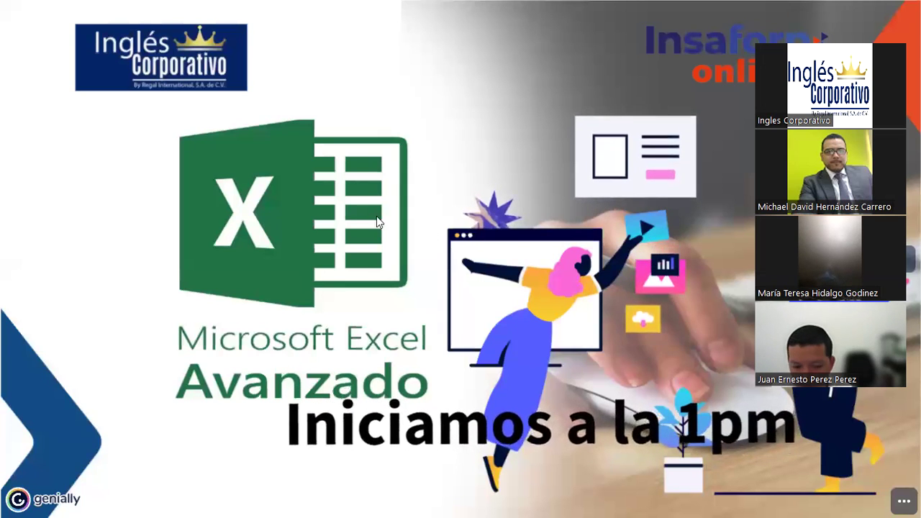
Return the 'Microsoft Excel Avanzado' title slide with instructor credit to full-screen view.
mouse_move(98, 4)
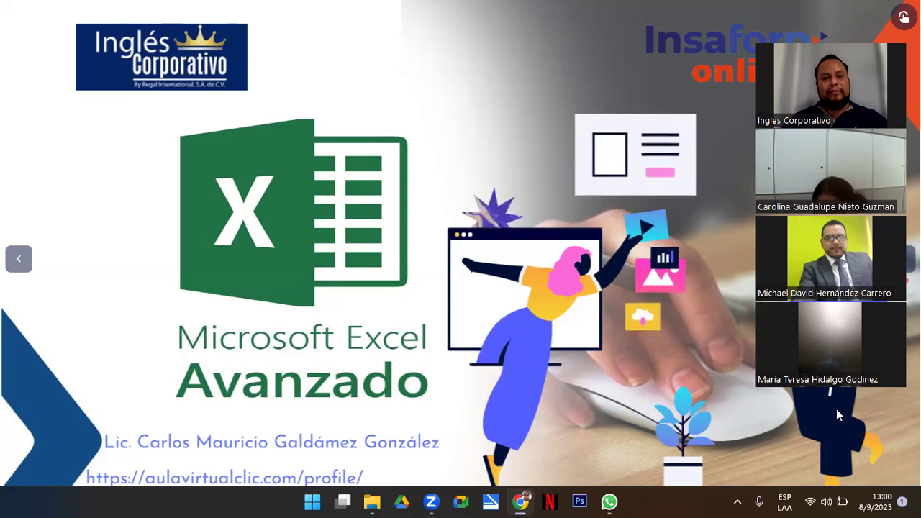
click(505, 351)
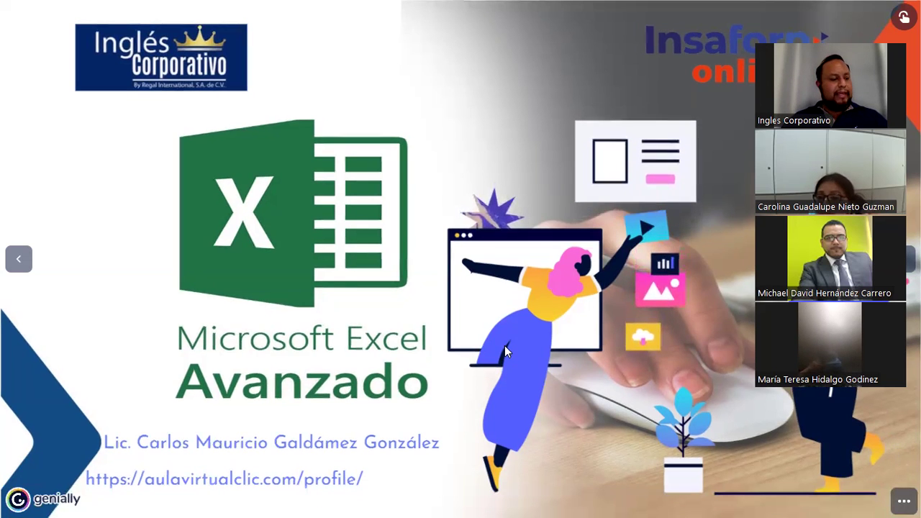
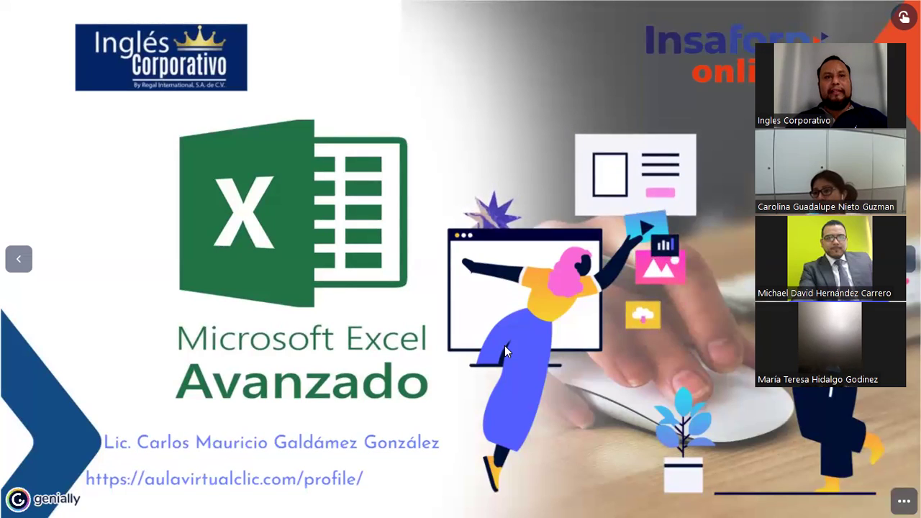
Show the full 'Semana 1 – Indirecto y Validación de datos' slide, highlighting 'Indirecto' and 'Validación de datos'.
key(Right)
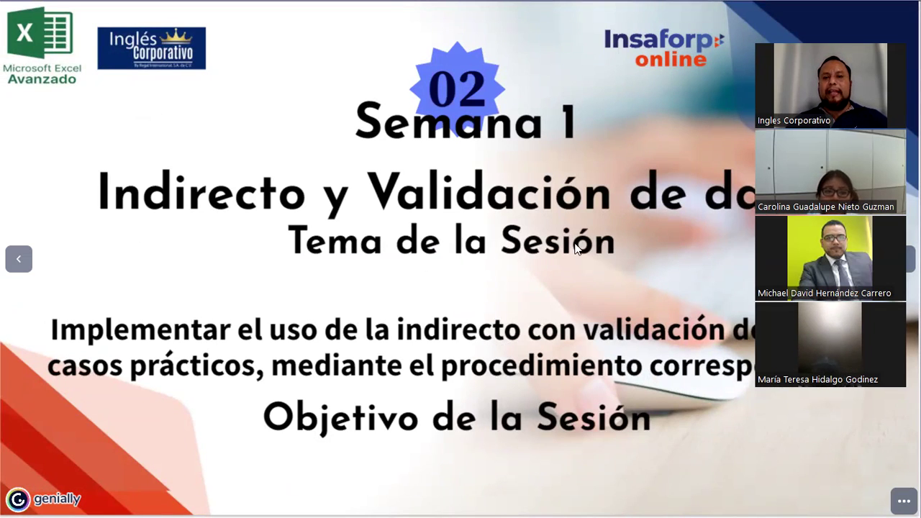
drag(758, 388, 758, 136)
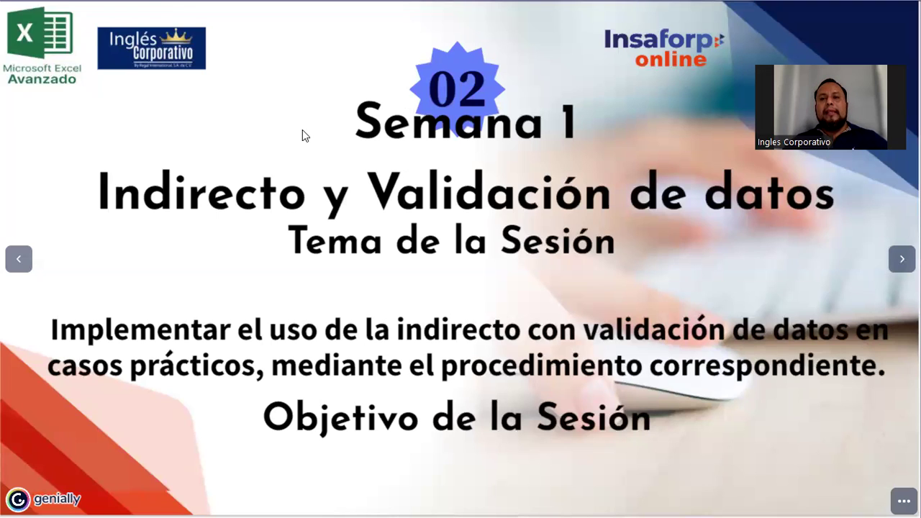
drag(98, 194, 306, 199)
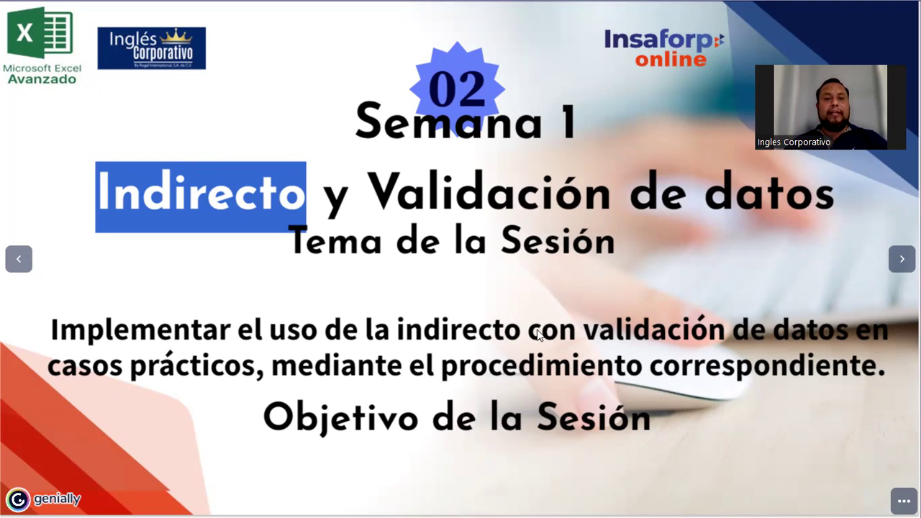
drag(385, 203, 753, 182)
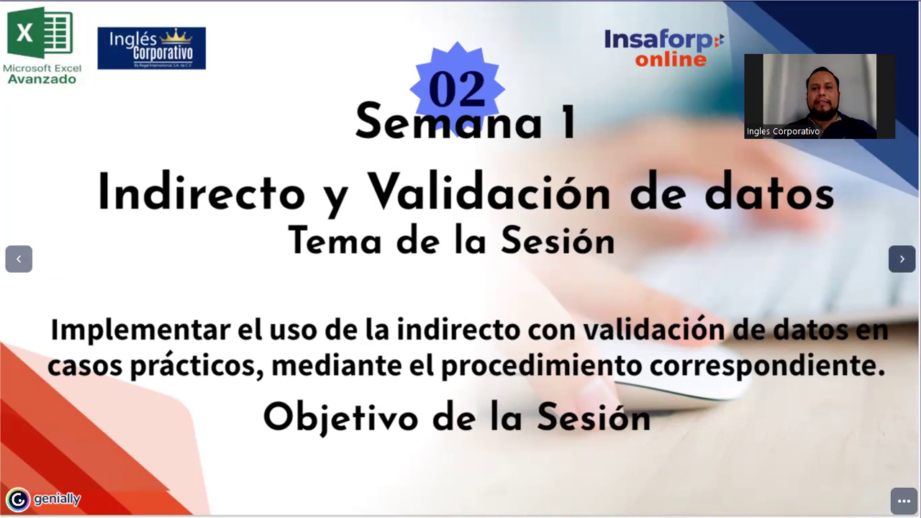
Go through the Introducción slide to 'Función INDIRECTO Excel ¿Para qué sirve?'.
click(901, 258)
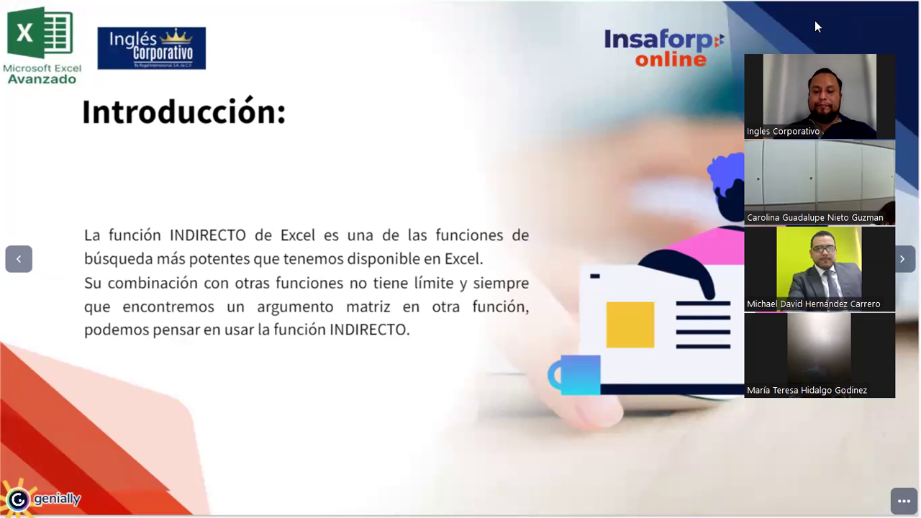
key(Right)
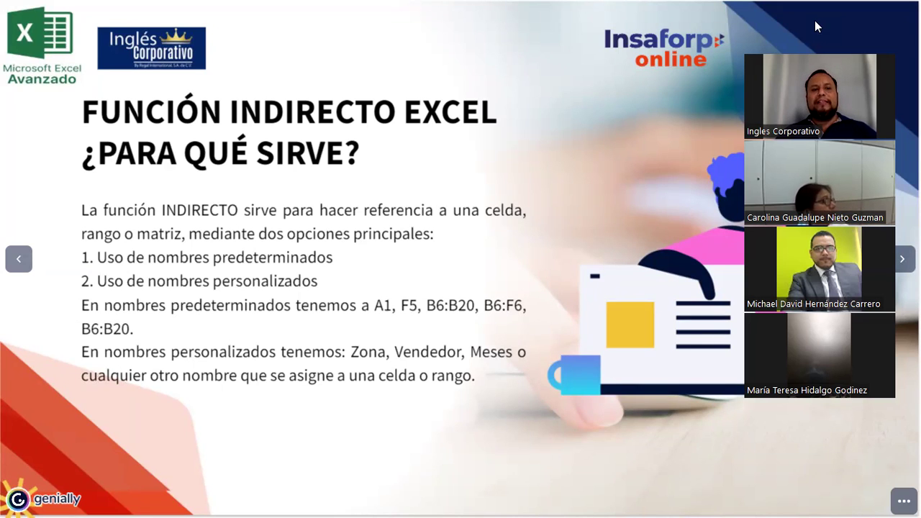
mouse_move(78, 333)
mouse_down()
mouse_move(115, 321)
mouse_move(108, 328)
mouse_up()
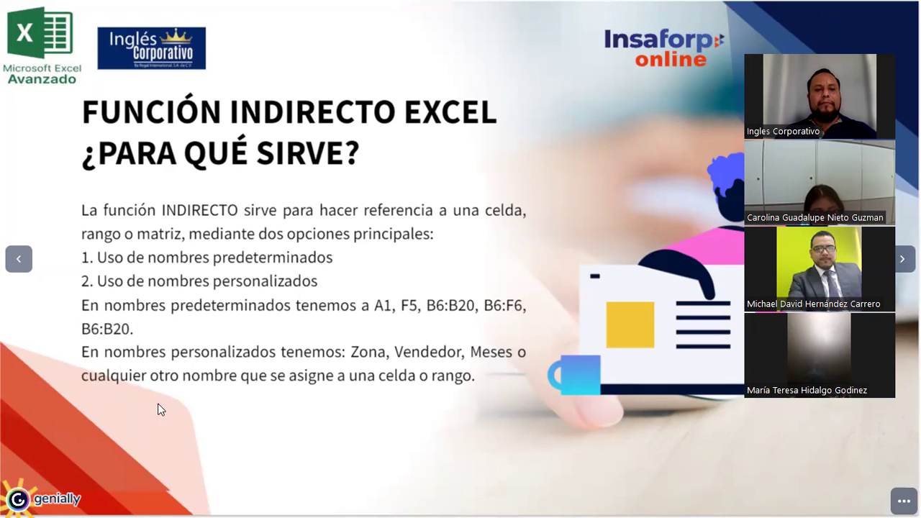
drag(82, 352, 272, 360)
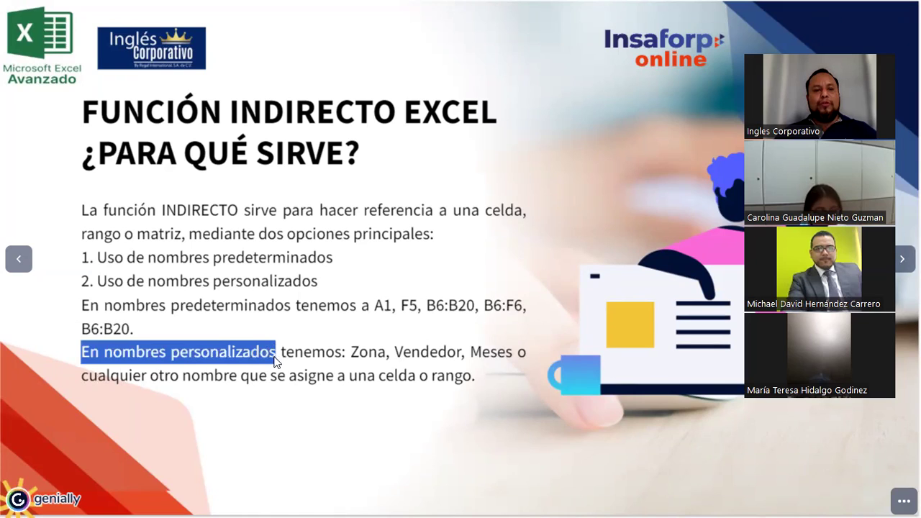
drag(350, 354, 438, 353)
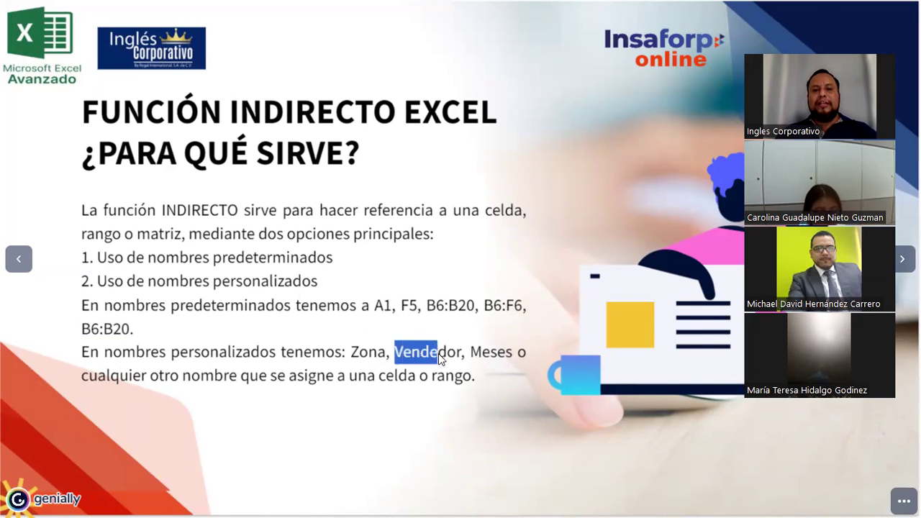
drag(509, 360, 526, 352)
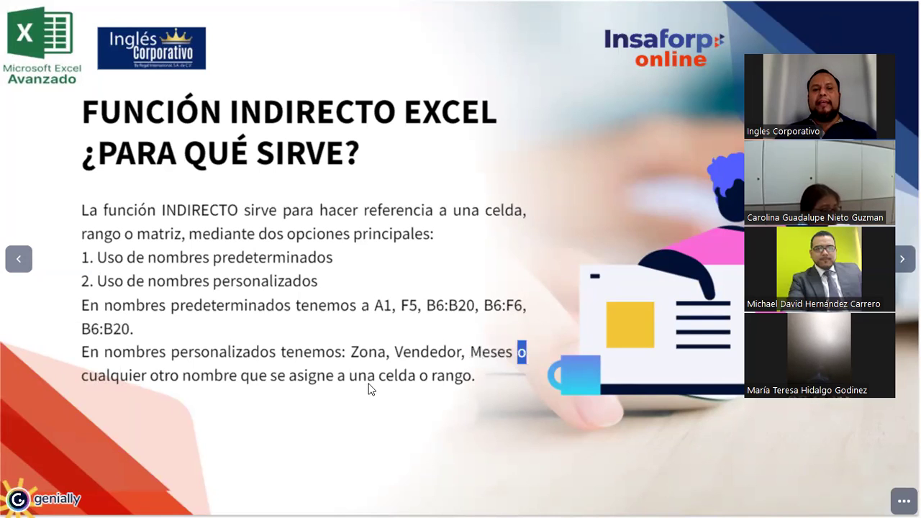
drag(84, 373, 469, 377)
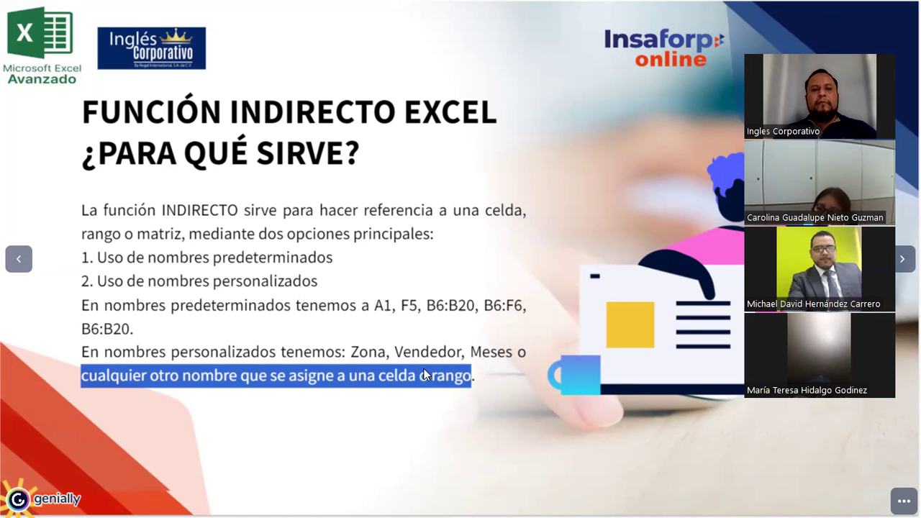
click(290, 357)
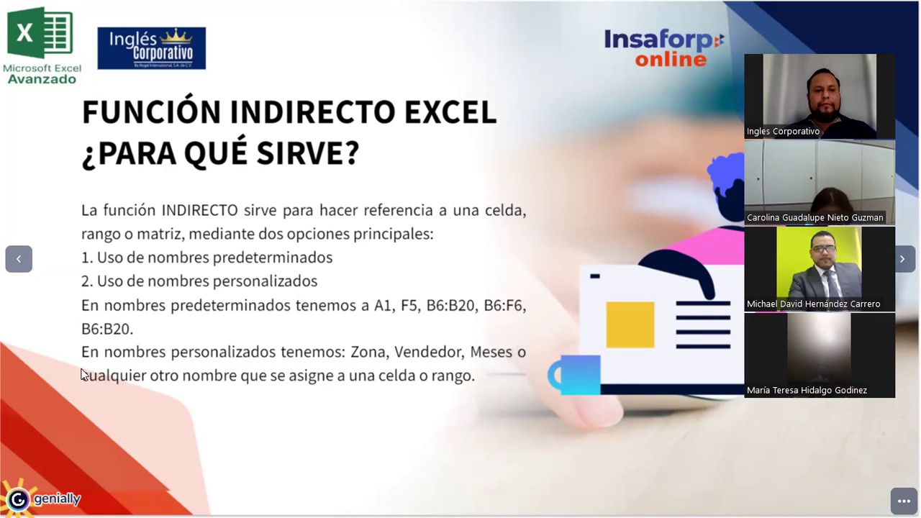
drag(82, 351, 475, 389)
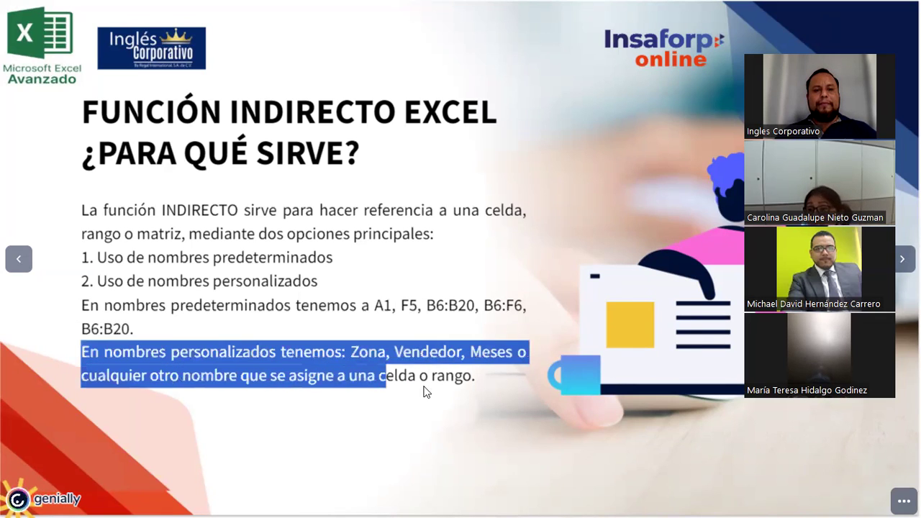
click(469, 382)
drag(473, 375, 164, 353)
triple_click(82, 354)
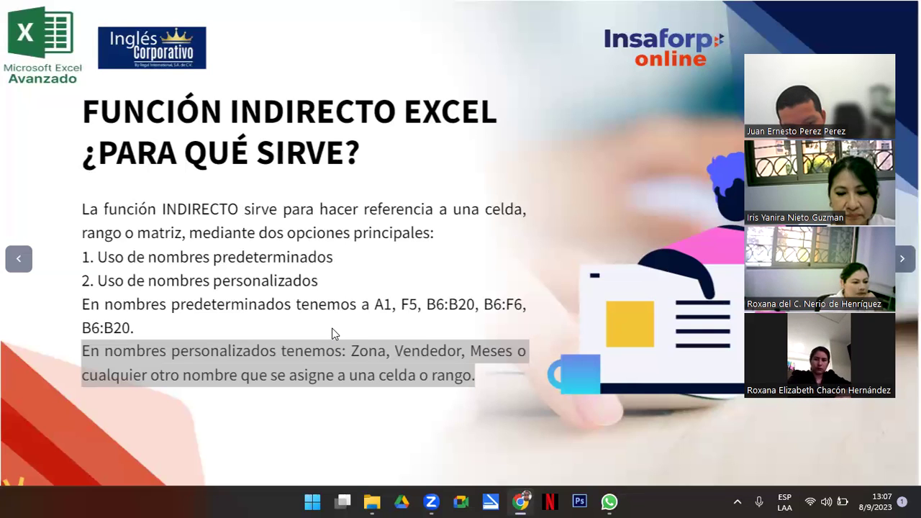
Highlight the example names Zona and Vendedor, then advance to '¿Cómo usar la función INDIRECTO?'.
click(363, 355)
double_click(362, 351)
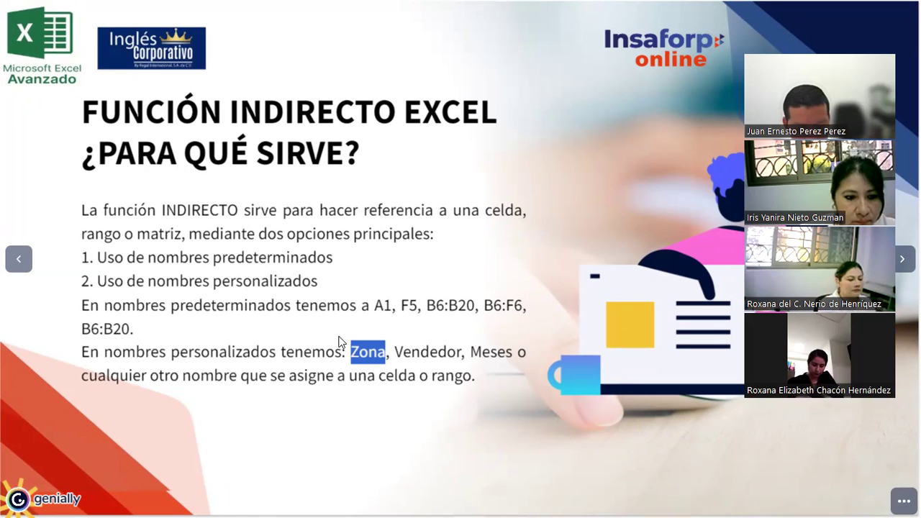
drag(395, 353, 507, 354)
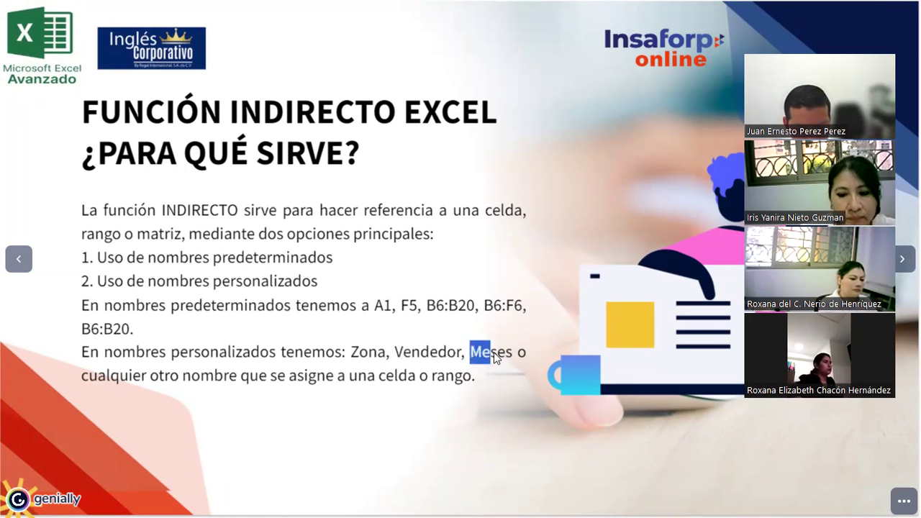
drag(88, 375, 472, 387)
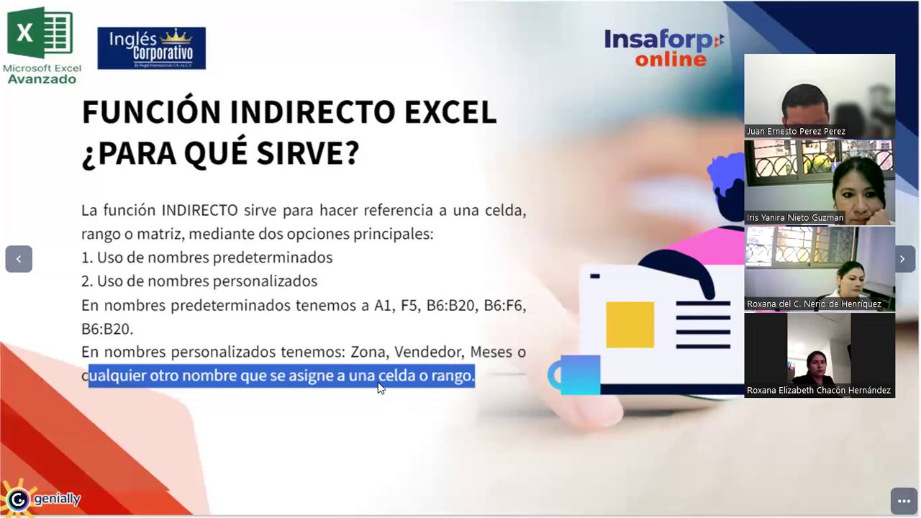
click(82, 378)
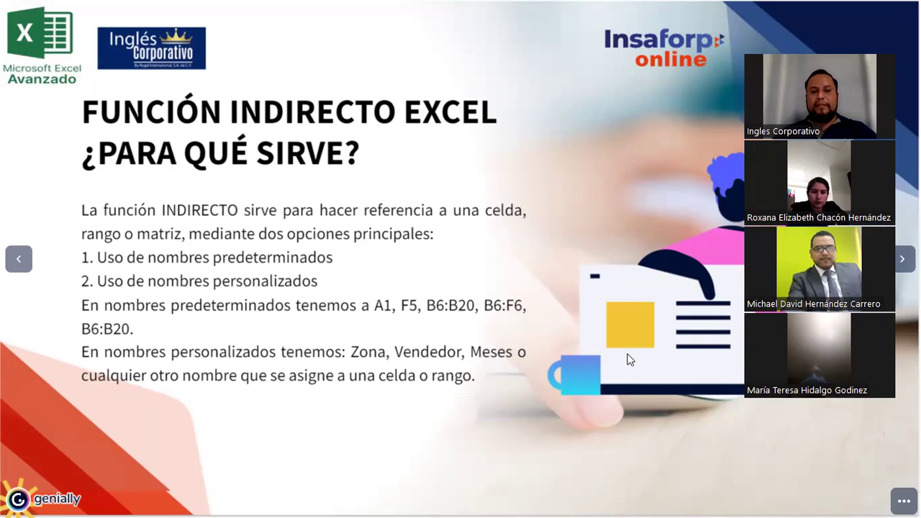
key(Right)
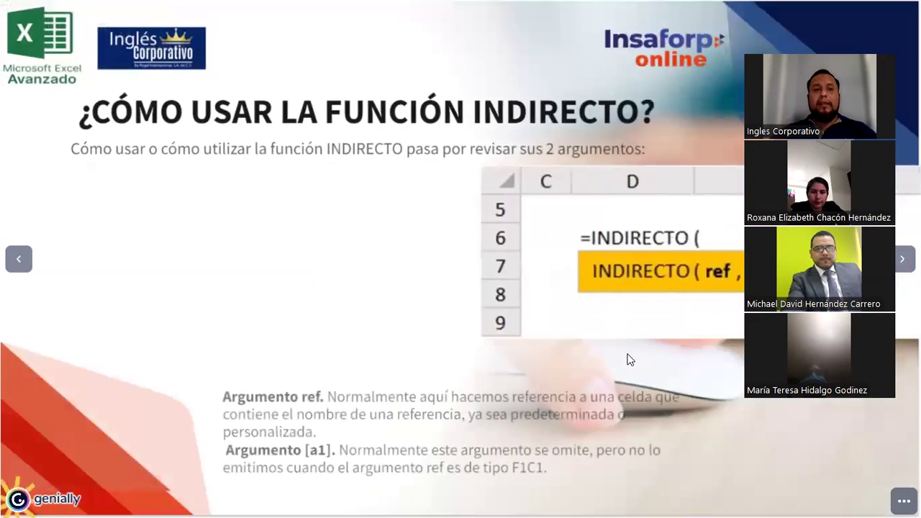
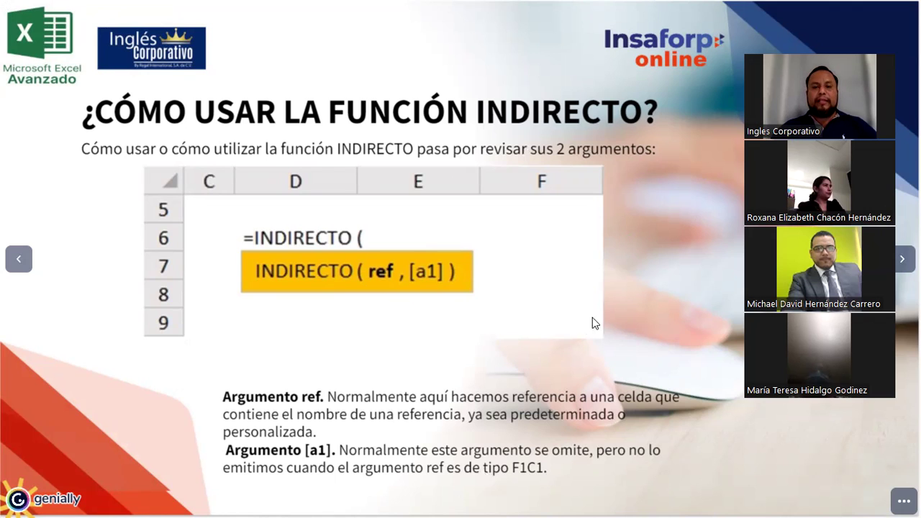
Advance the Genially presentation to the Ejemplo slide showing the Meses/Ventas example.
key(Right)
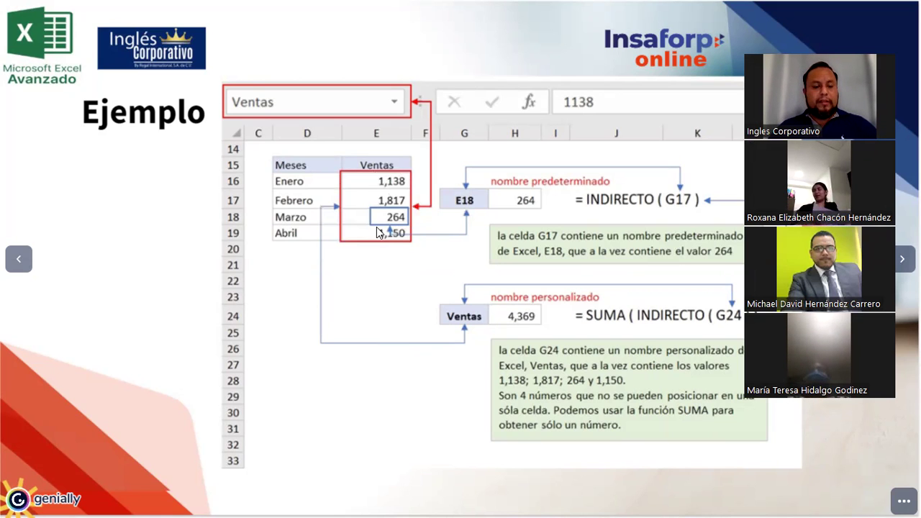
Launch Excel from the Start menu to get a blank workbook, Libro1.
key(super)
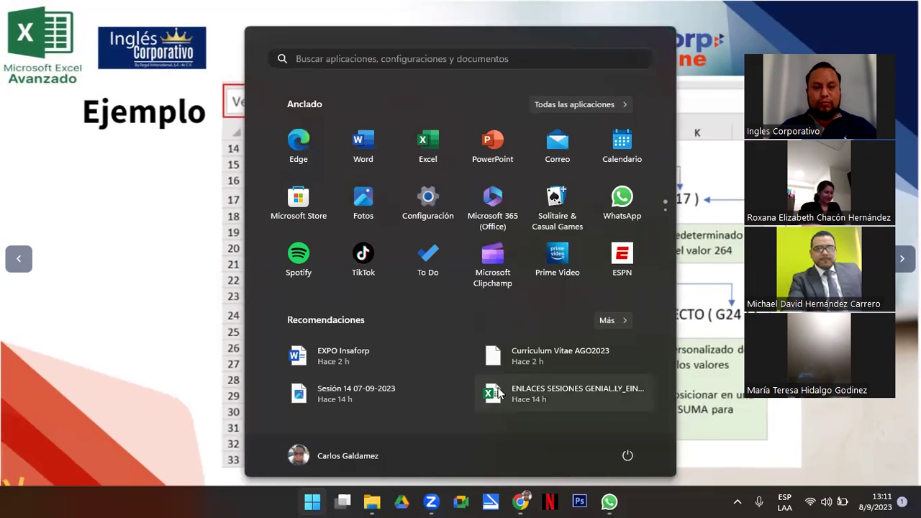
click(415, 140)
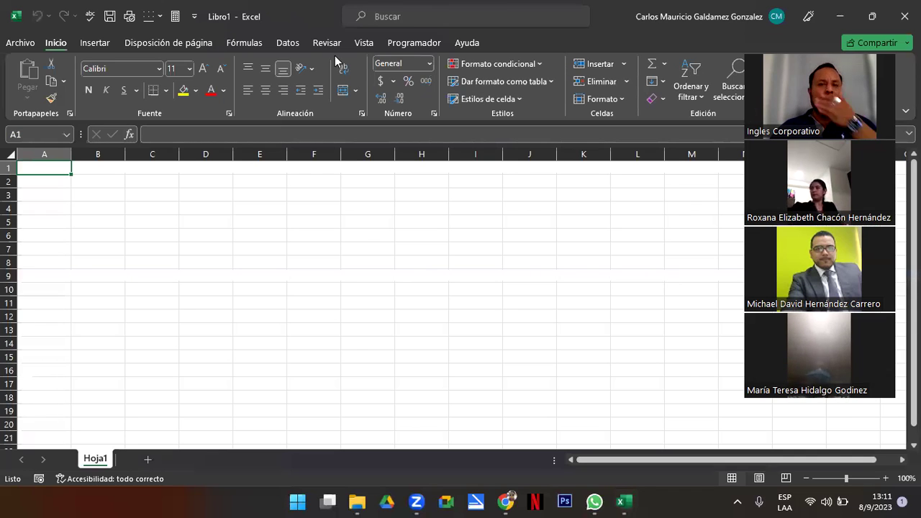
Resize the Excel window beside the slide and enter headers Meses in B2 and Ventas in C2.
click(616, 10)
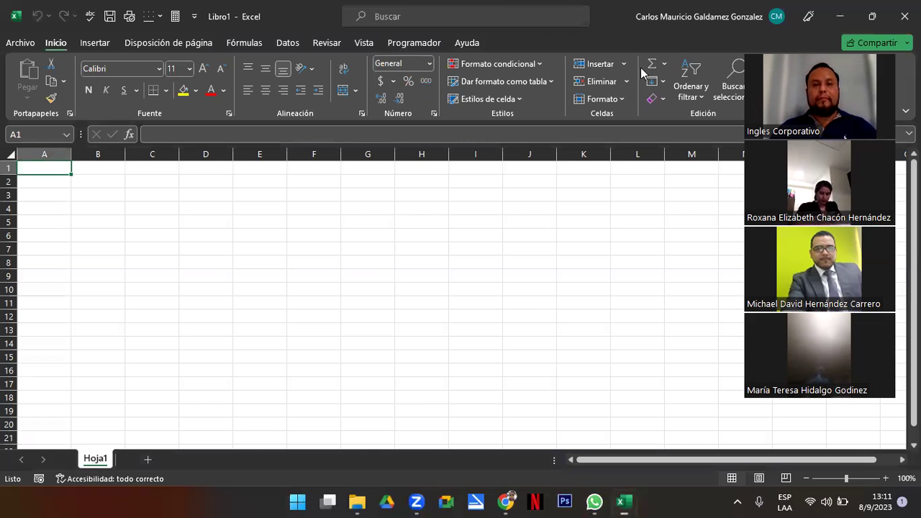
key(super+Down)
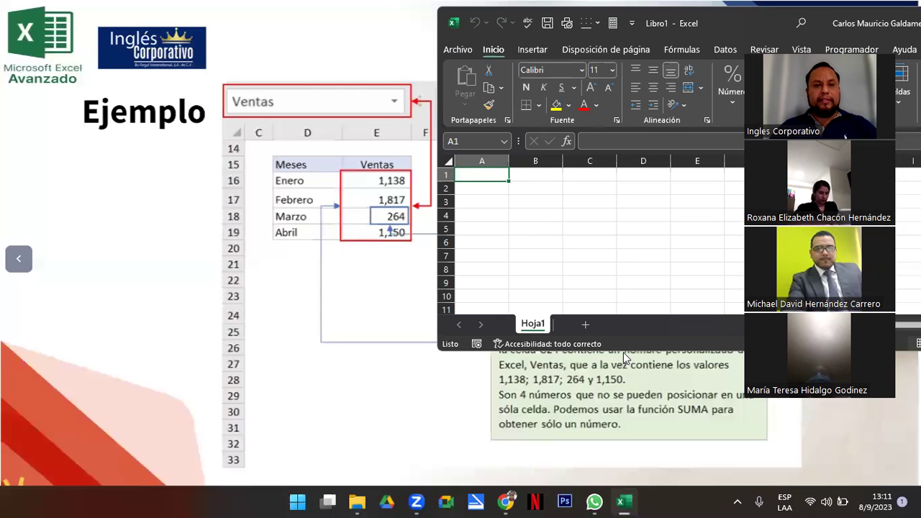
key(Down)
key(Right)
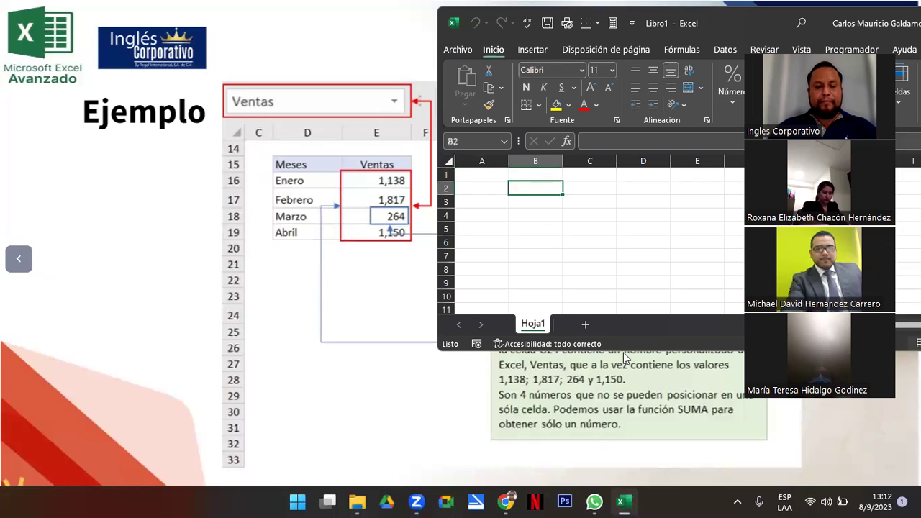
text(Meses)
key(Tab)
text(Ventas)
key(Return)
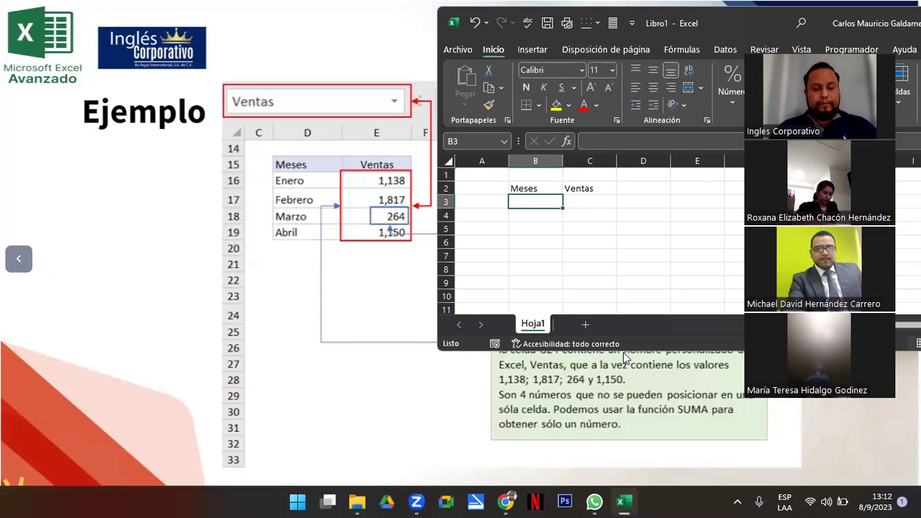
Enter Enero in B3 and fill the months down to Junio in B8.
text(Enero)
key(Return)
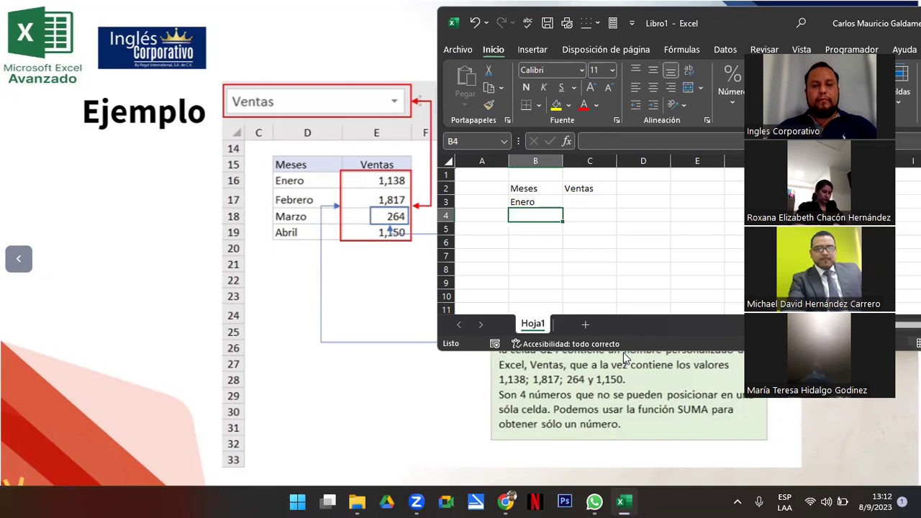
click(536, 201)
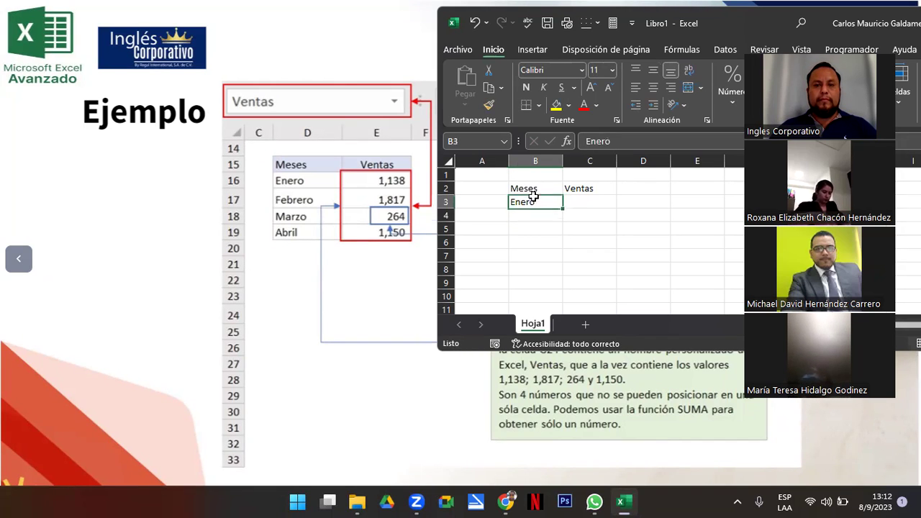
mouse_move(562, 209)
mouse_down()
mouse_move(554, 257)
mouse_move(550, 248)
mouse_up()
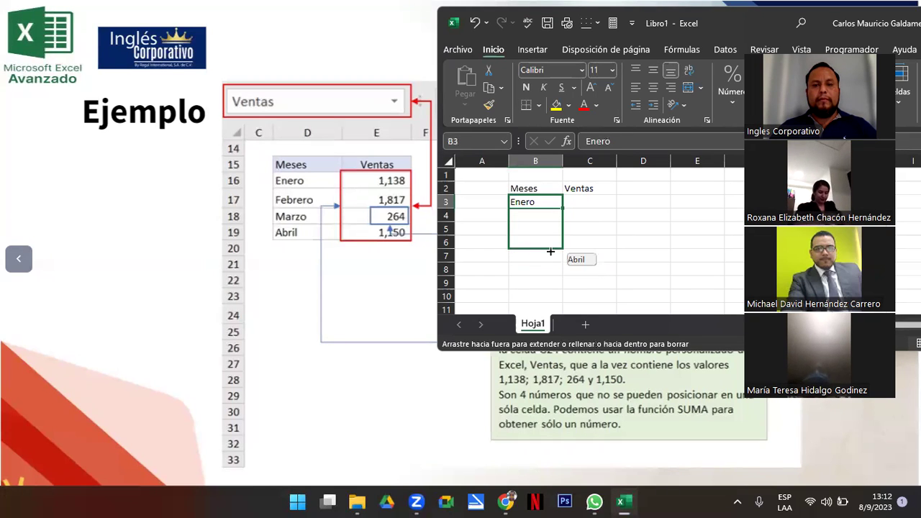
drag(550, 251, 542, 272)
click(567, 204)
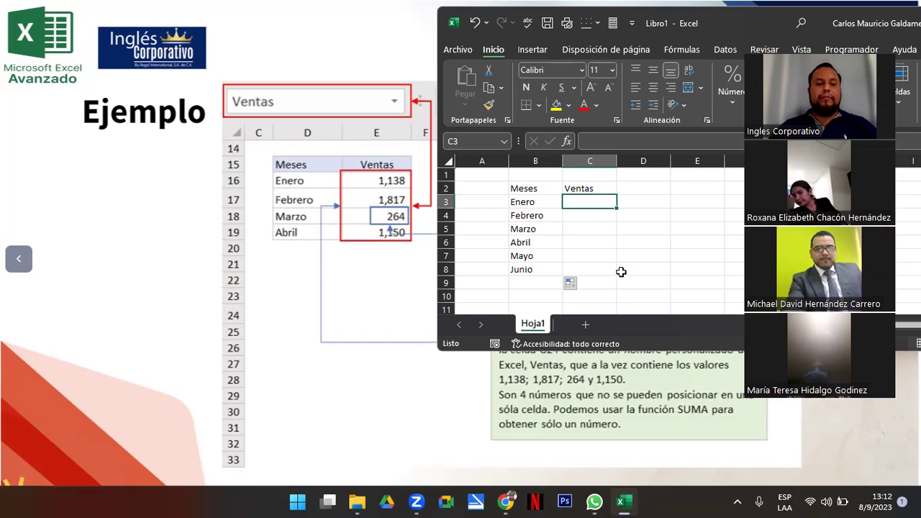
Enter Ventas of 1138, 1817 and 300 for Enero, Febrero and Marzo in C3:C5.
text(1138)
key(Return)
text(18)
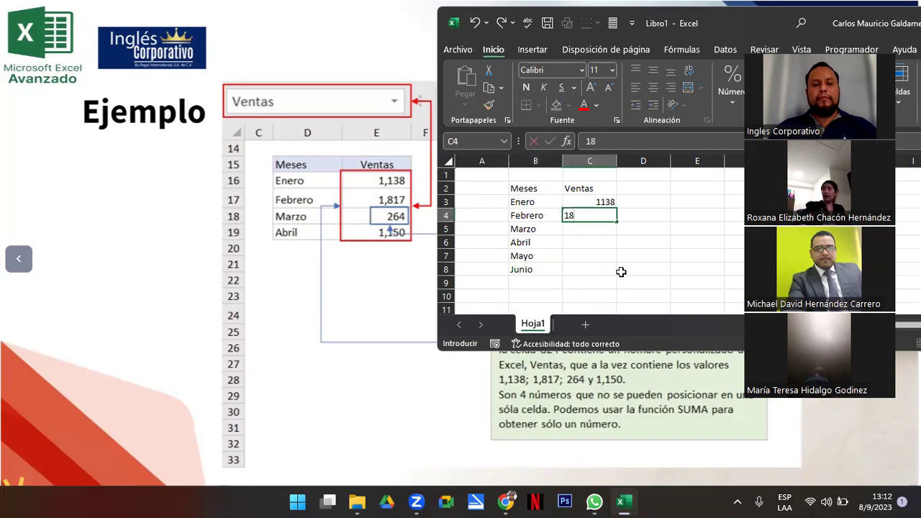
text(17)
key(Return)
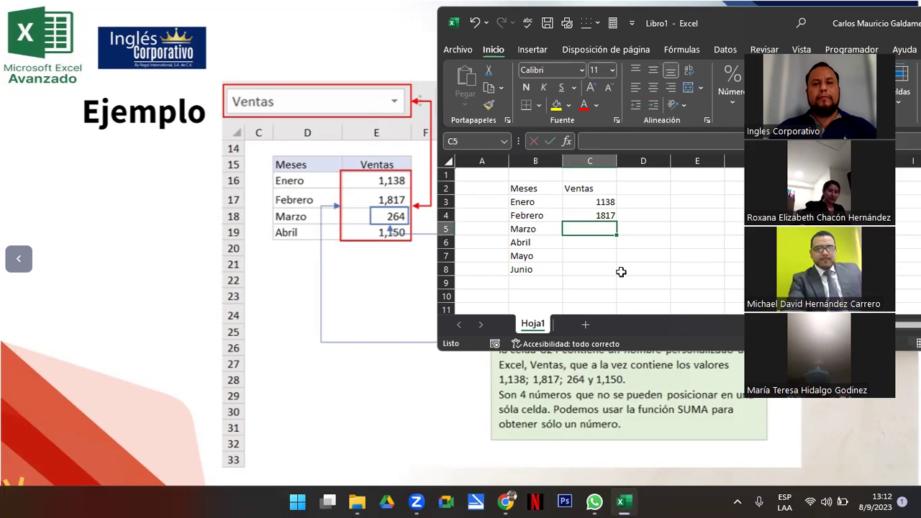
text(3)
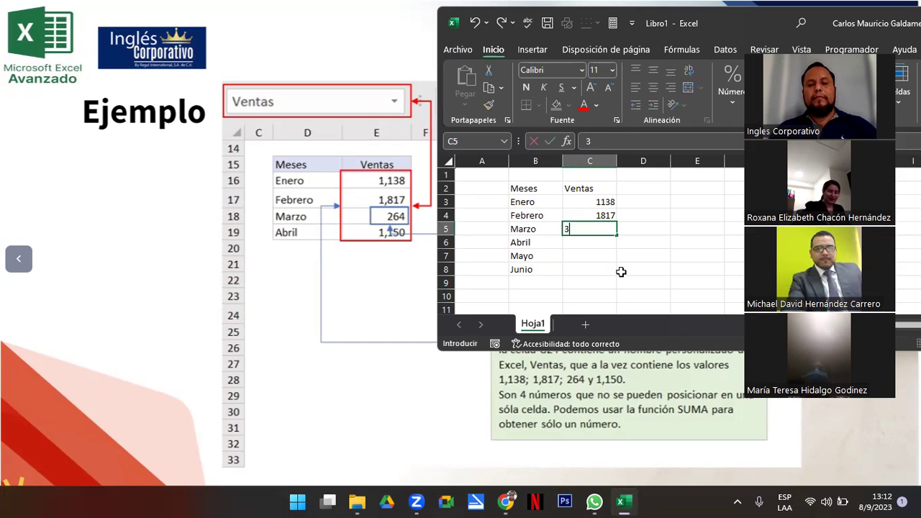
text(0)
key(Return)
key(Up)
text(300)
key(Return)
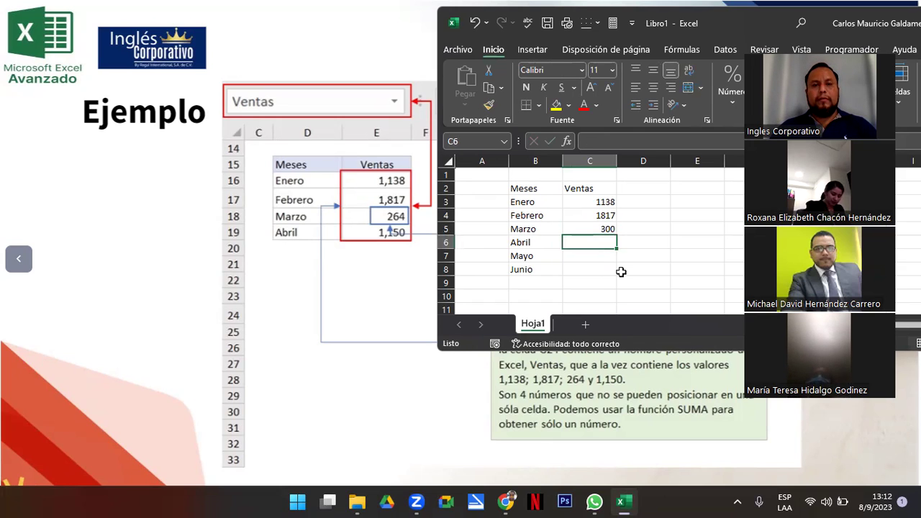
Enter 1100, 1150 and 2100 for Abril, Mayo and Junio in C6:C8.
text(1)
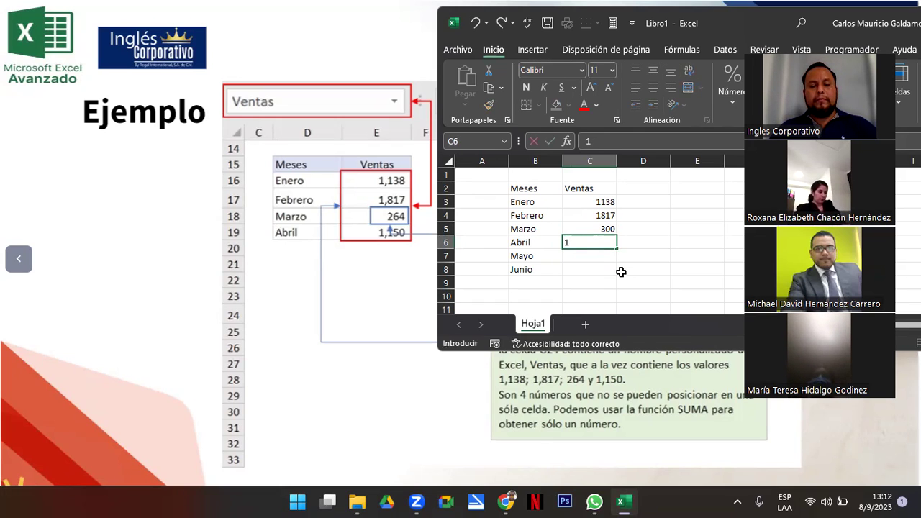
text(100)
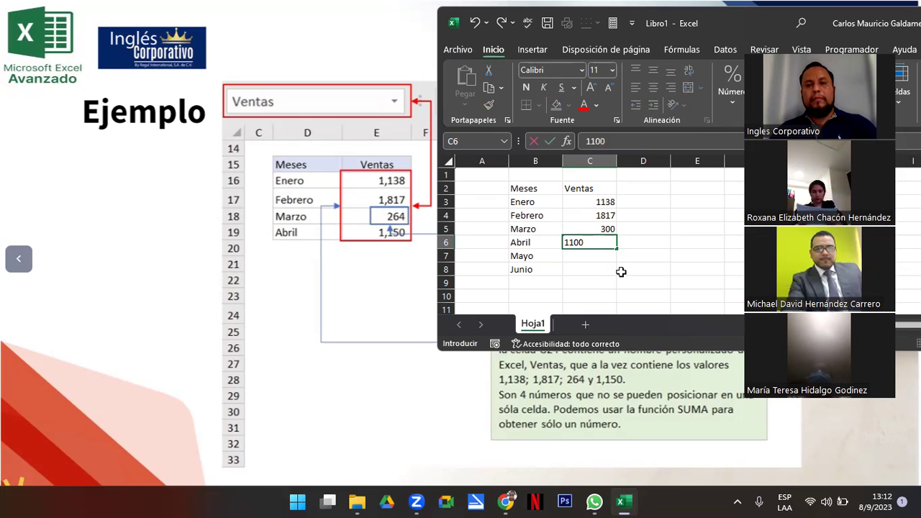
key(Return)
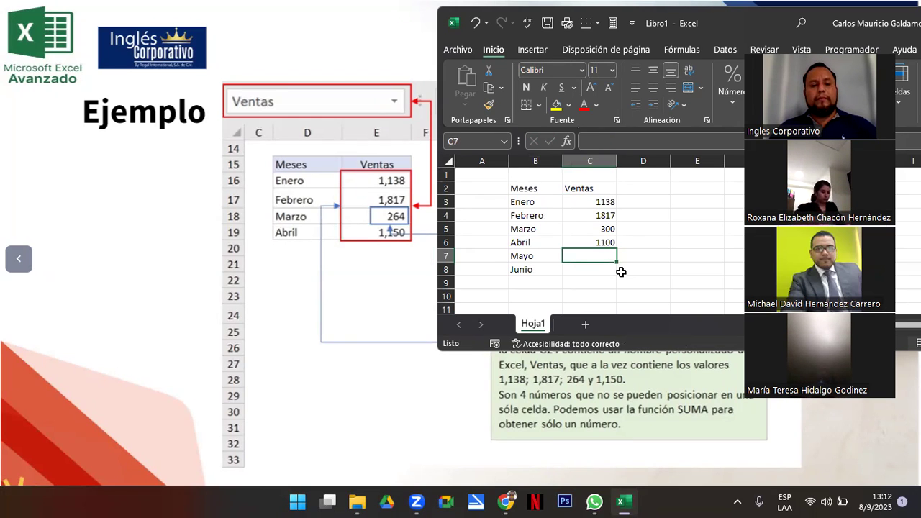
text(1150)
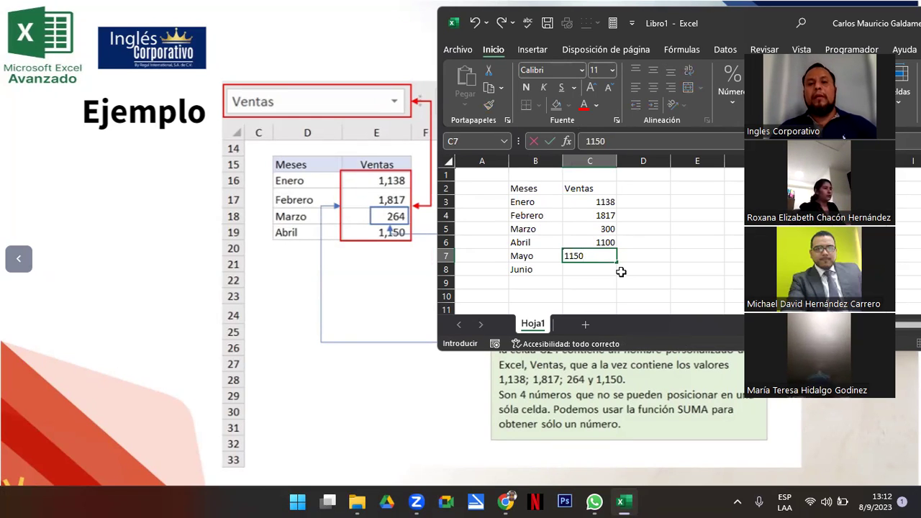
key(Return)
text(2100)
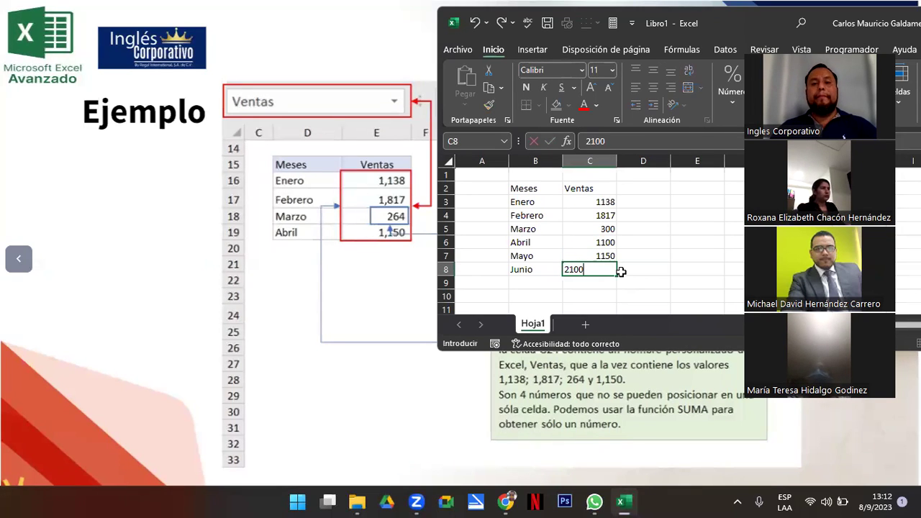
click(621, 270)
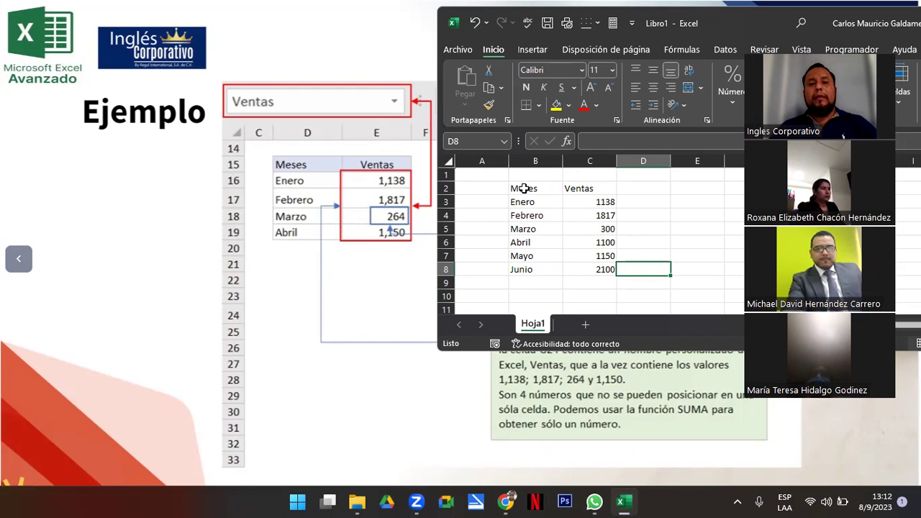
Apply Todos los bordes to the whole table B2:C8.
drag(524, 189, 592, 268)
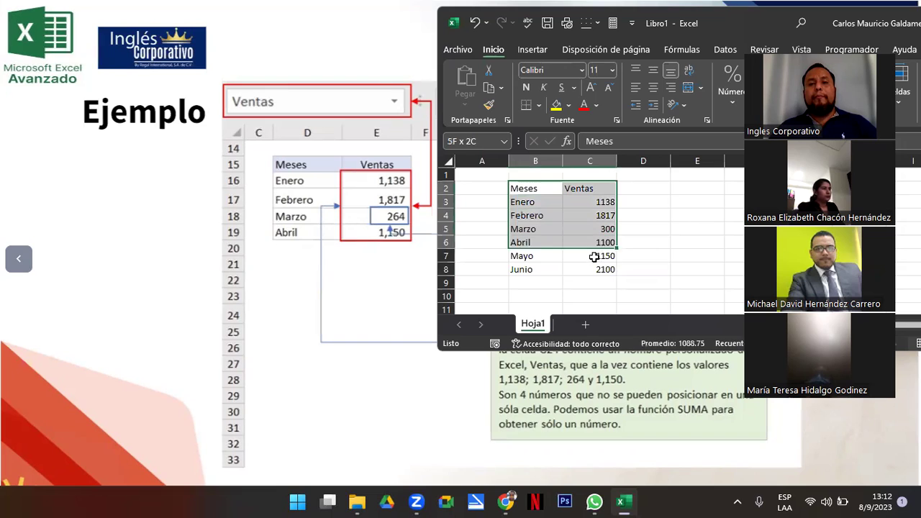
click(536, 105)
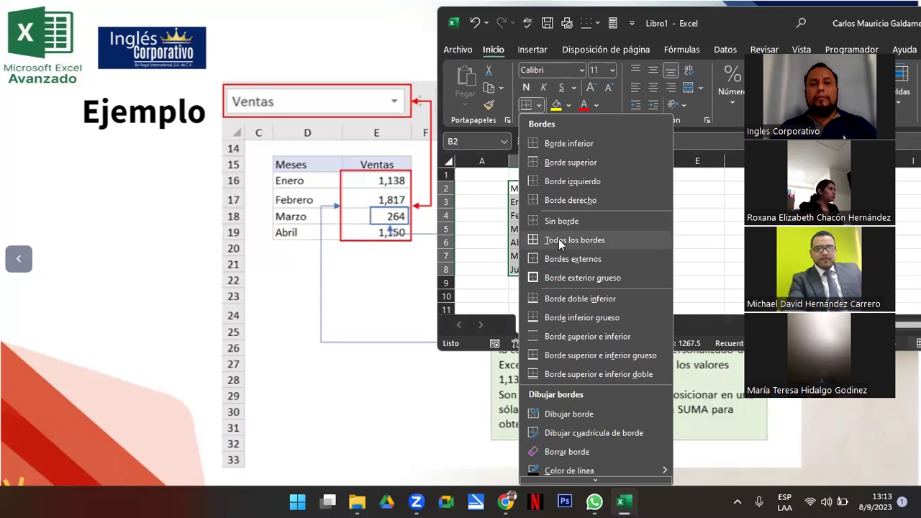
click(559, 239)
Make the Meses and Ventas headers in B2:C2 bold and centered.
mouse_move(526, 187)
mouse_down()
mouse_move(629, 173)
mouse_move(569, 188)
mouse_up()
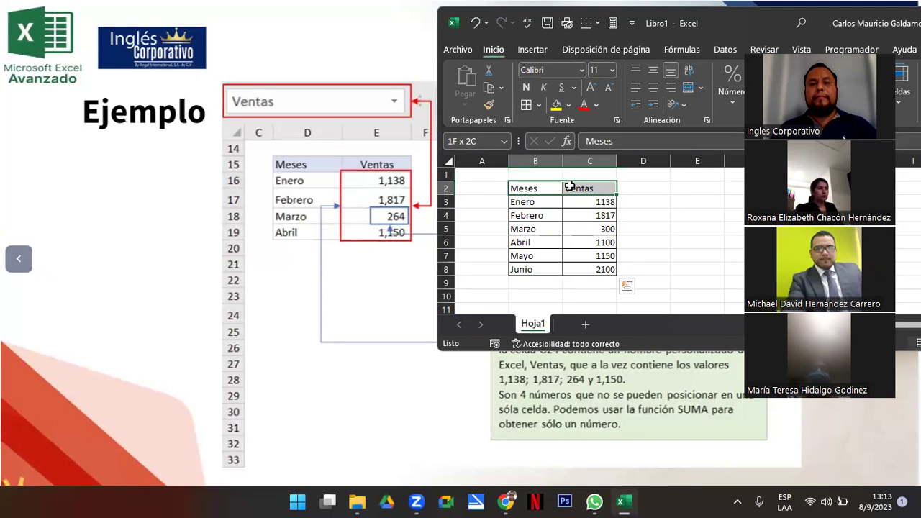
click(524, 86)
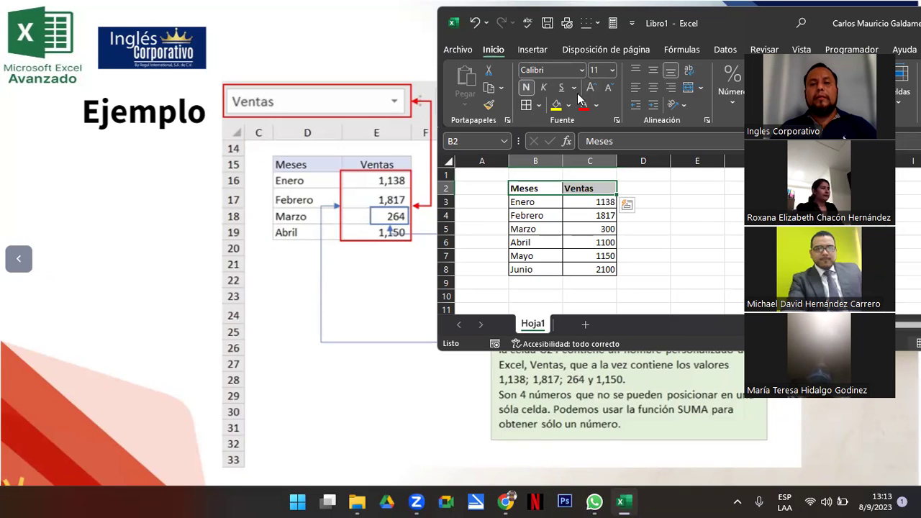
click(630, 88)
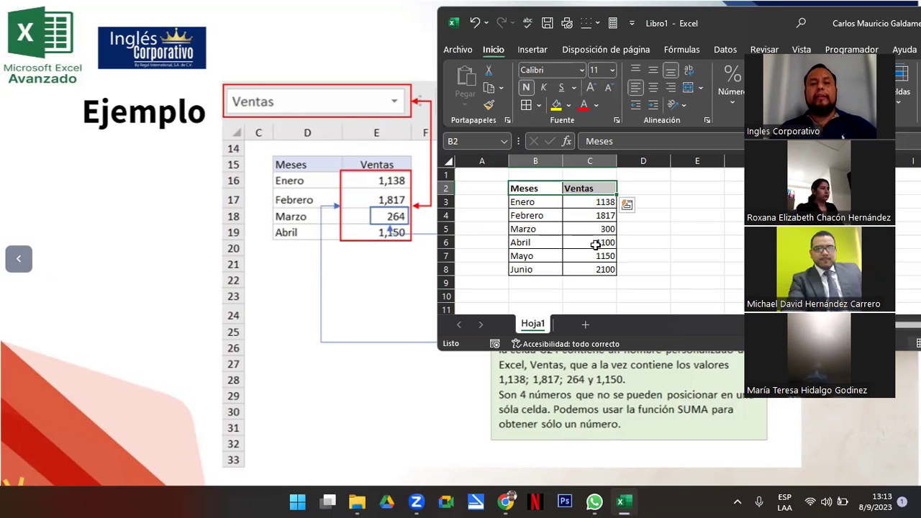
click(653, 87)
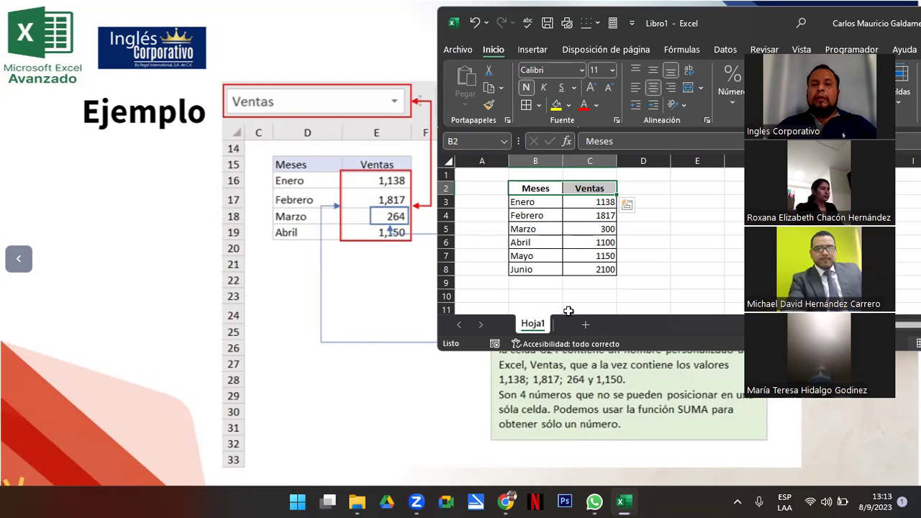
Select the Ventas figures C3:C8 and maximize the Excel window.
drag(580, 204, 570, 270)
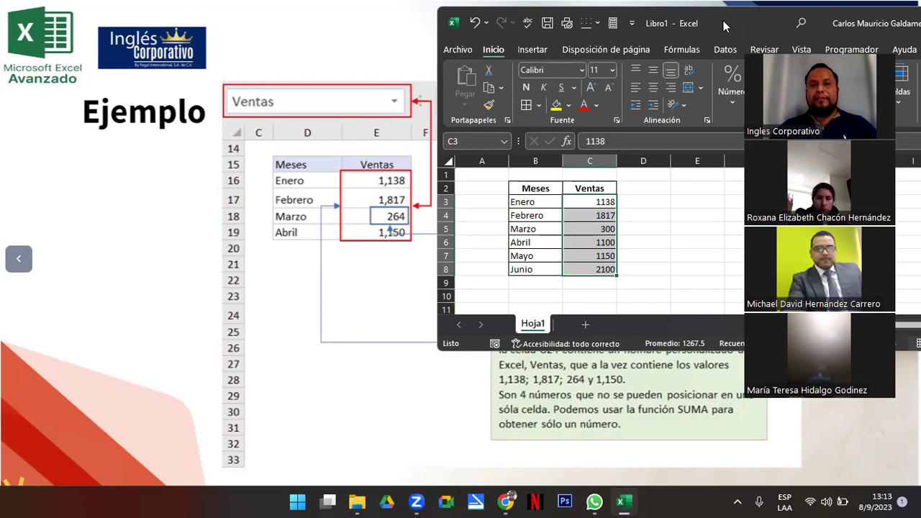
drag(724, 26, 467, 15)
click(812, 25)
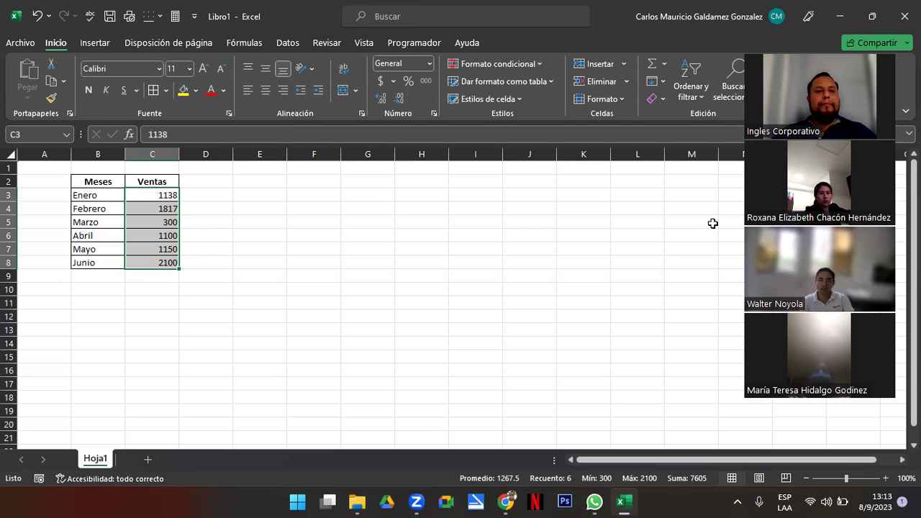
Reselect the Ventas range C3:C8 and show the Datos tab.
click(48, 136)
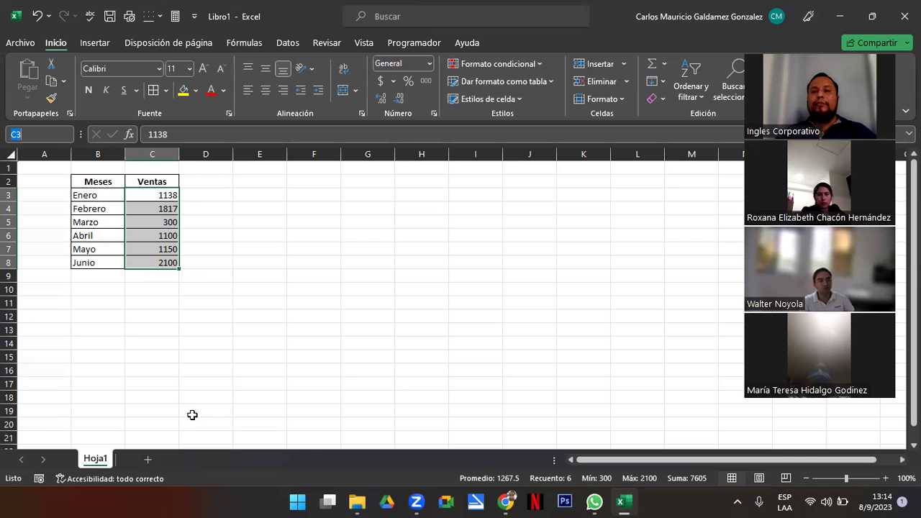
click(147, 222)
drag(150, 195, 137, 265)
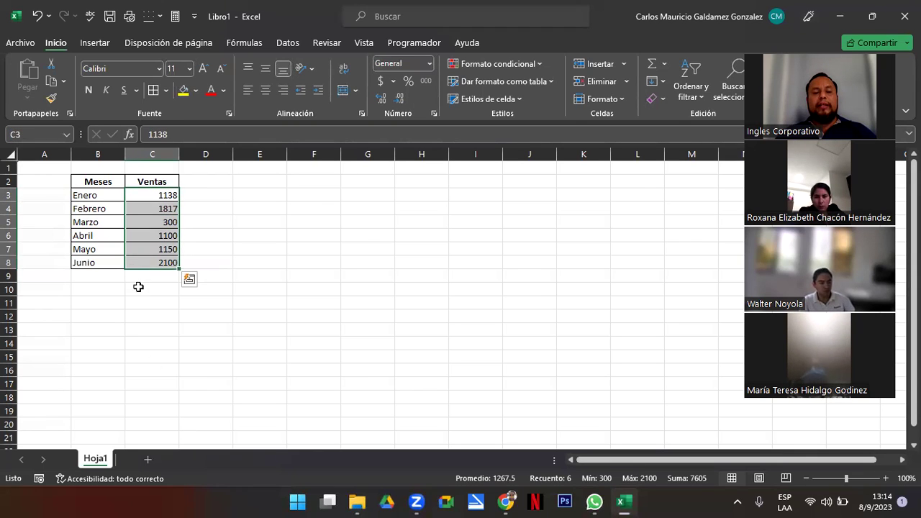
click(277, 48)
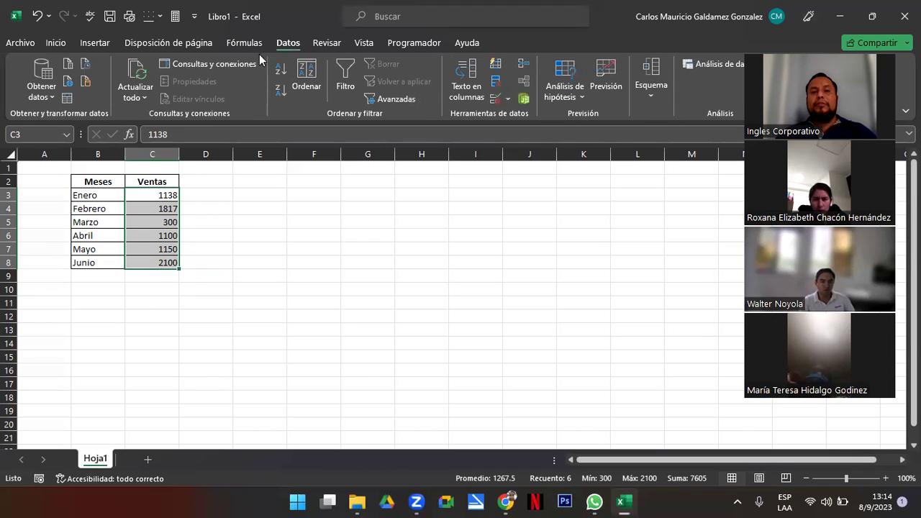
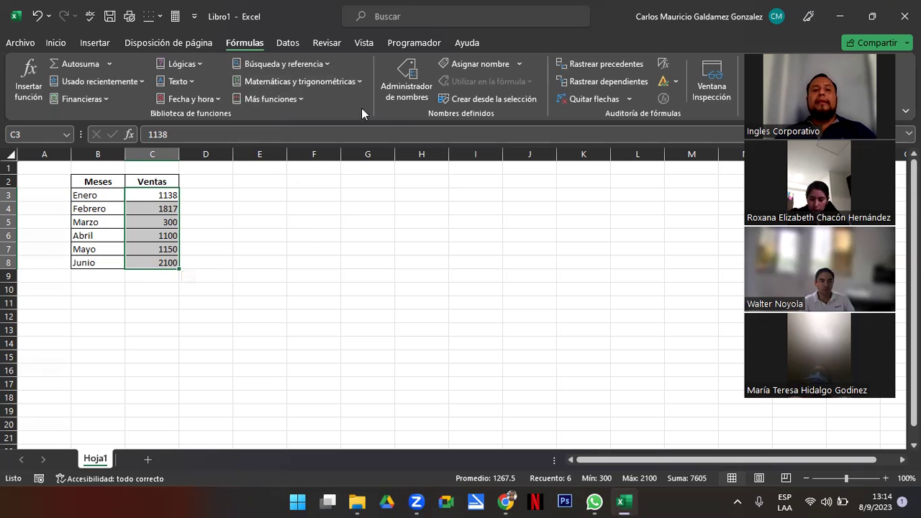
Open the empty Name Manager (Administrador de nombres) and place it beside the Ventas table.
click(411, 104)
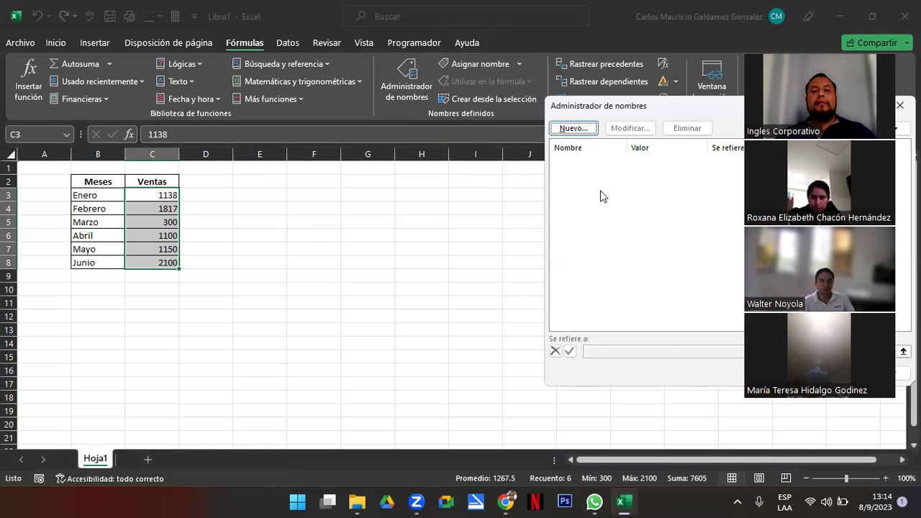
drag(634, 107, 536, 156)
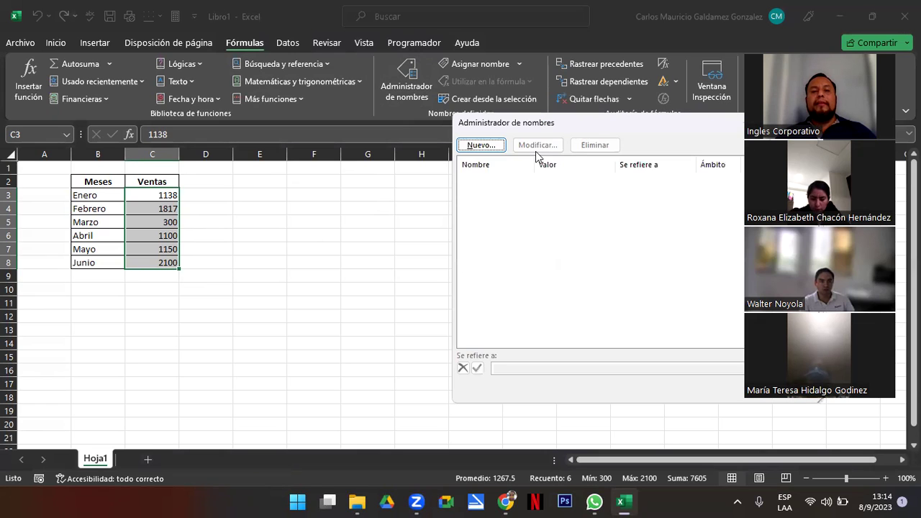
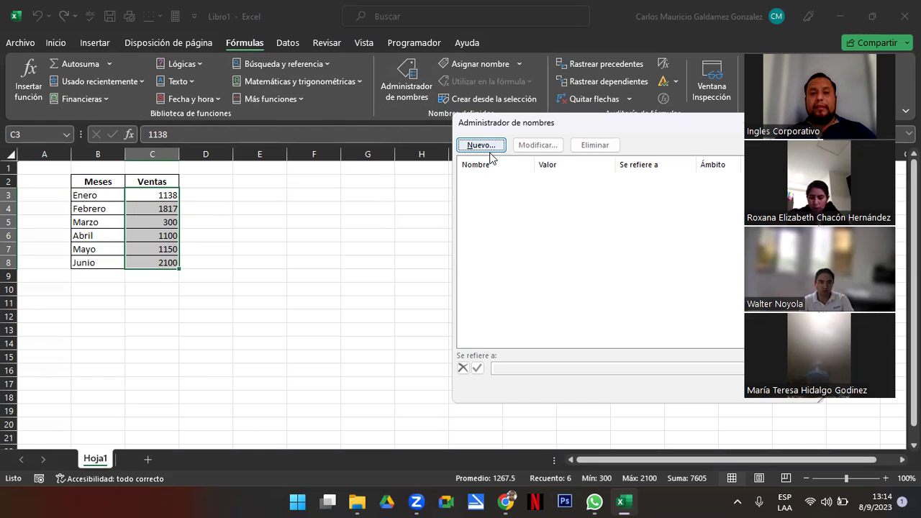
Create a new name 'Ventas' referring to =Hoja1!$C$3:$C$8.
click(487, 156)
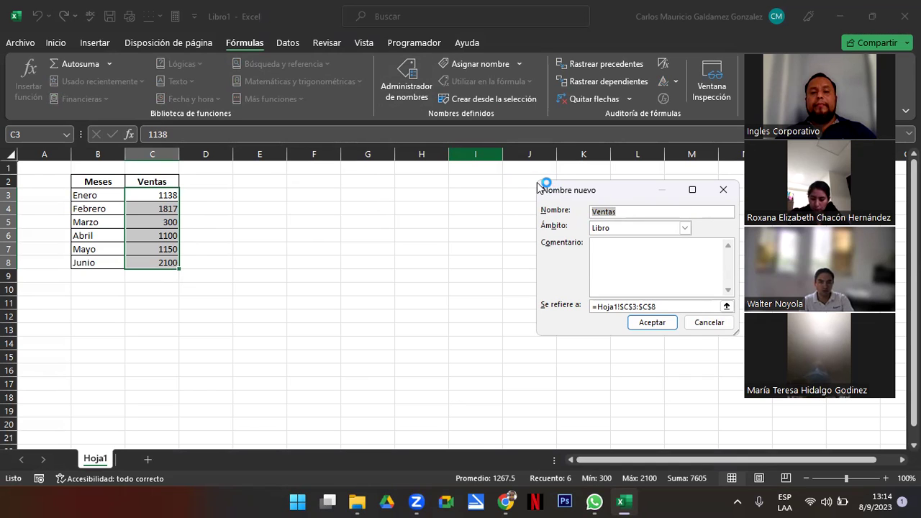
drag(538, 188, 385, 162)
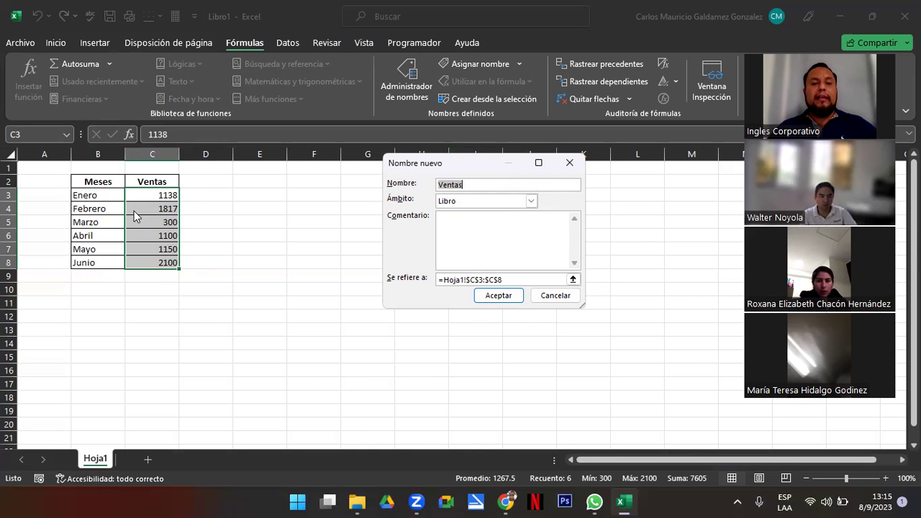
click(493, 302)
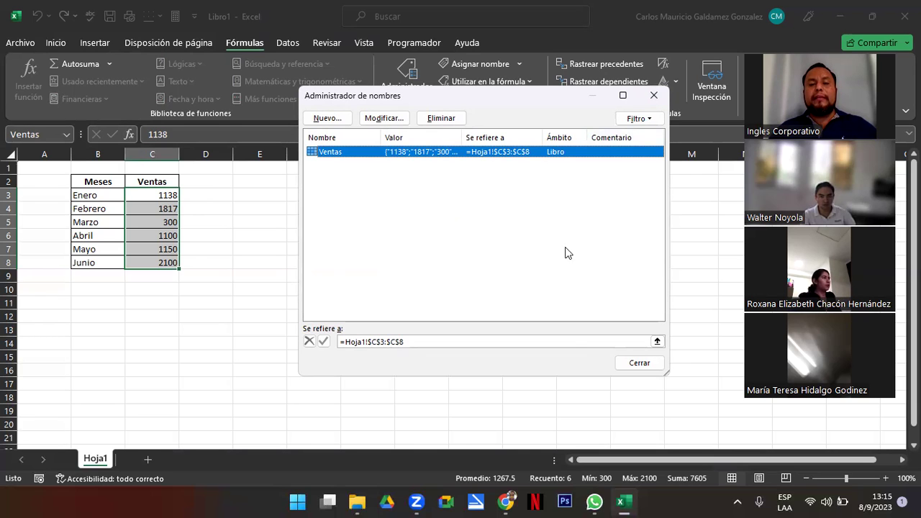
Close Name Manager and reselect C3:C8 to verify the Name Box shows Ventas, then select C6.
click(637, 363)
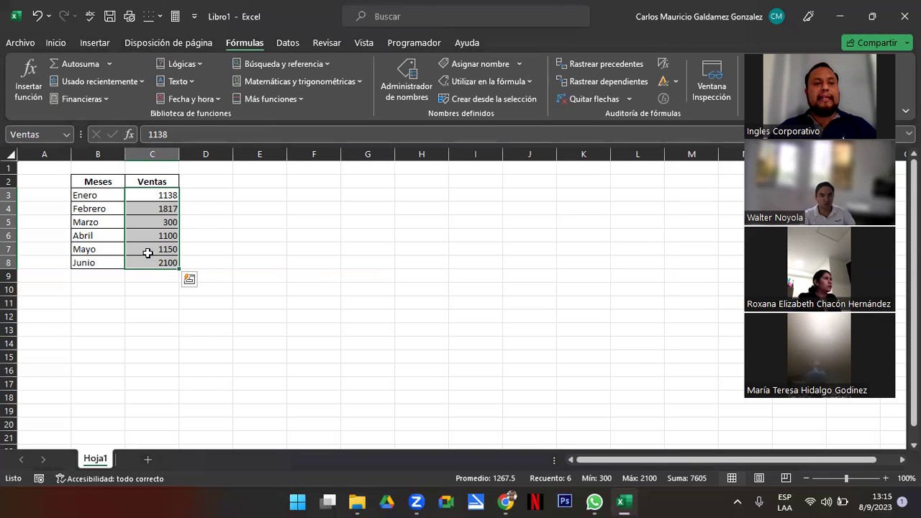
click(221, 234)
drag(133, 196, 158, 262)
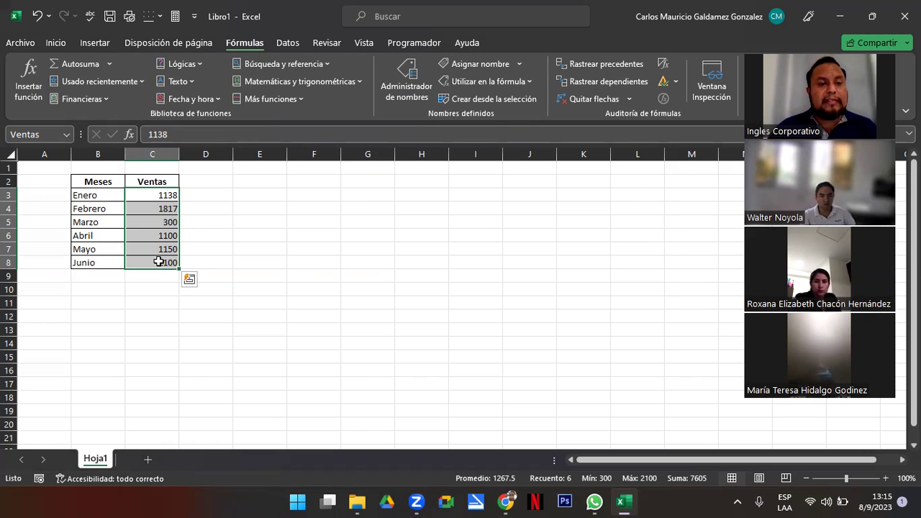
click(46, 135)
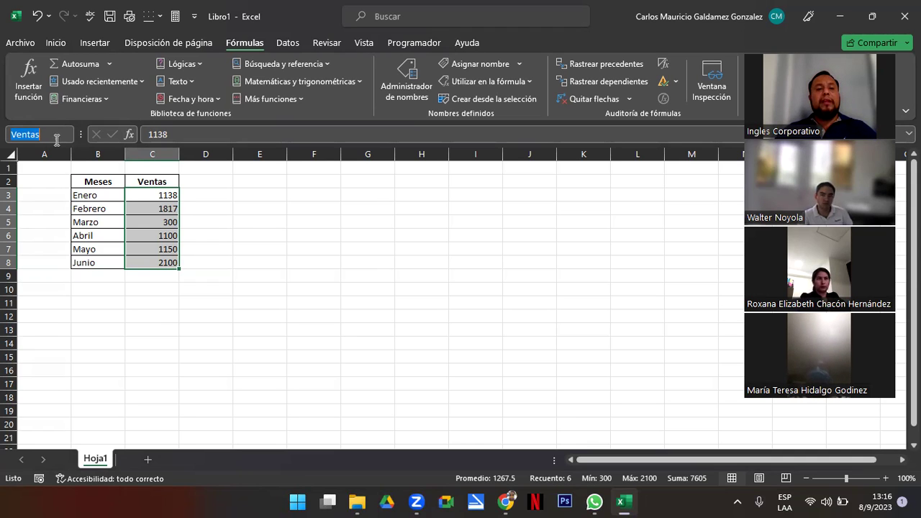
click(144, 231)
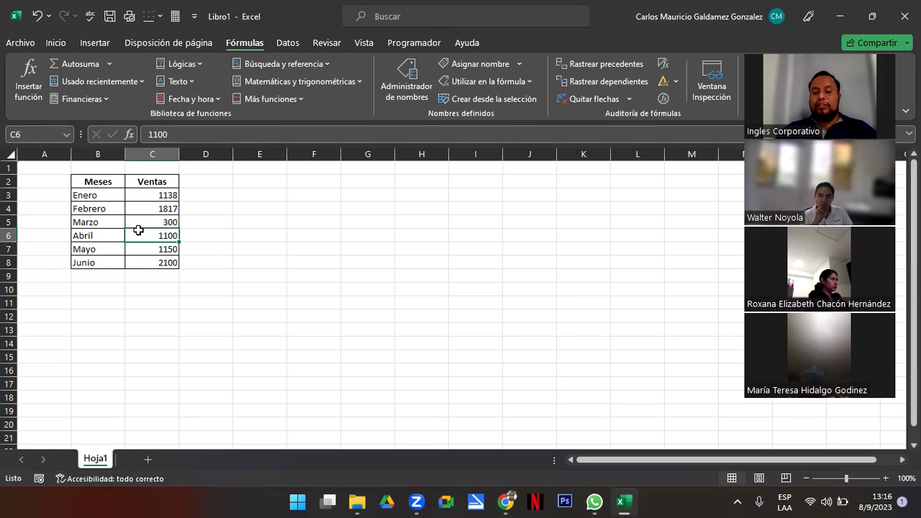
In E6, build the partial formula =SUMA(INDIRECTO(ve toward summing the Ventas range.
key(Right)
key(Right)
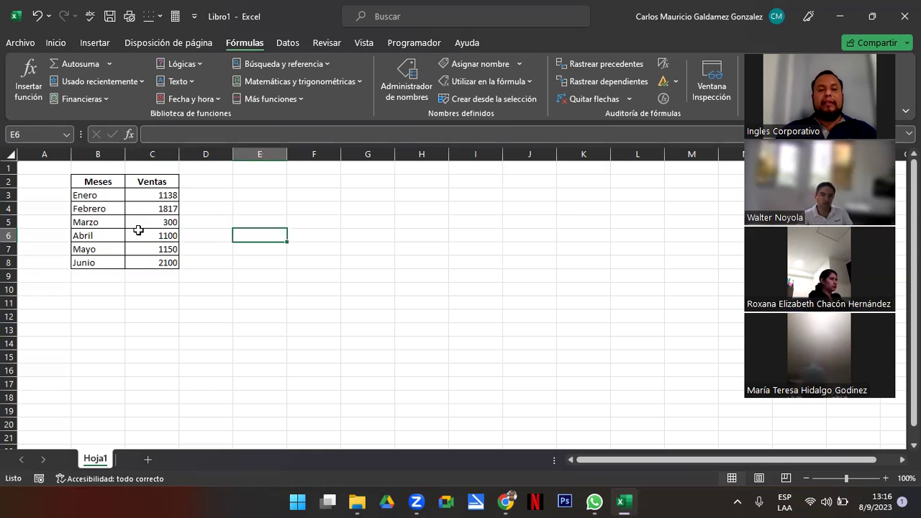
text(=s)
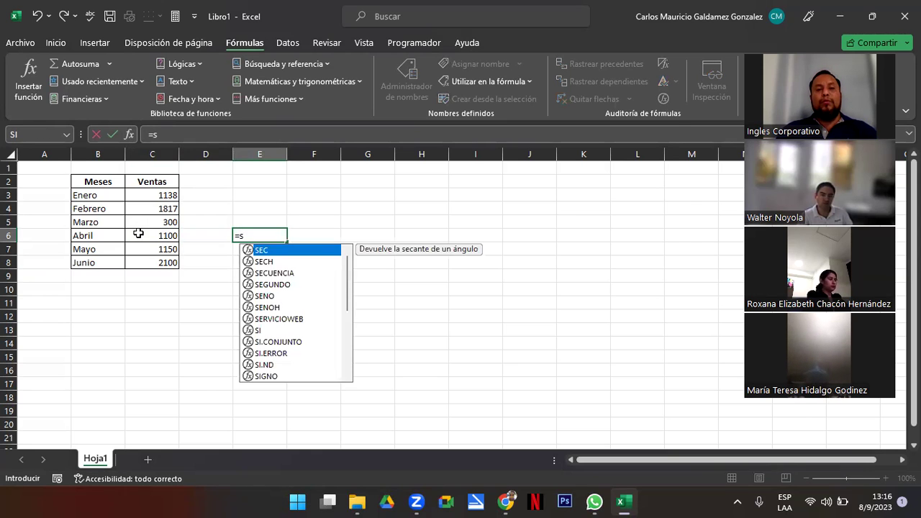
text(um)
key(Tab)
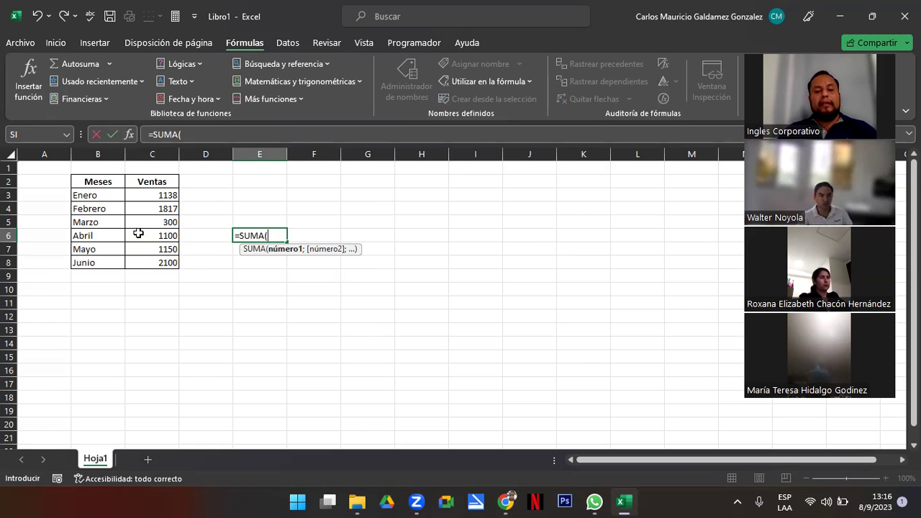
click(138, 234)
text(veng)
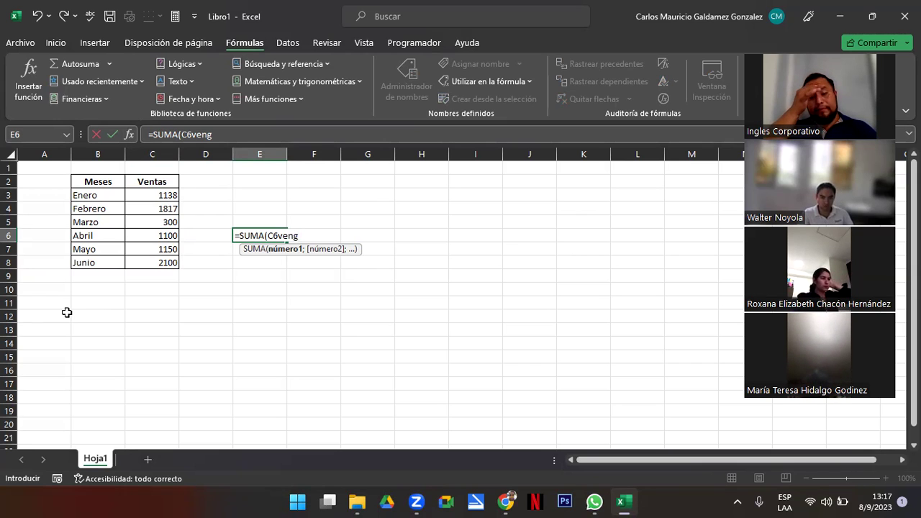
key(BackSpace)
key(BackSpace)
key(BackSpace)
key(BackSpace)
key(BackSpace)
key(BackSpace)
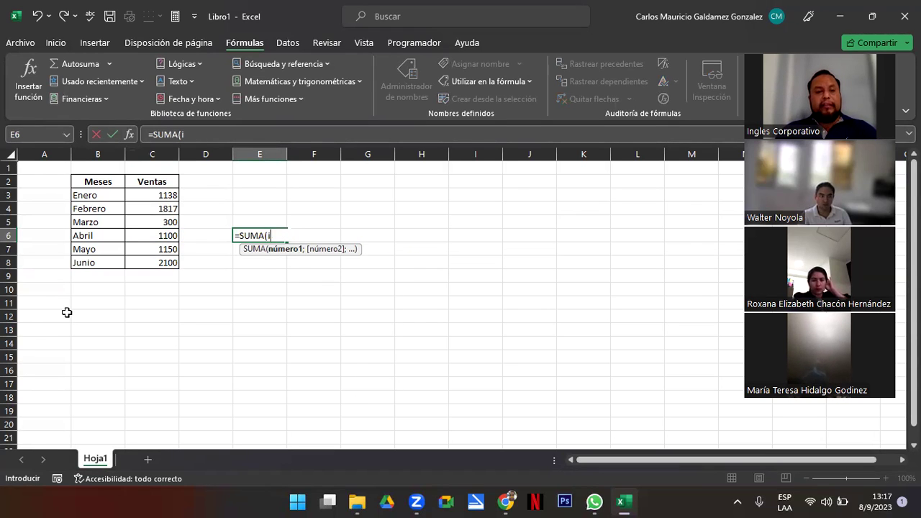
text(ndi)
key(Down)
key(Tab)
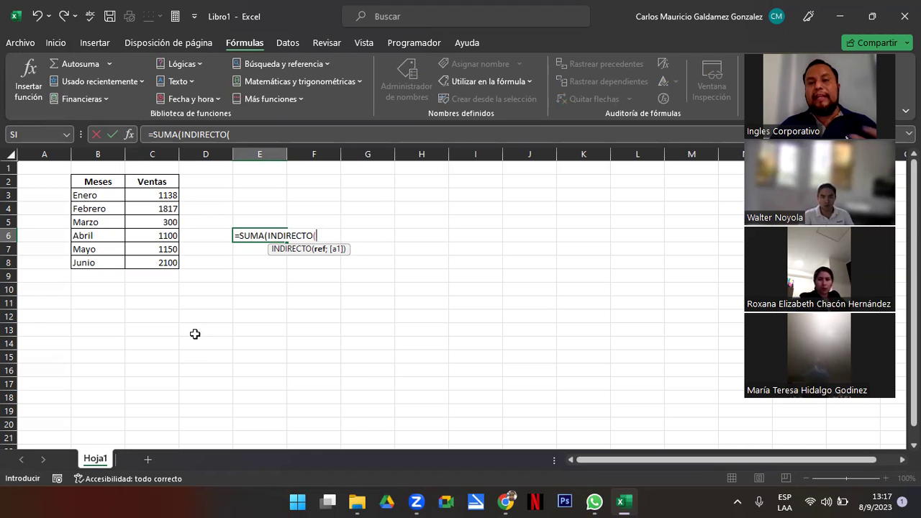
text(ve)
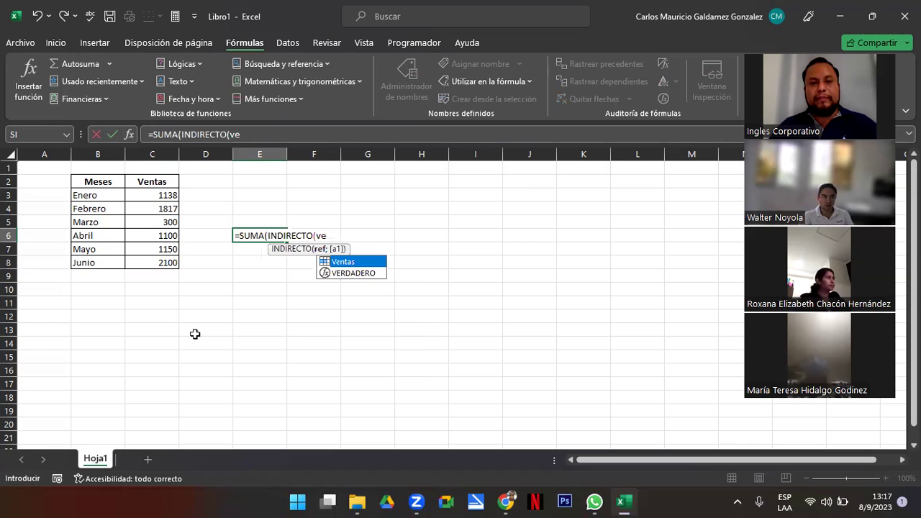
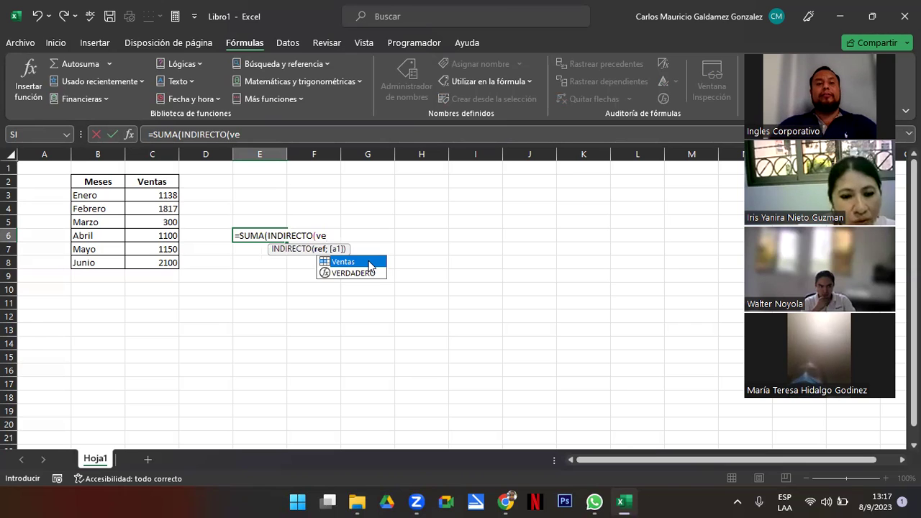
Complete E6's formula as =SUMA(INDIRECTO(Ventas)) and check that C3:C8 is the Ventas range.
double_click(367, 262)
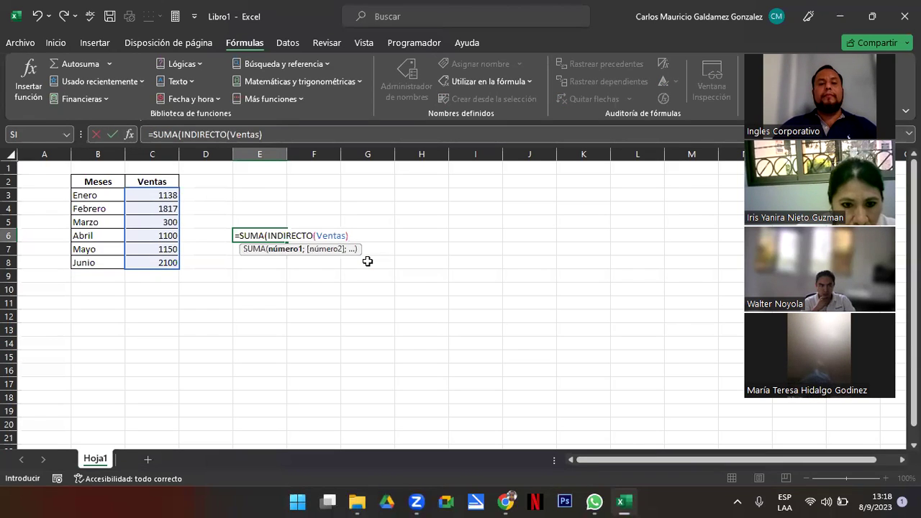
text())
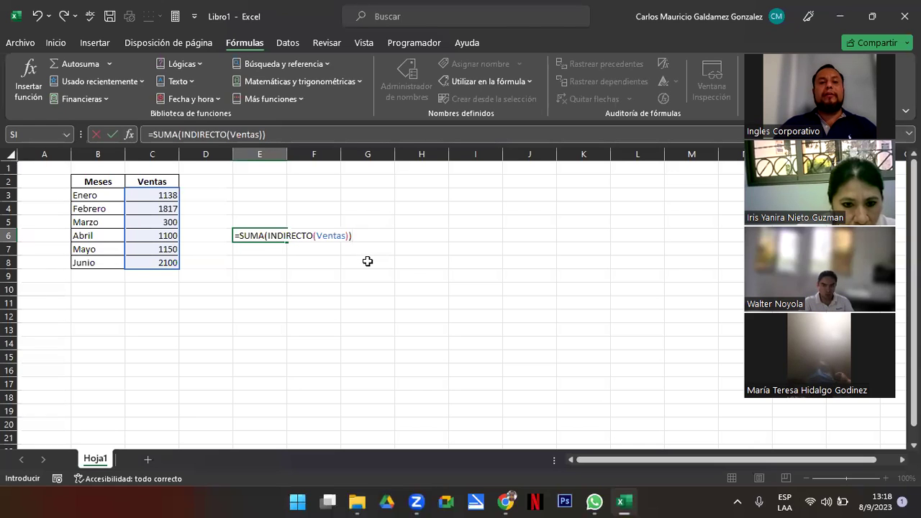
key(Return)
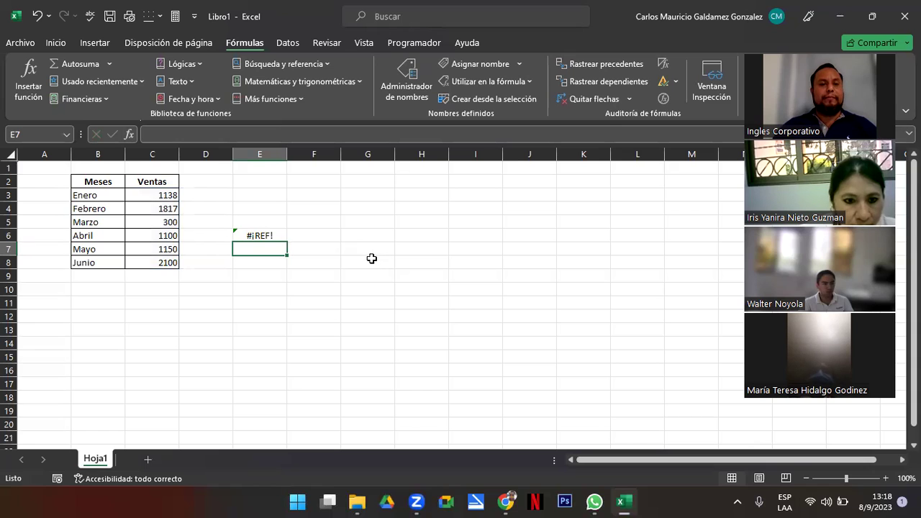
click(153, 196)
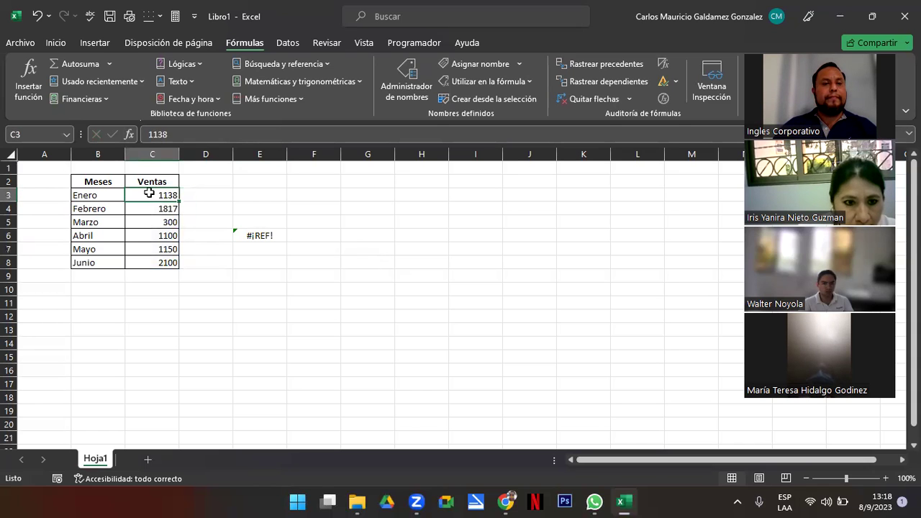
drag(149, 193, 140, 262)
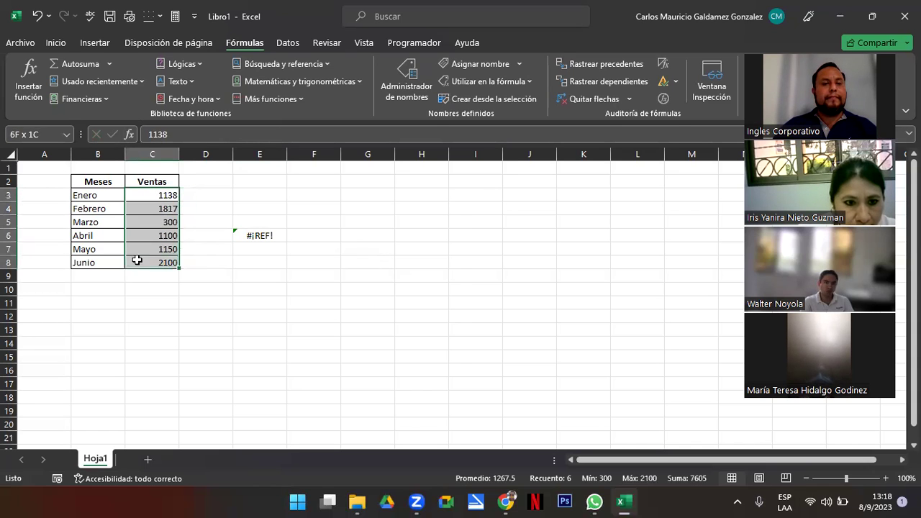
click(245, 236)
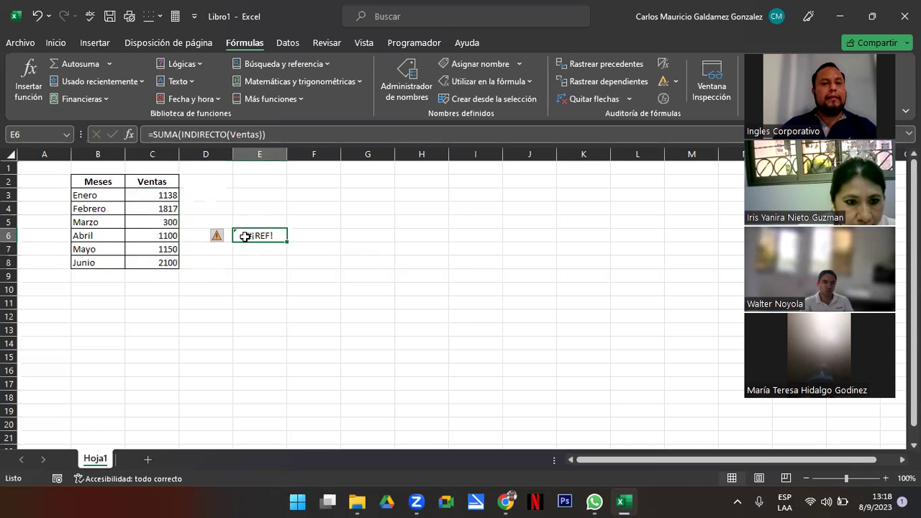
click(240, 135)
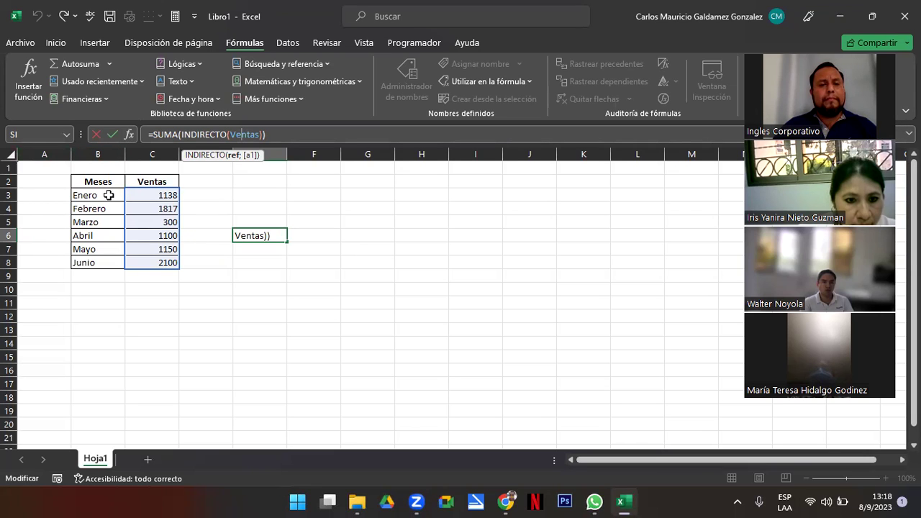
key(Home)
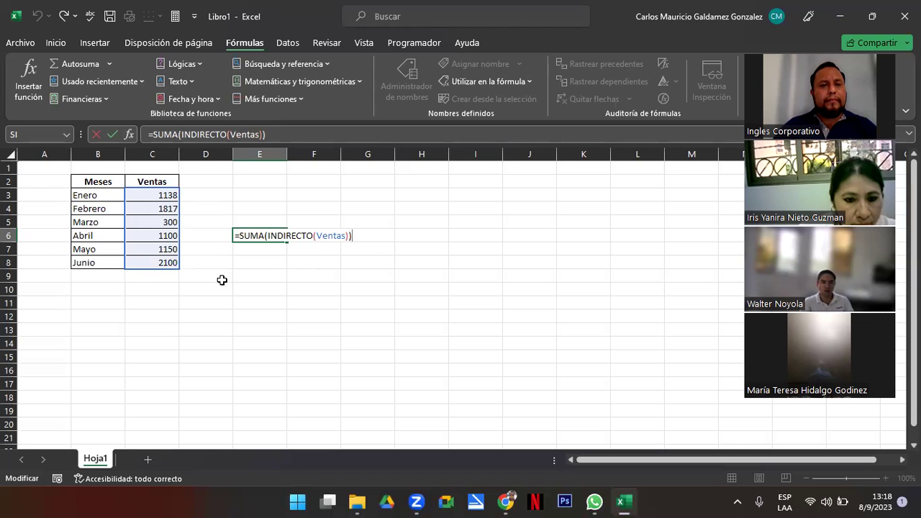
click(268, 235)
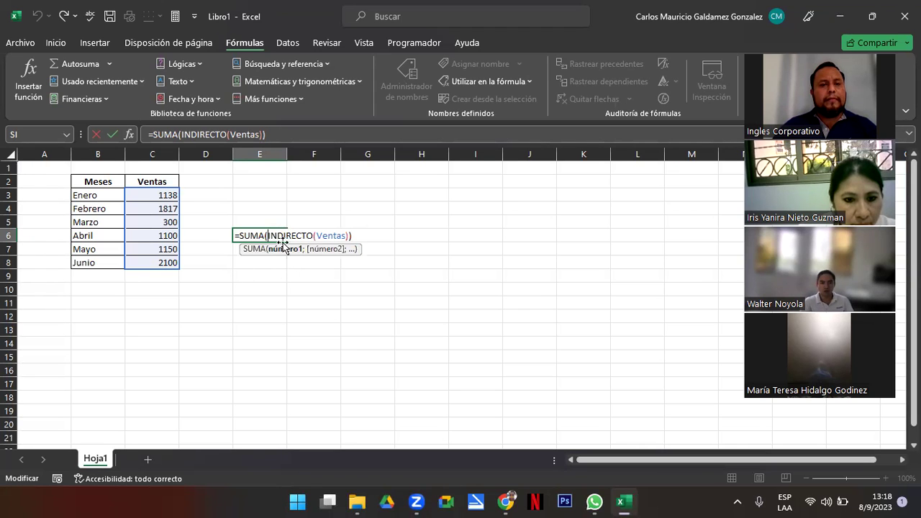
text(@)
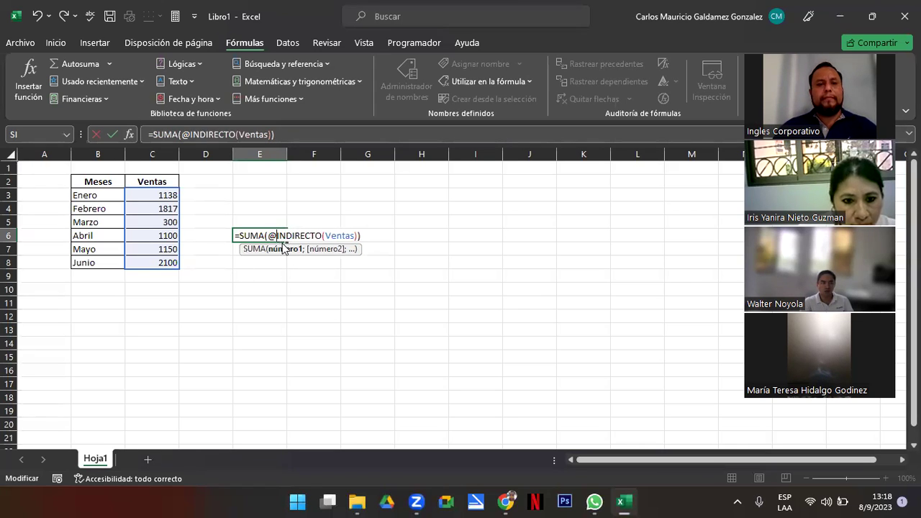
key(Return)
key(Return)
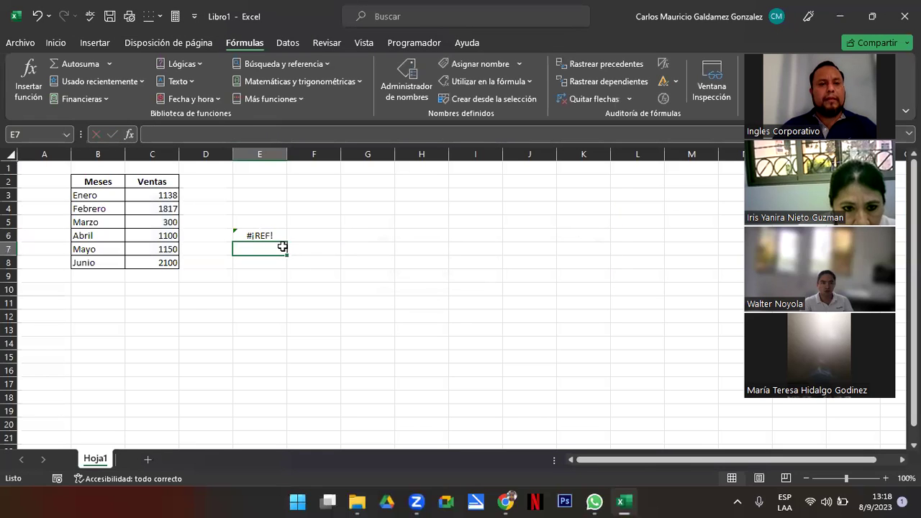
Select C3:C8 and confirm the Name Box shows Ventas.
click(252, 235)
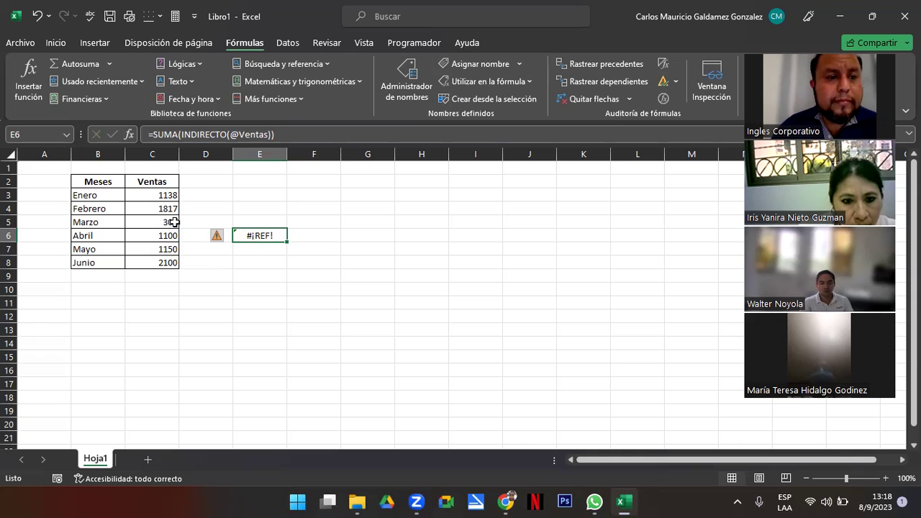
click(144, 195)
drag(144, 195, 145, 260)
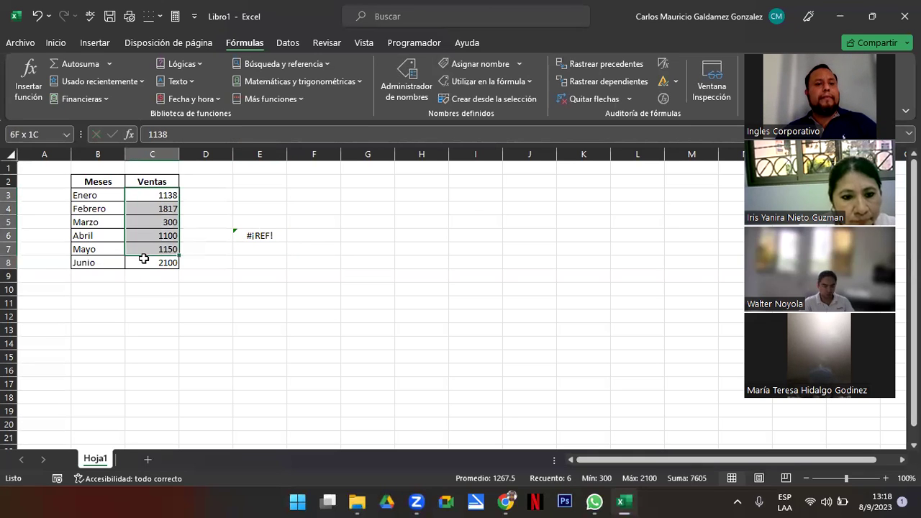
click(47, 136)
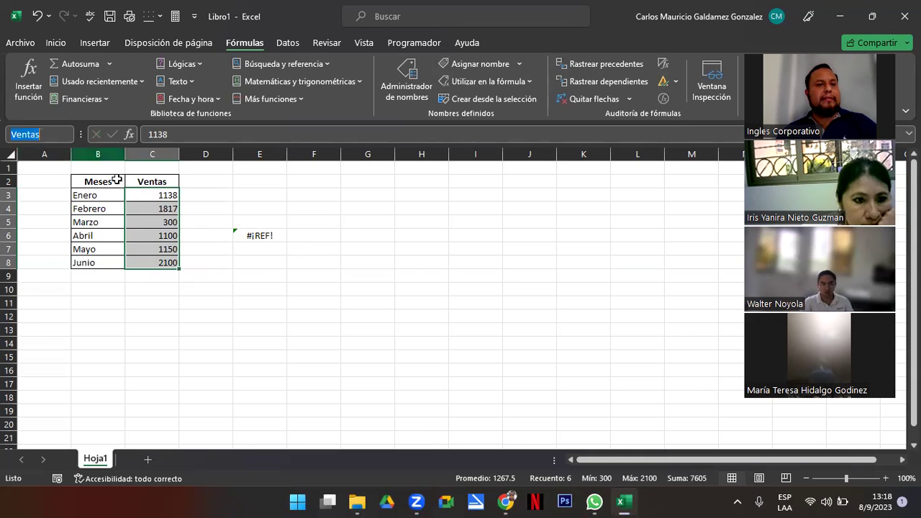
Delete the @ from E6's formula so it reads =SUMA(INDIRECTO(Ventas)), then reselect C3:C8.
click(266, 239)
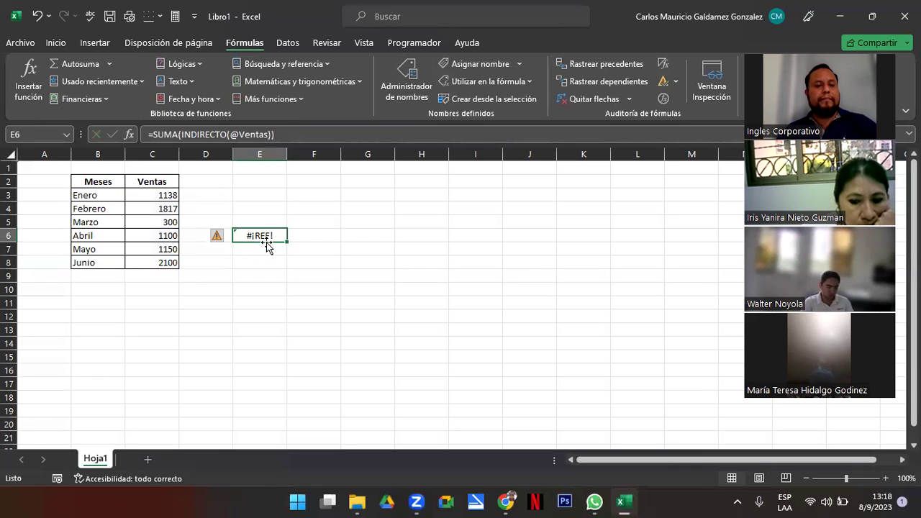
double_click(266, 239)
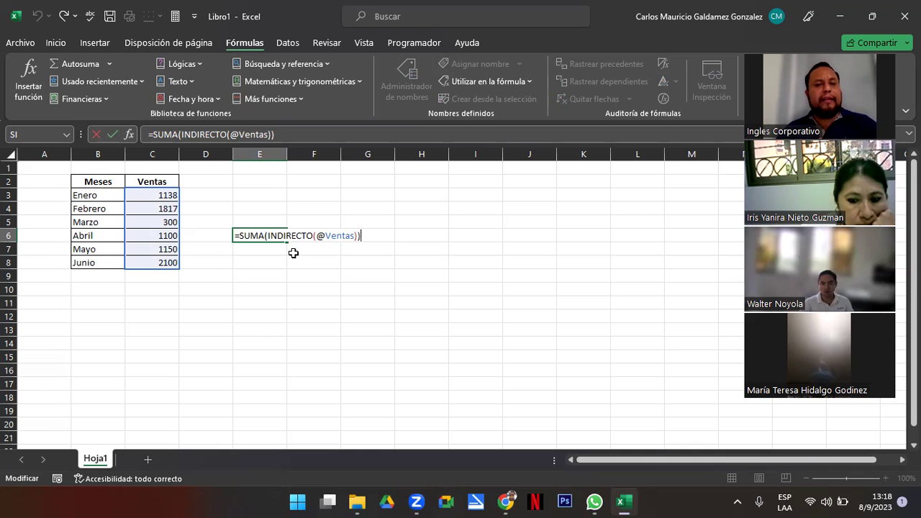
key(Left)
key(Left)
key(Left)
key(BackSpace)
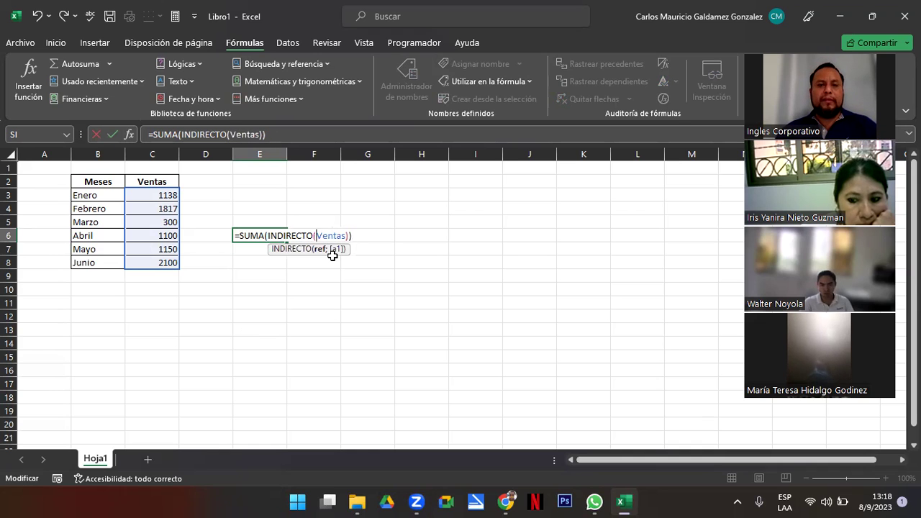
key(Return)
key(Up)
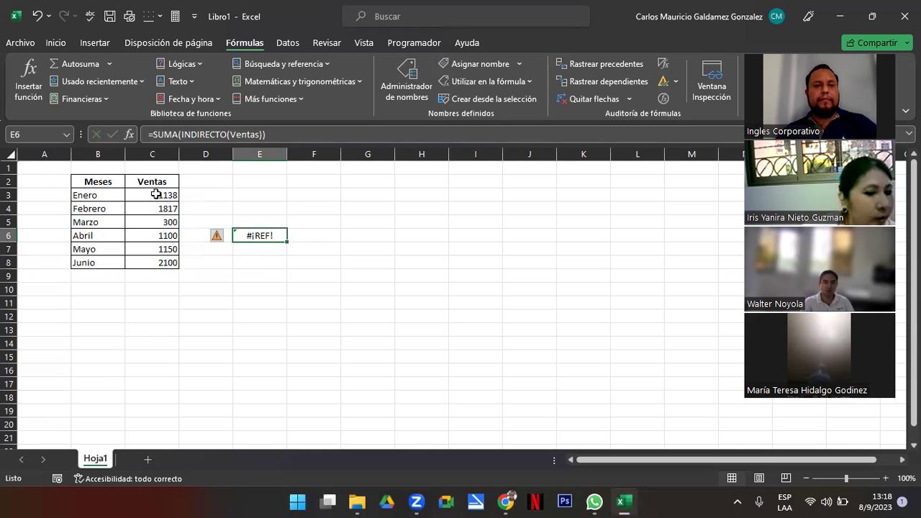
drag(154, 194, 149, 260)
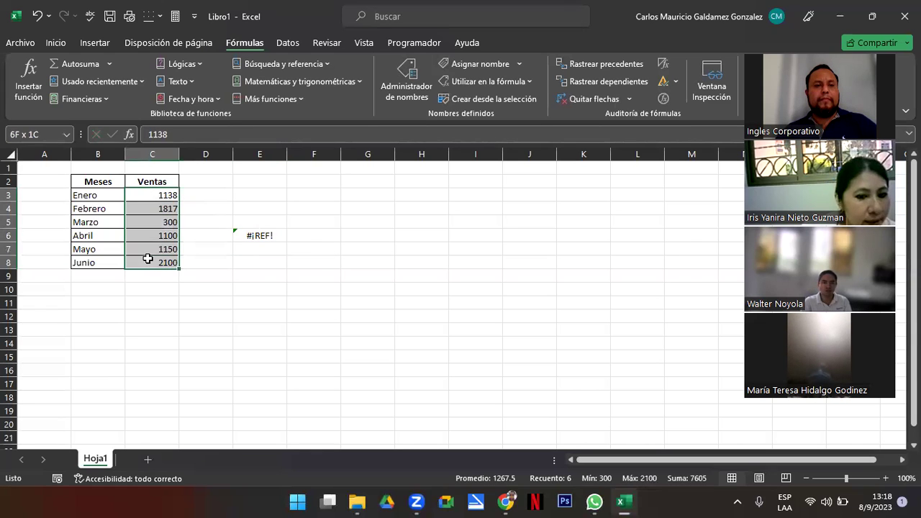
Format C3:C8 as Accounting, then try inserting C3:C8 into E6's SUMA formula and clear the broken result.
click(55, 43)
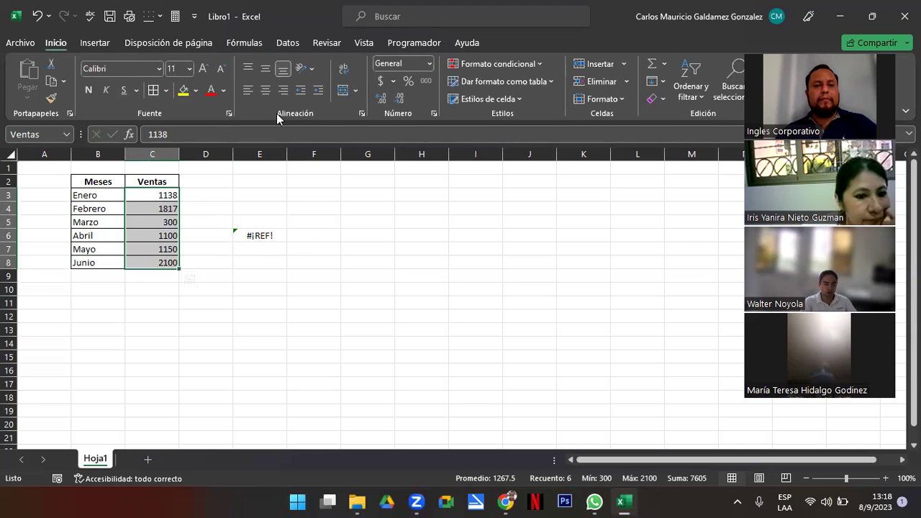
click(381, 82)
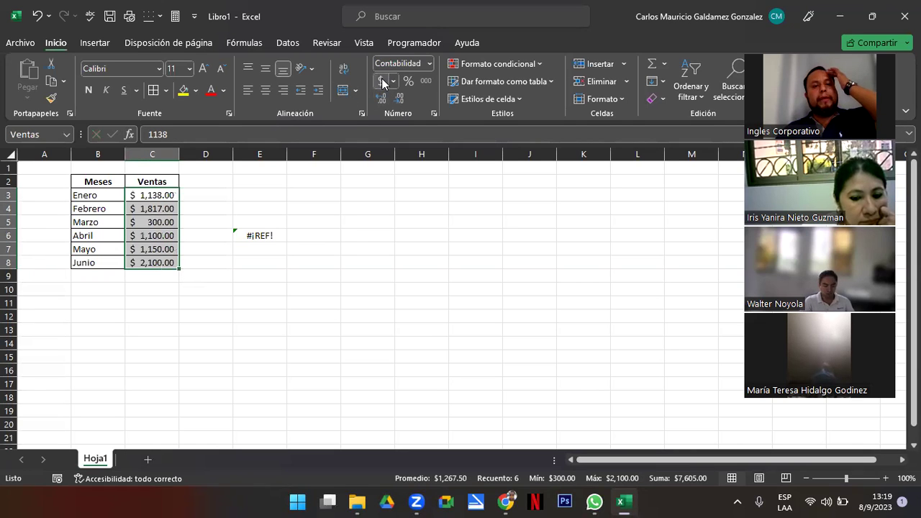
click(262, 236)
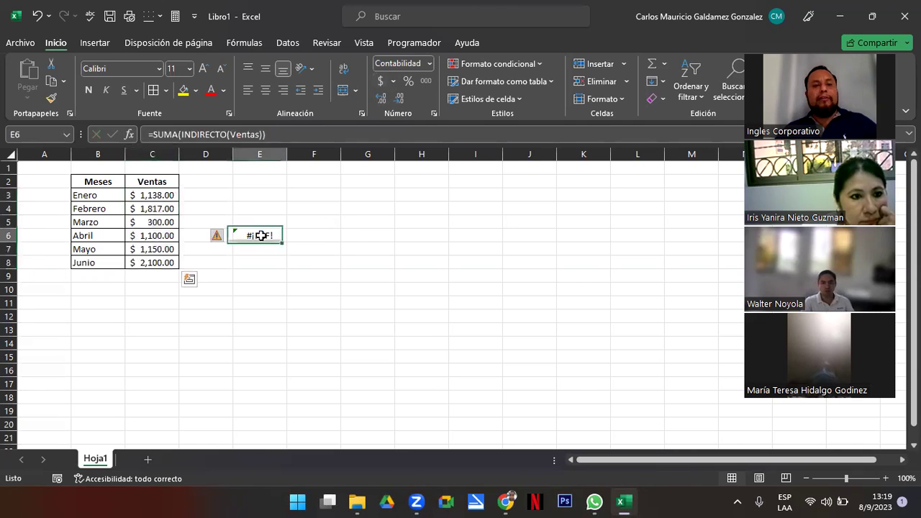
click(182, 134)
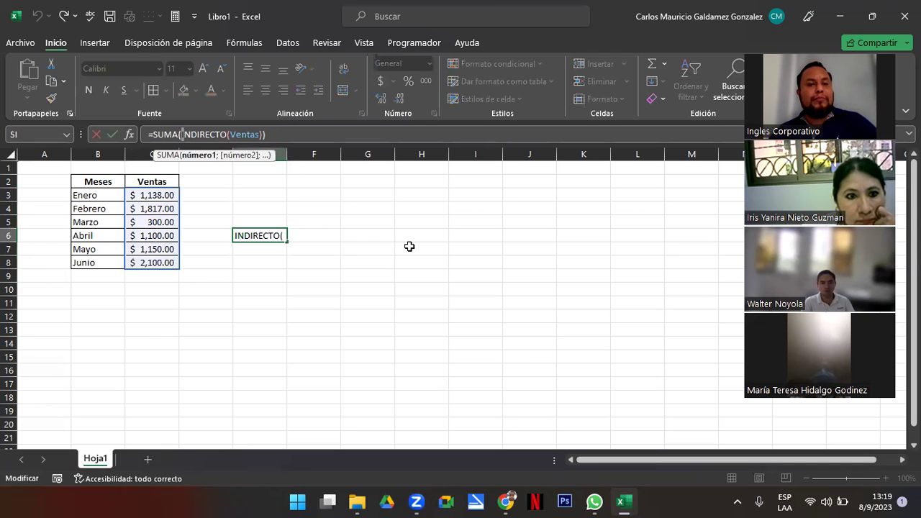
drag(154, 195, 145, 261)
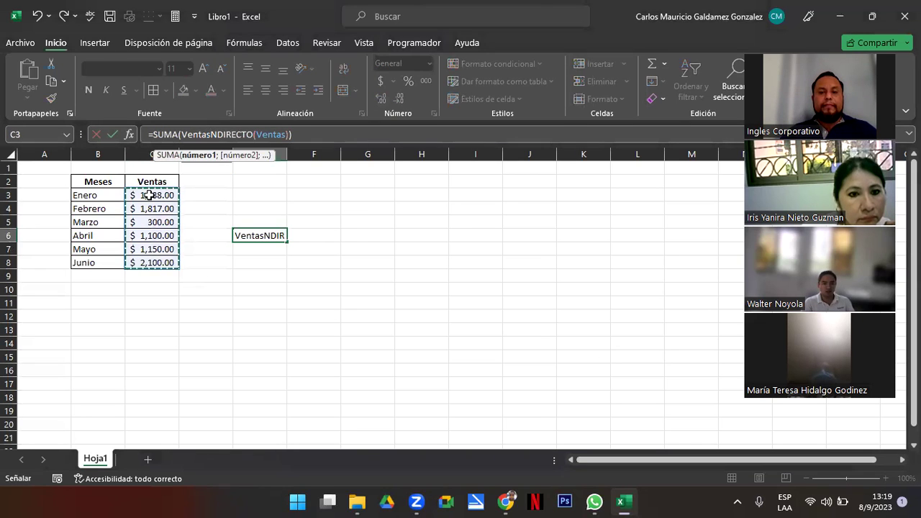
drag(147, 195, 131, 263)
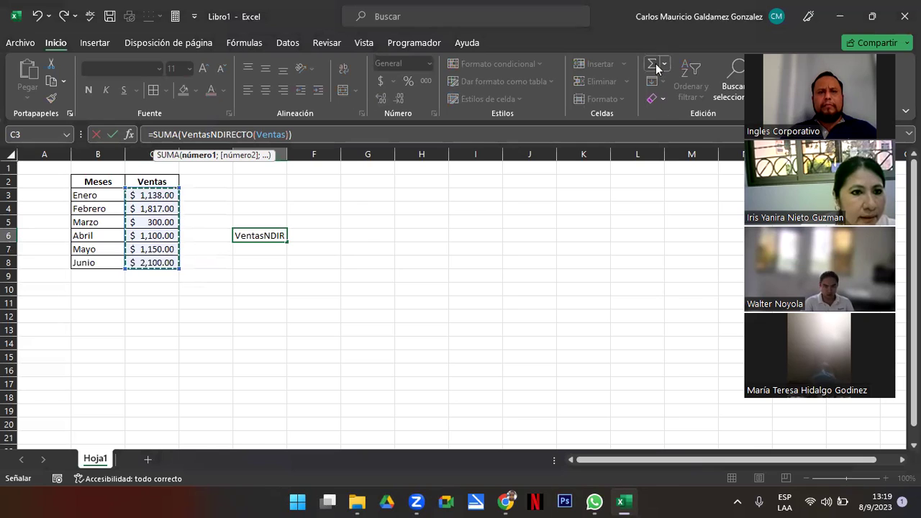
key(ctrl+Return)
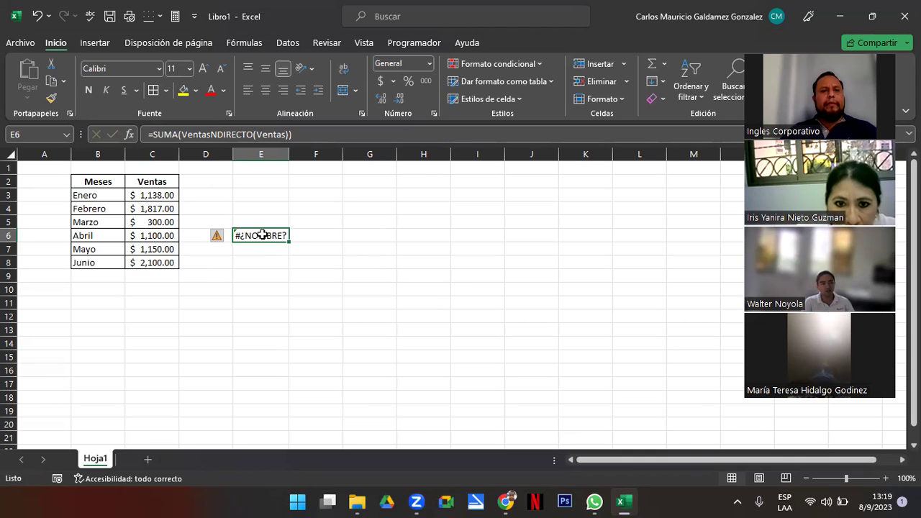
key(Delete)
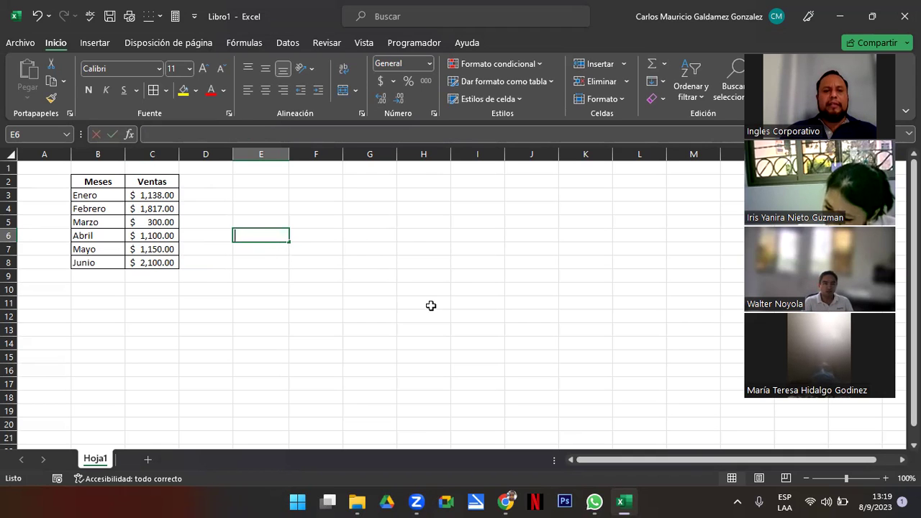
Retype =SUMA(INDIRECTO(Ventas)) in E6 using autocomplete; it returns #¡REF! again.
text(=suma)
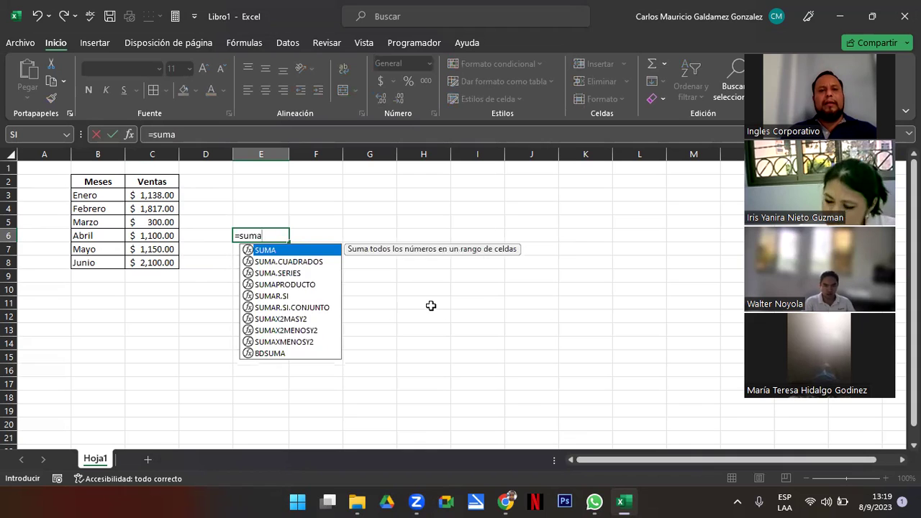
key(Tab)
text(ind)
key(Down)
key(Tab)
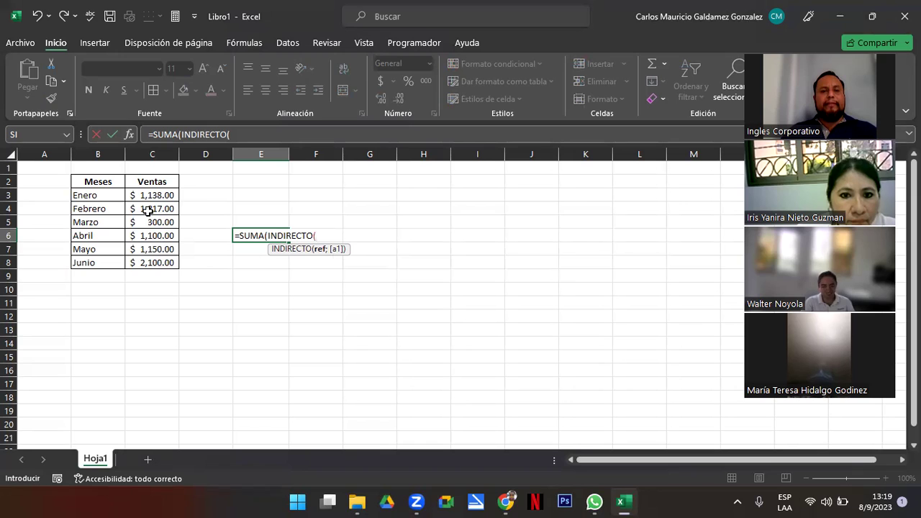
text(Ven)
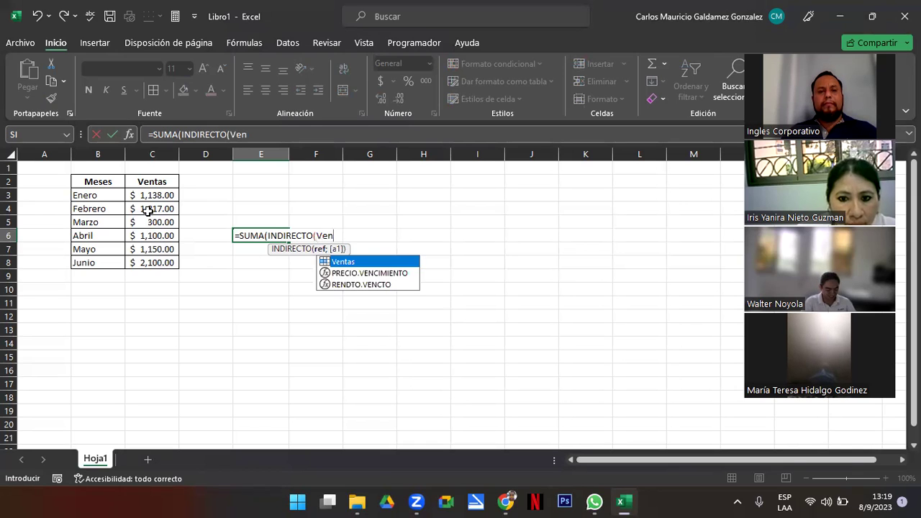
key(Tab)
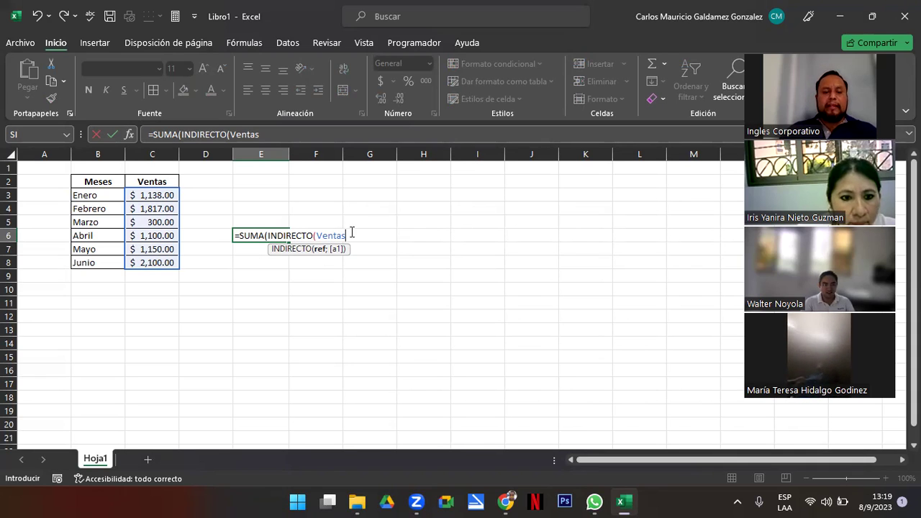
text()))
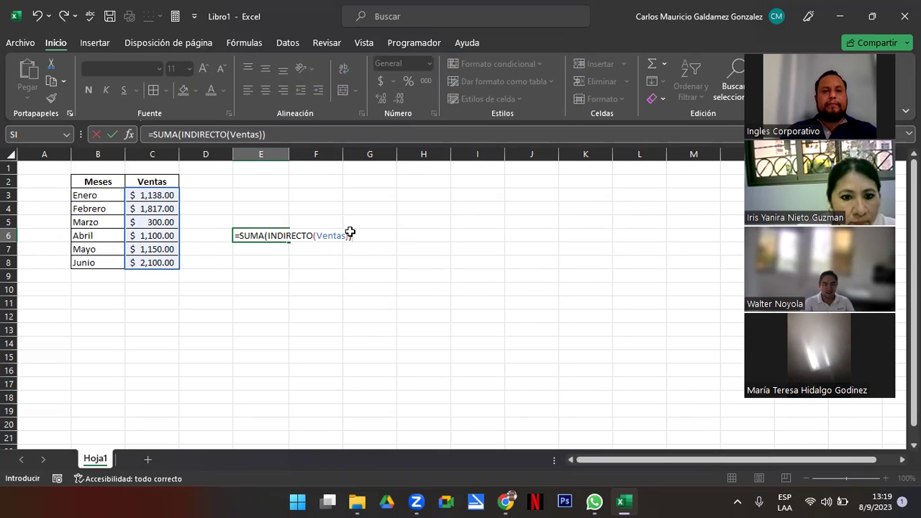
key(Return)
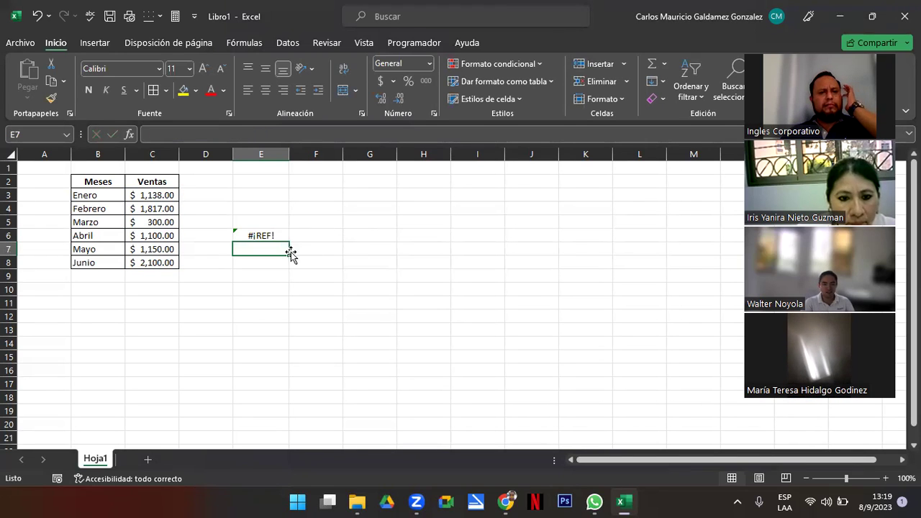
click(257, 234)
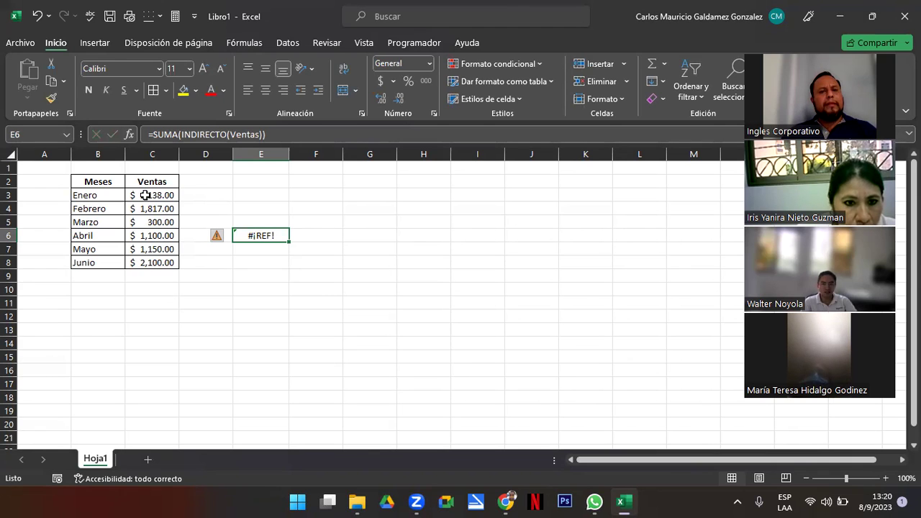
Replace Ventas with C3:C8 in E6's formula, giving =SUMA(INDIRECTO(C3:C8)).
double_click(245, 135)
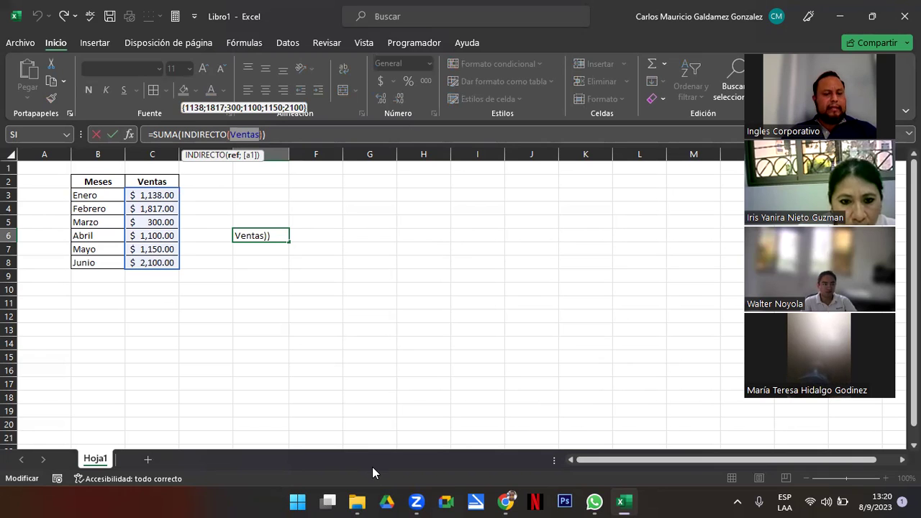
text(C3:)
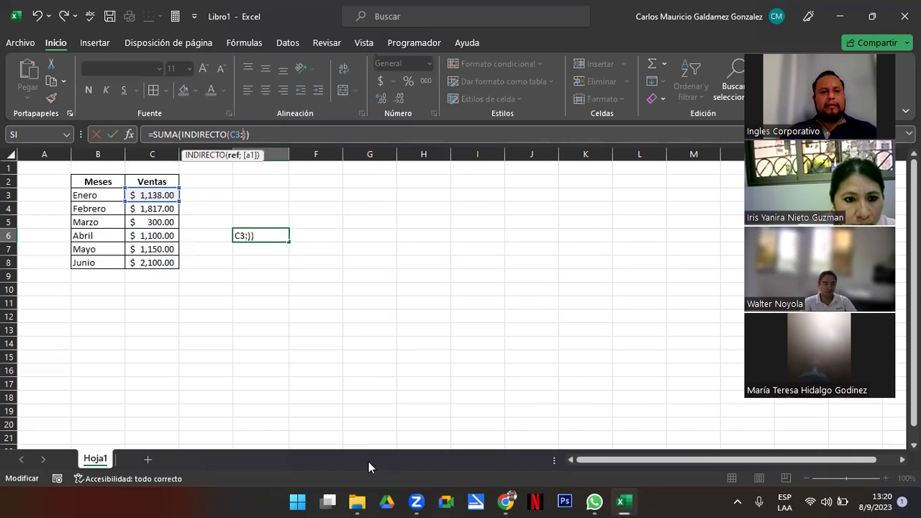
text(c8)
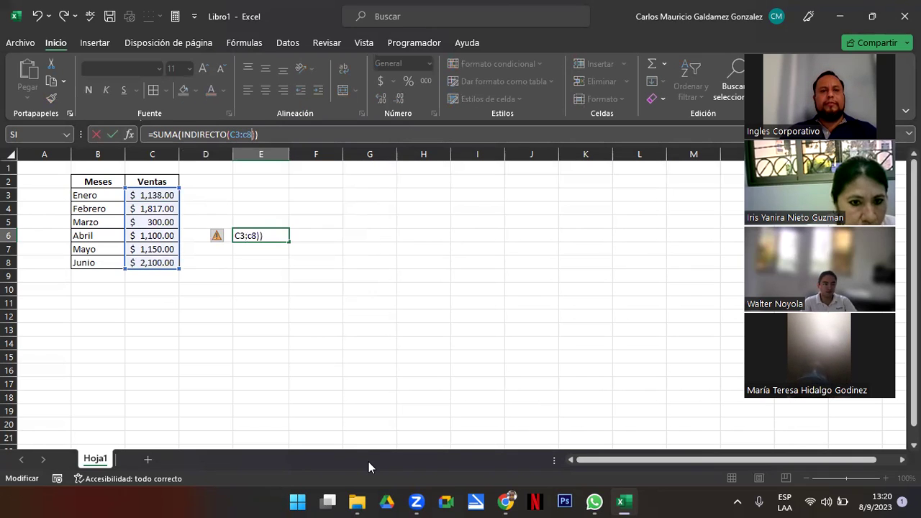
key(Return)
key(Up)
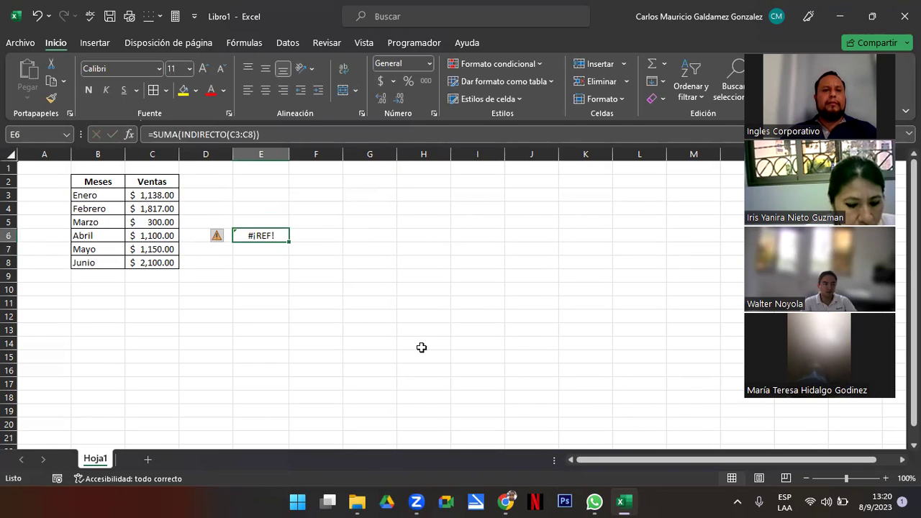
Open the Help article for E6's #REF! error and expand its deleted-column section.
click(217, 237)
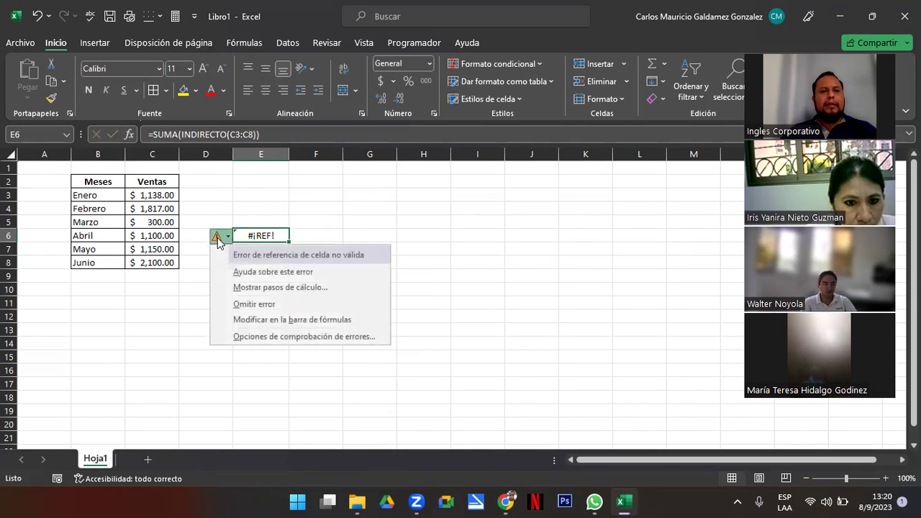
click(286, 273)
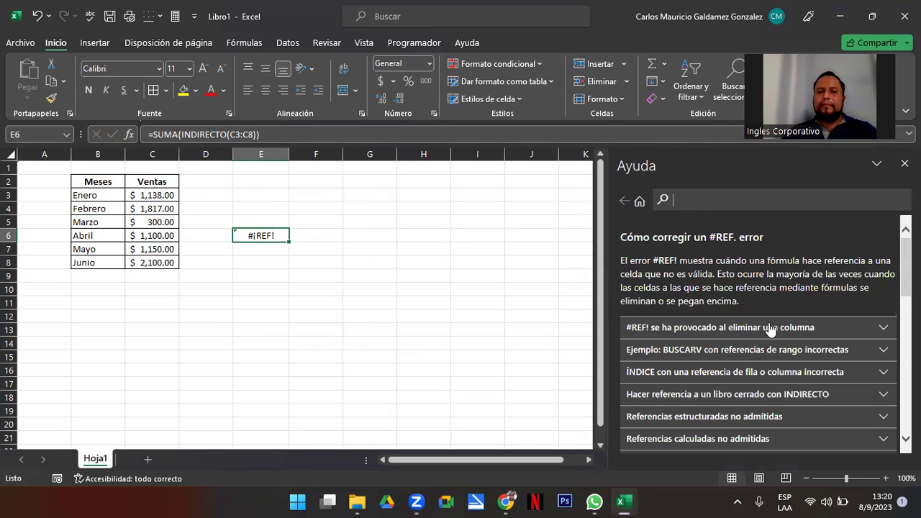
click(726, 332)
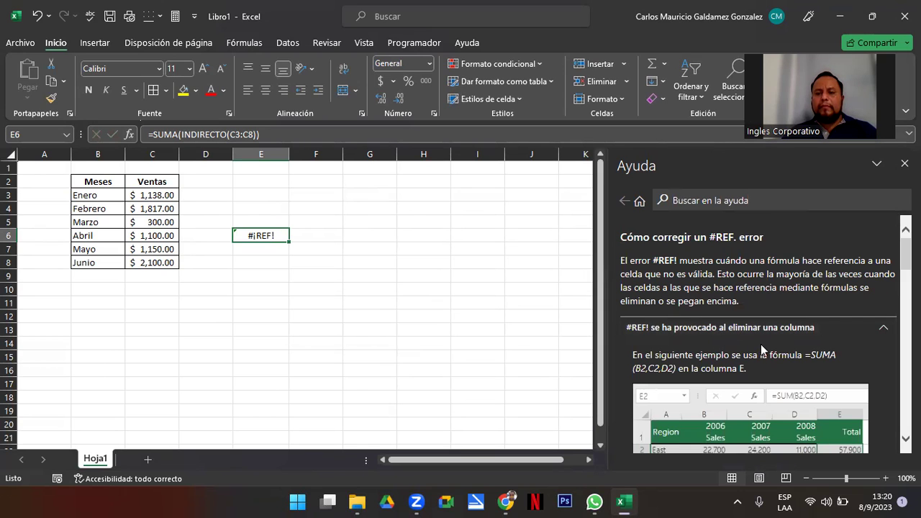
scroll(809, 338, down, 5)
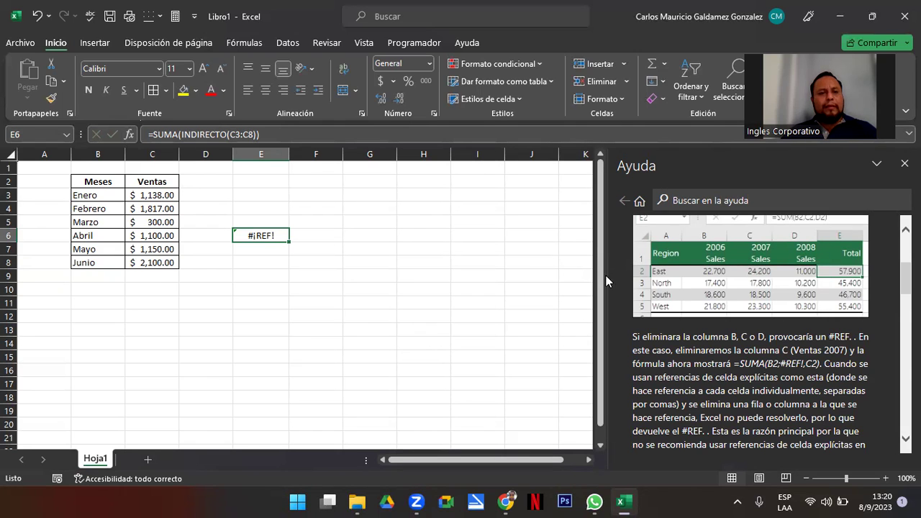
click(175, 135)
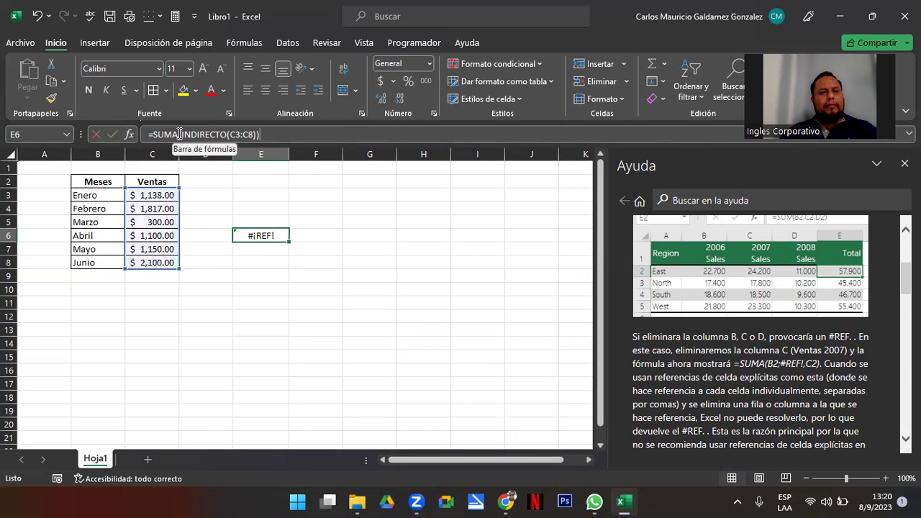
key(BackSpace)
key(BackSpace)
key(BackSpace)
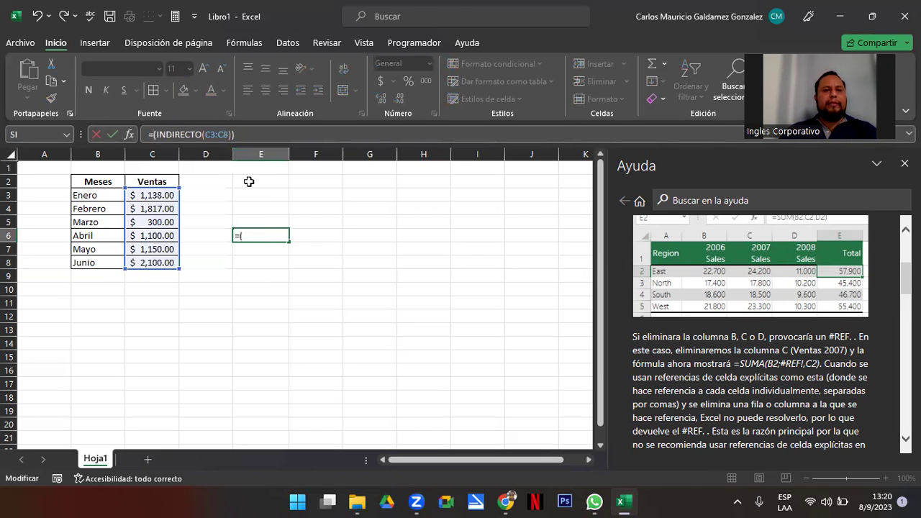
key(Return)
key(Up)
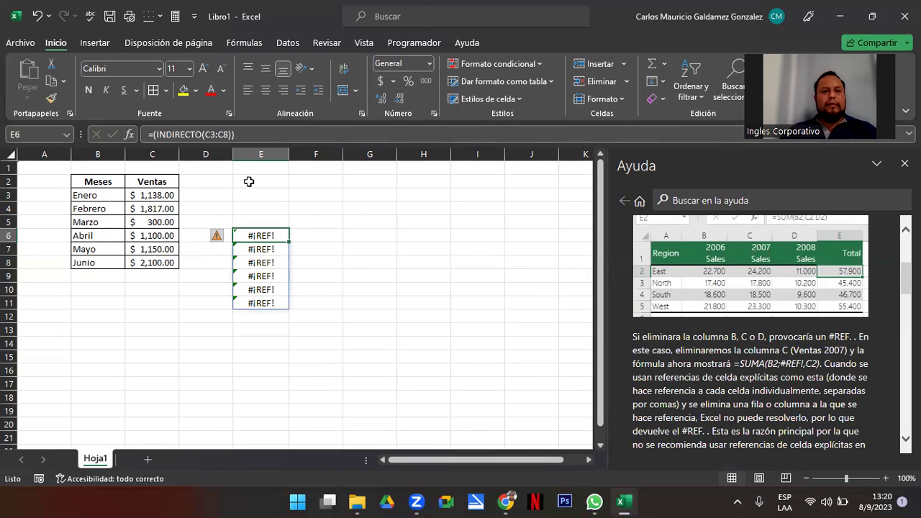
click(269, 249)
click(275, 264)
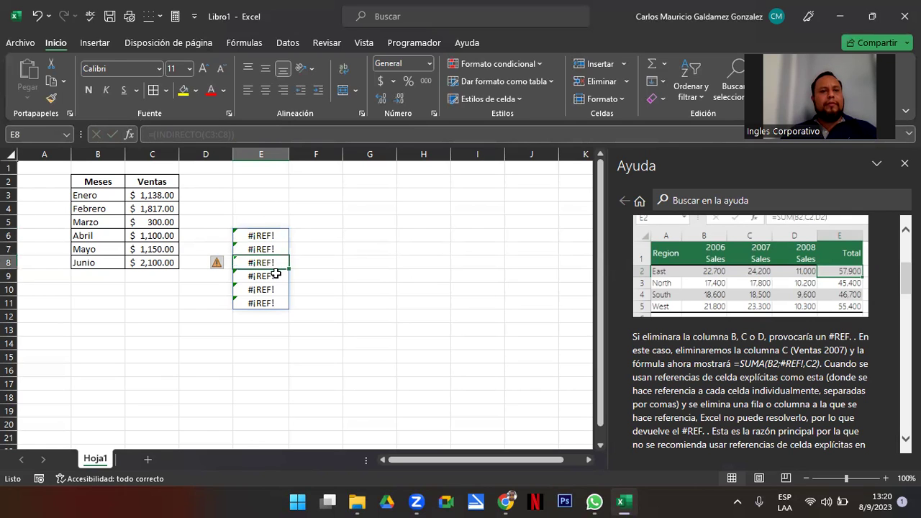
click(276, 276)
click(271, 290)
click(273, 303)
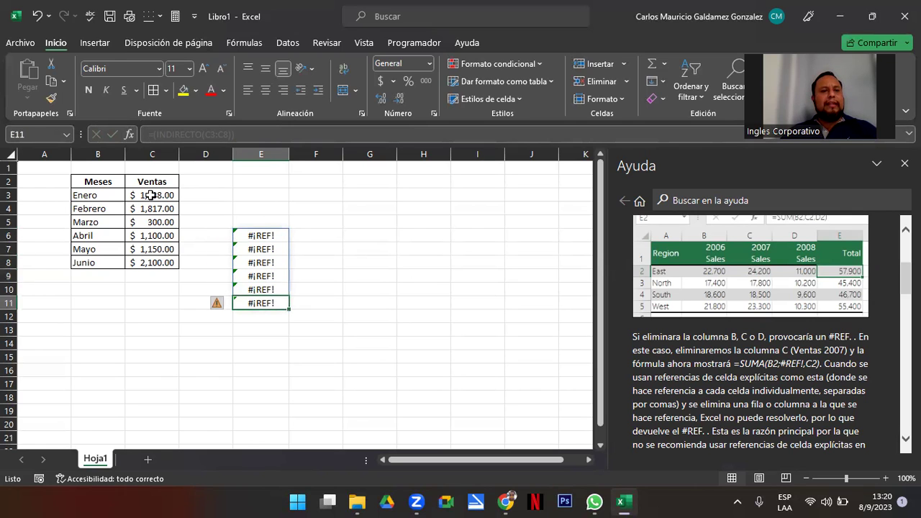
drag(150, 195, 158, 249)
click(249, 235)
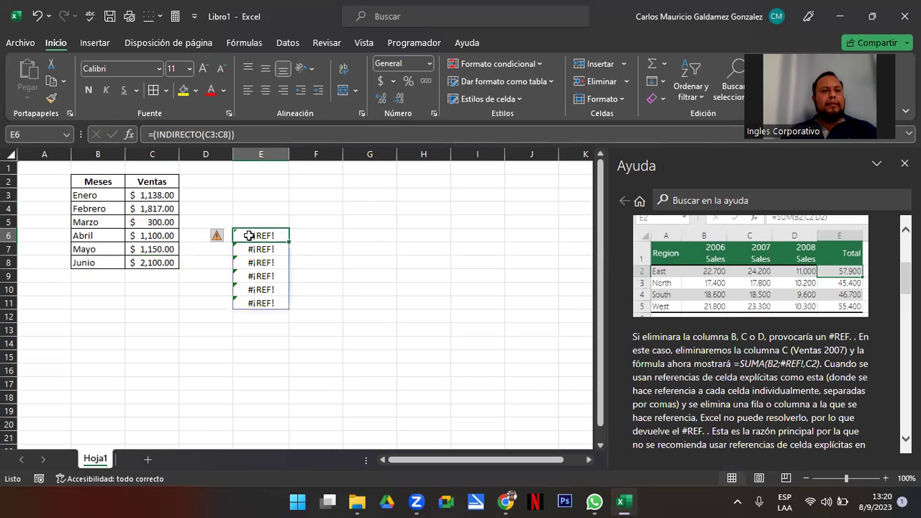
click(160, 137)
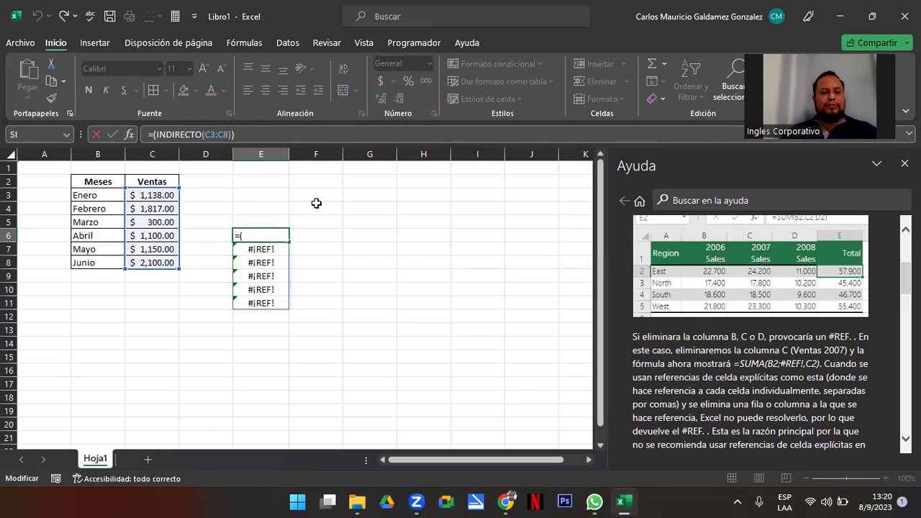
text(suma)
key(Return)
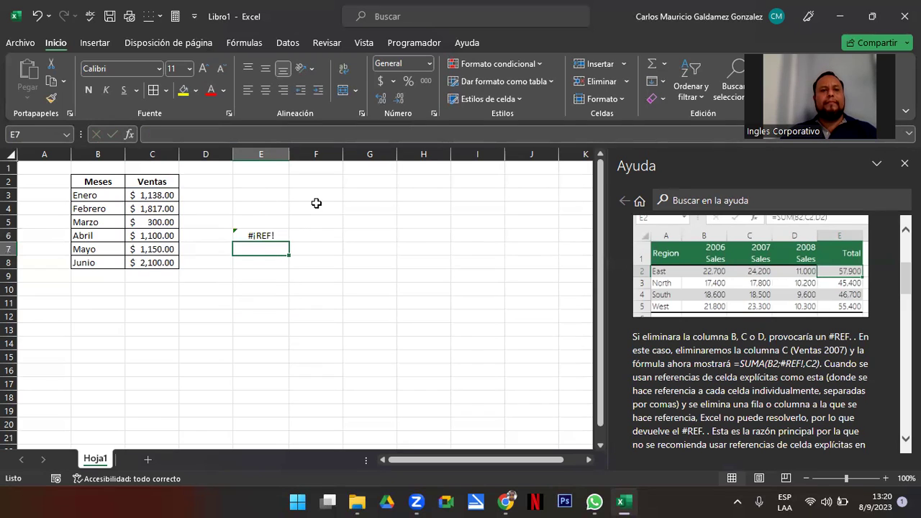
double_click(254, 237)
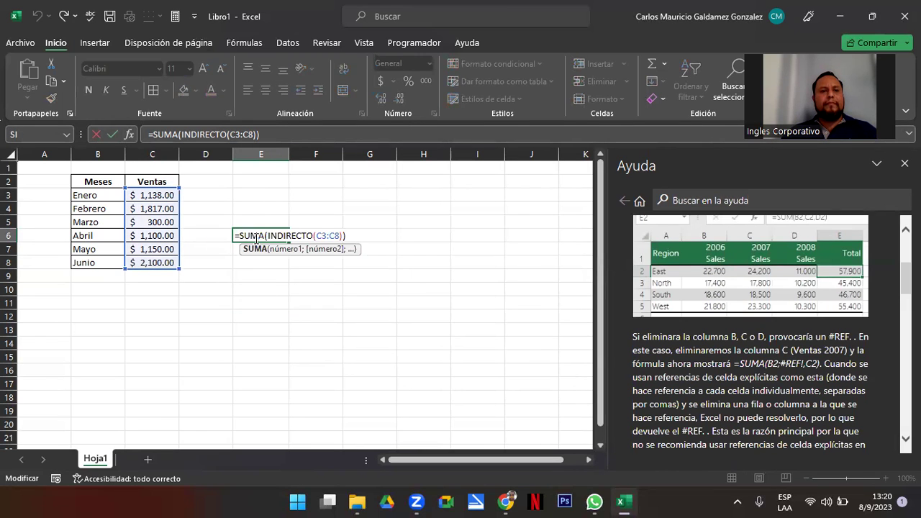
click(620, 501)
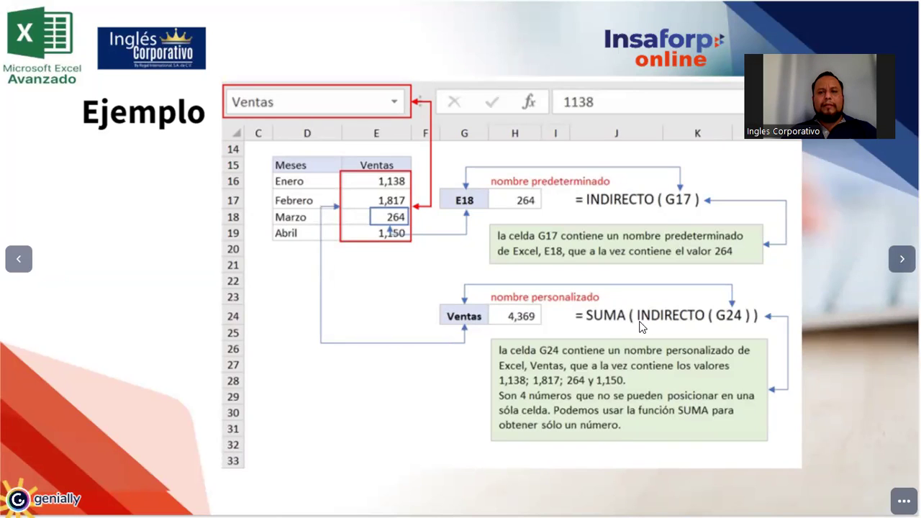
Replace C3:C8 with C3 in E6's formula, giving =SUMA(INDIRECTO(C3)).
click(623, 502)
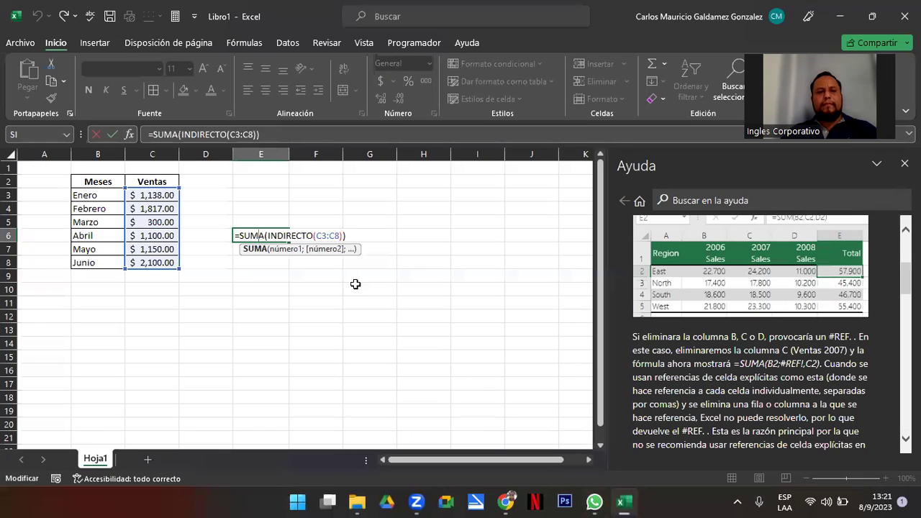
click(267, 236)
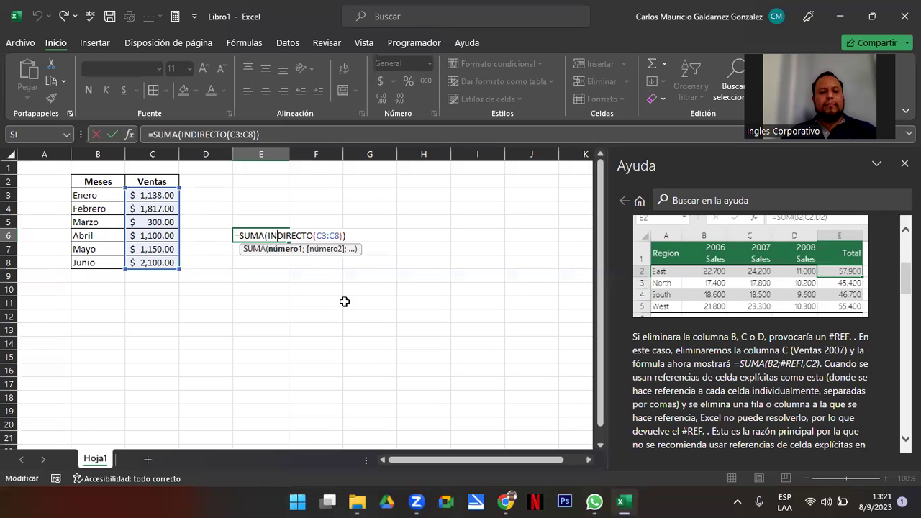
key(alt+Tab)
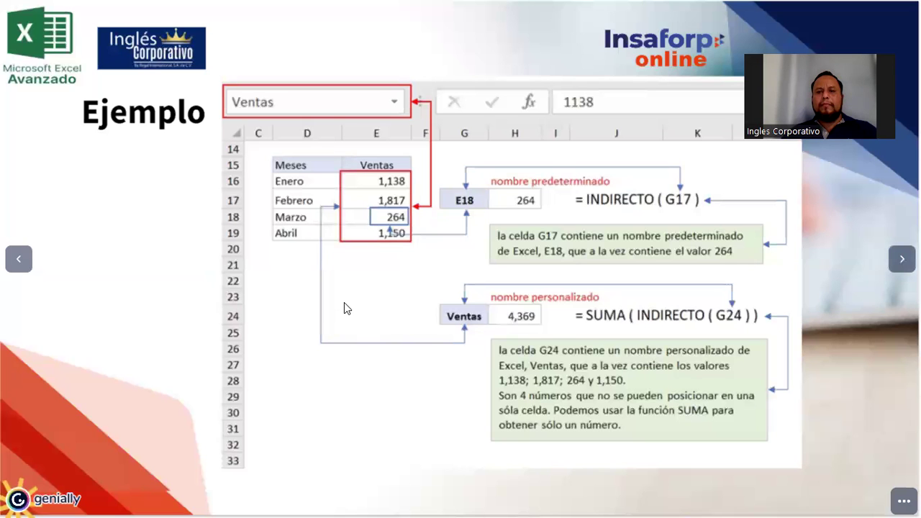
key(alt+Tab)
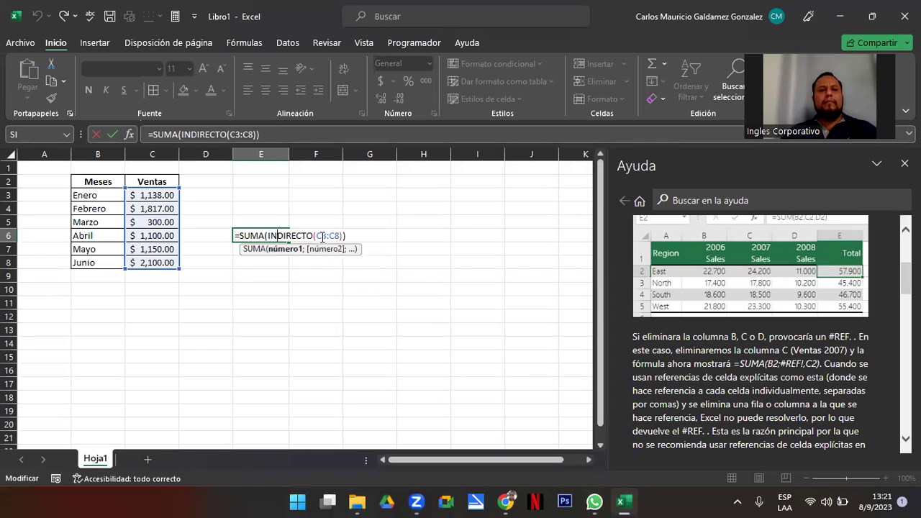
drag(317, 236, 341, 236)
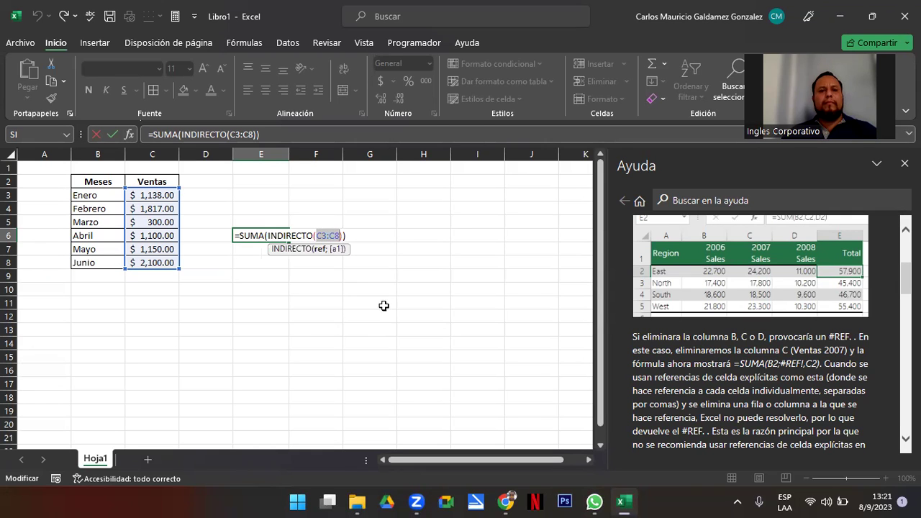
text(C3)
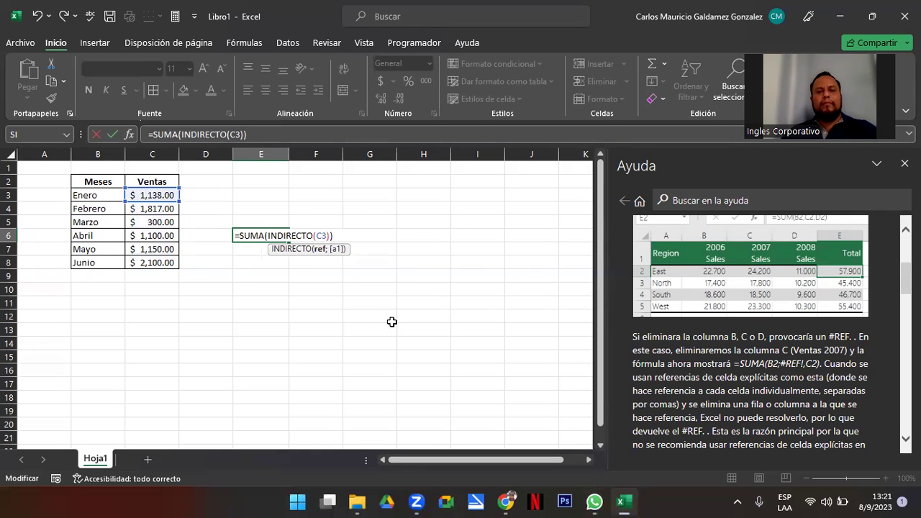
key(Return)
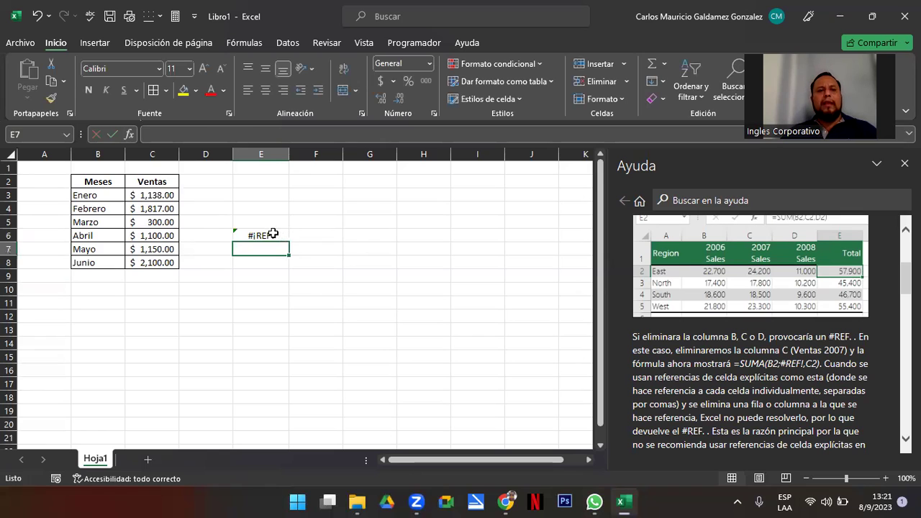
click(273, 234)
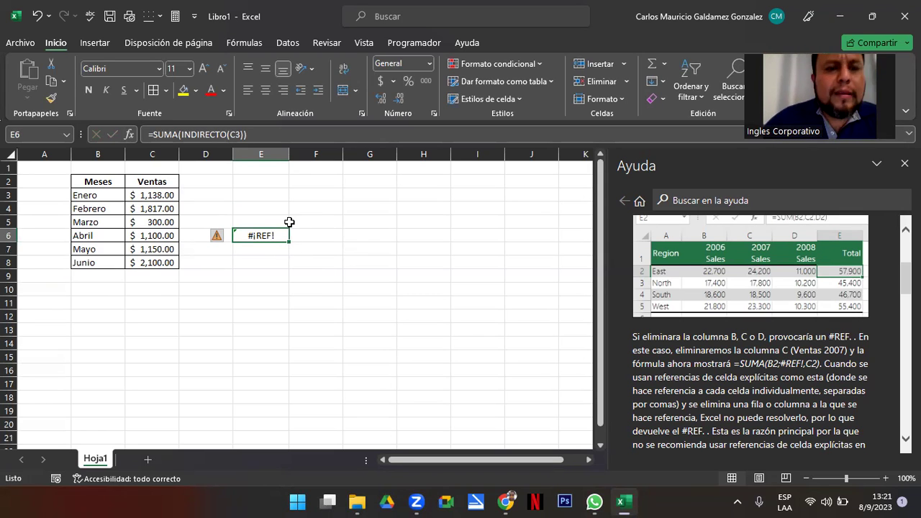
Bring up 'Ayuda sobre este error' for E6's #REF! error, then check the Ejemplo slide.
click(217, 236)
click(269, 272)
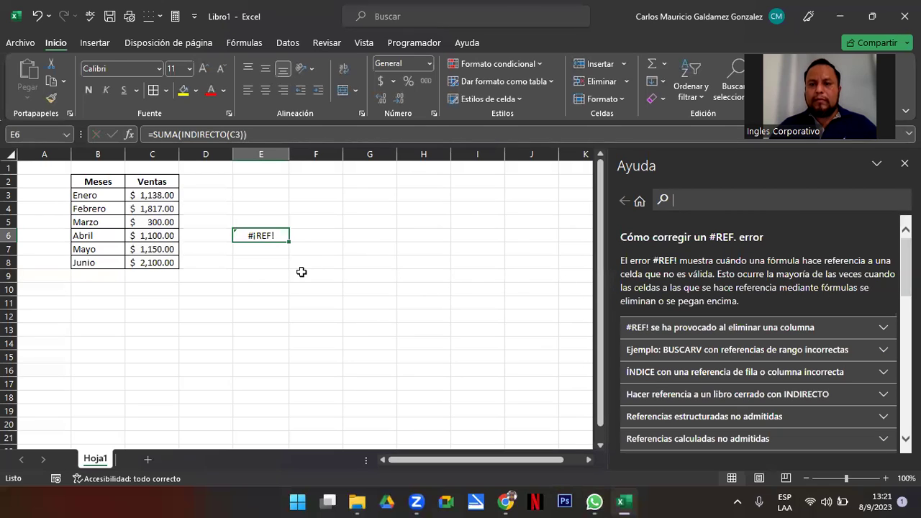
click(266, 235)
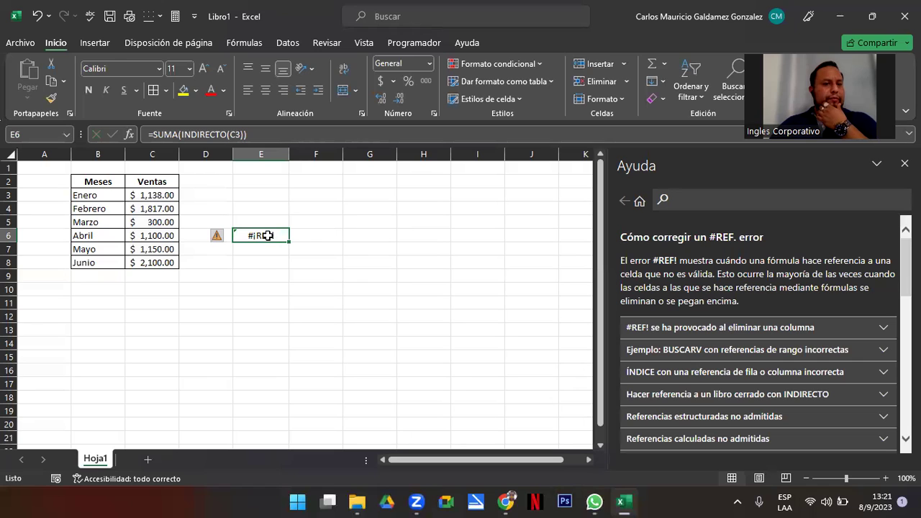
click(111, 195)
click(257, 235)
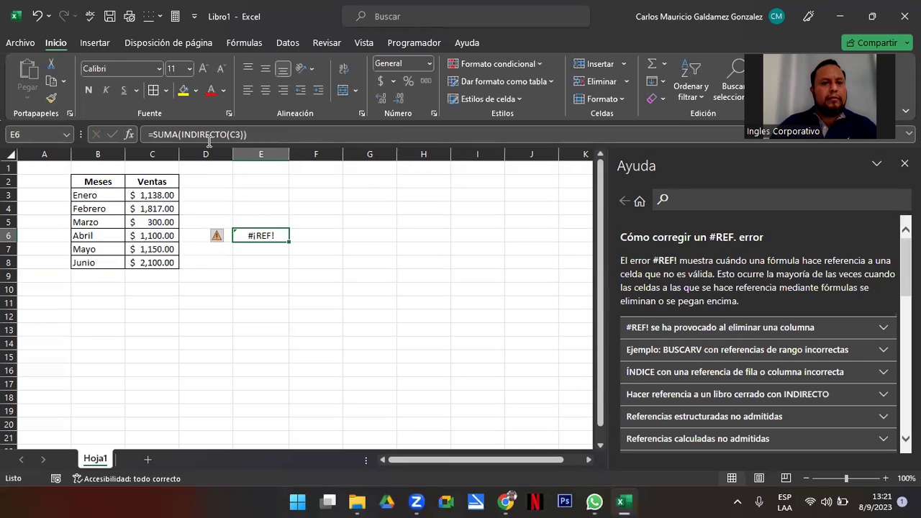
click(628, 502)
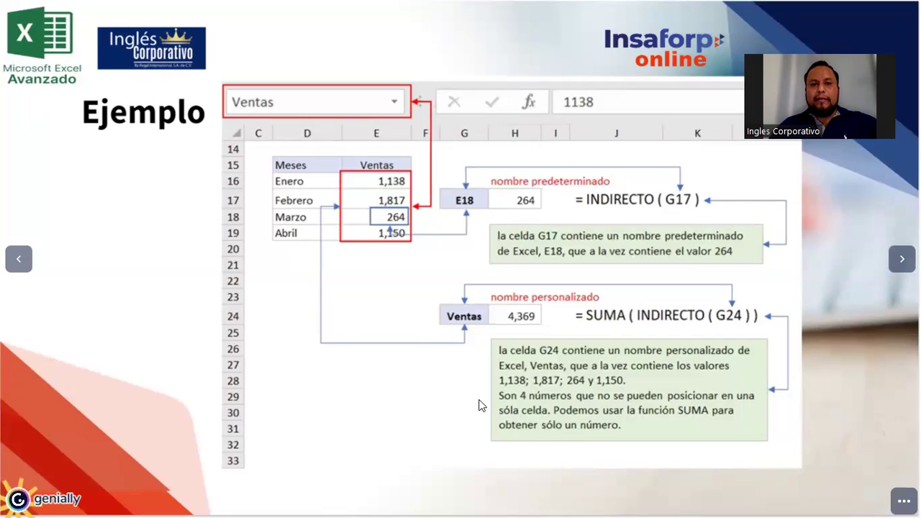
key(Escape)
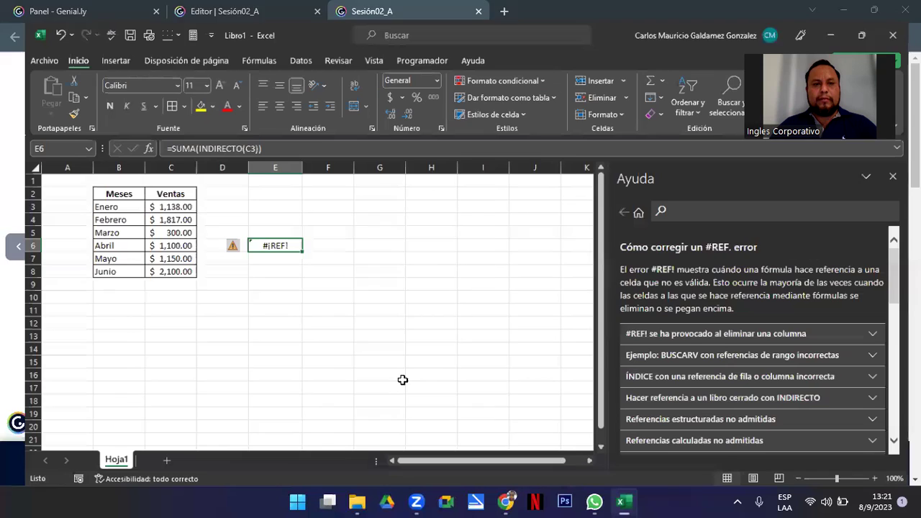
Move the =SUMA(INDIRECTO(C3)) formula from E6 down to E7, leaving E6 empty.
click(624, 502)
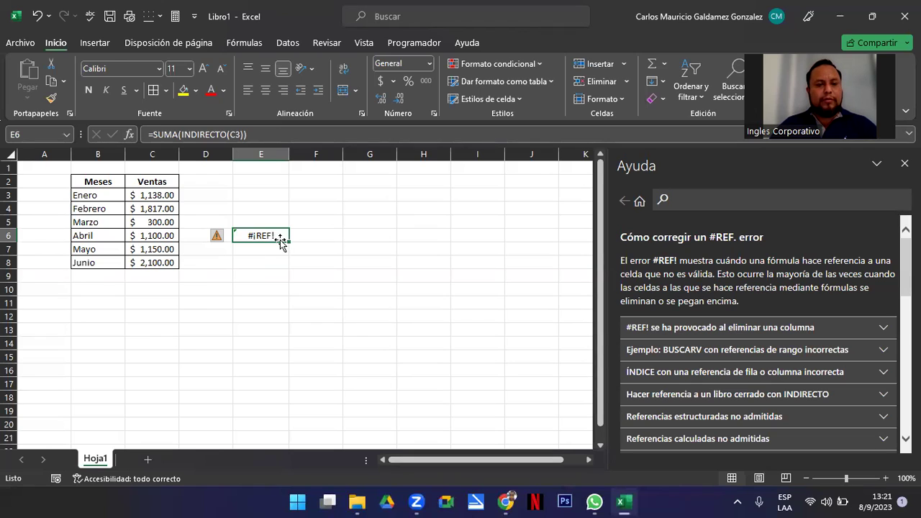
mouse_move(268, 238)
mouse_down()
mouse_move(312, 236)
mouse_move(272, 236)
mouse_move(275, 261)
mouse_up()
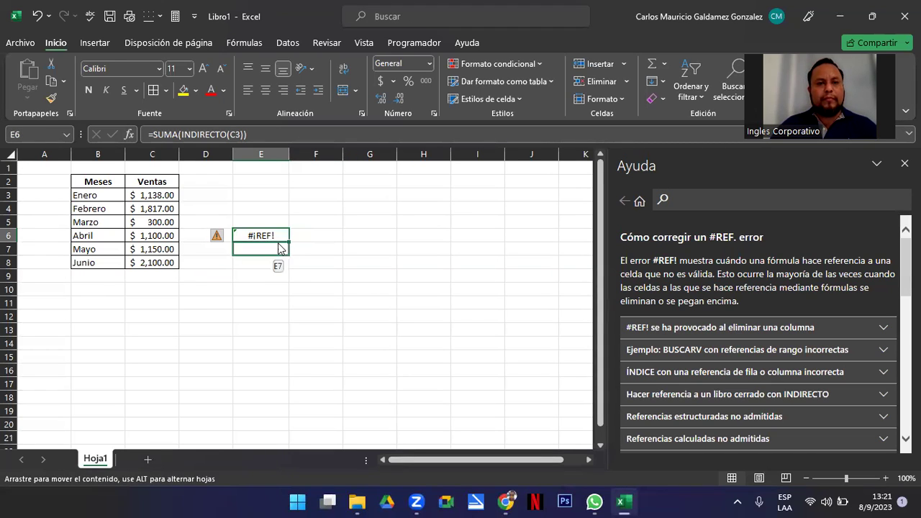
key(alt+Tab)
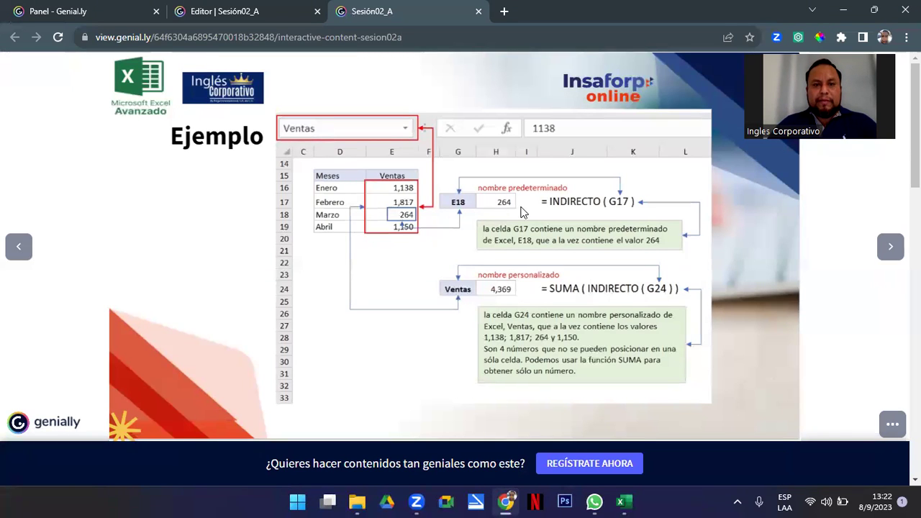
key(alt+Tab)
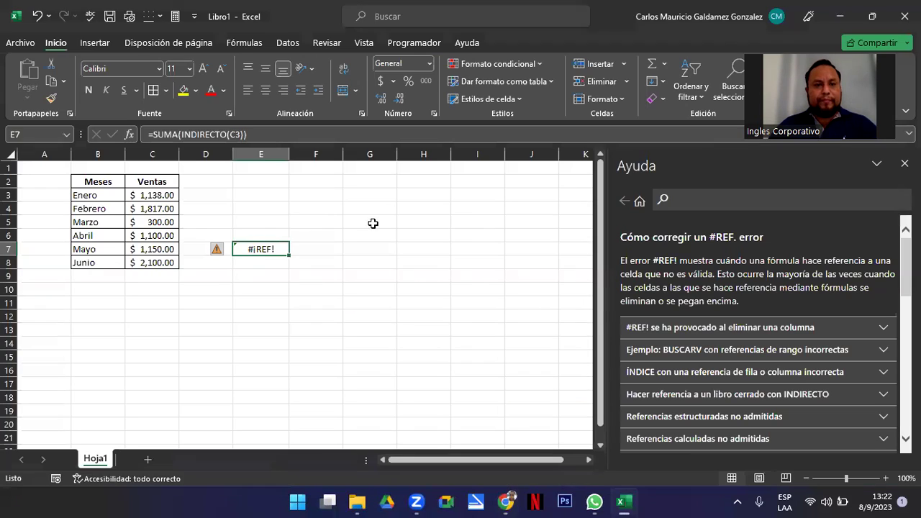
click(266, 234)
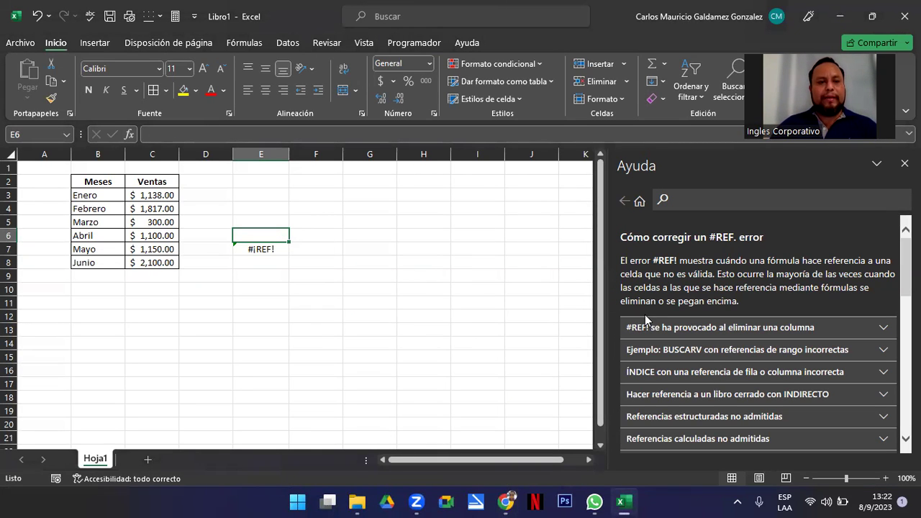
text(C4)
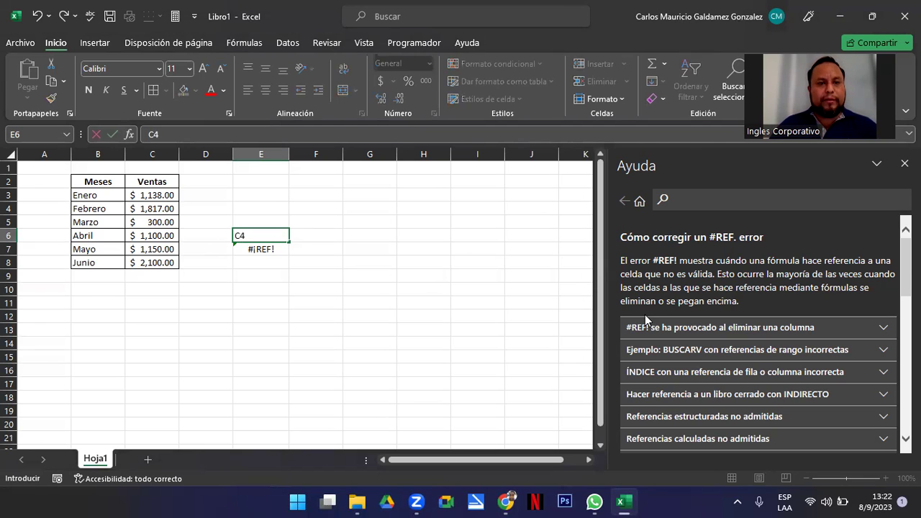
key(Tab)
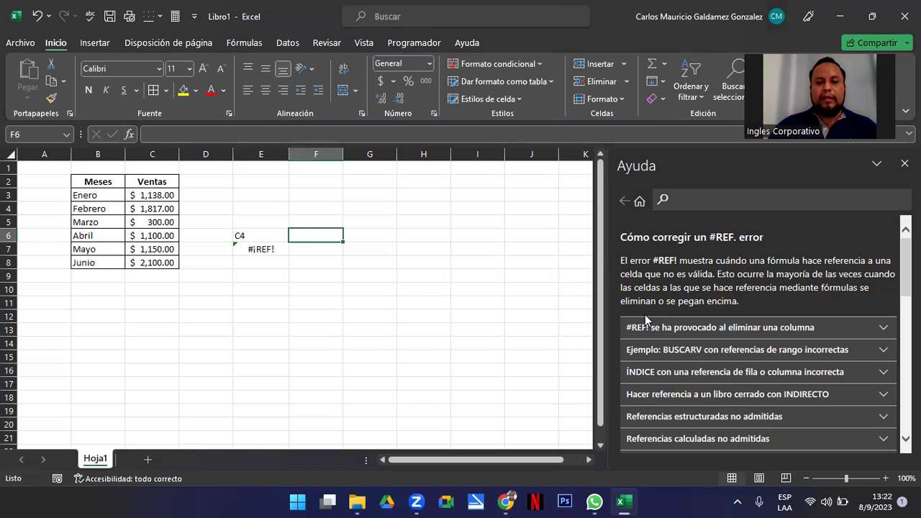
text(=)
key(alt+Tab)
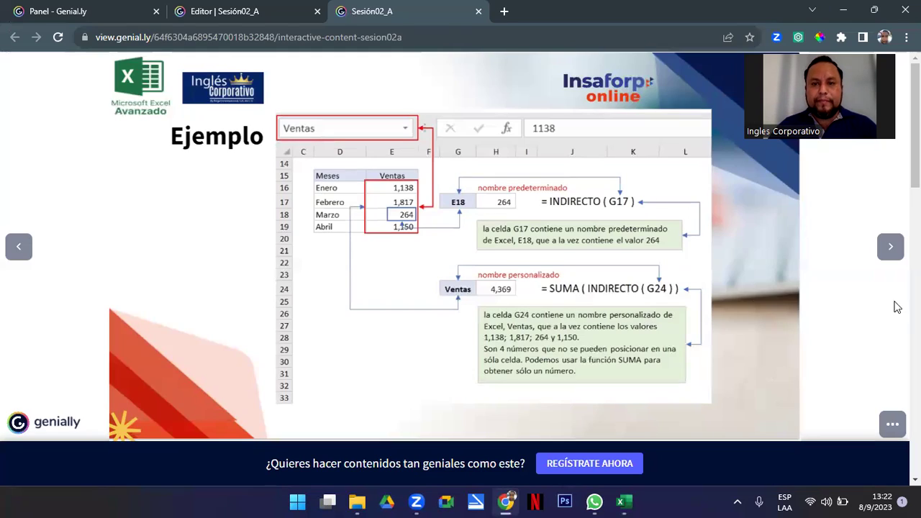
key(alt+Tab)
text(=indi)
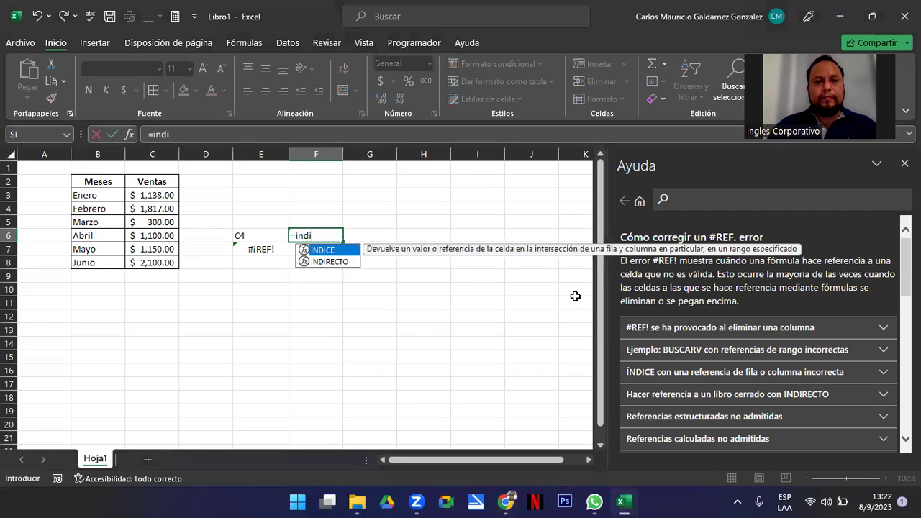
text(recto()
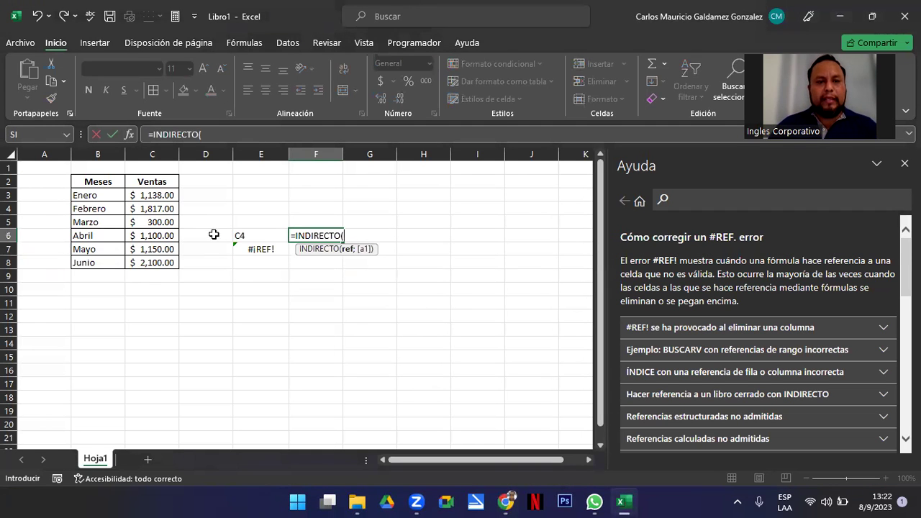
click(257, 236)
text())
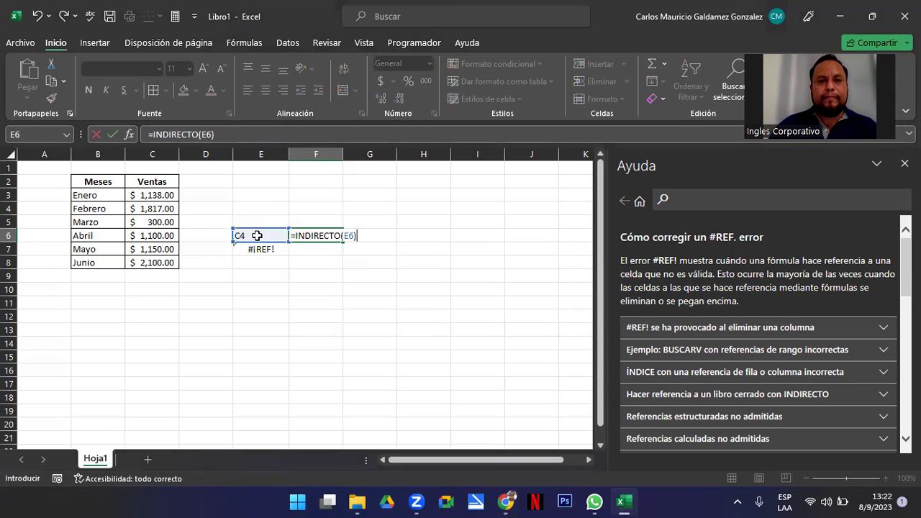
key(Return)
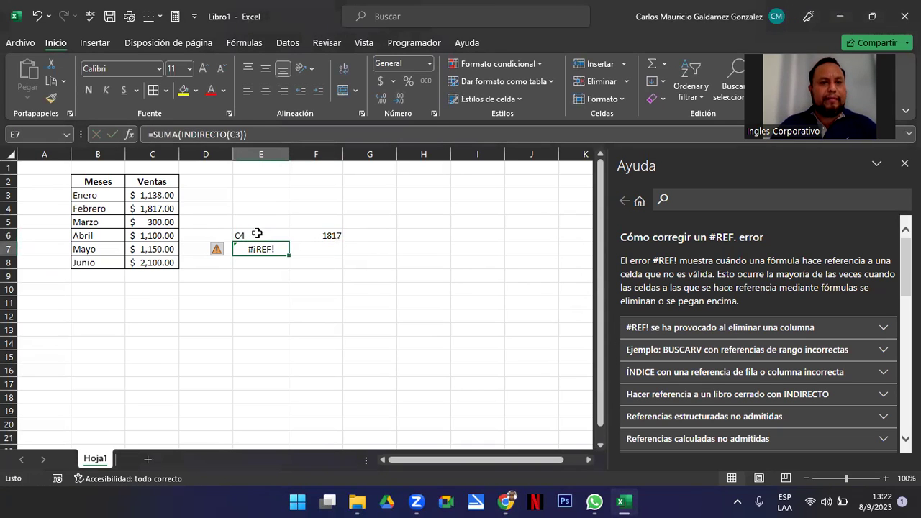
click(258, 235)
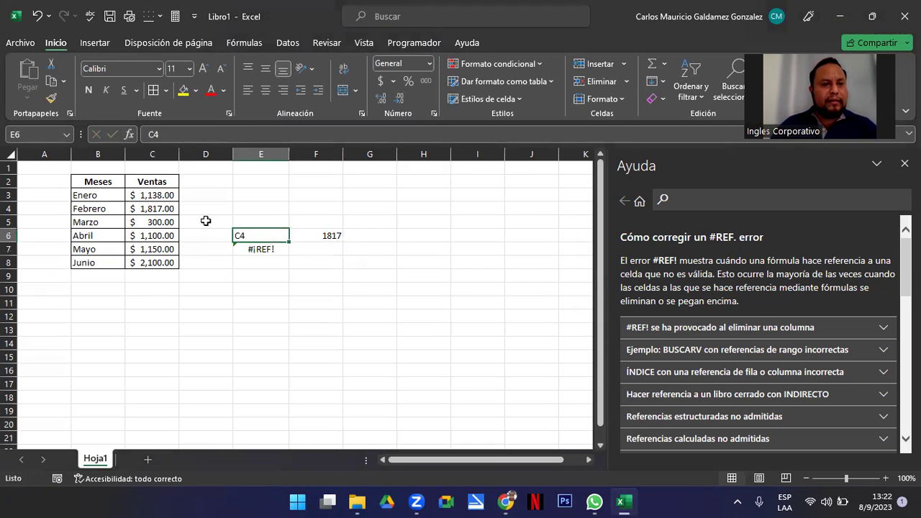
click(133, 209)
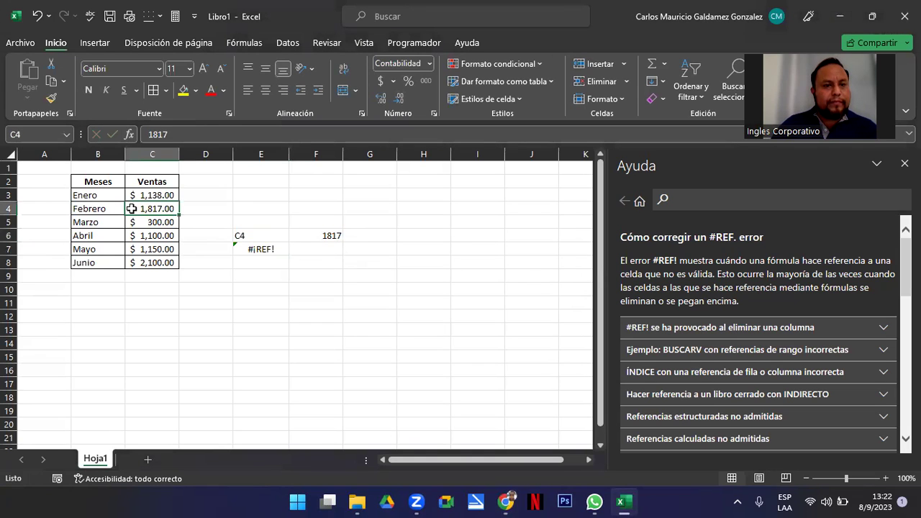
click(259, 249)
key(Delete)
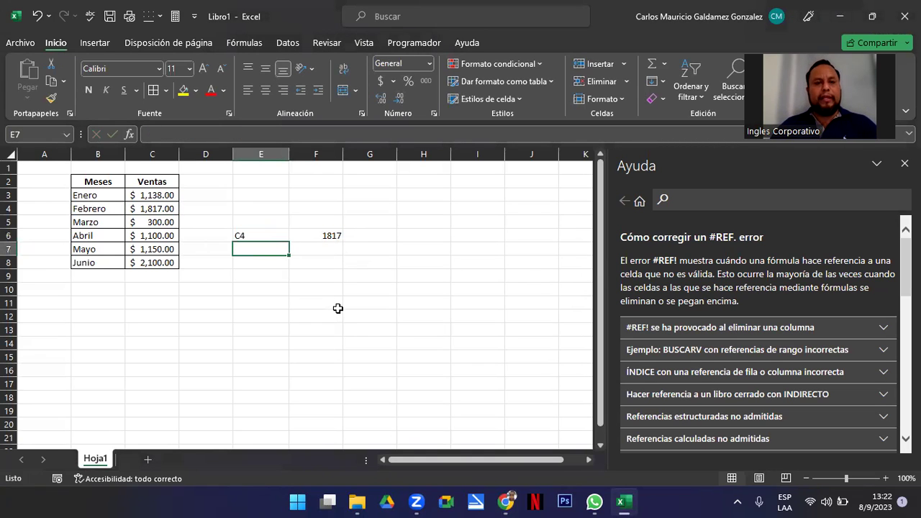
key(alt+Tab)
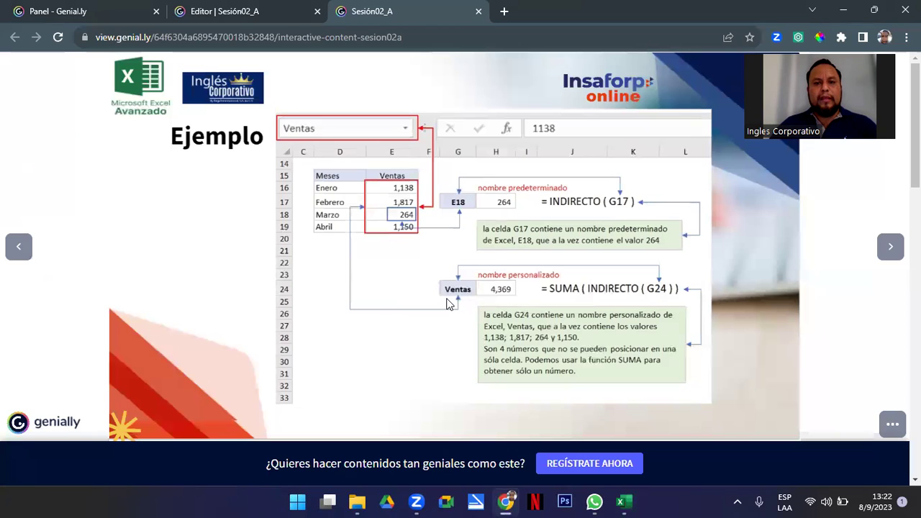
key(alt+Tab)
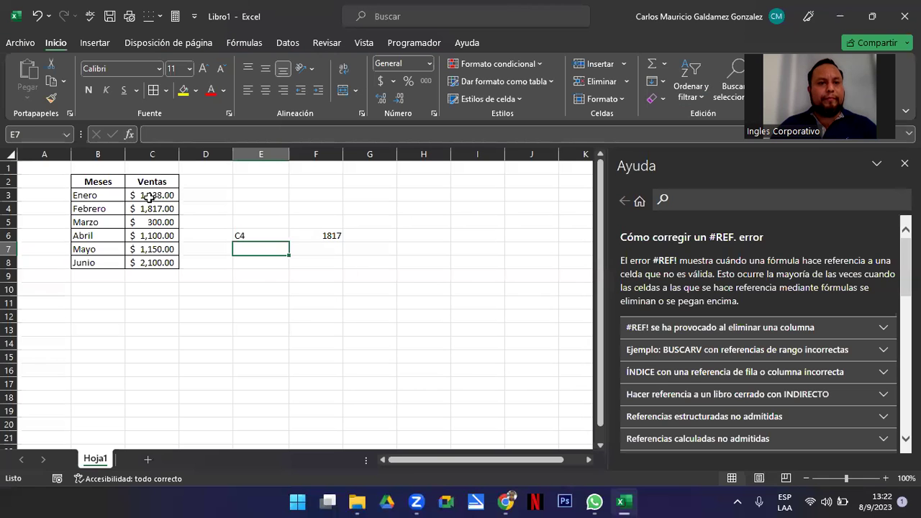
click(147, 195)
drag(148, 232, 150, 261)
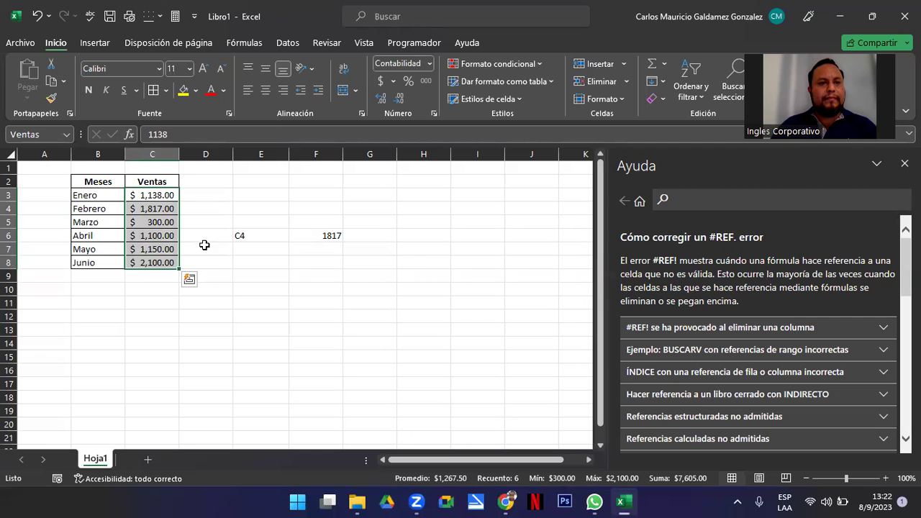
key(alt+Tab)
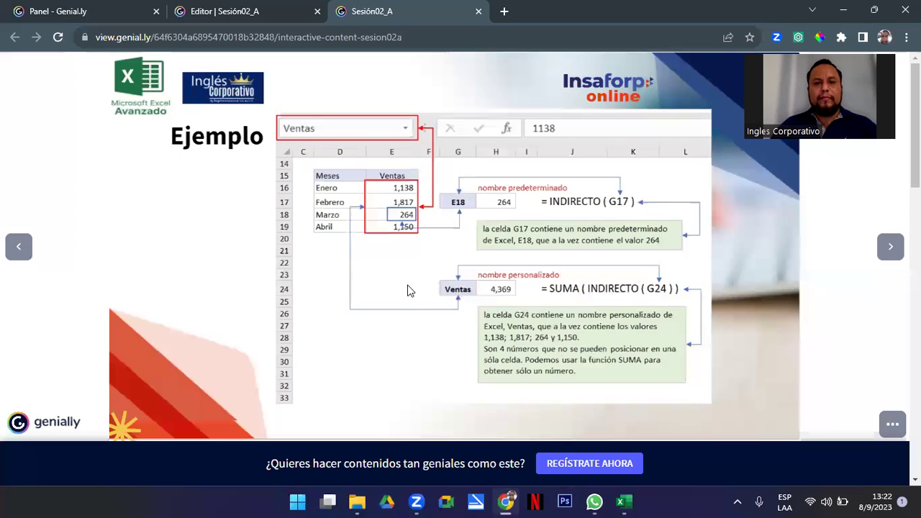
key(alt+Tab)
Enter the label Ventas in cell E10.
click(257, 290)
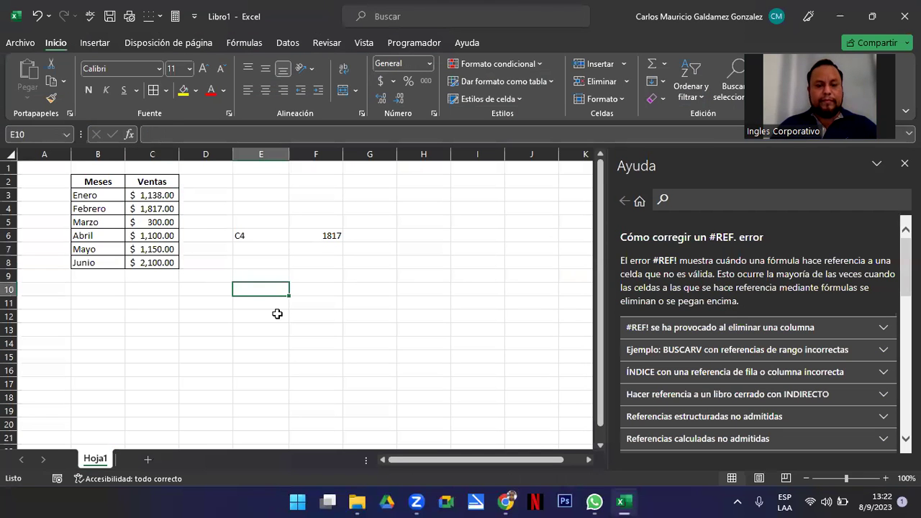
text(Ventas)
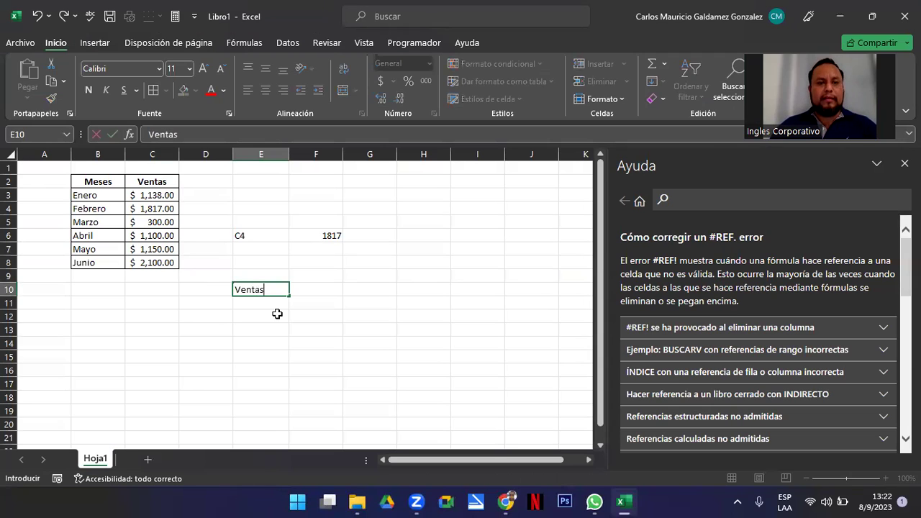
key(Tab)
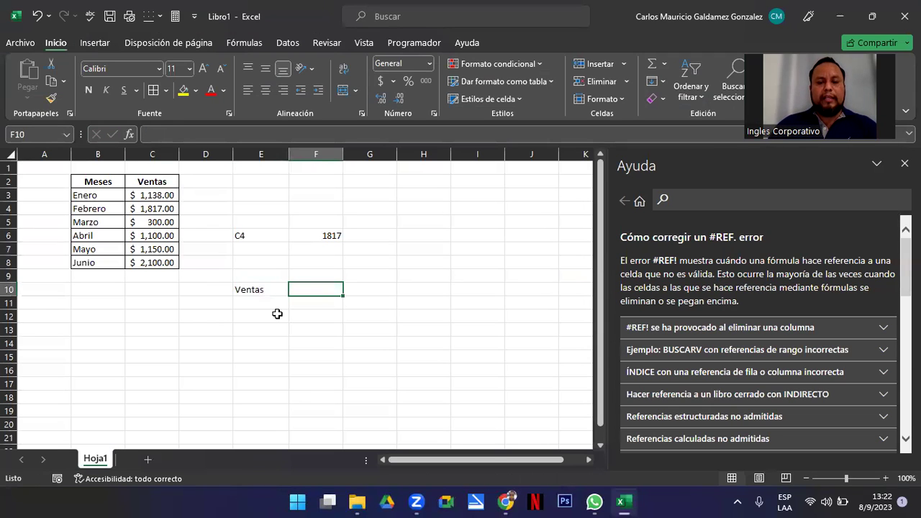
Enter =SUMA(INDIRECTO(Ventas)) in F10 and compare it with the slide example.
text(=suma()
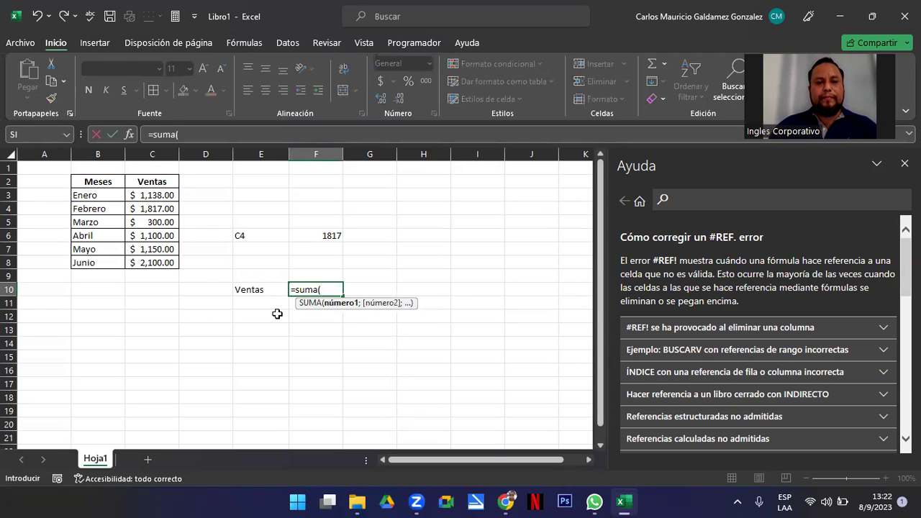
text(indi)
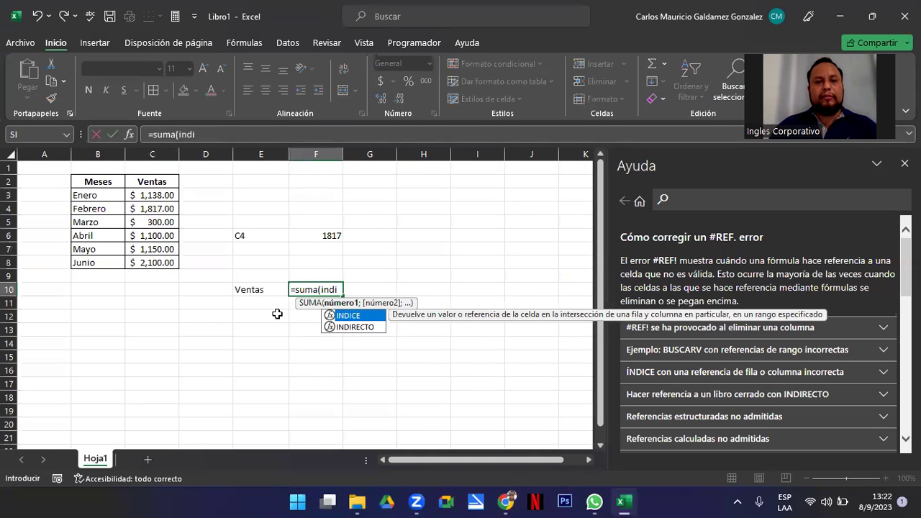
key(Tab)
key(BackSpace)
key(BackSpace)
key(BackSpace)
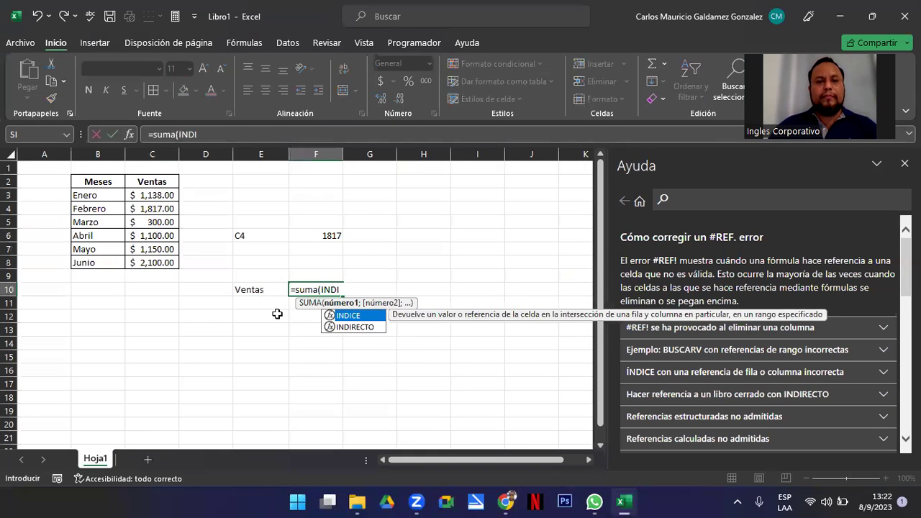
key(Down)
key(Tab)
text(ventas)
key(Tab)
text())
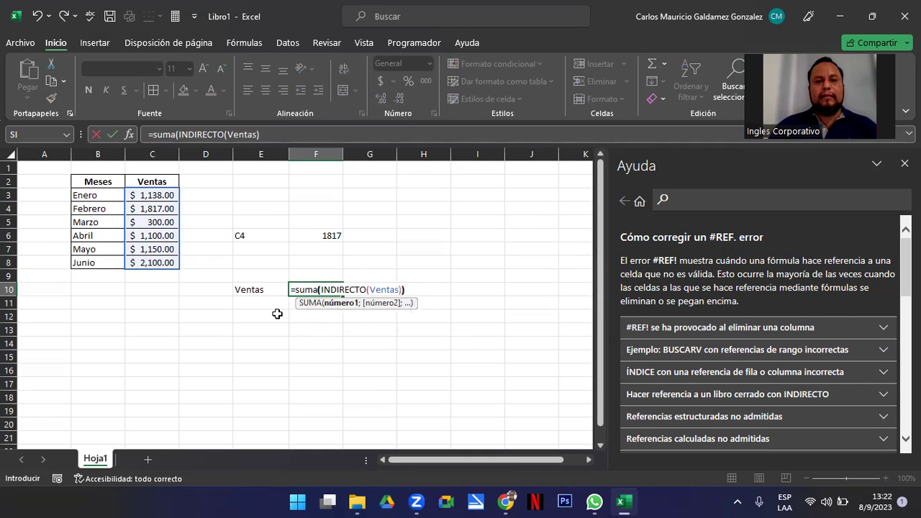
click(277, 314)
key(Up)
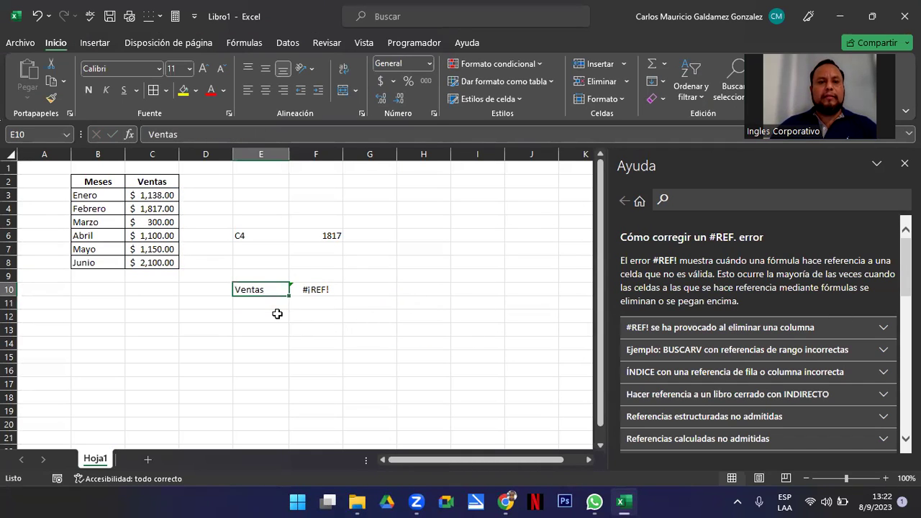
key(alt+Tab)
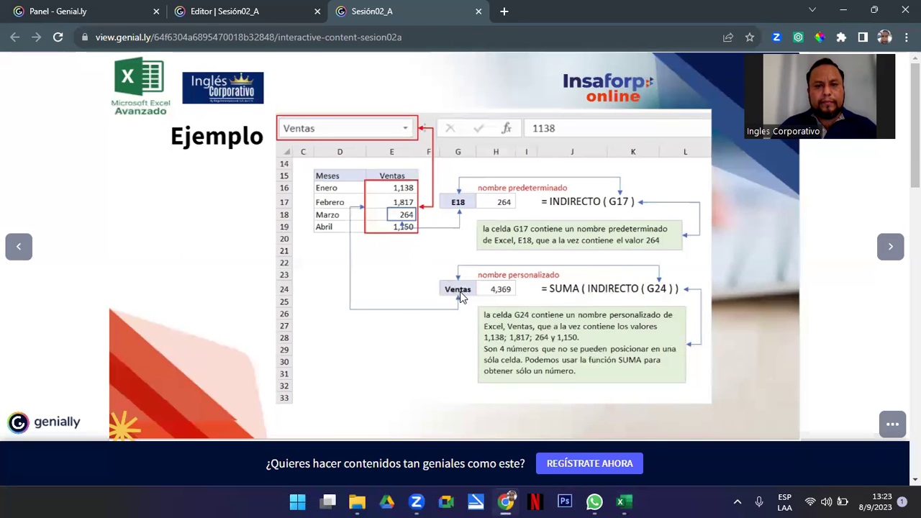
key(alt+Tab)
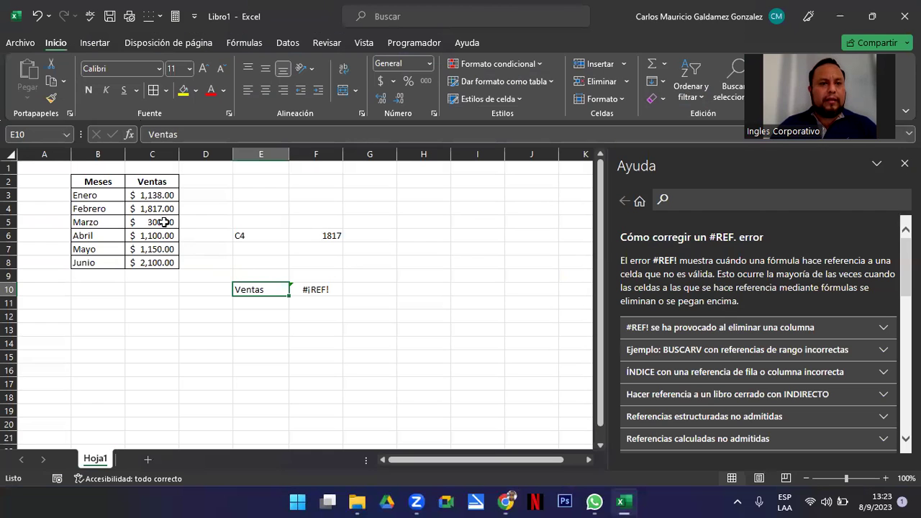
Select the sales values and check in the names list that they are named Ventas.
click(141, 183)
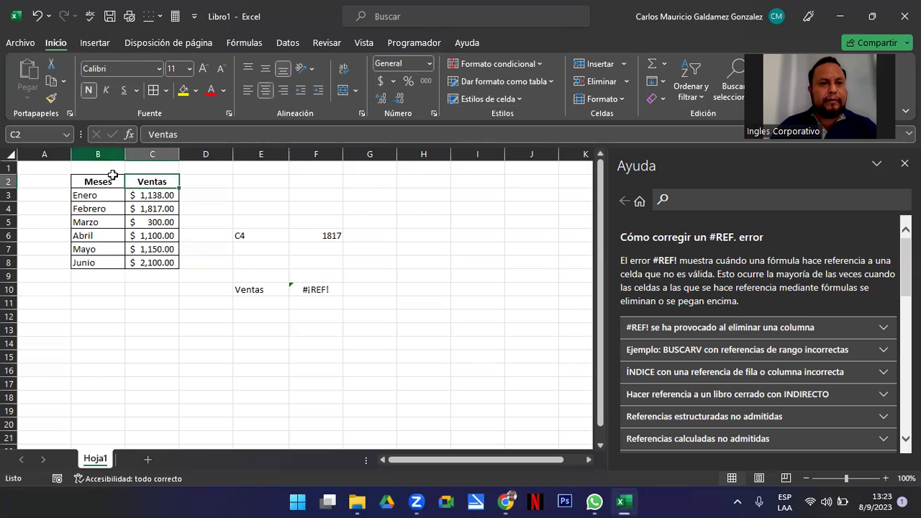
drag(149, 195, 164, 264)
click(58, 134)
click(69, 135)
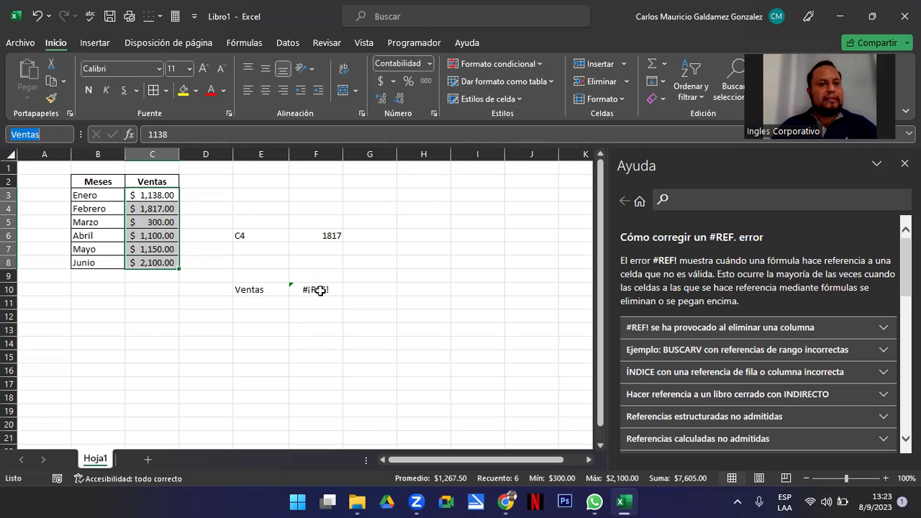
click(251, 289)
Change F10's formula to =SUMA(INDIRECTO(E10)) so it totals 7605.
click(315, 289)
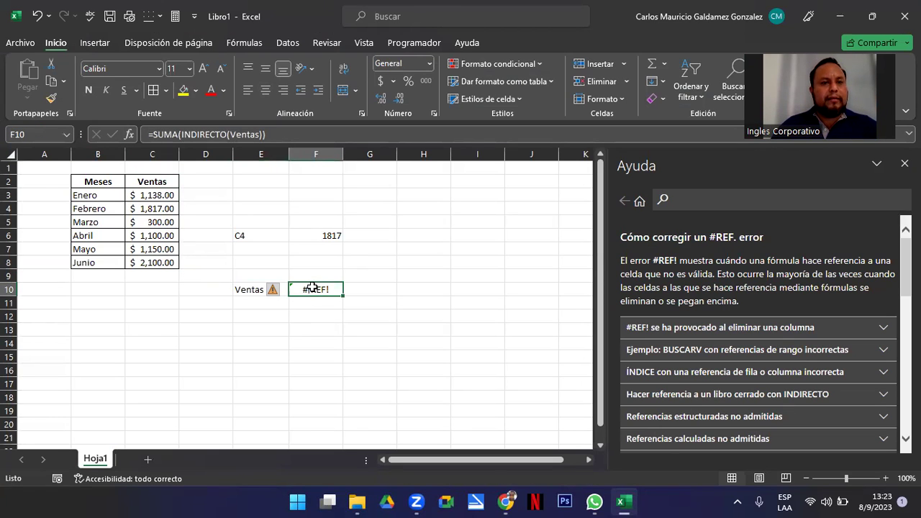
double_click(310, 288)
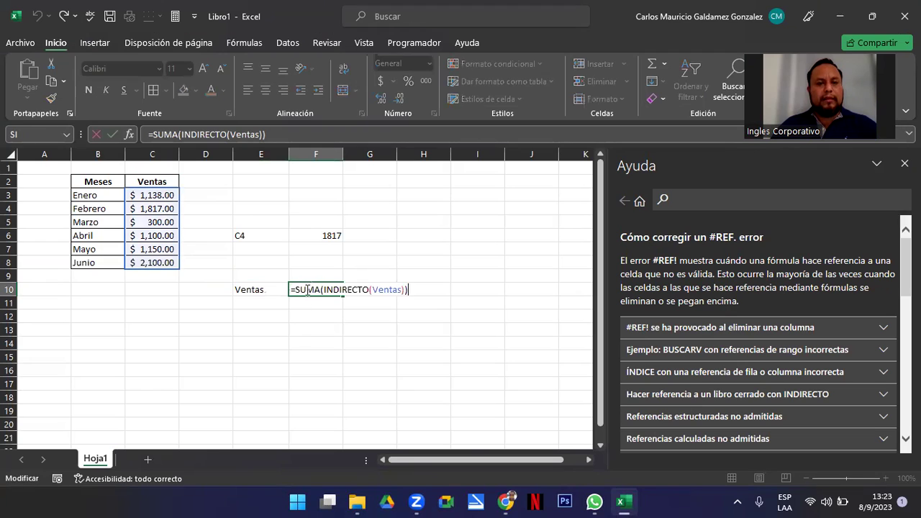
double_click(374, 291)
key(Delete)
click(242, 289)
key(Return)
key(Up)
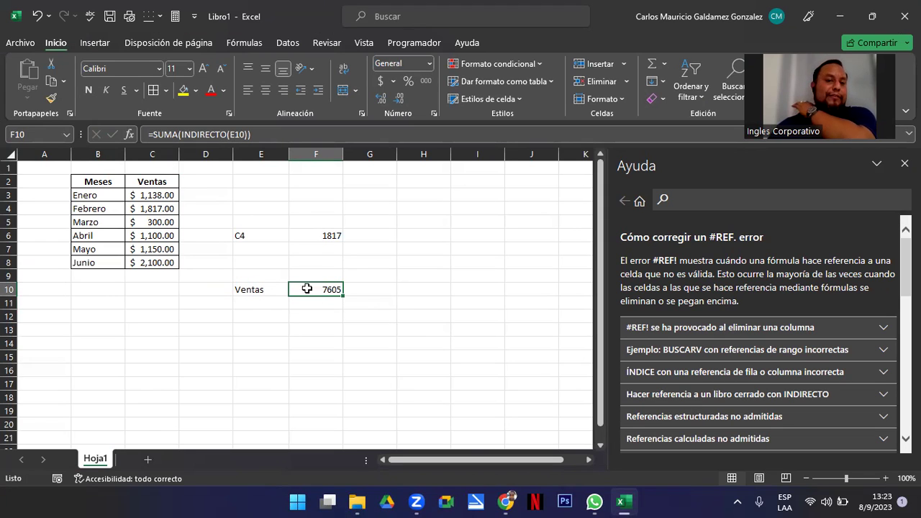
Select the C4 label with its 1817 result and the Ventas label with its total.
click(331, 240)
drag(259, 235, 302, 238)
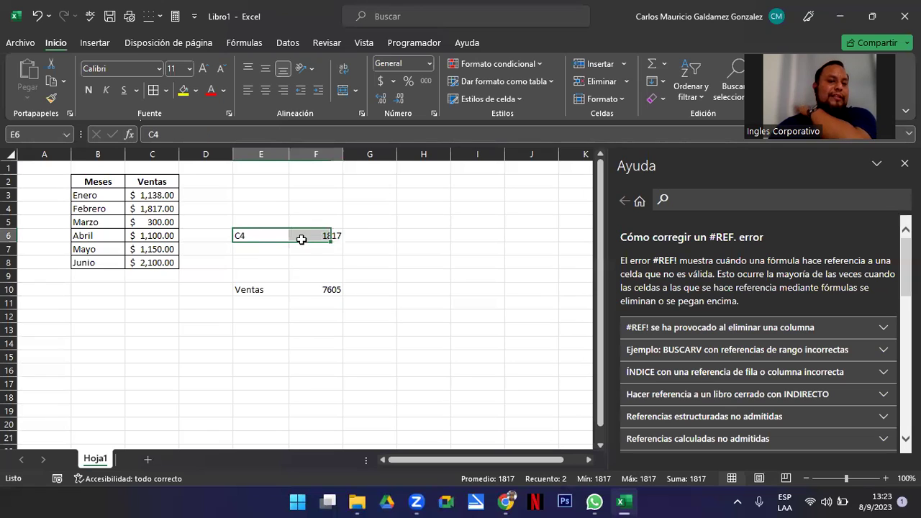
drag(287, 288, 329, 289)
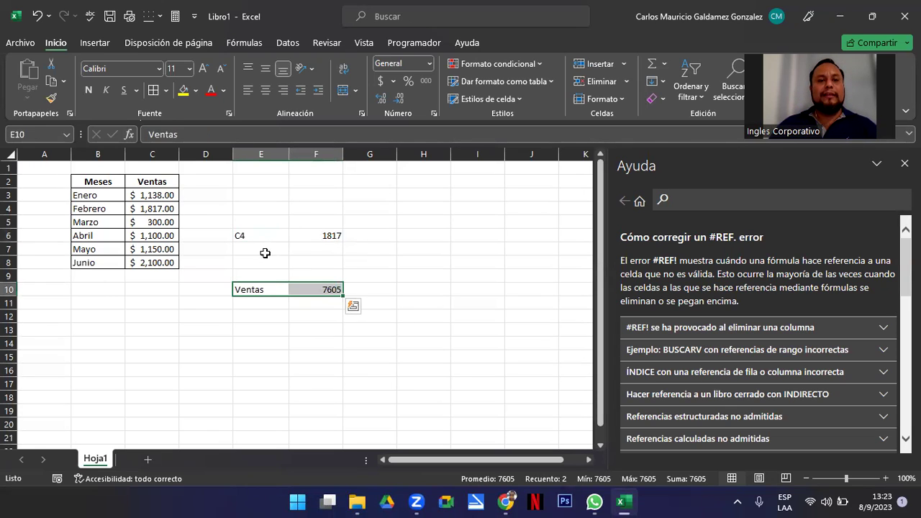
Right-align the C4 and Ventas label cells.
ctrl+click(288, 236)
drag(288, 235, 317, 224)
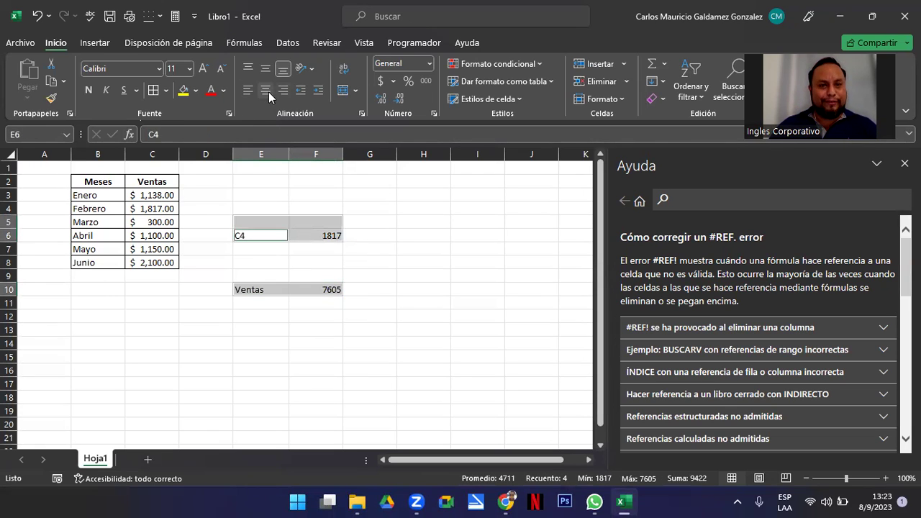
click(283, 91)
click(314, 303)
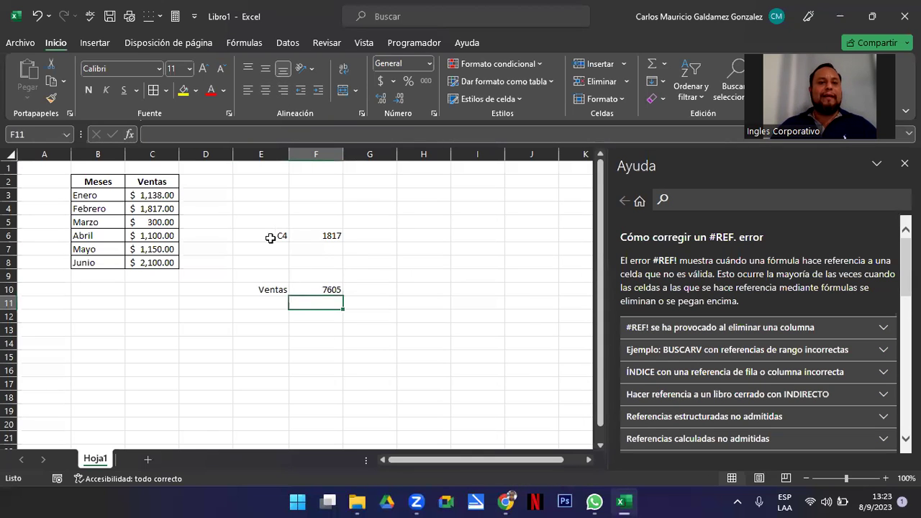
click(269, 236)
Confirm F6's =INDIRECTO(E6) formula so it returns 1817 from the address C4 in E6.
click(313, 238)
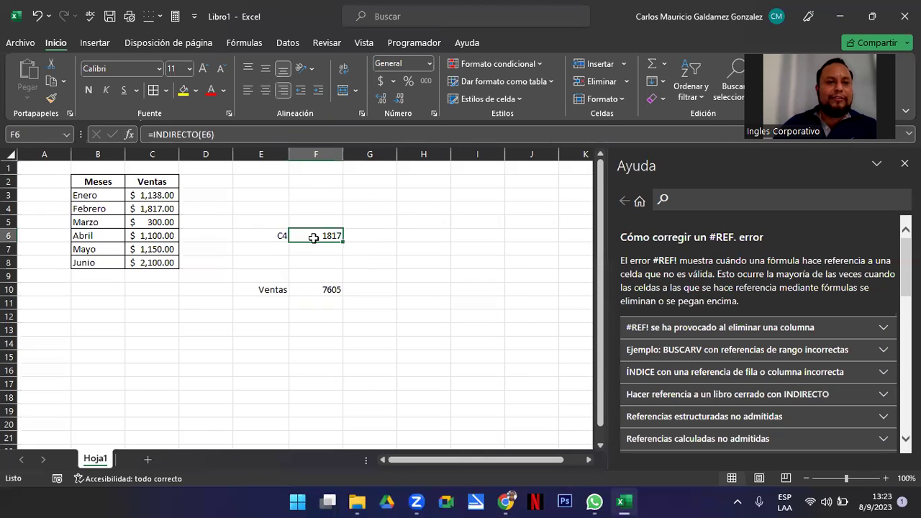
click(207, 134)
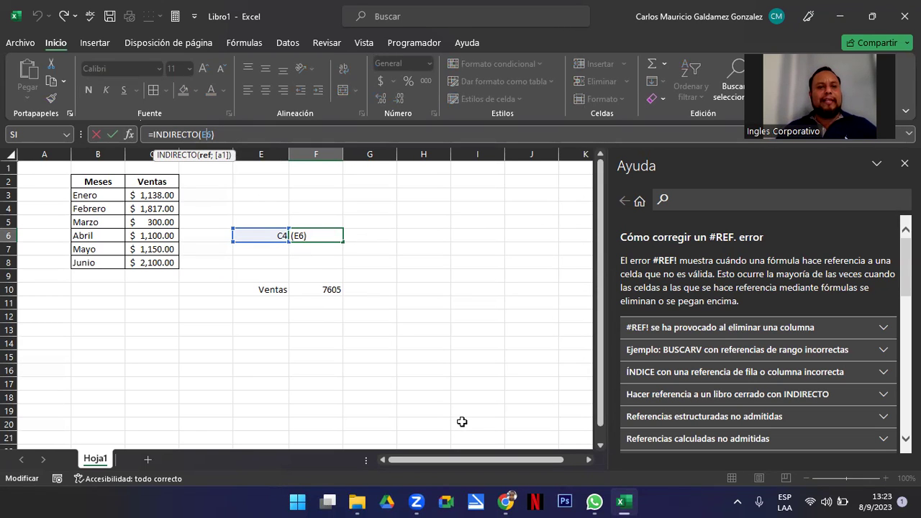
key(ctrl+Return)
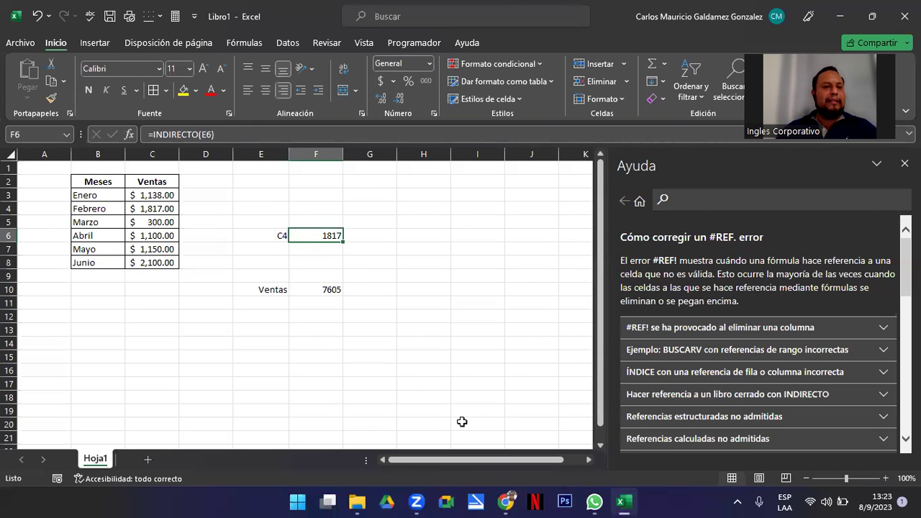
click(263, 243)
click(277, 235)
click(333, 235)
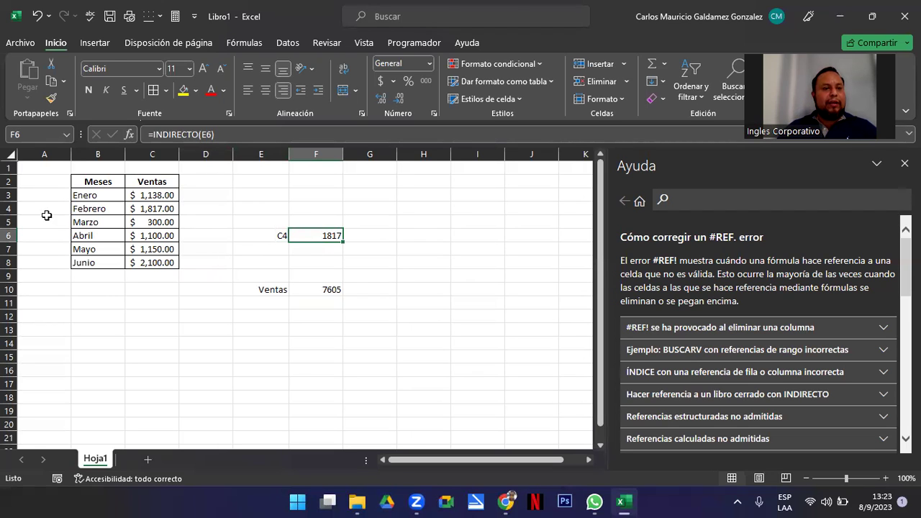
click(278, 235)
click(326, 238)
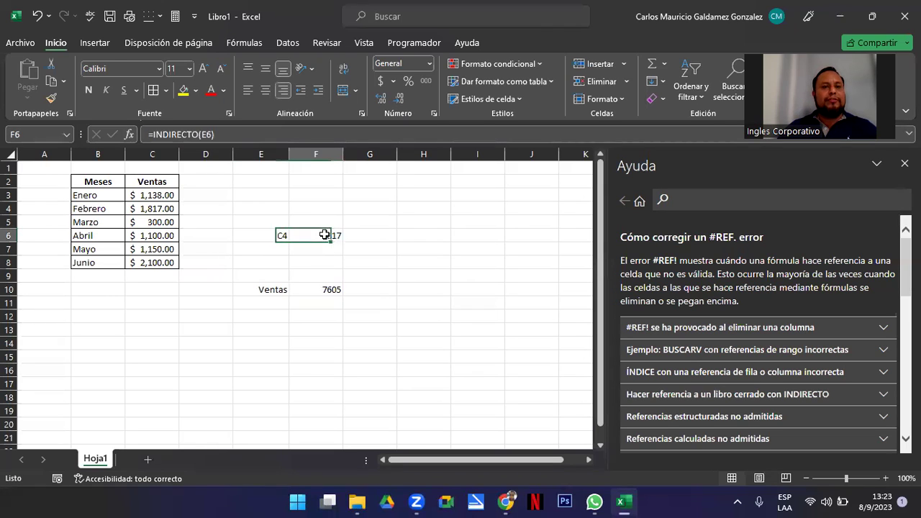
click(208, 136)
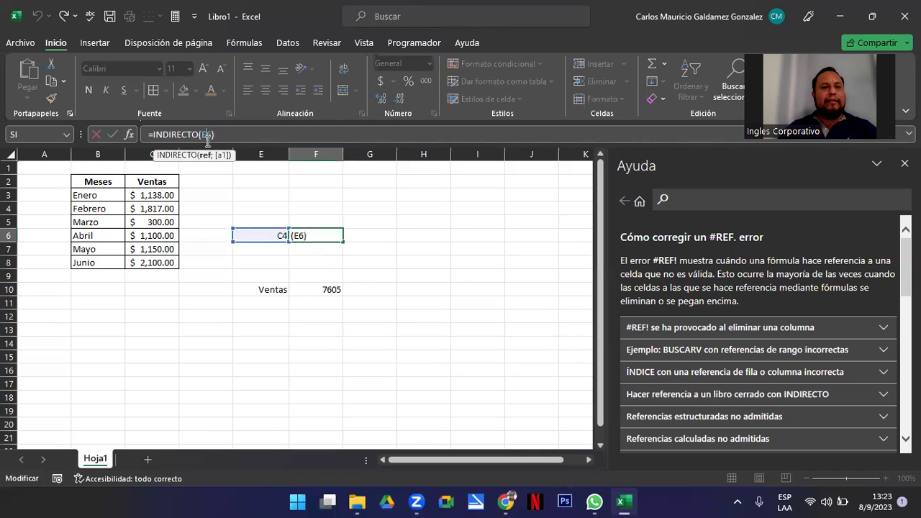
key(Return)
click(274, 235)
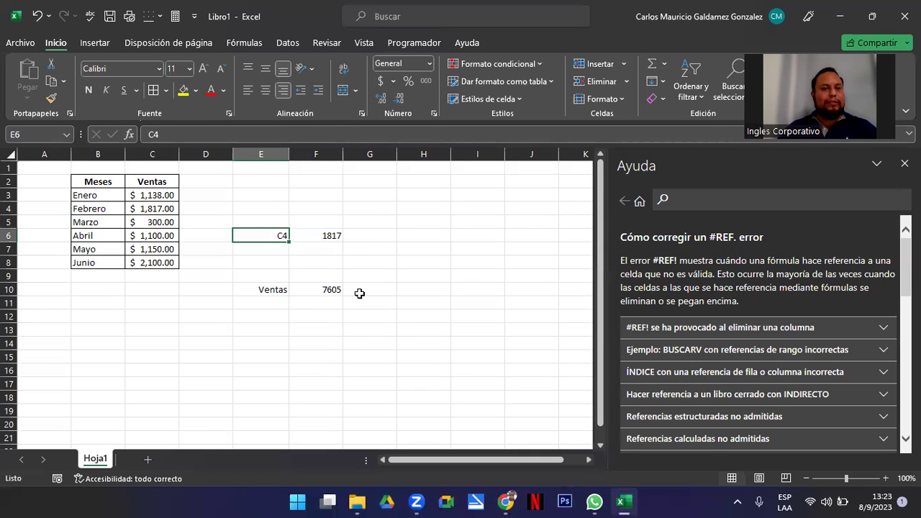
Confirm F10's =SUMA(INDIRECTO(E10)) formula, totaling the Ventas range as 7605.
click(270, 290)
click(306, 290)
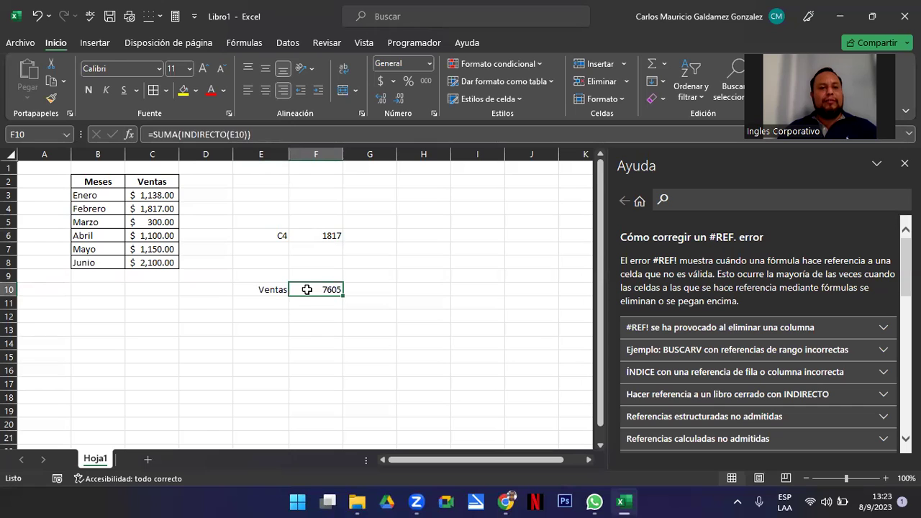
double_click(306, 290)
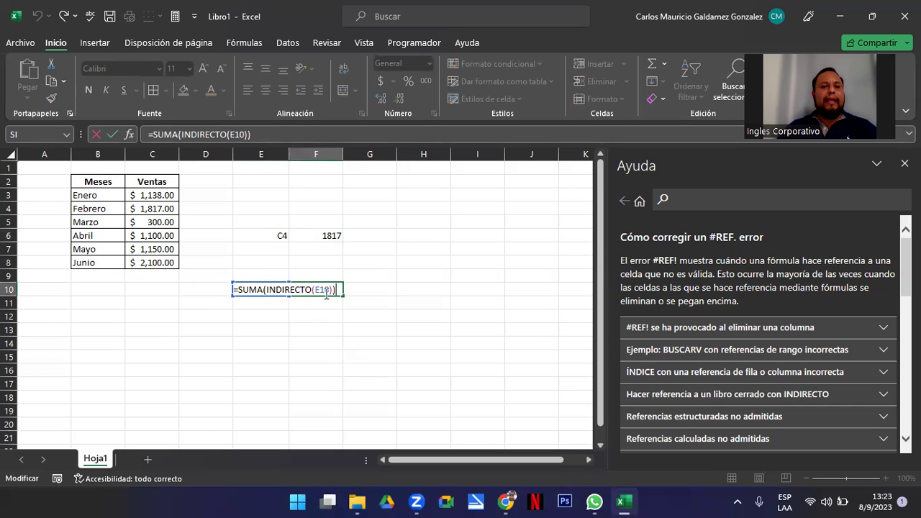
key(ctrl+Return)
click(274, 291)
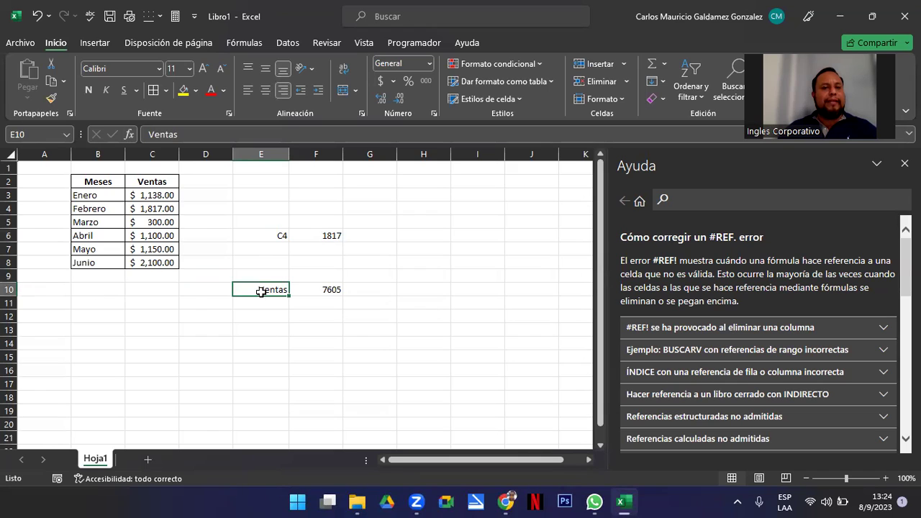
drag(148, 197, 152, 264)
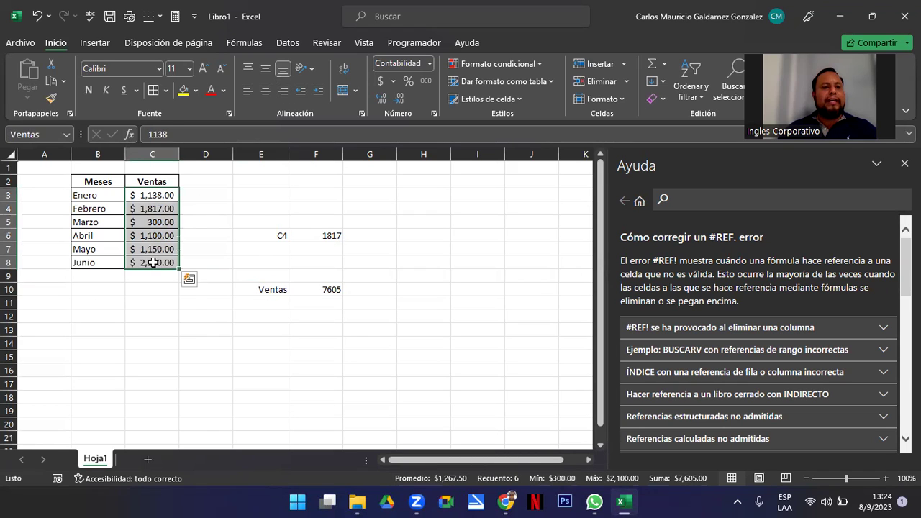
click(64, 139)
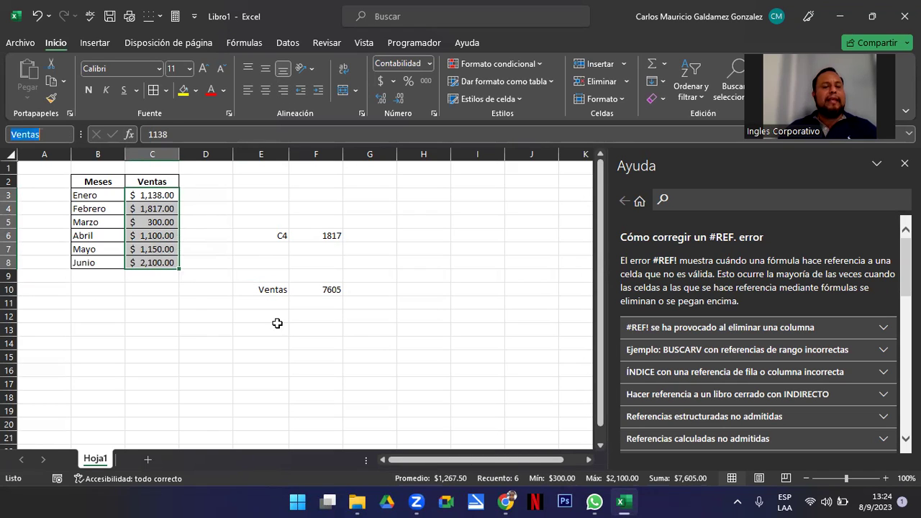
click(332, 290)
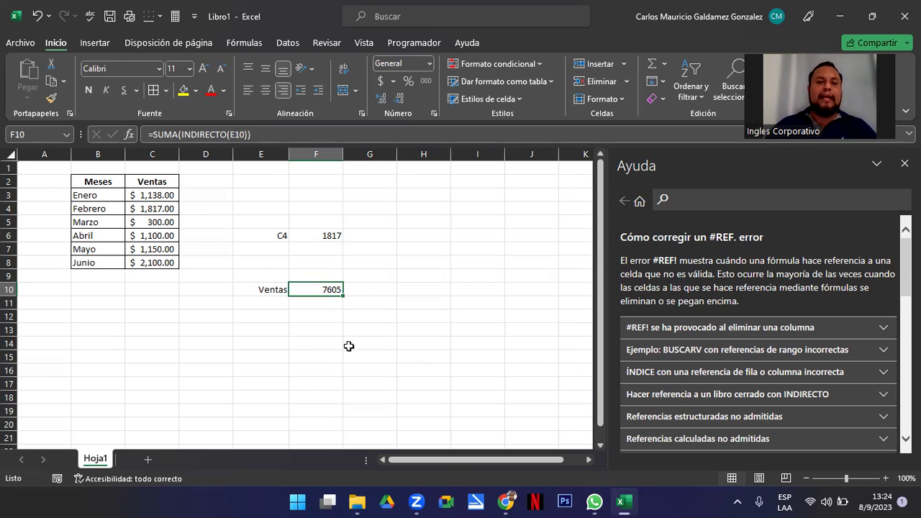
click(263, 291)
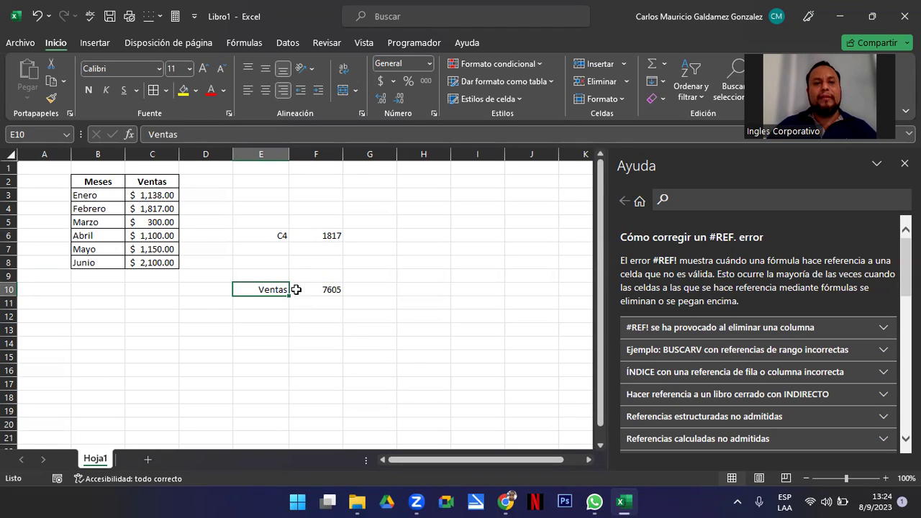
Outline E6:F6 and E10:F10 with outside borders.
drag(257, 234, 308, 235)
ctrl+drag(269, 290, 309, 288)
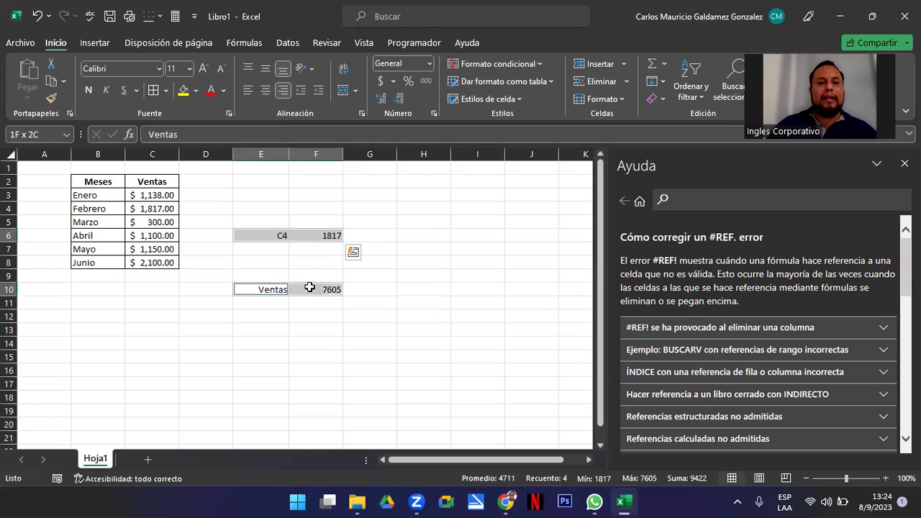
click(195, 91)
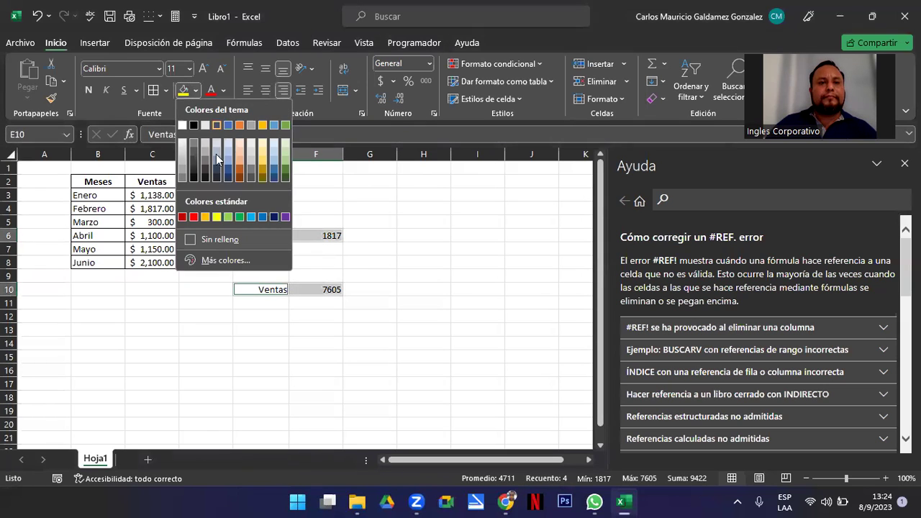
click(154, 93)
click(154, 93)
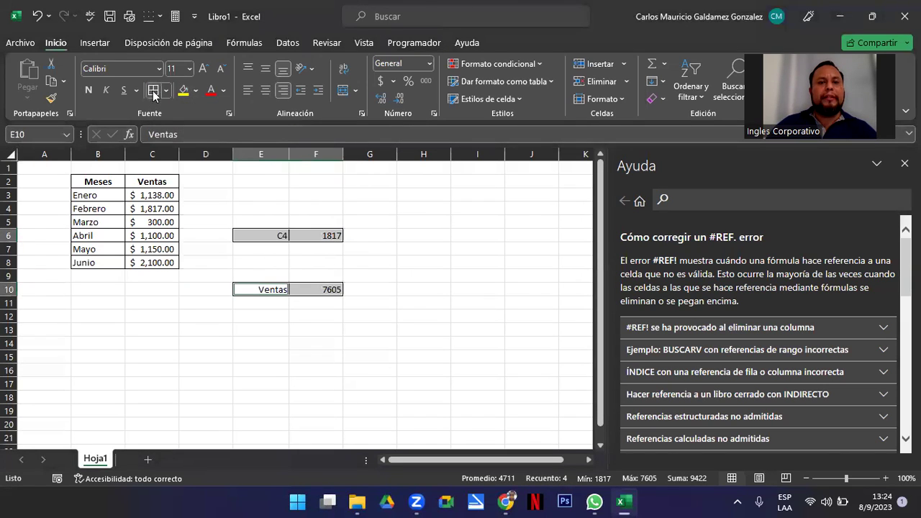
click(330, 288)
Select the label cells E6 and E10 together for grey shading.
click(269, 237)
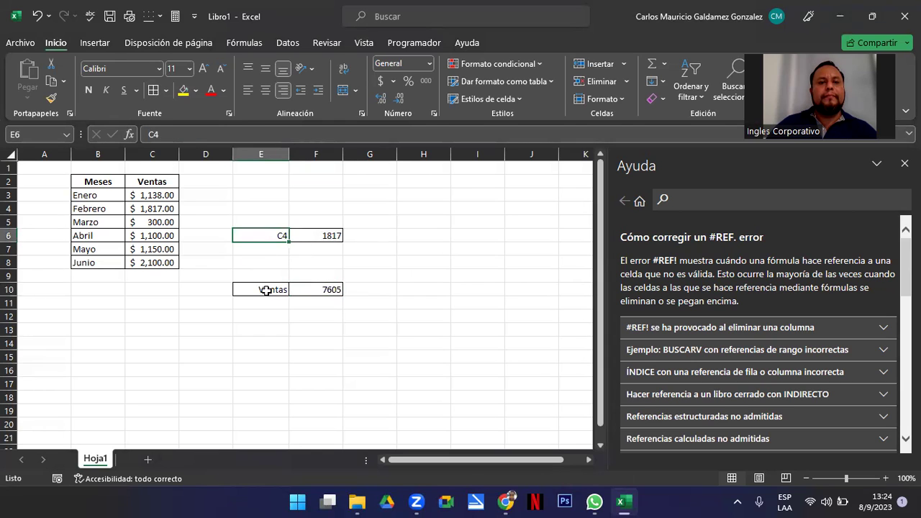
ctrl+click(266, 290)
click(196, 92)
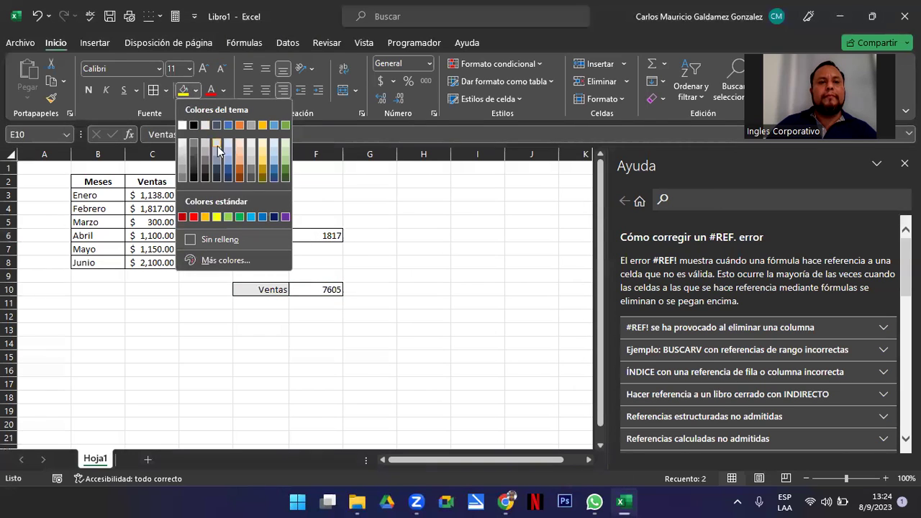
Shade E6 and E10 grey, and change E6 to C8 so F6 returns 2100.
click(251, 127)
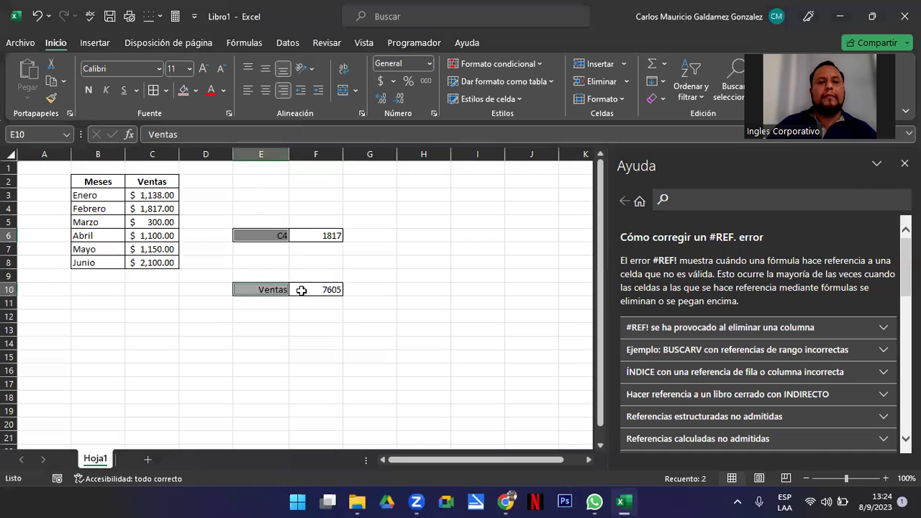
click(299, 290)
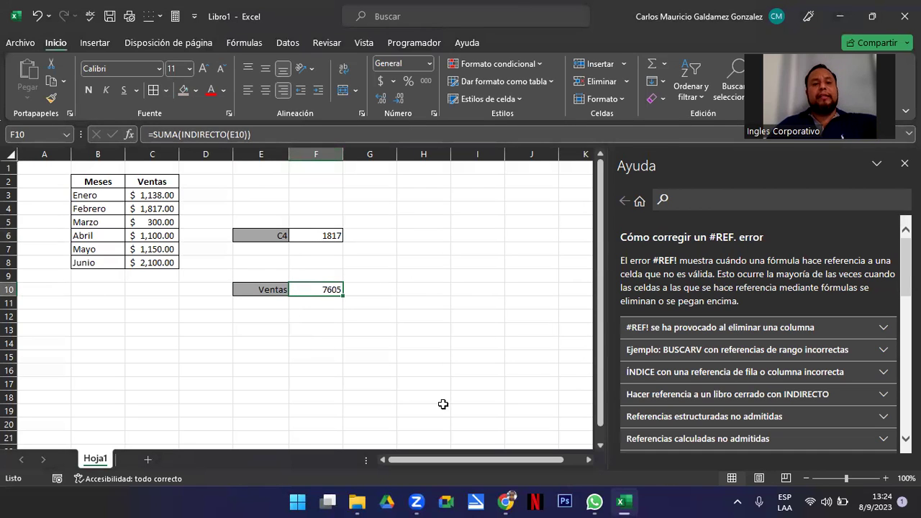
click(247, 242)
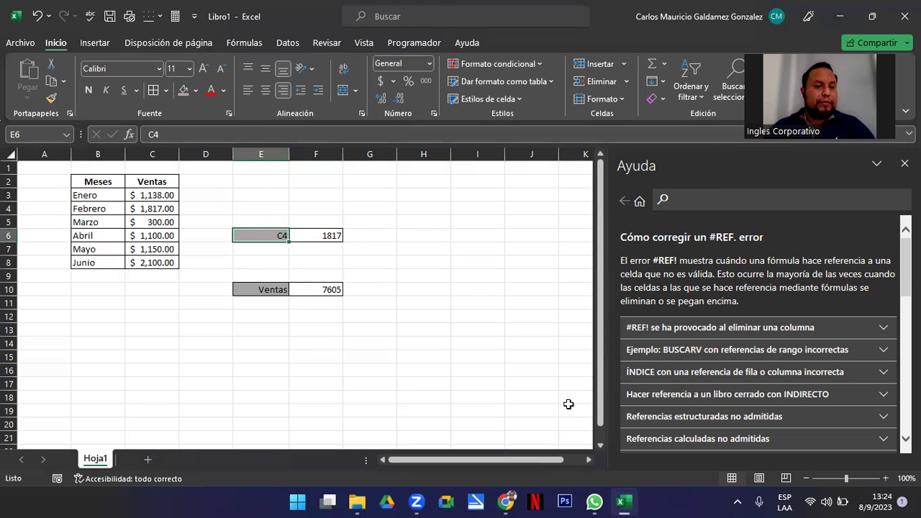
text(C8)
key(Return)
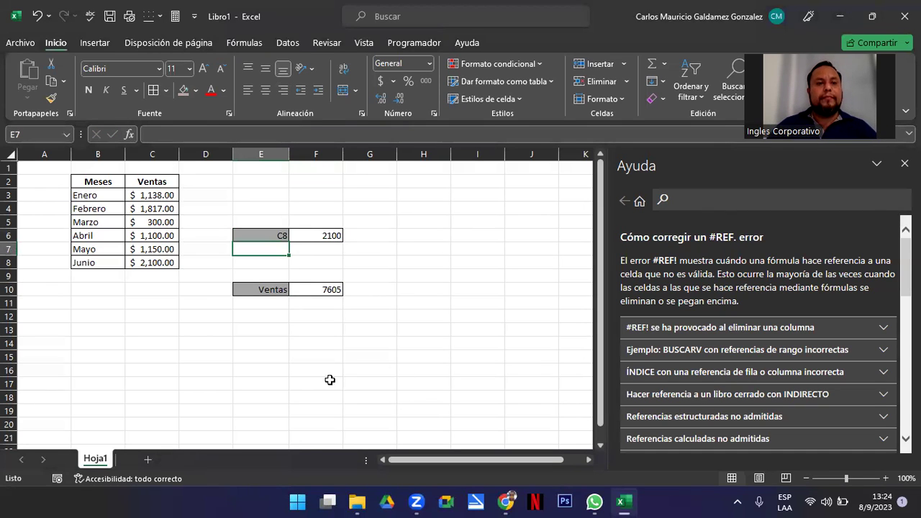
click(160, 262)
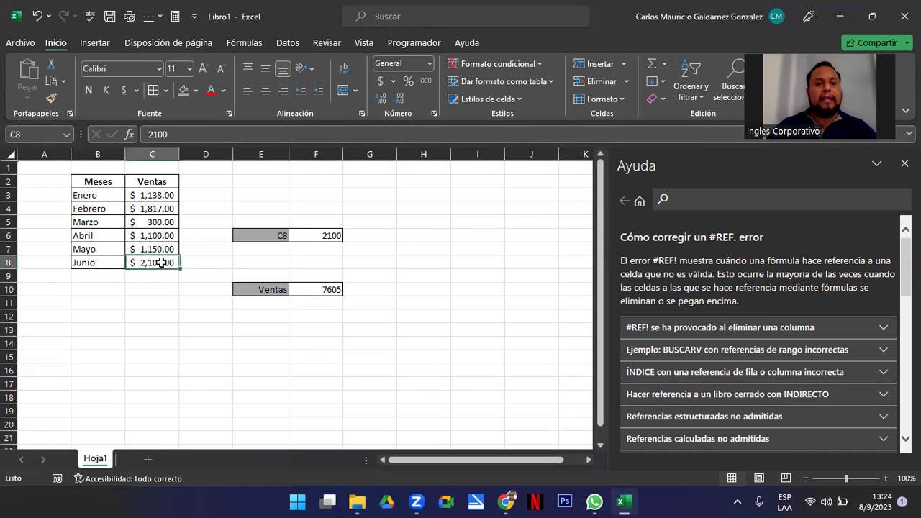
Change E10 to Meses so F10 shows #¡REF!, then select the months B3:B8.
click(261, 289)
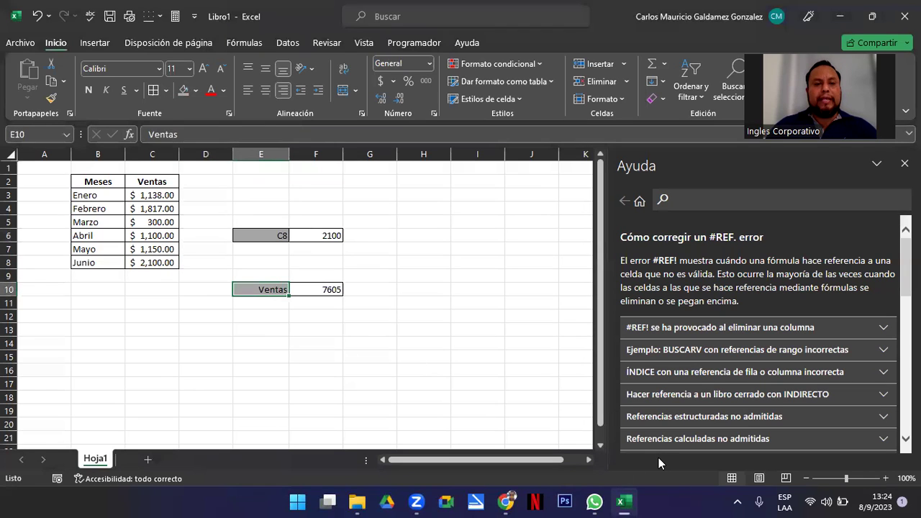
text(Meses)
key(Return)
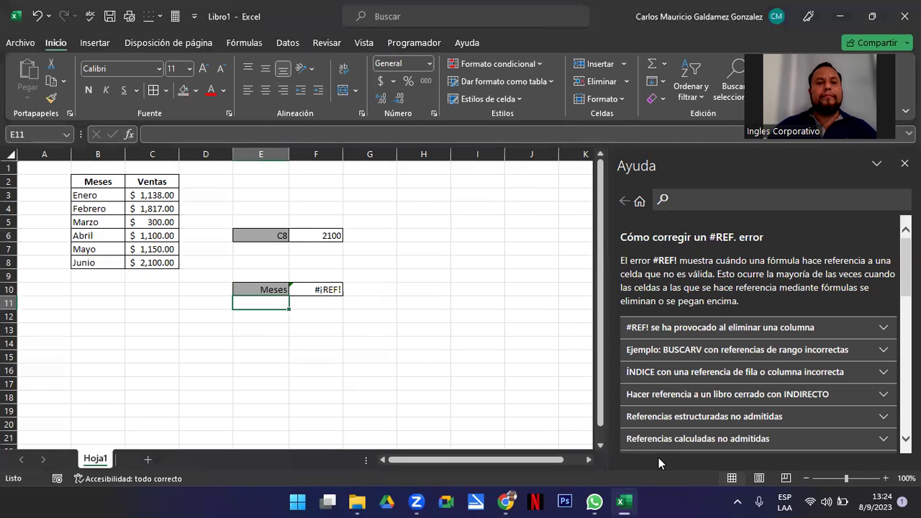
key(Up)
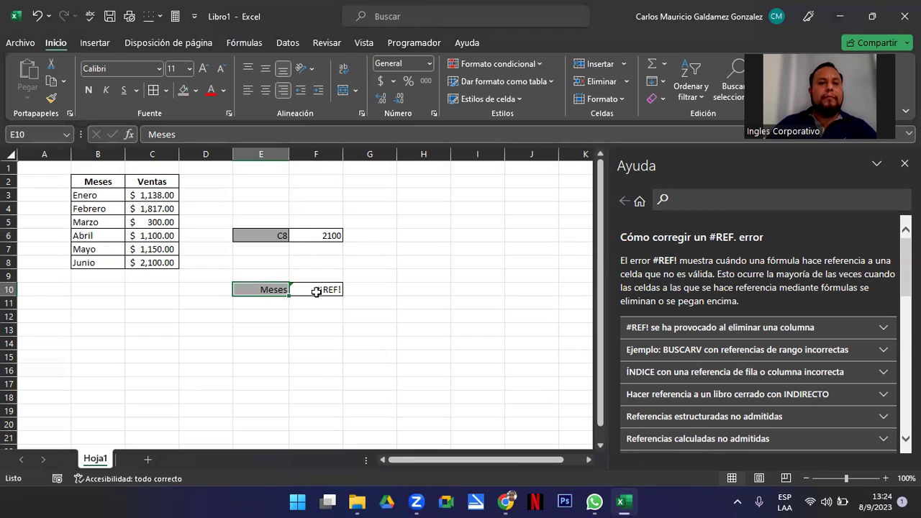
click(316, 292)
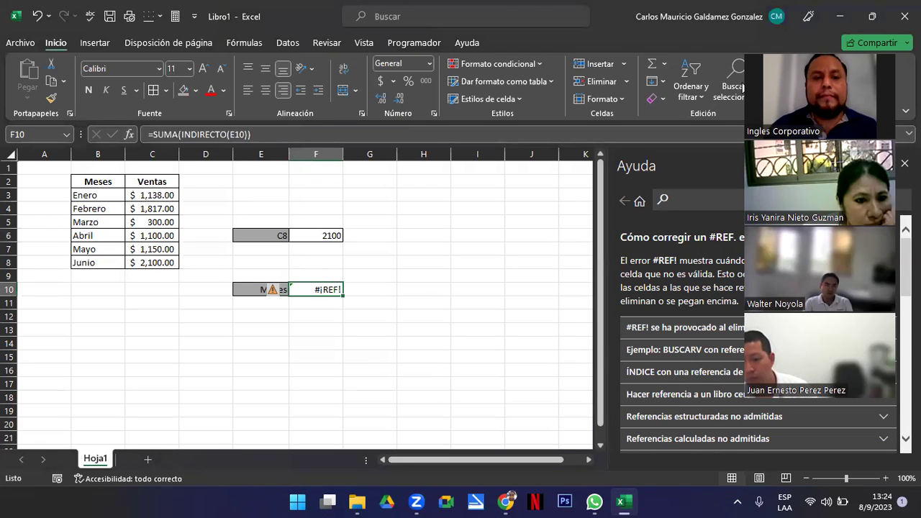
click(245, 291)
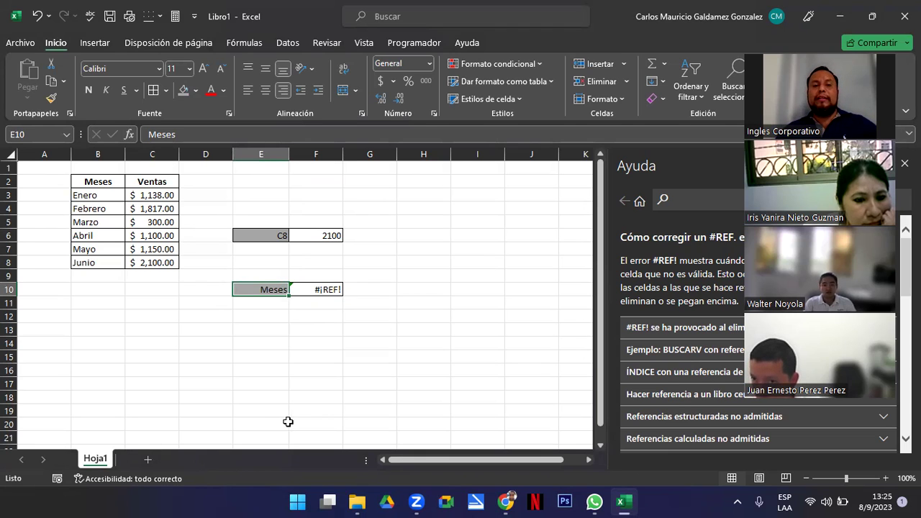
drag(103, 197, 96, 263)
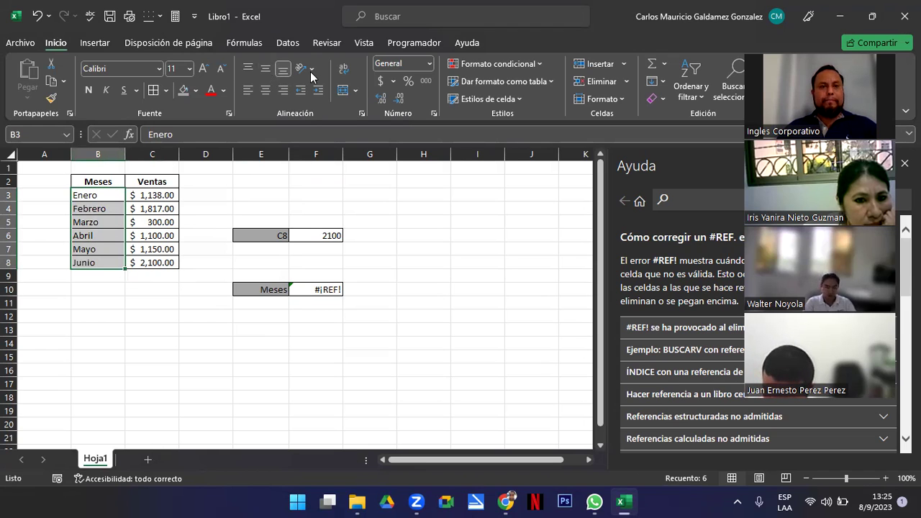
Name the month range B3:B8 'Meses' using Asignar nombre on the Fórmulas tab.
click(287, 42)
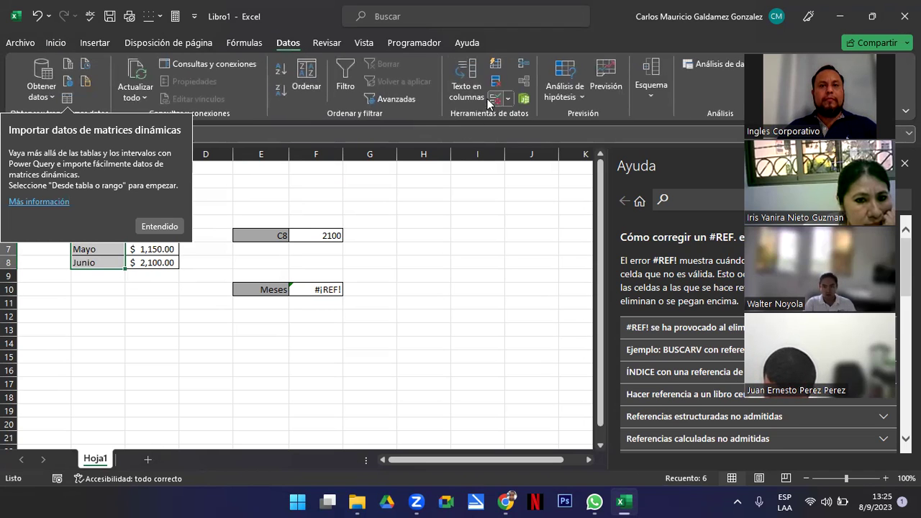
scroll(404, 103, down, 1)
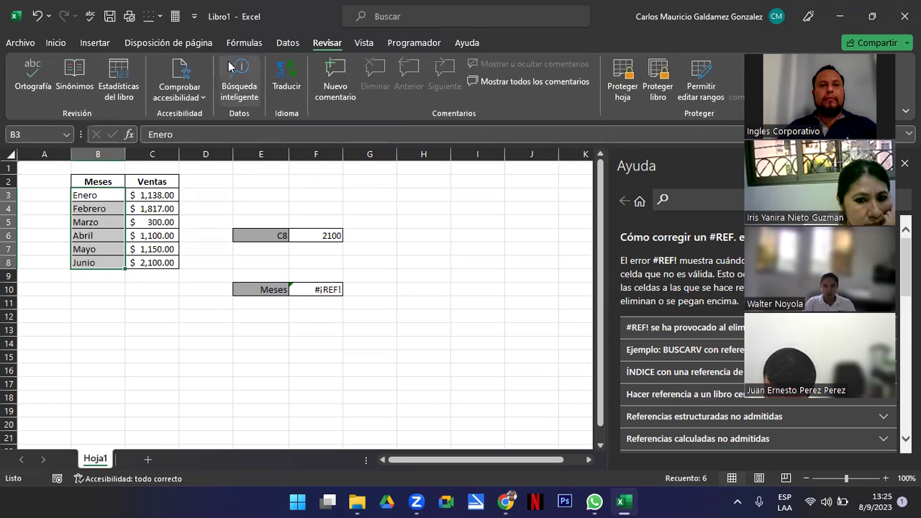
scroll(343, 92, down, 1)
scroll(340, 92, up, 1)
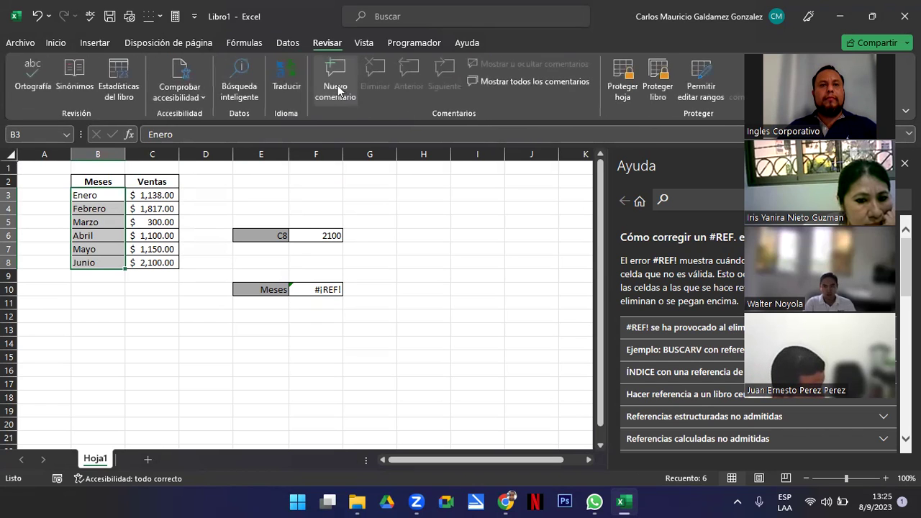
scroll(337, 90, up, 1)
scroll(333, 96, up, 1)
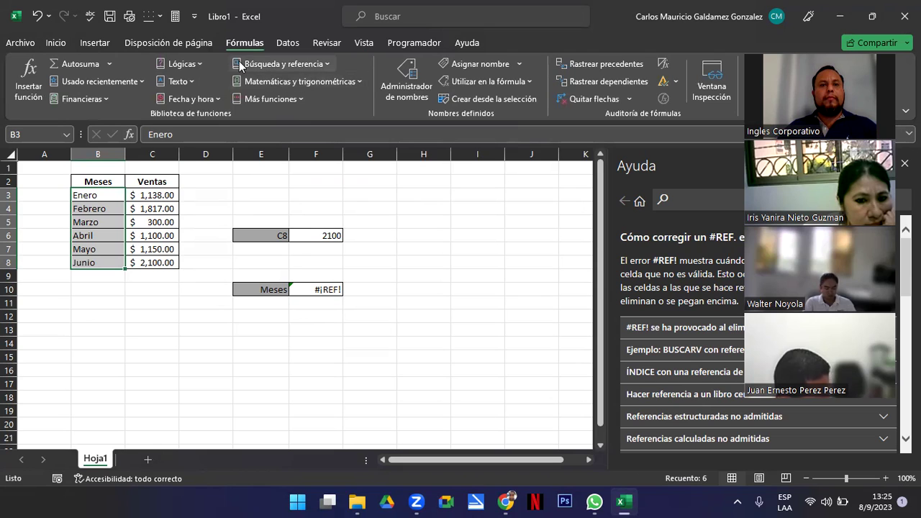
click(456, 66)
text(Meses)
key(Return)
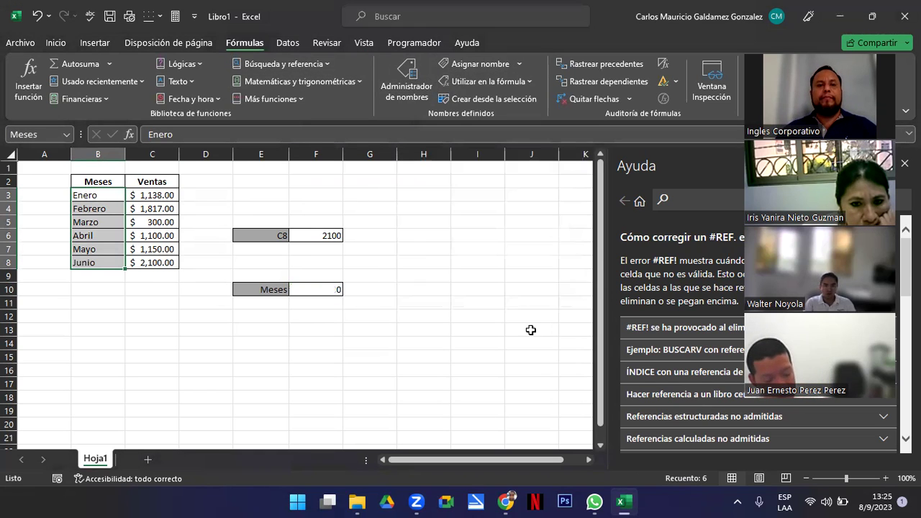
Check that F10 now returns 0 and the Meses range covers B3:B8.
click(316, 291)
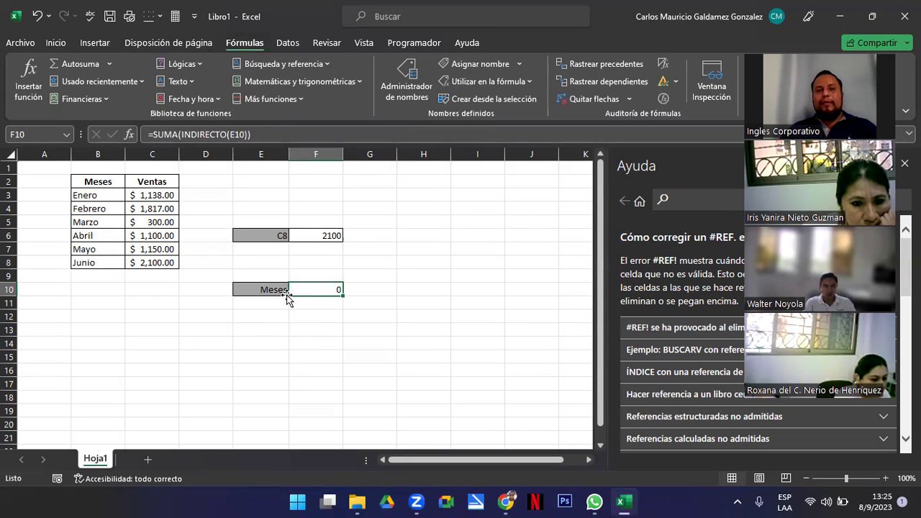
click(251, 290)
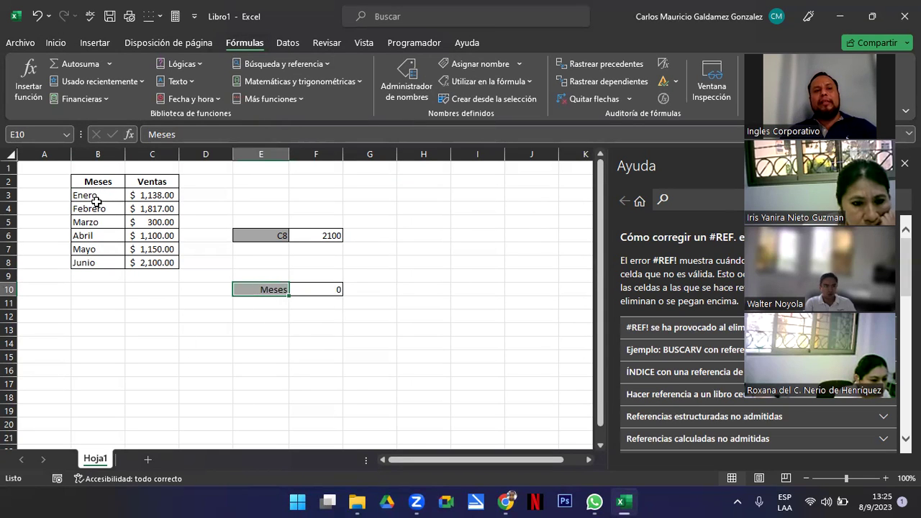
drag(96, 200, 110, 263)
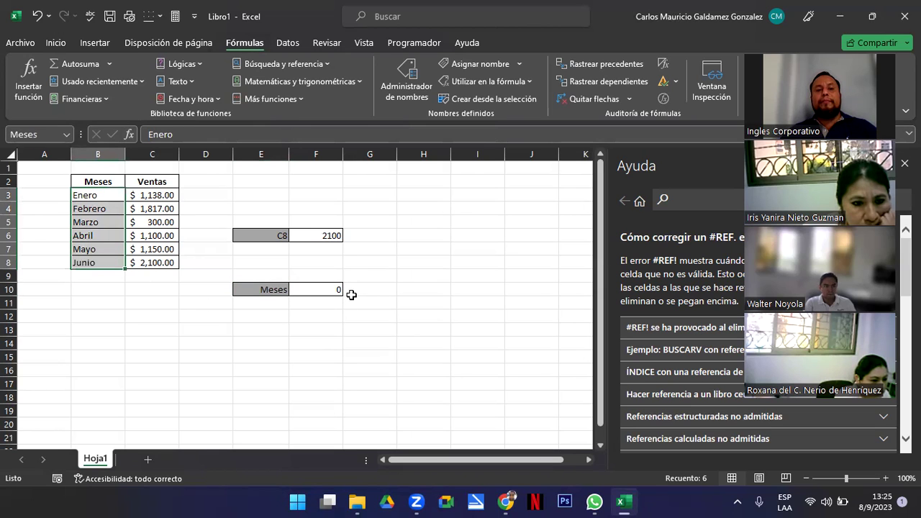
click(316, 292)
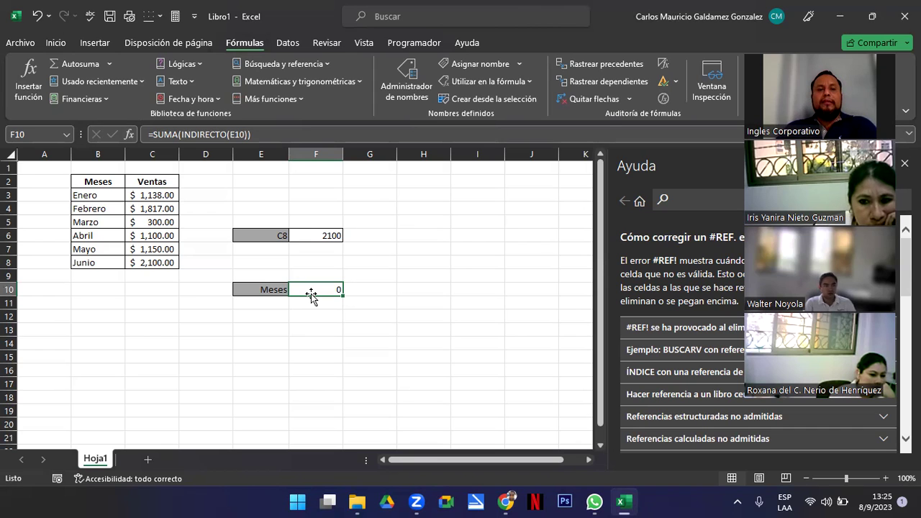
Relabel E10 as Ventas so F10 again totals the sales to 7605.
click(249, 290)
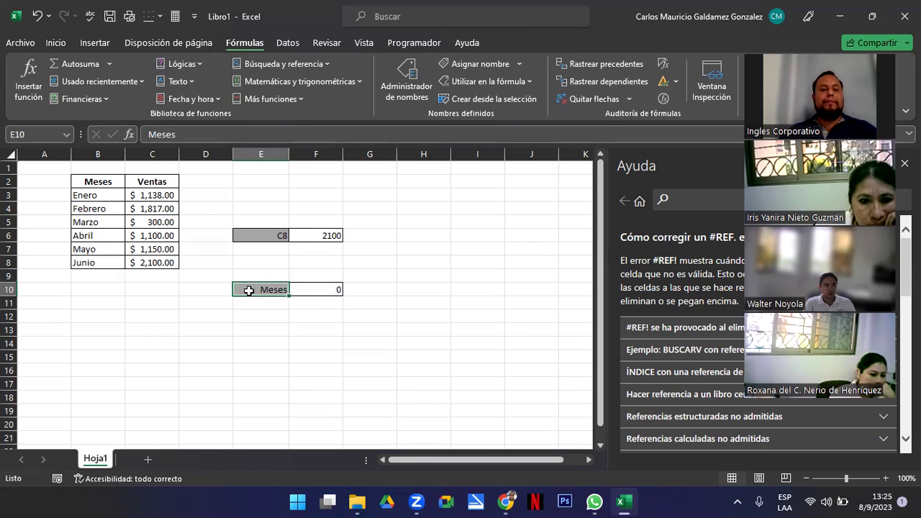
text(Ventas)
key(Return)
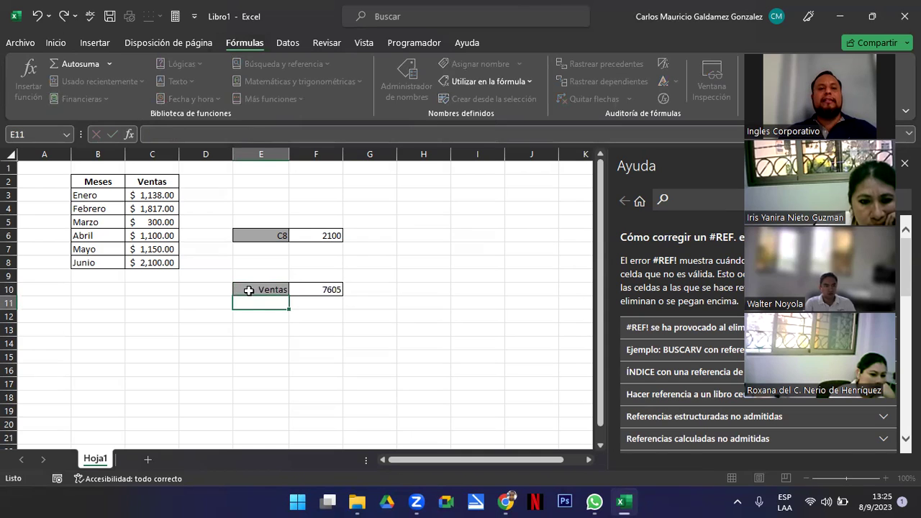
drag(143, 178, 172, 262)
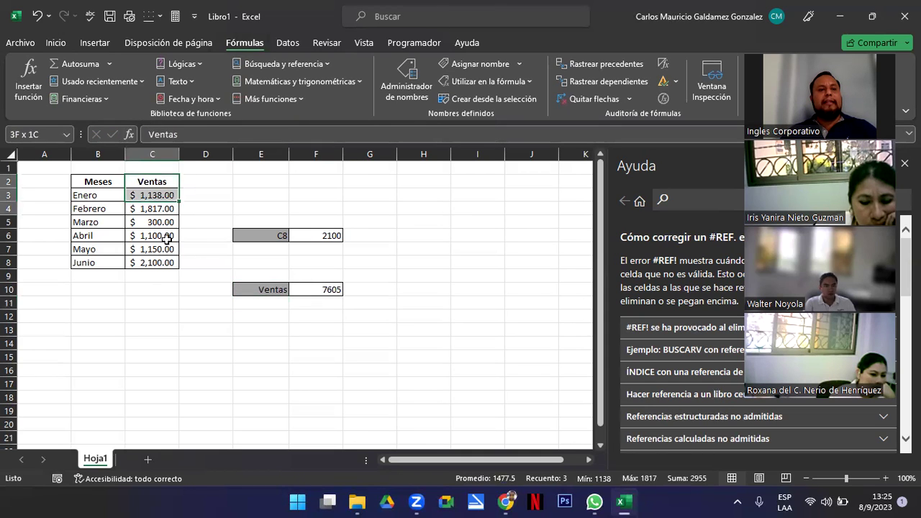
click(323, 289)
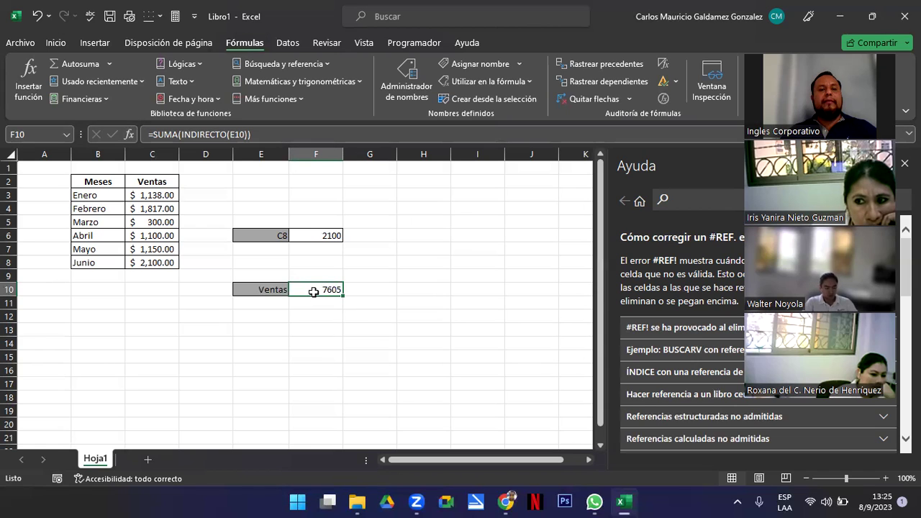
double_click(314, 291)
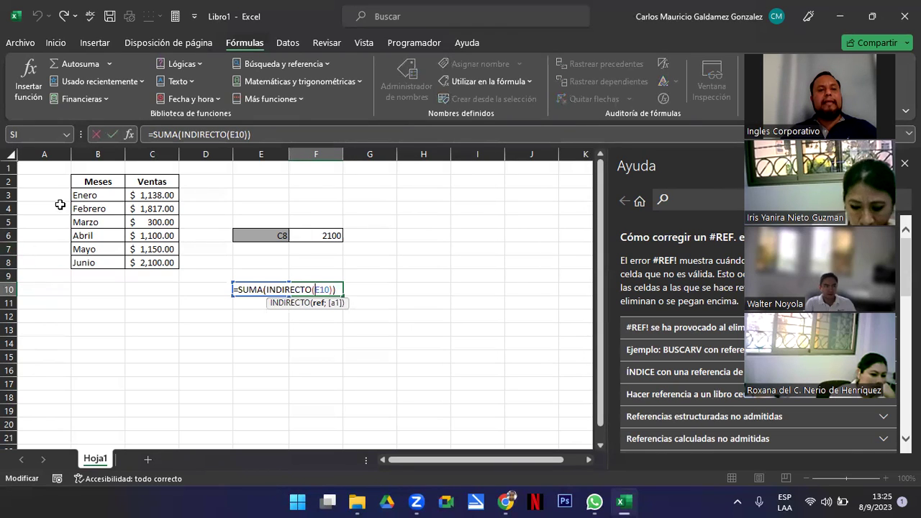
key(Return)
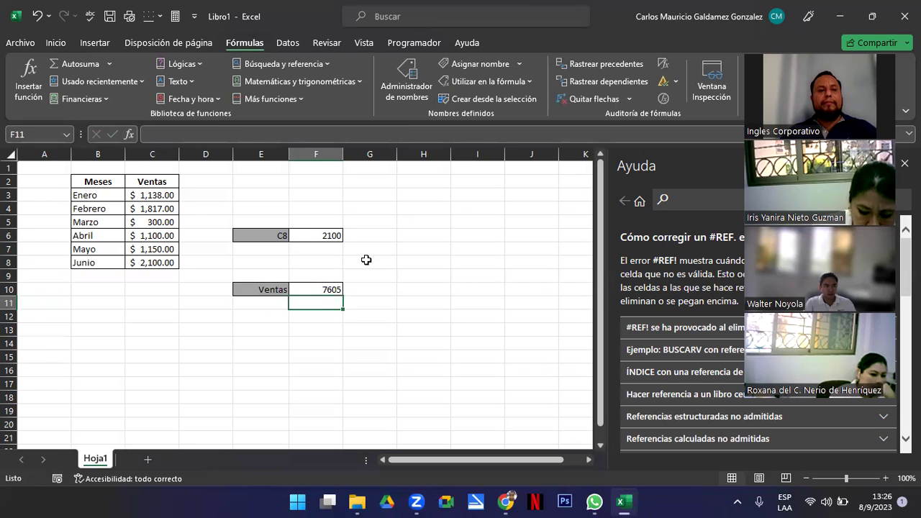
Re-examine F10's =SUMA(INDIRECTO(E10)) formula against the selected sales amounts.
click(316, 292)
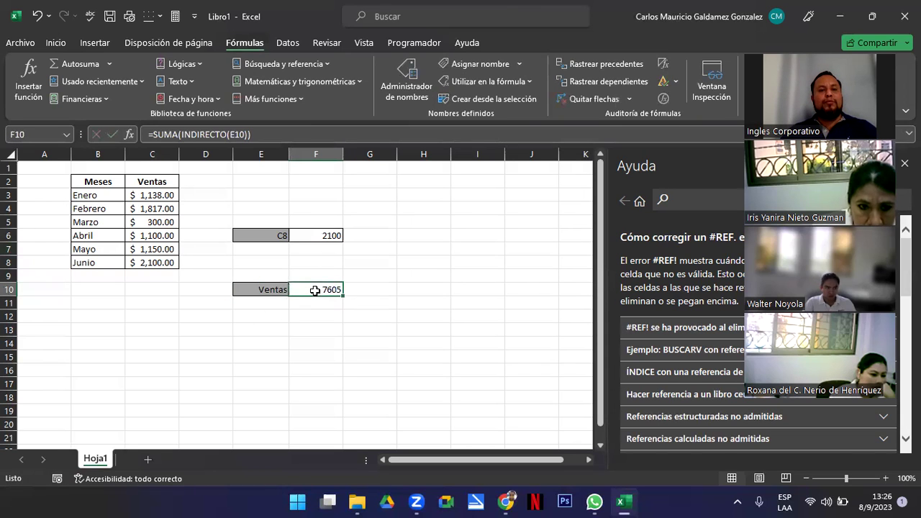
double_click(316, 291)
click(256, 290)
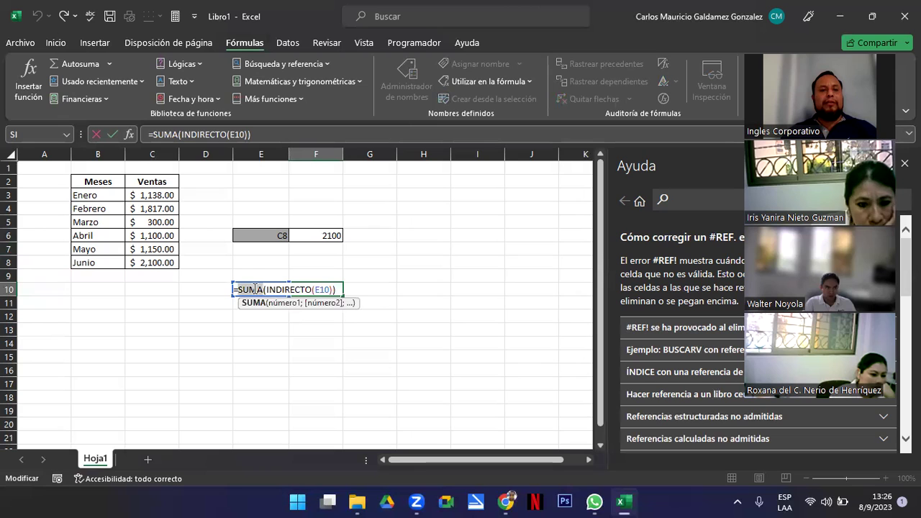
double_click(287, 291)
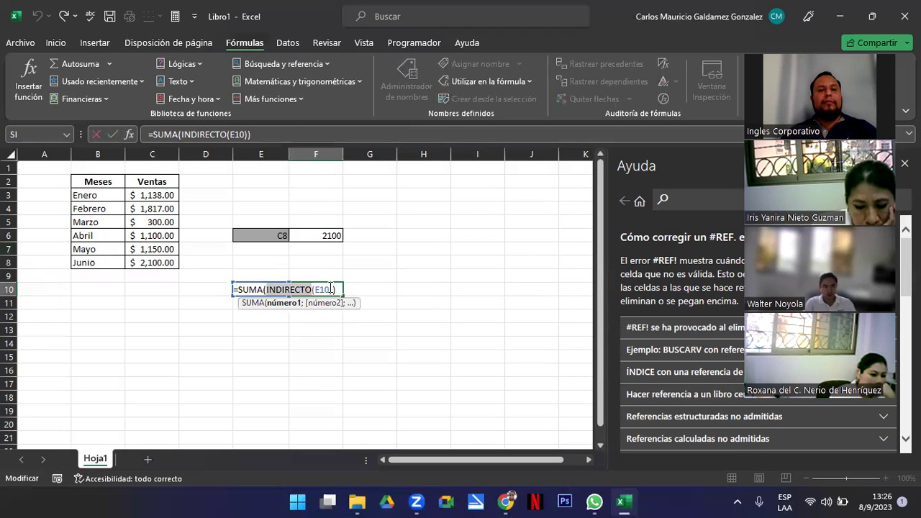
click(236, 308)
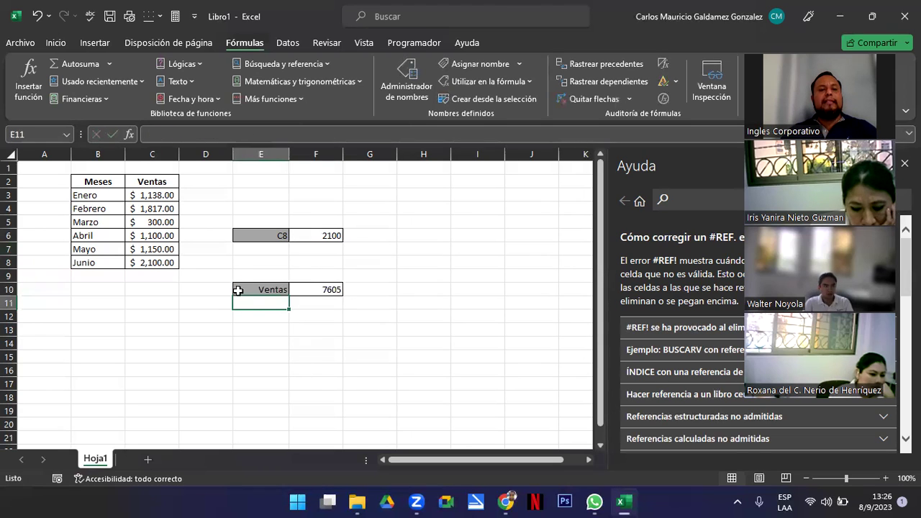
click(238, 290)
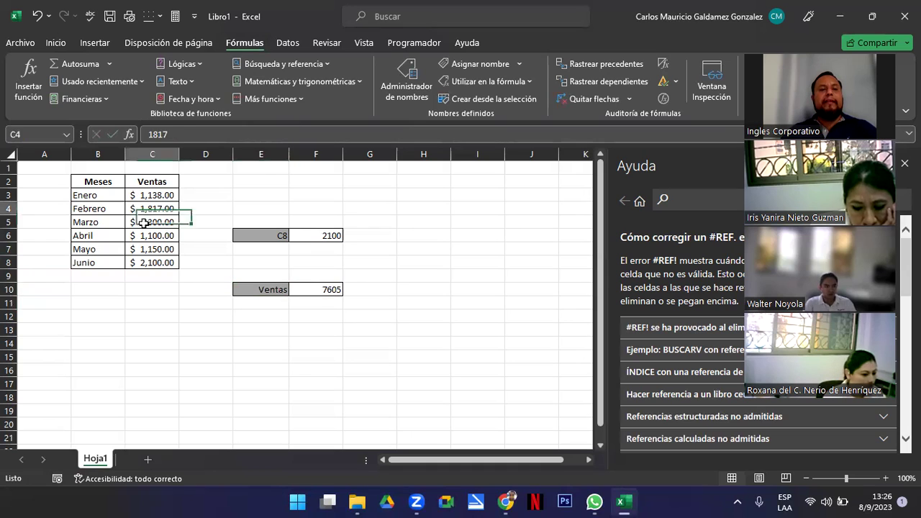
drag(134, 193, 143, 263)
drag(134, 198, 139, 276)
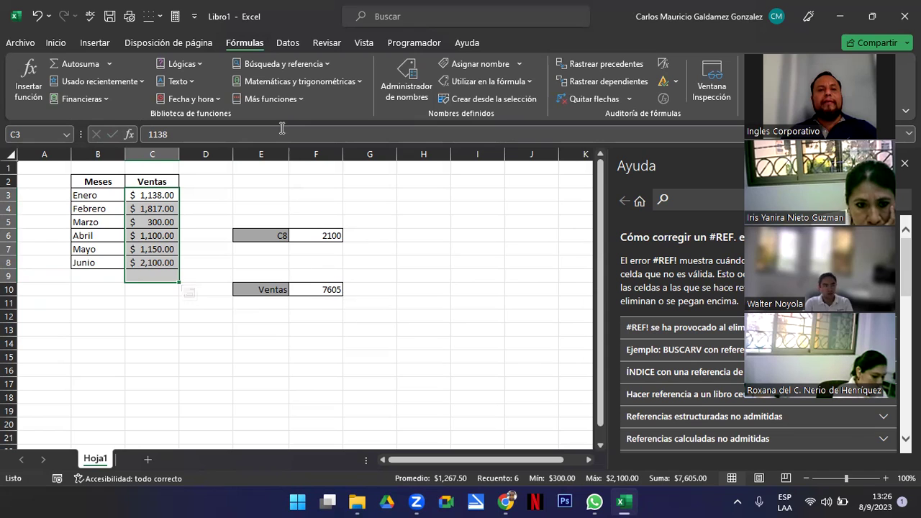
Review F6's INDIRECTO formula and close the Ayuda help pane.
click(239, 183)
right_click(239, 183)
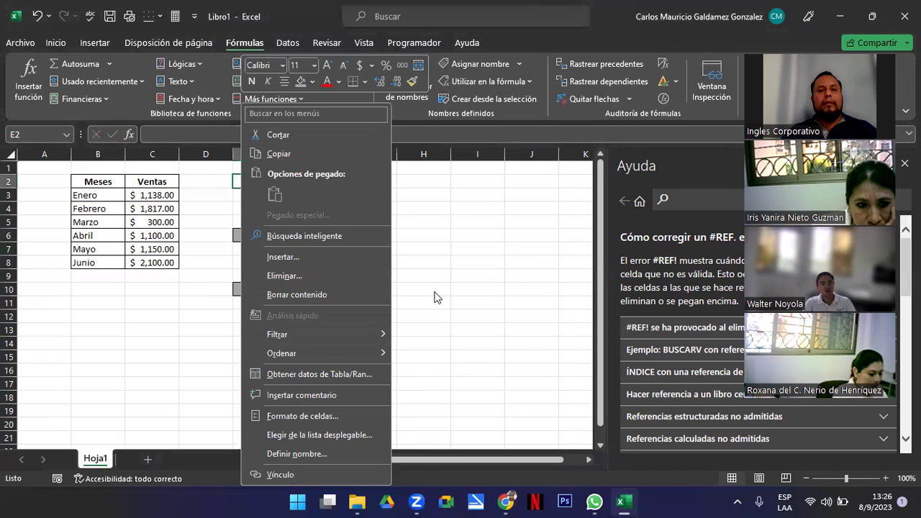
key(Escape)
click(309, 238)
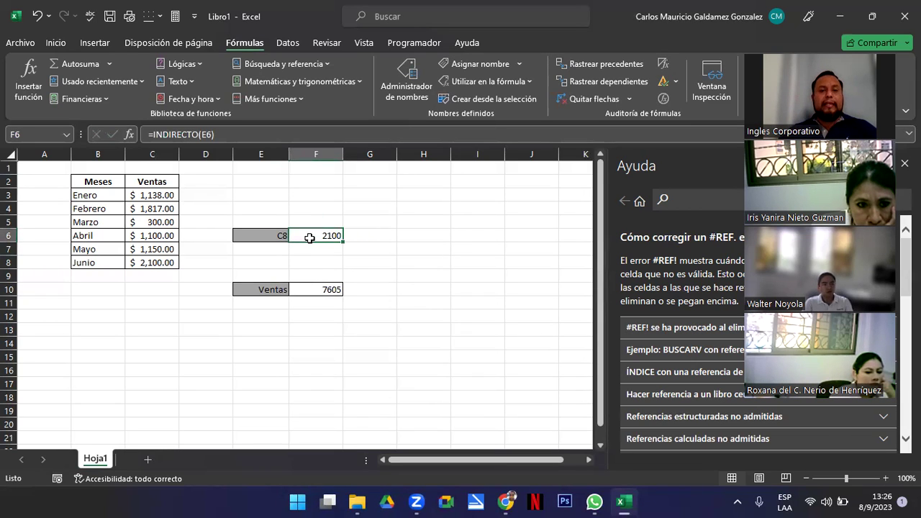
click(585, 301)
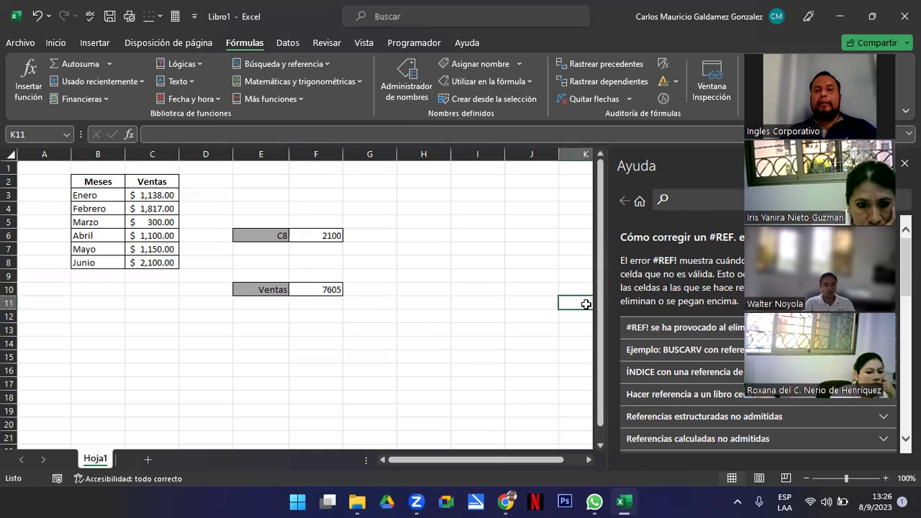
click(905, 164)
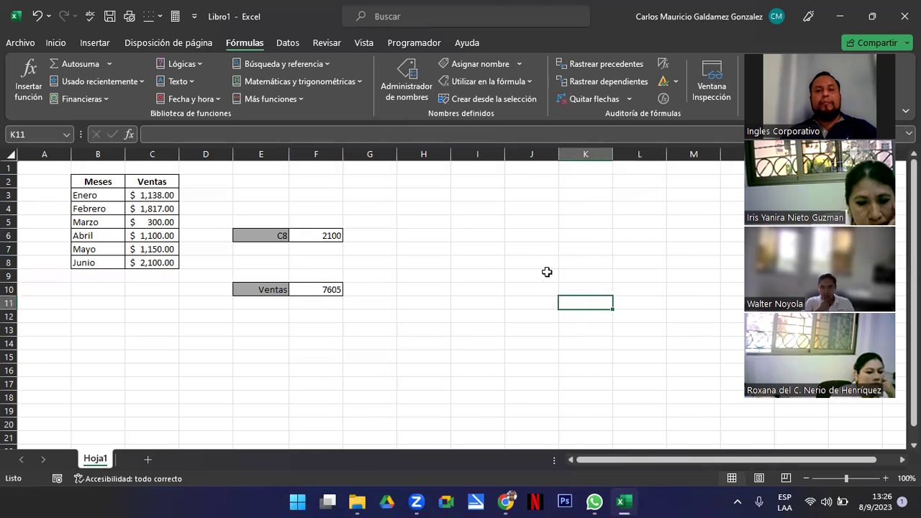
Minimize Excel and advance the Genially presentation to the 'Creación de nombres personalizados' slide.
click(839, 17)
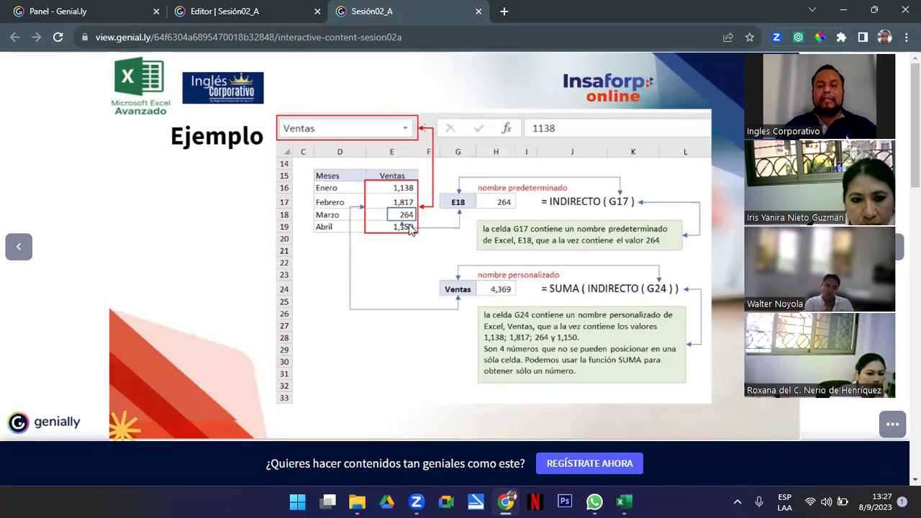
key(Right)
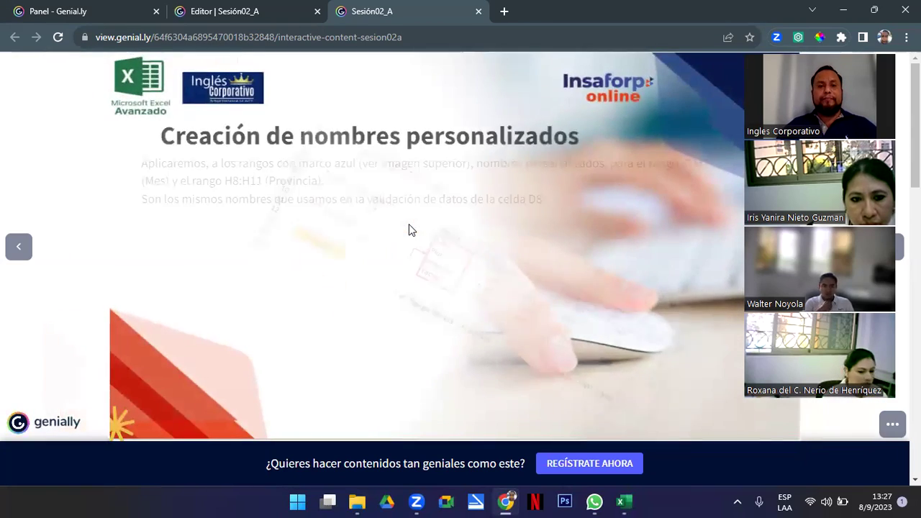
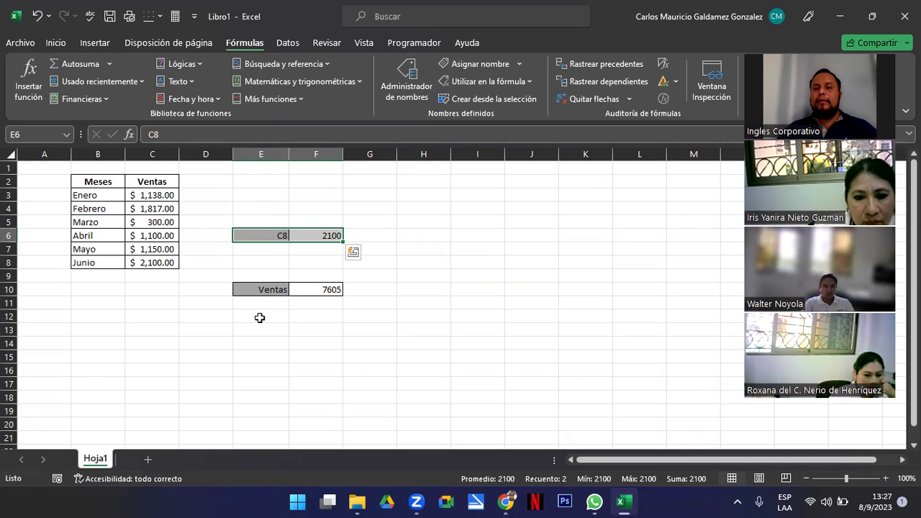
Review the table's E6:E10 labels and the SUMA and INDIRECTO formulas in column F.
click(255, 291)
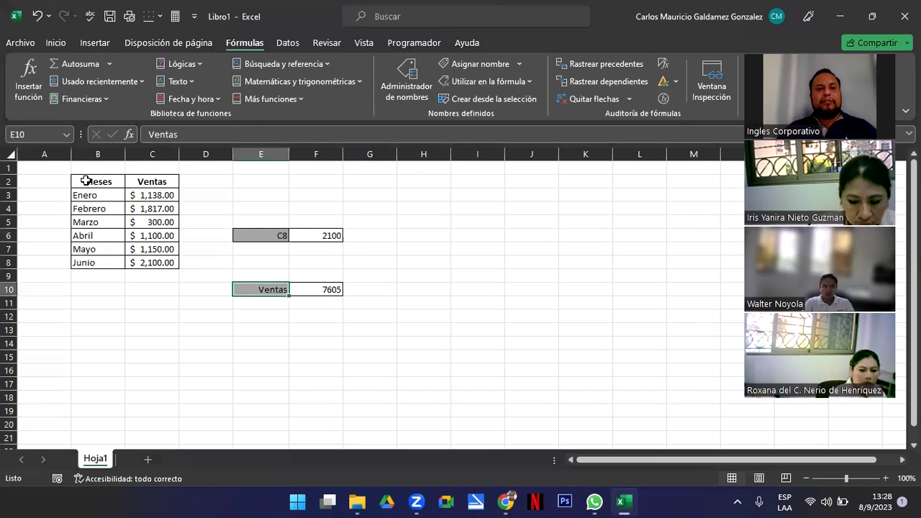
drag(98, 181, 165, 264)
drag(261, 236, 267, 288)
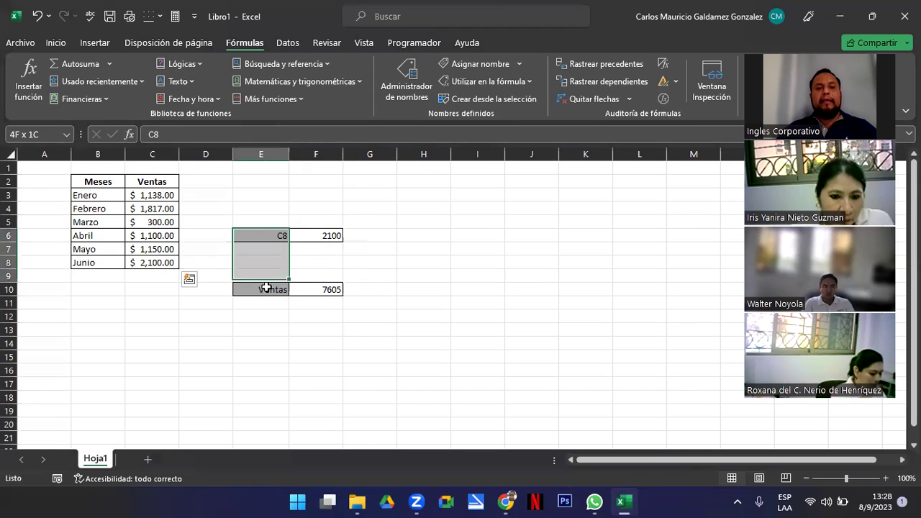
click(294, 237)
click(313, 289)
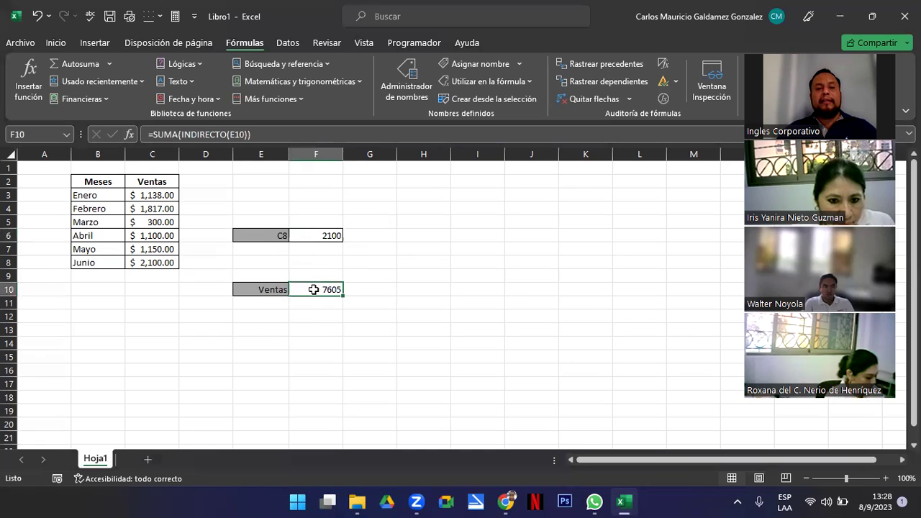
click(314, 234)
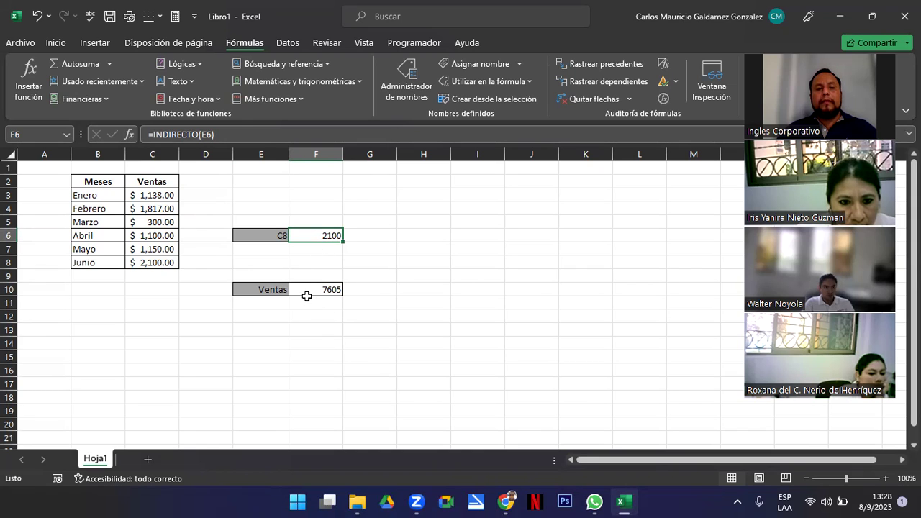
click(268, 233)
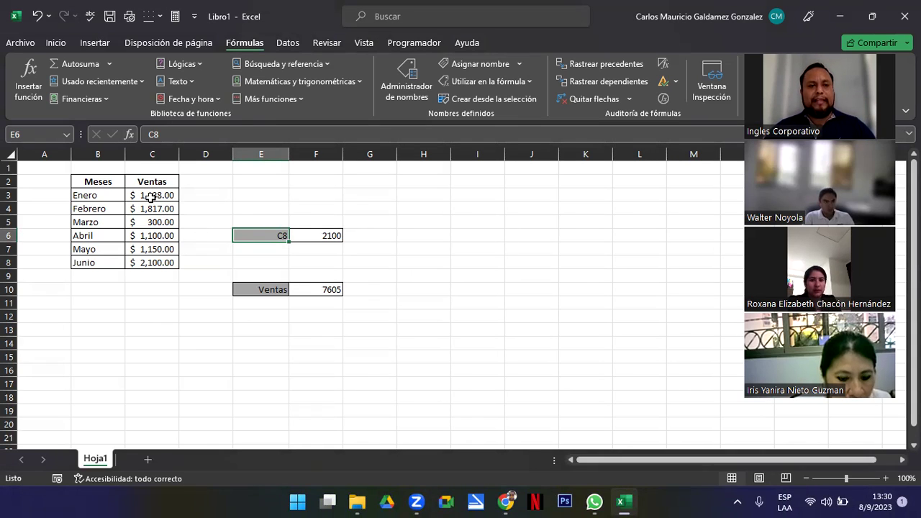
Check the Ventas and Meses range names, then open the F6 INDIRECTO formula.
click(144, 197)
drag(144, 209, 150, 259)
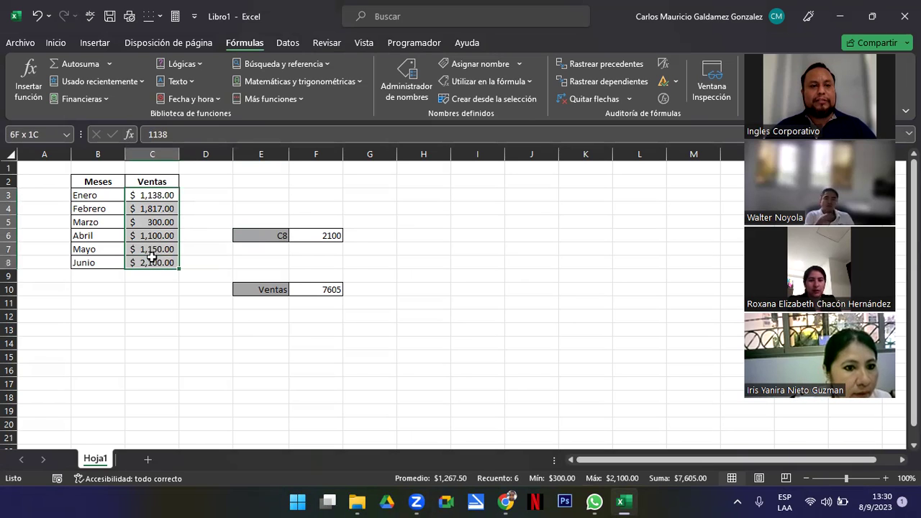
drag(82, 194, 101, 262)
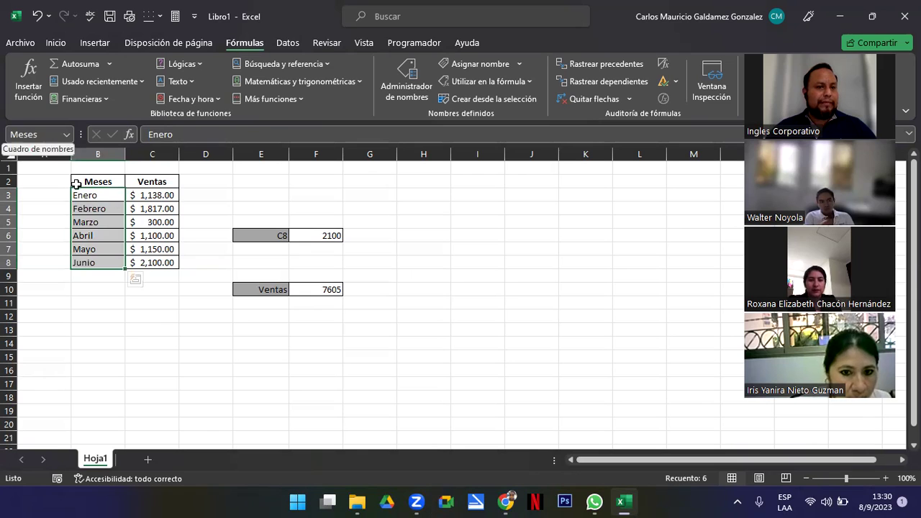
click(49, 134)
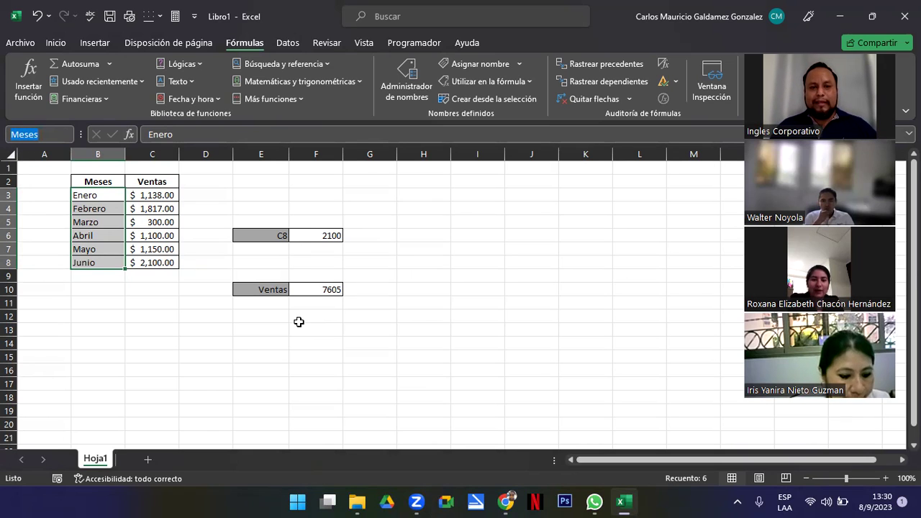
click(306, 233)
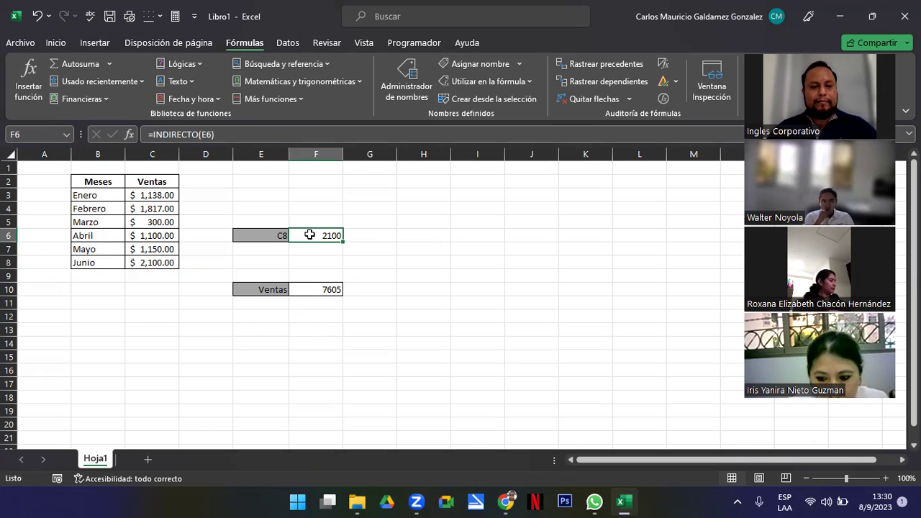
double_click(309, 235)
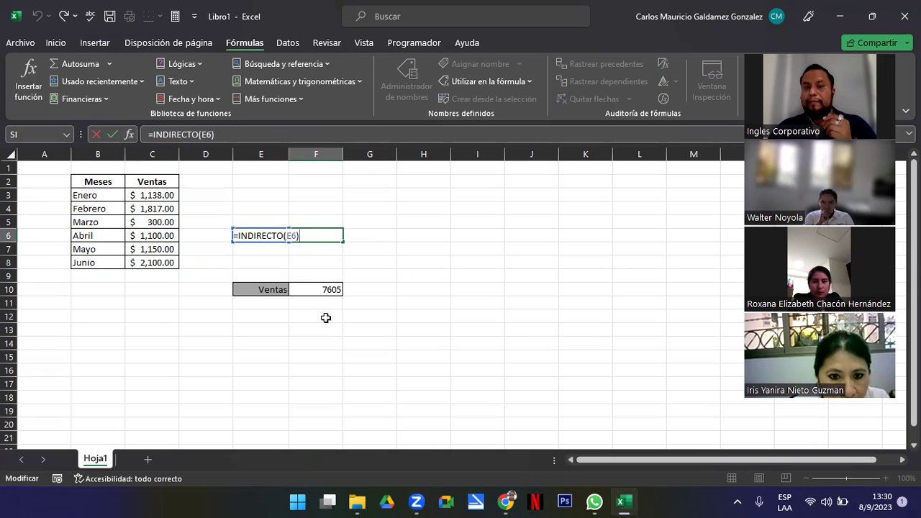
Inspect the F10 SUMA formula and leave it unchanged.
key(XF86AudioRaiseVolume)
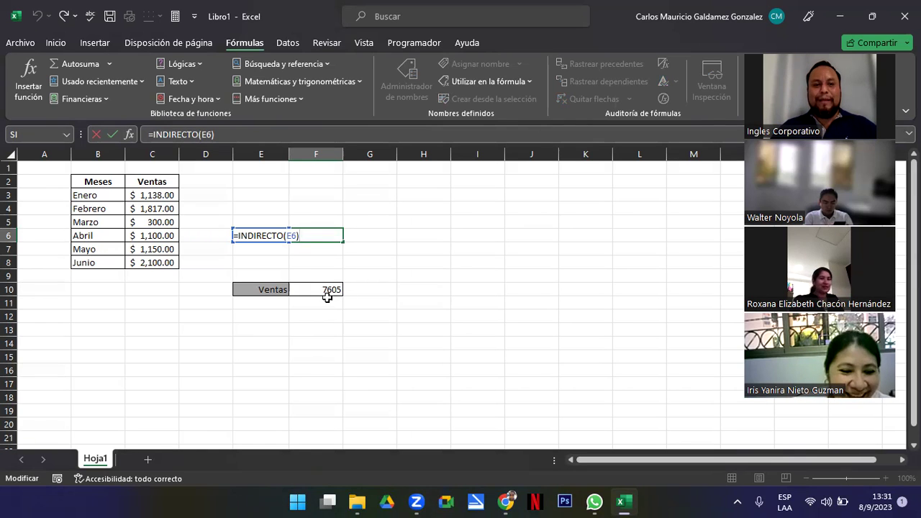
double_click(326, 290)
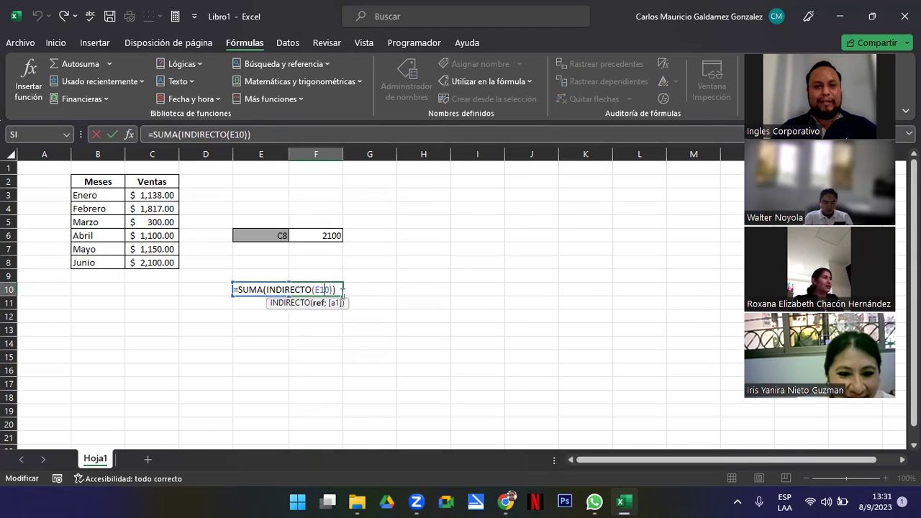
click(343, 291)
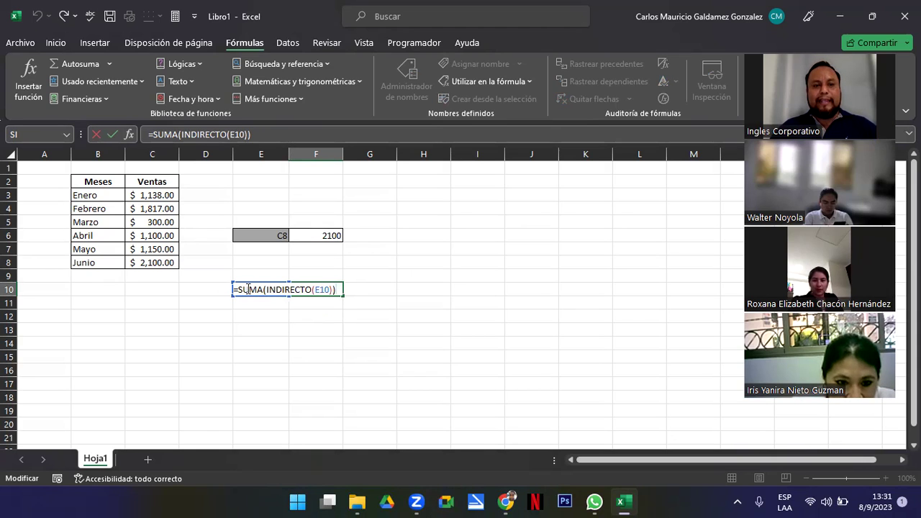
drag(238, 289, 264, 289)
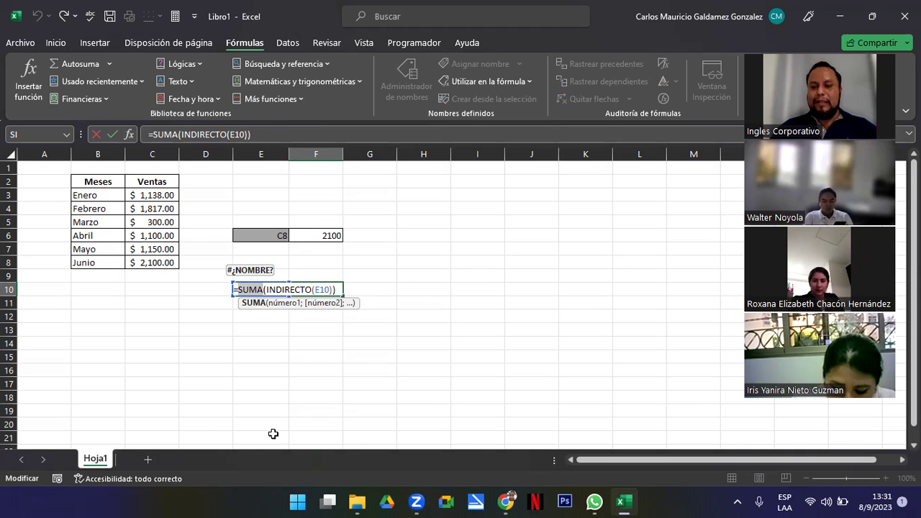
key(Return)
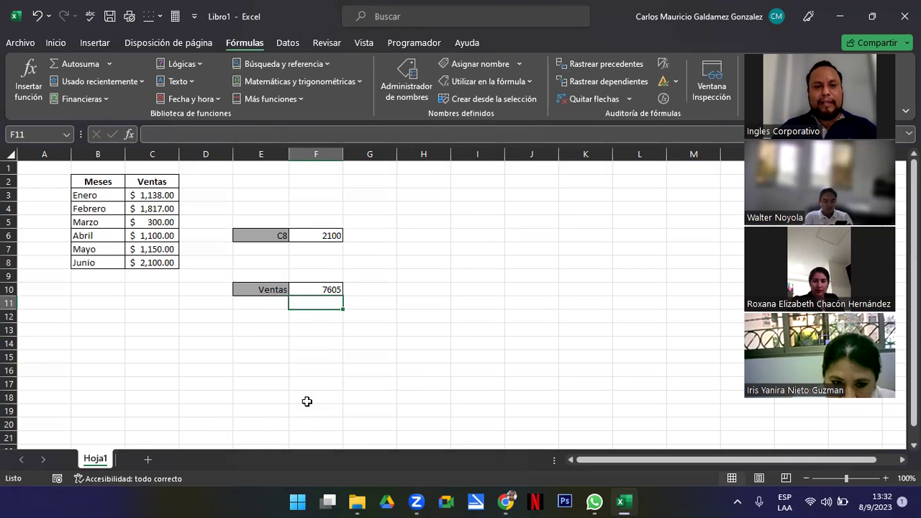
Label cell E11 'Promedio' below Ventas.
click(244, 301)
text(Prom)
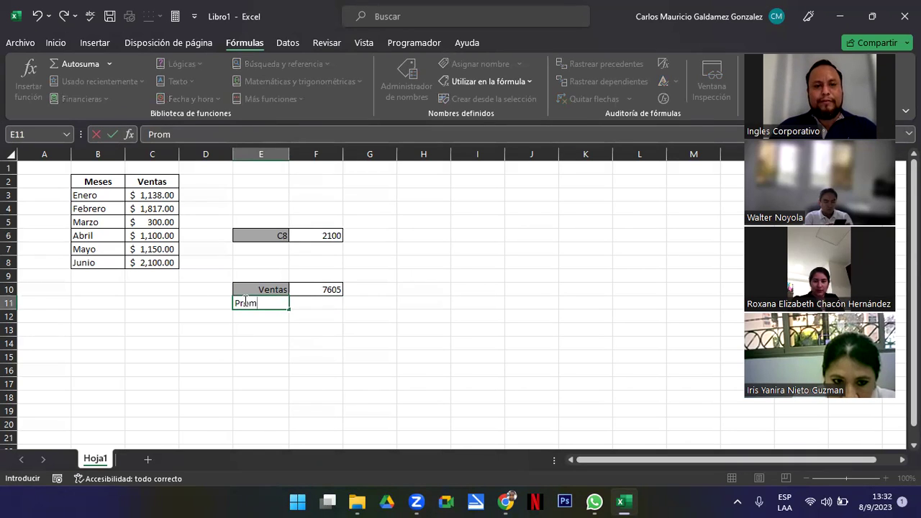
text(edio)
key(Return)
key(Right)
key(Up)
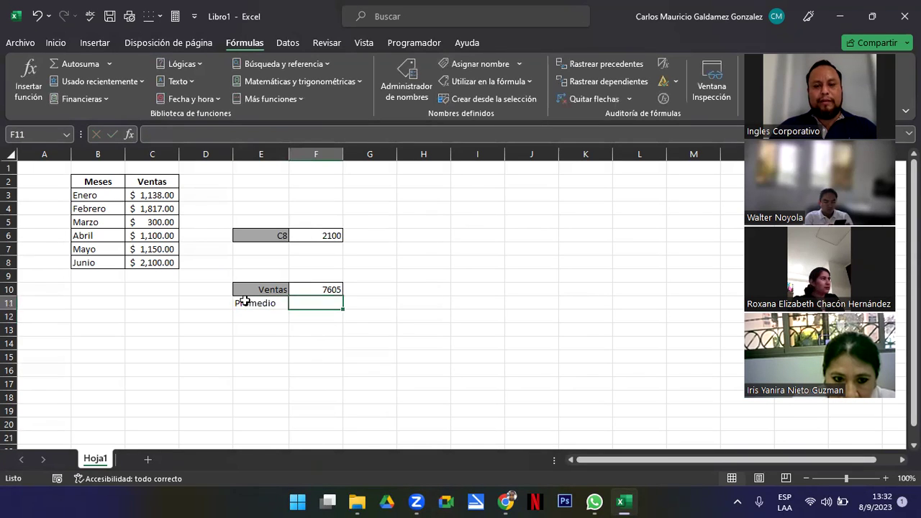
Enter =PROMEDIO(INDIRECTO(E10)) in F11, returning 1267.5.
text(=)
text(promed)
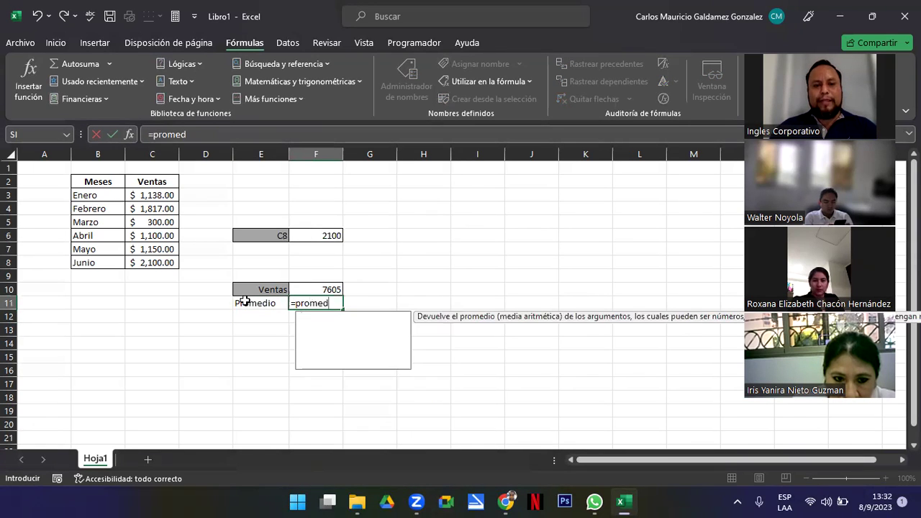
key(Tab)
text(ind)
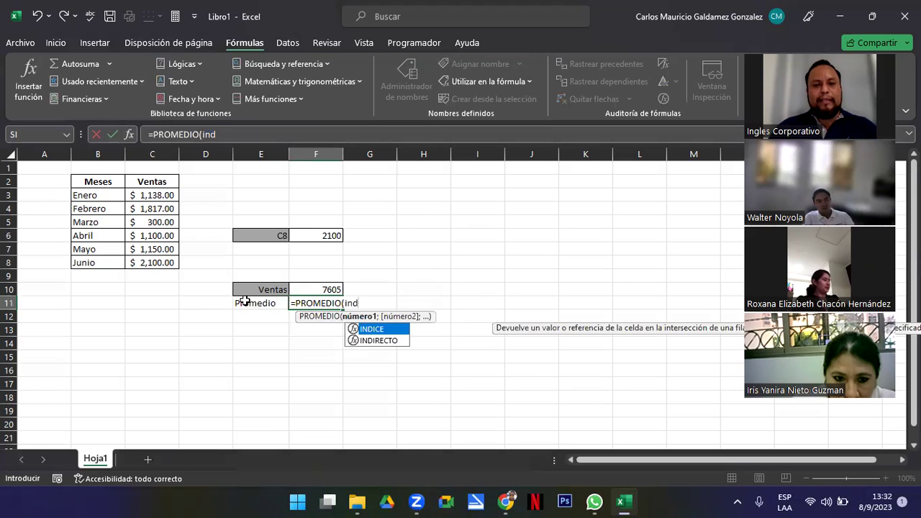
key(Tab)
key(BackSpace)
key(BackSpace)
key(BackSpace)
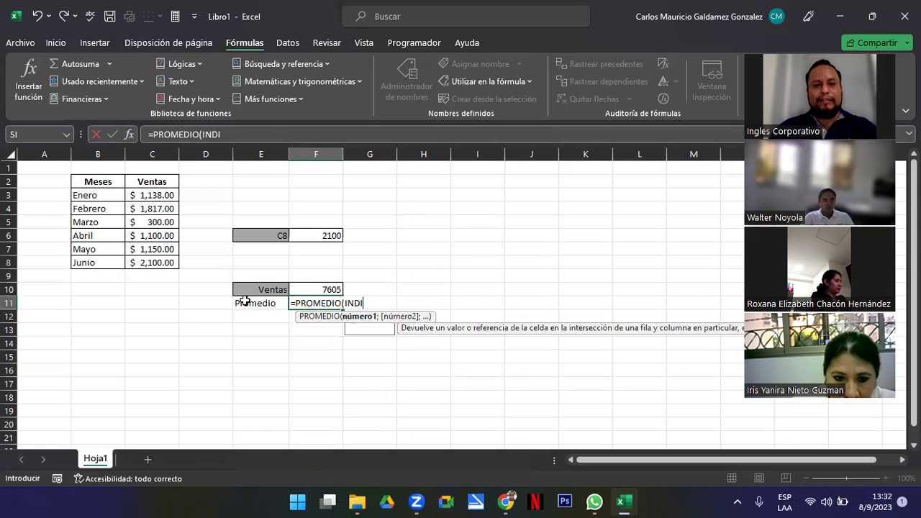
key(Down)
key(Tab)
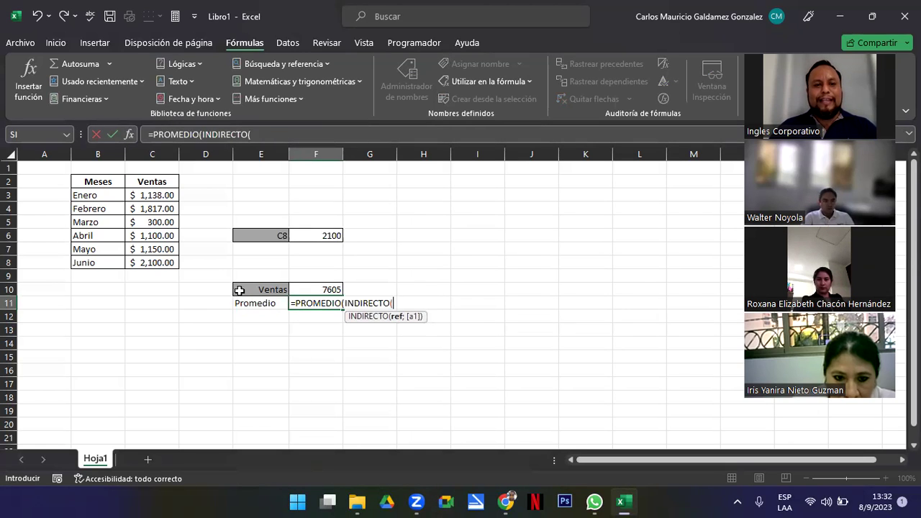
click(260, 291)
text()))
key(Return)
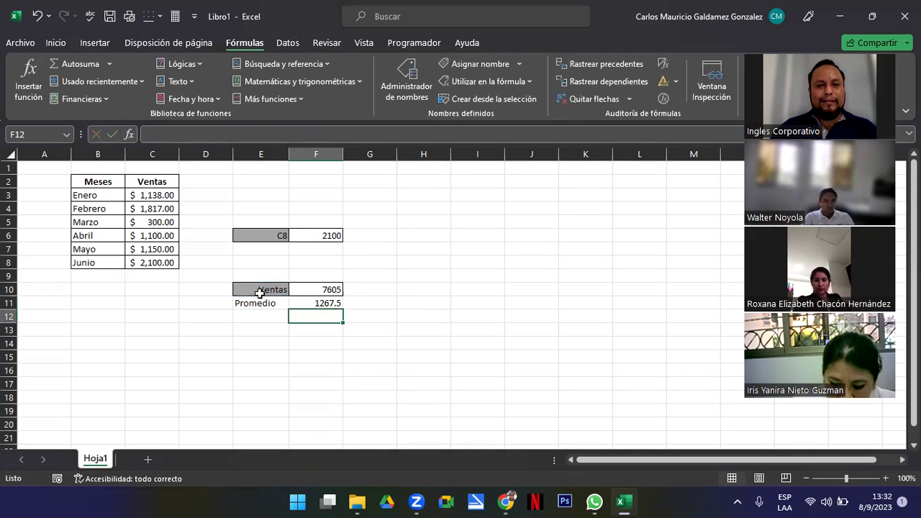
Copy the Ventas label's grey formatting from E10 onto the Promedio label in E11.
click(325, 303)
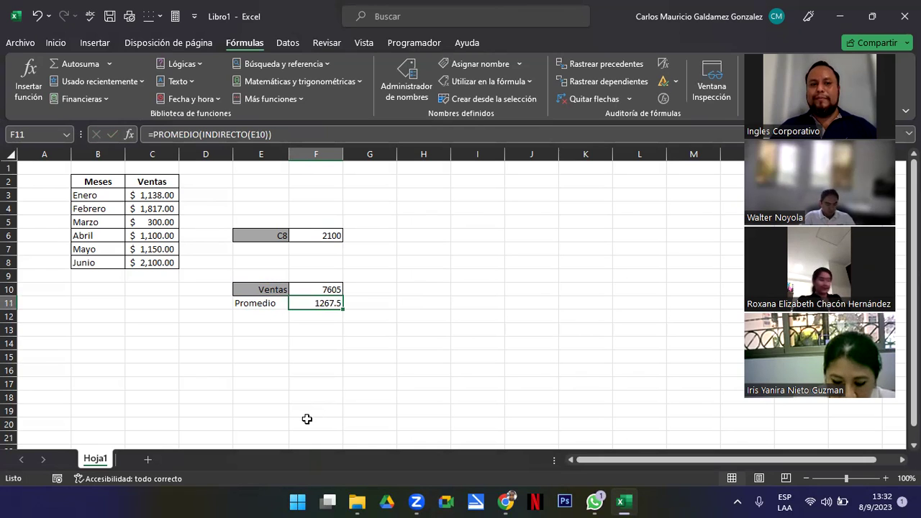
click(247, 292)
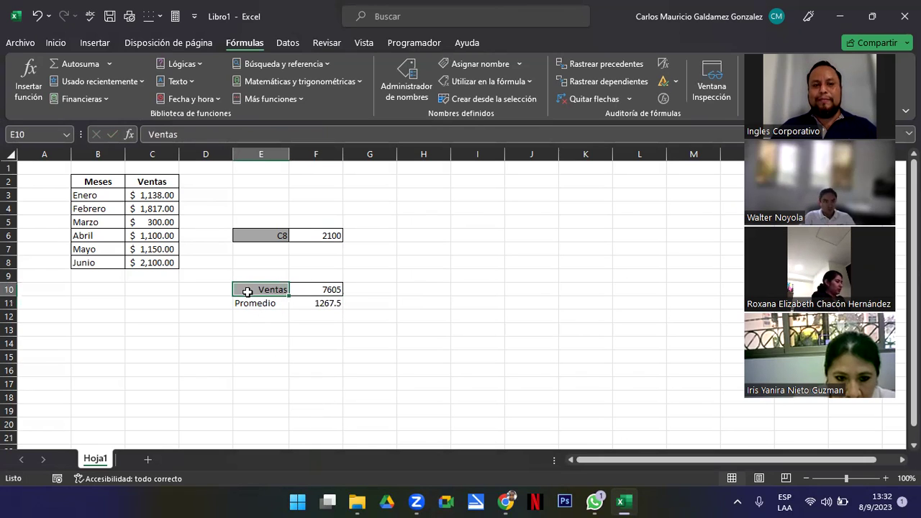
click(54, 45)
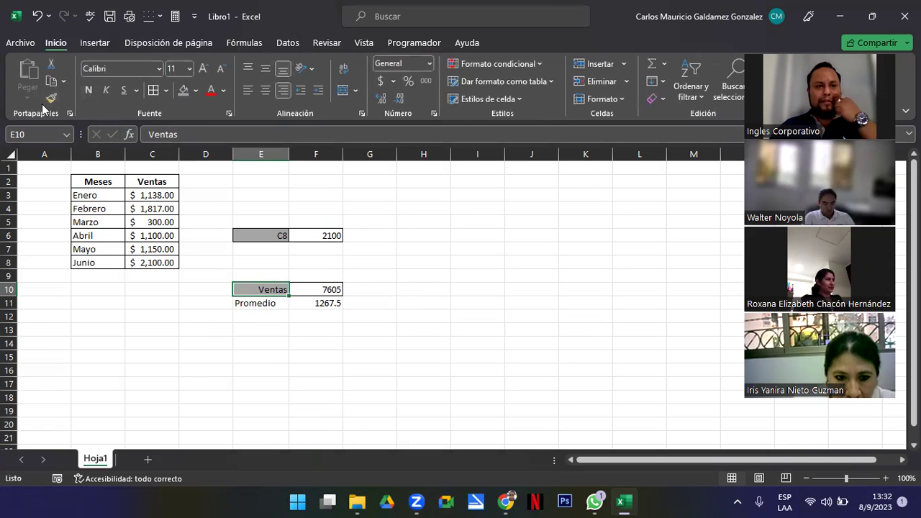
click(51, 98)
click(245, 303)
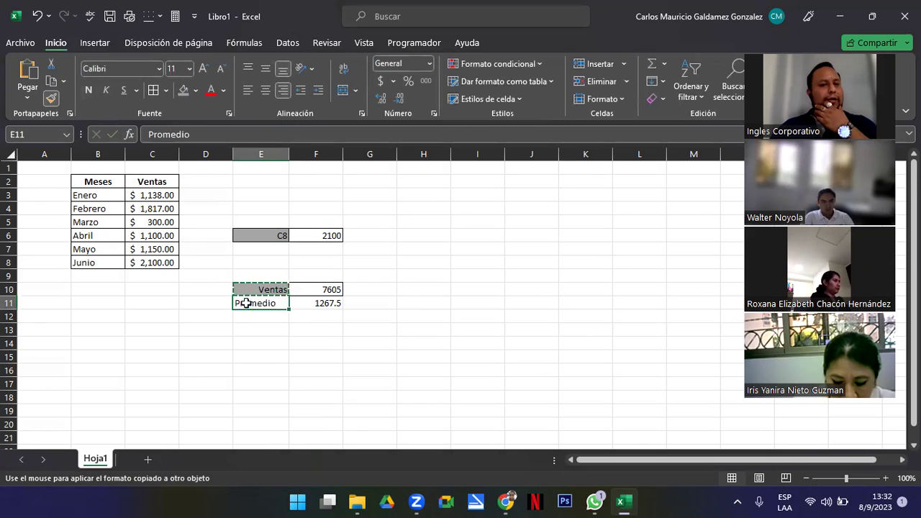
click(317, 305)
Copy F10's bordered value formatting onto the Promedio value in F11.
click(308, 288)
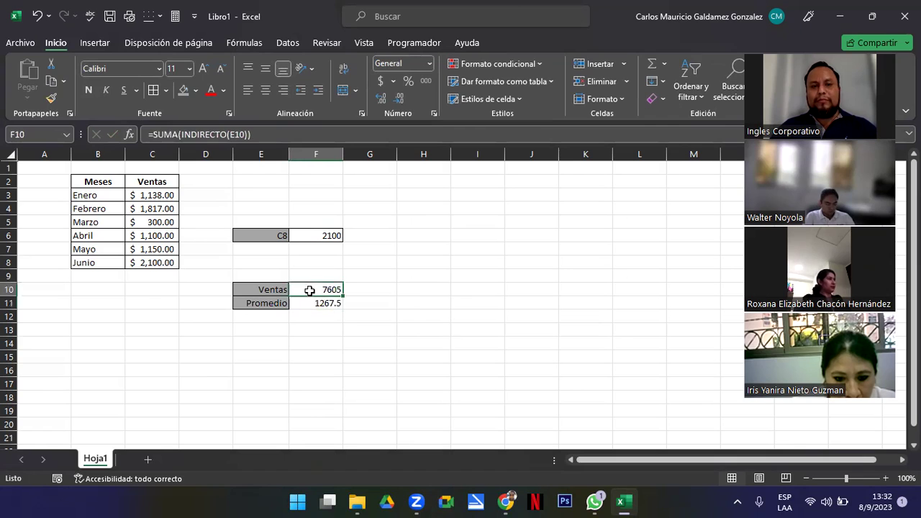
click(51, 98)
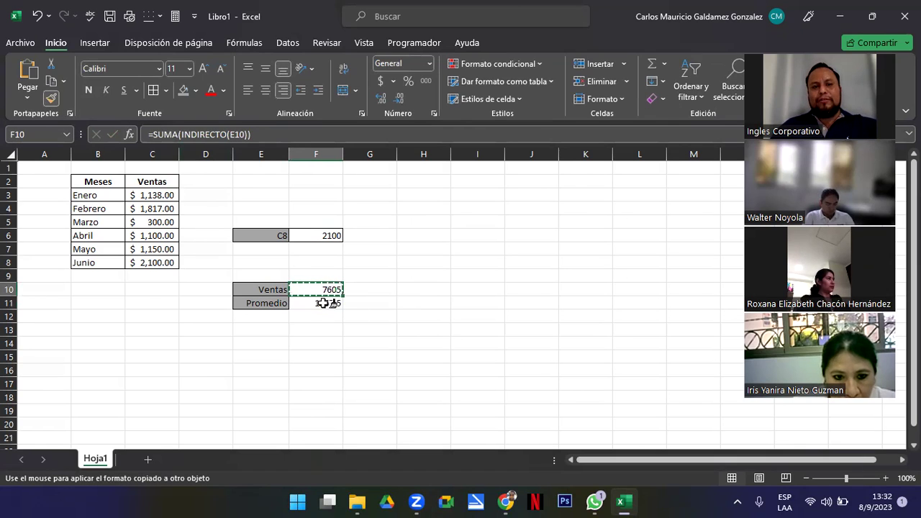
click(325, 303)
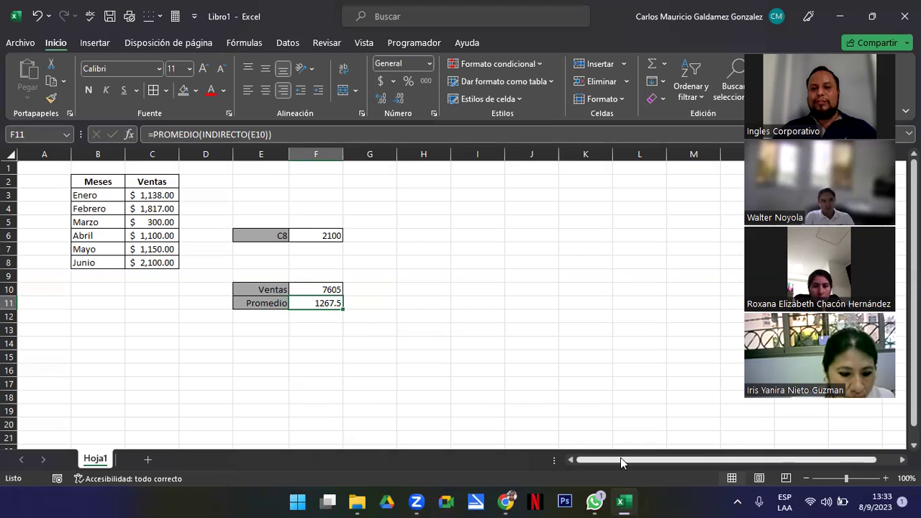
drag(620, 458, 591, 464)
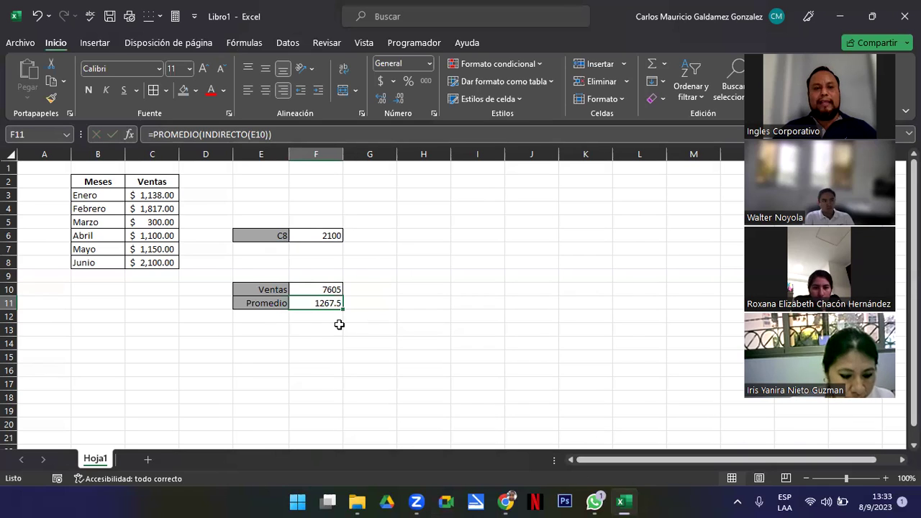
click(300, 290)
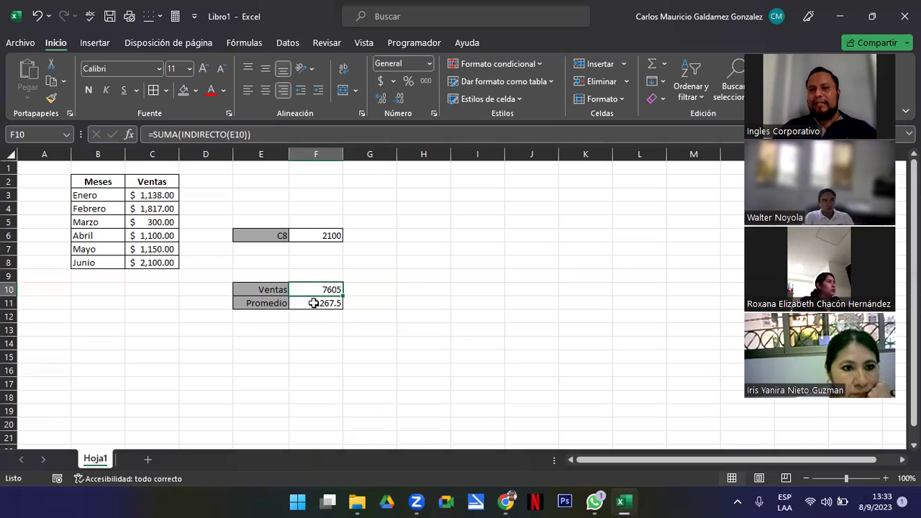
click(314, 303)
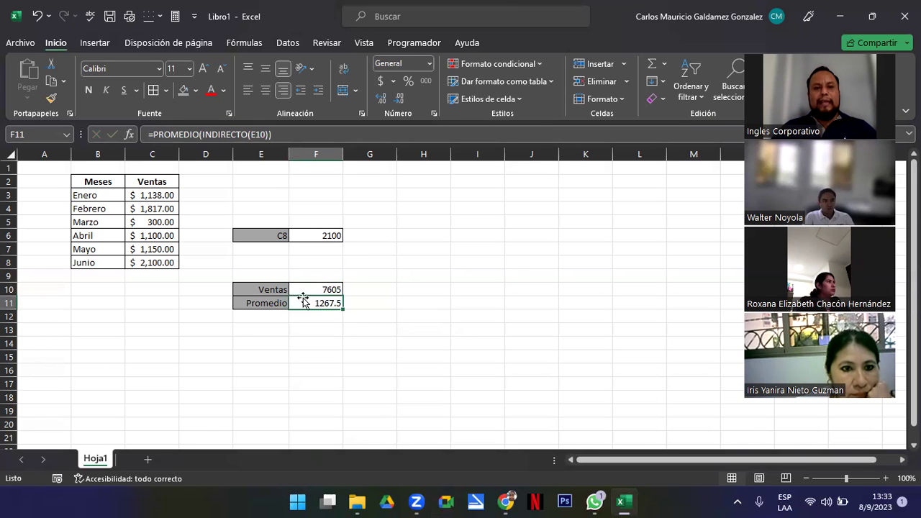
drag(298, 291, 305, 302)
click(299, 234)
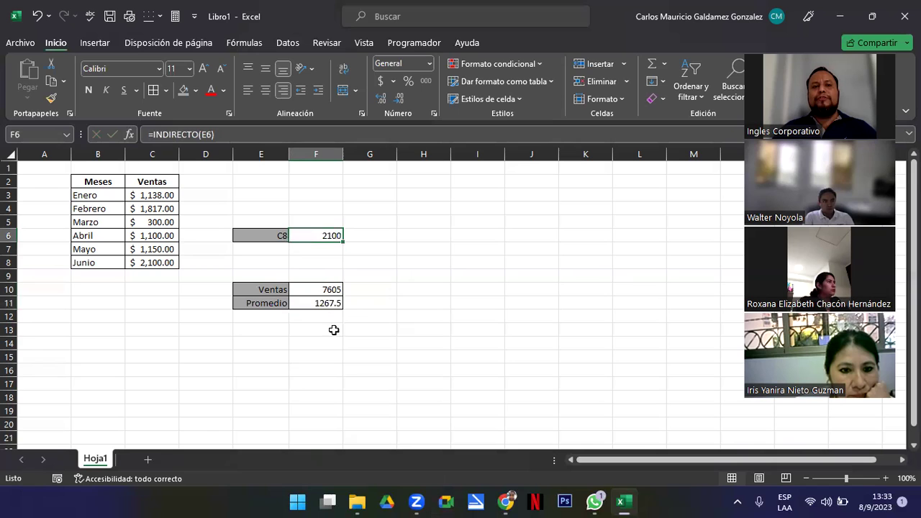
drag(318, 286, 320, 302)
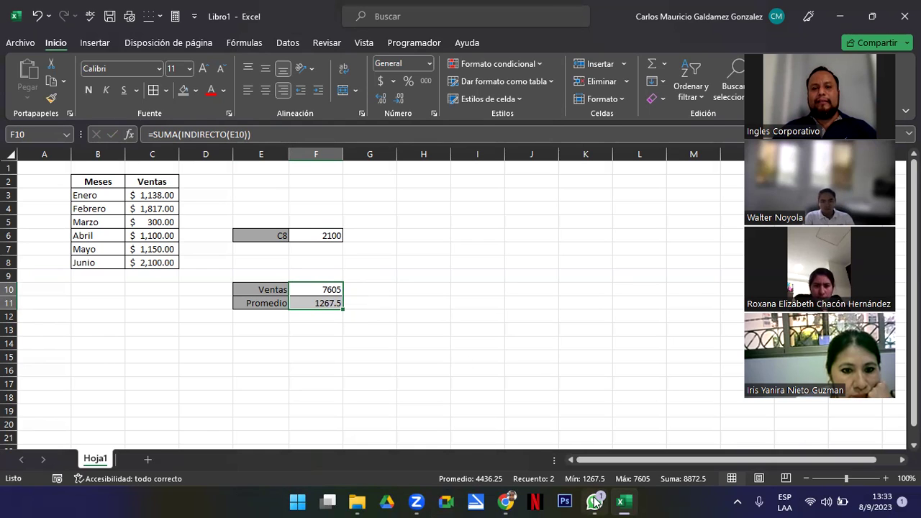
mouse_move(595, 501)
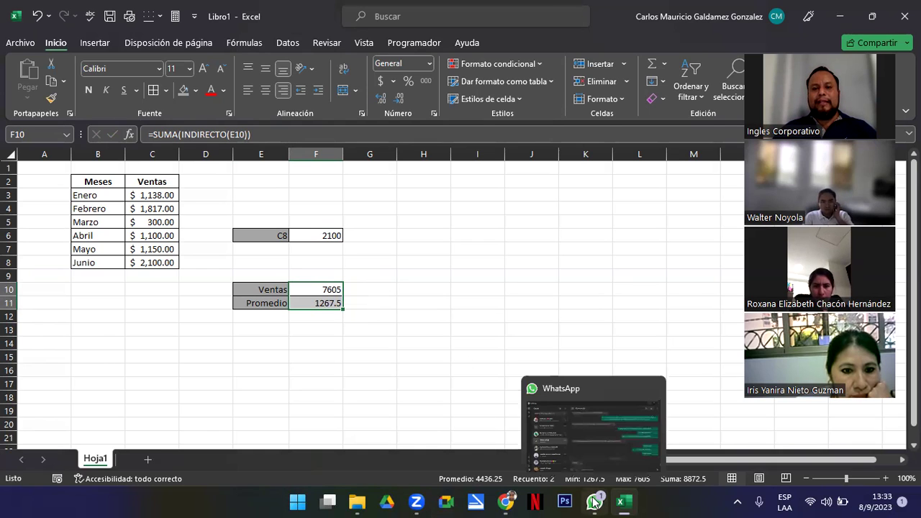
click(689, 501)
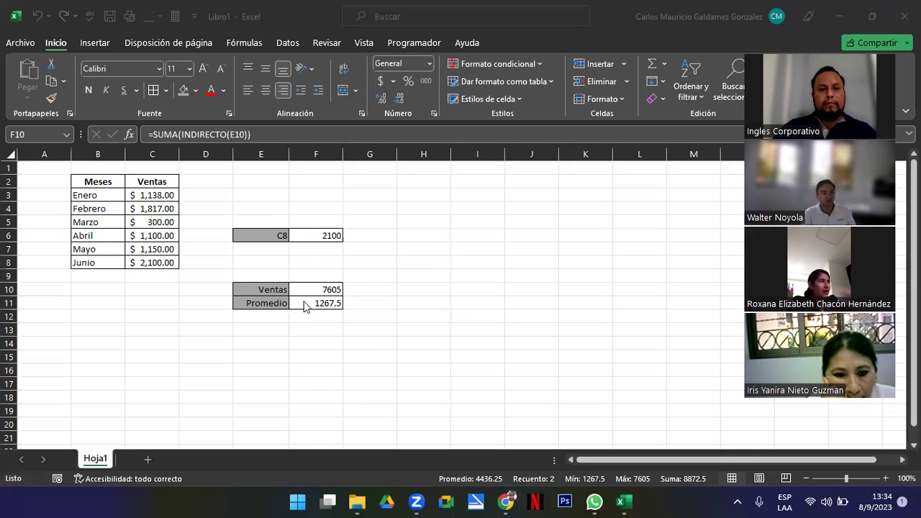
click(303, 302)
click(303, 302)
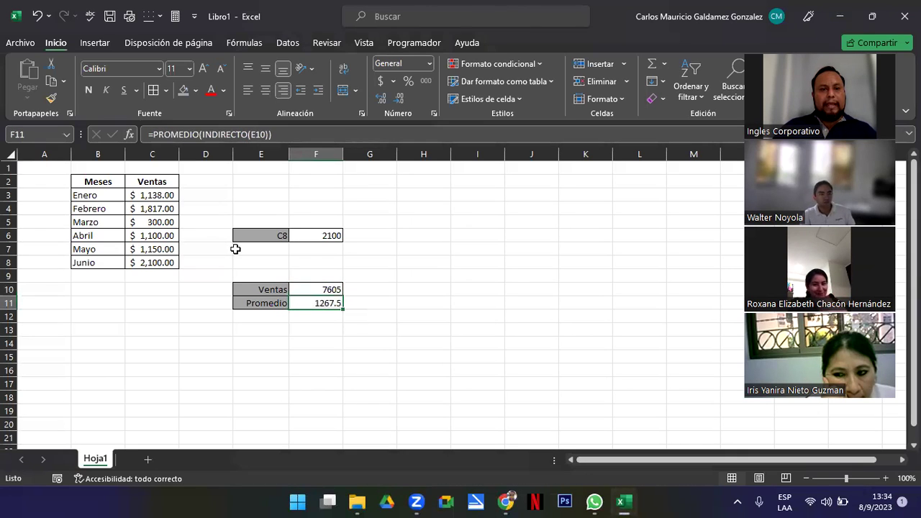
key(F2)
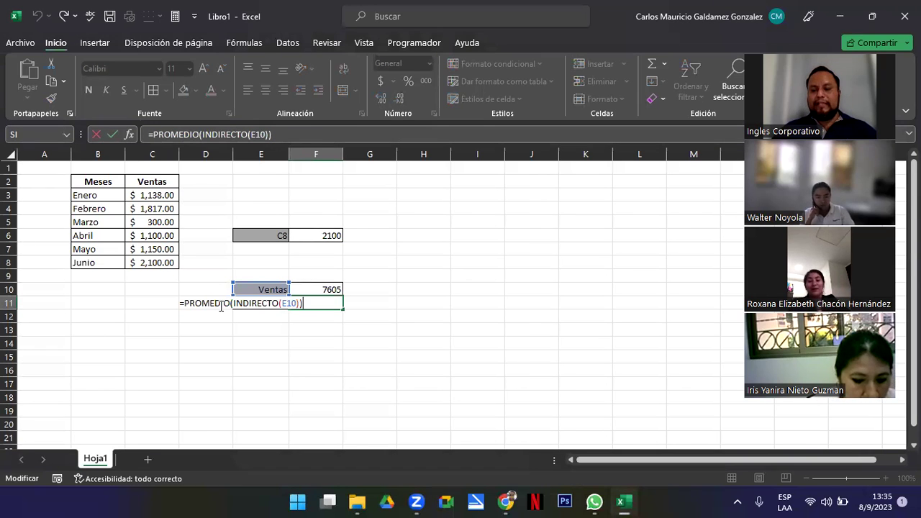
key(Return)
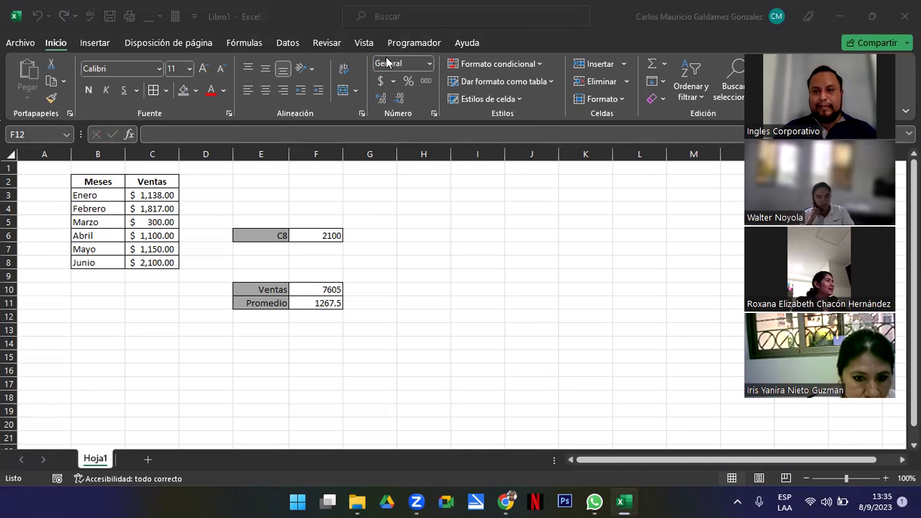
Show the 'Creación de nombres personalizados' slide full screen and highlight 'nombres personalizados'.
click(620, 502)
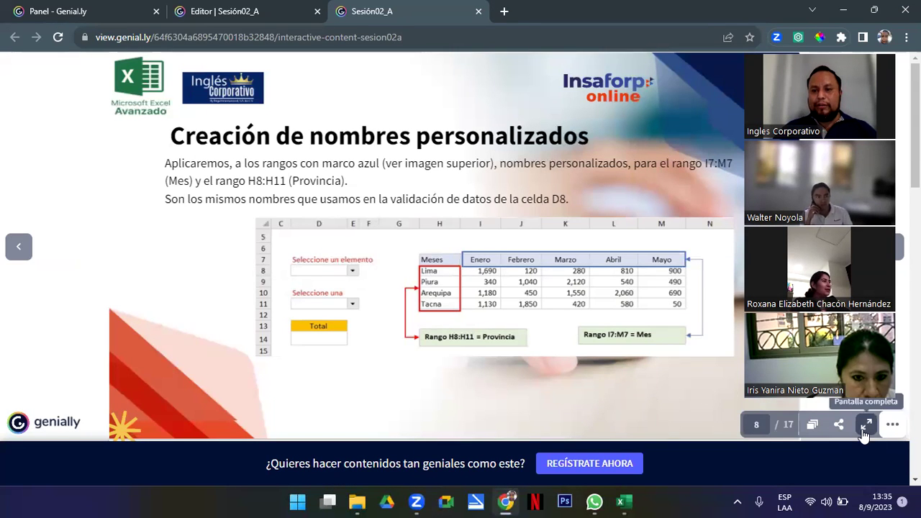
click(866, 424)
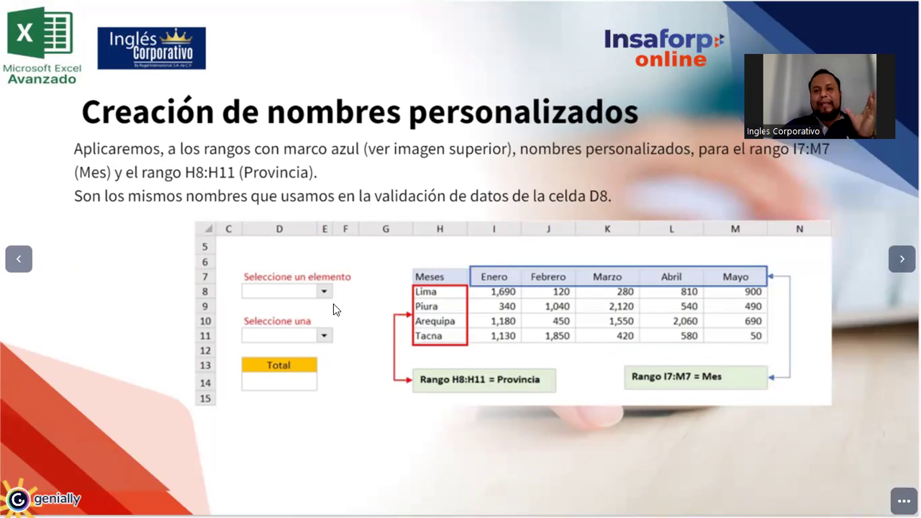
drag(266, 115, 635, 116)
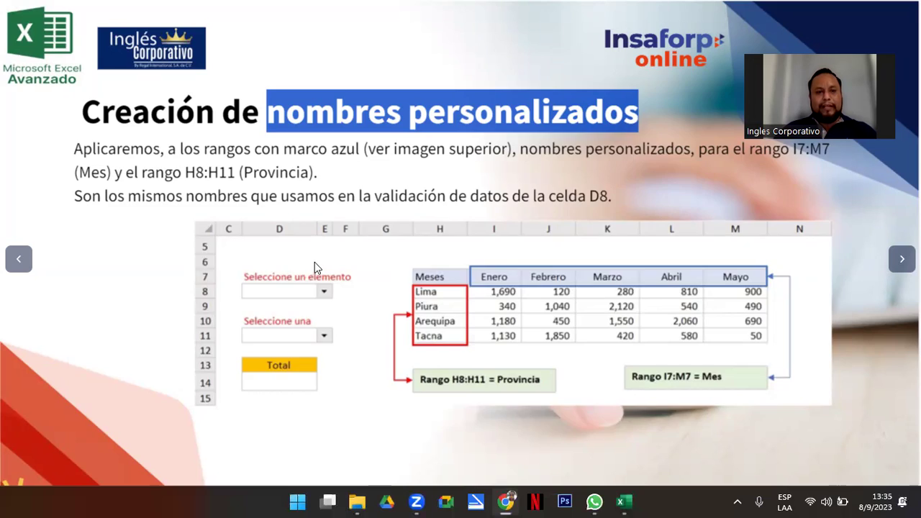
Back in Excel, select cells B18 and B21 together.
click(623, 501)
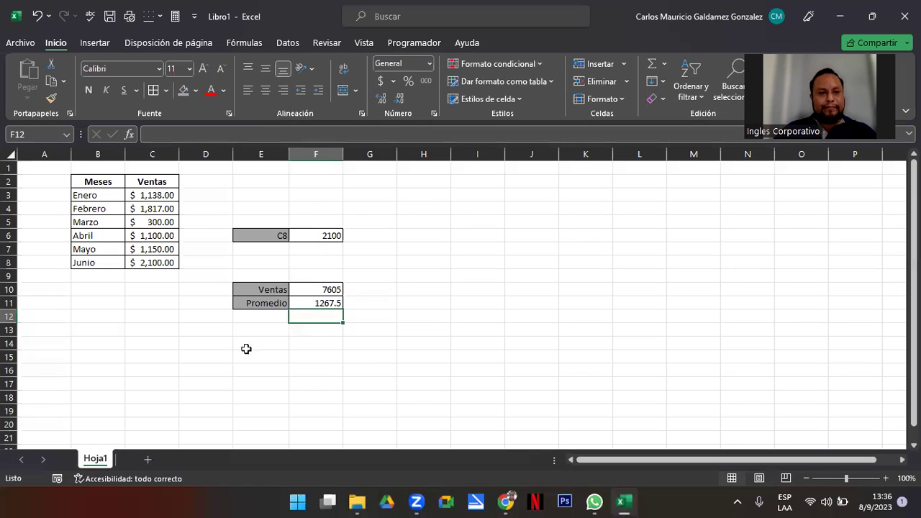
click(10, 371)
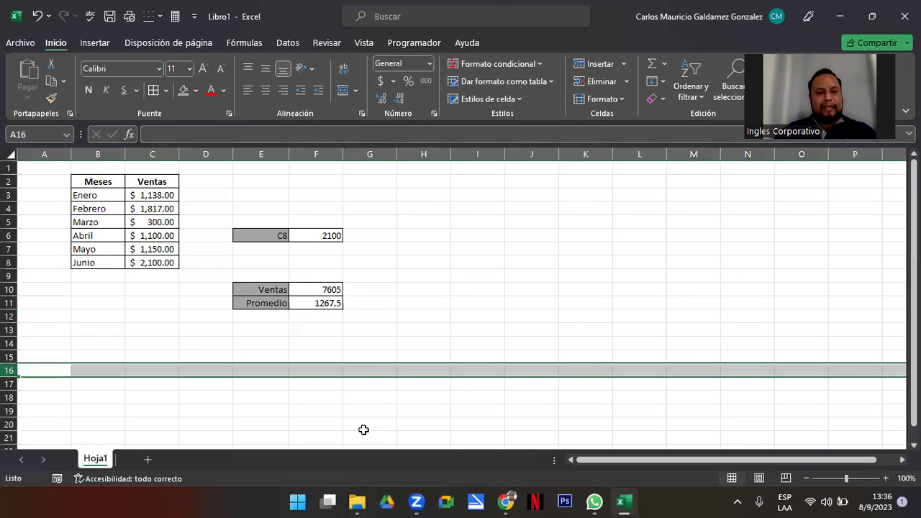
key(alt+Tab)
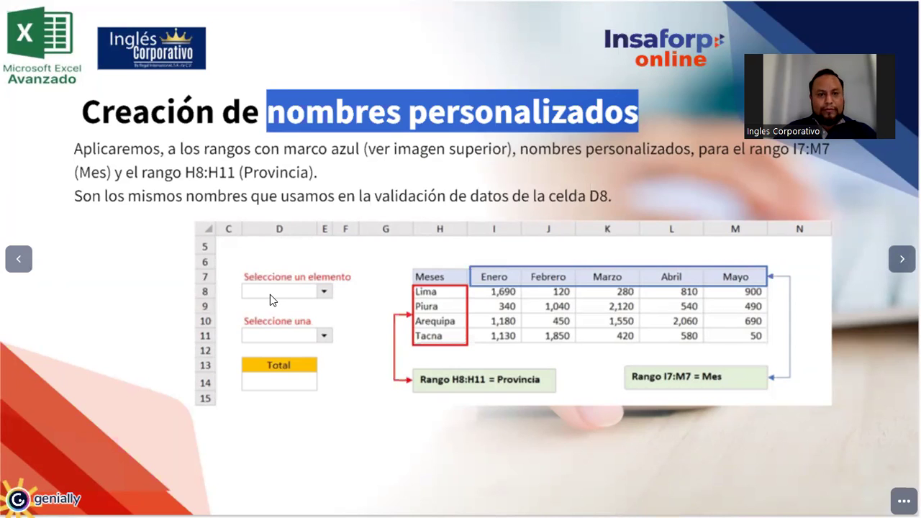
key(alt+Tab)
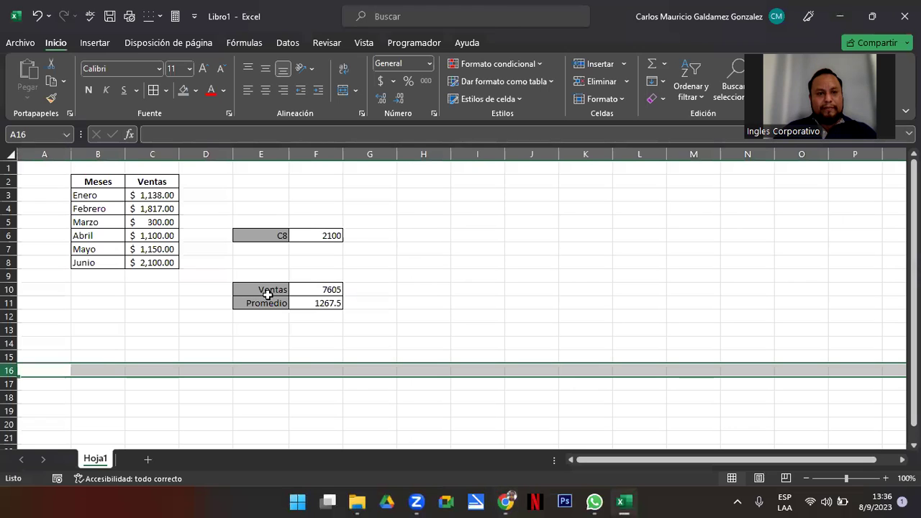
click(81, 400)
key(alt+Tab)
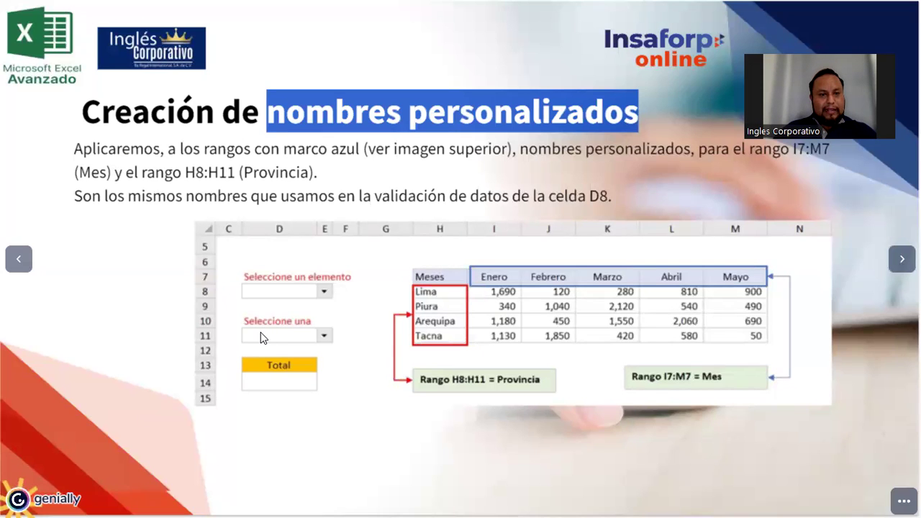
key(alt+Tab)
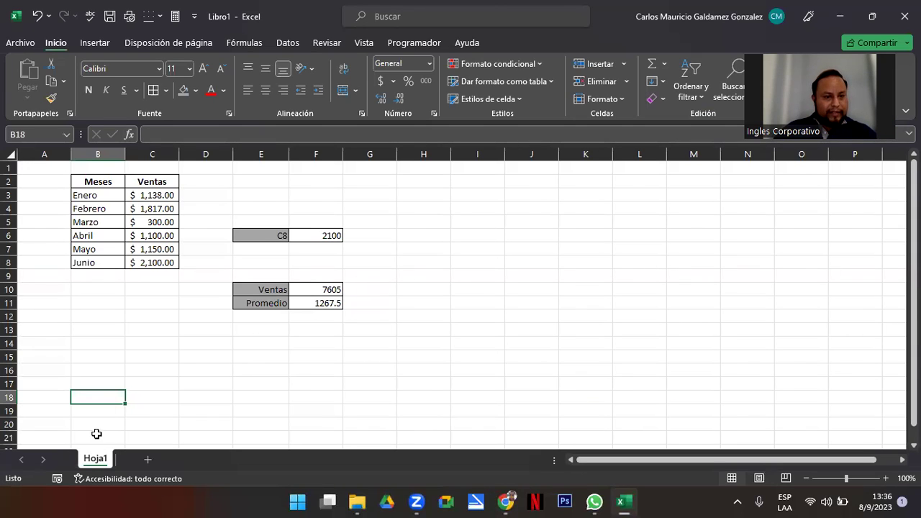
ctrl+click(97, 434)
Give B18 and B21 borders and a grey fill.
click(154, 93)
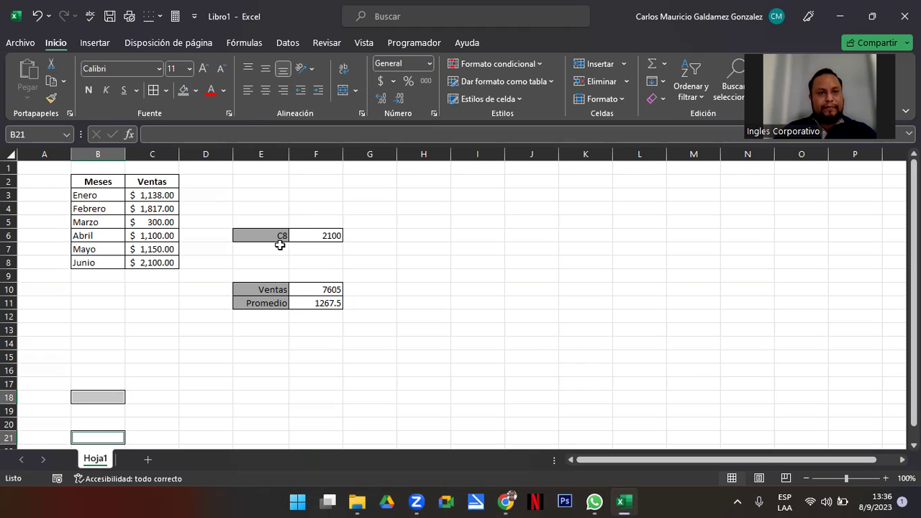
click(183, 90)
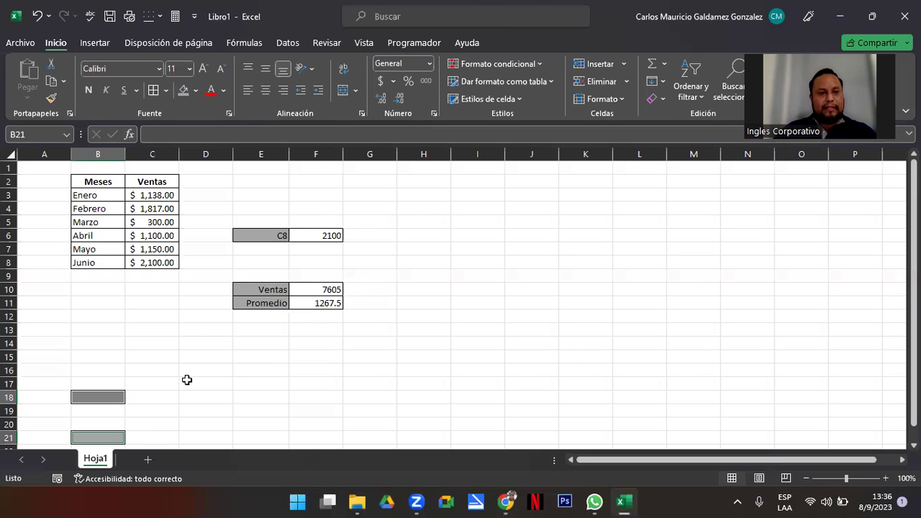
key(alt+Tab)
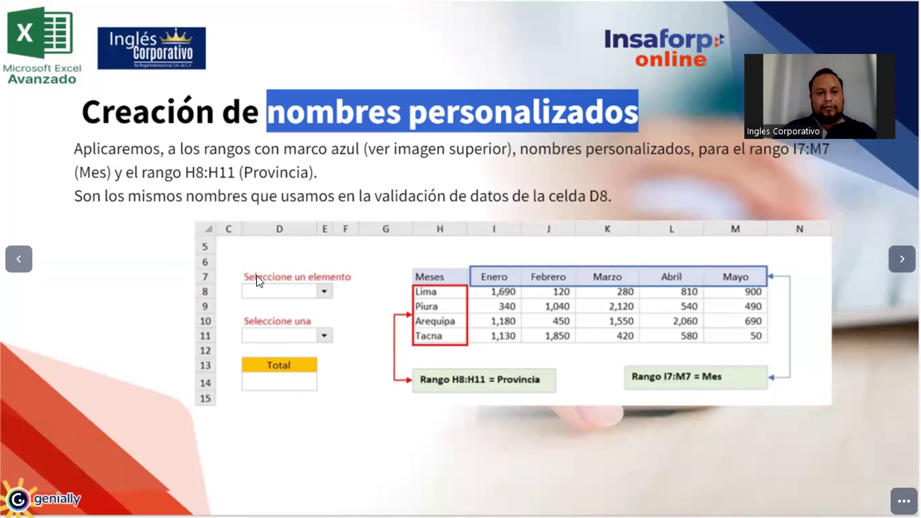
key(alt+Tab)
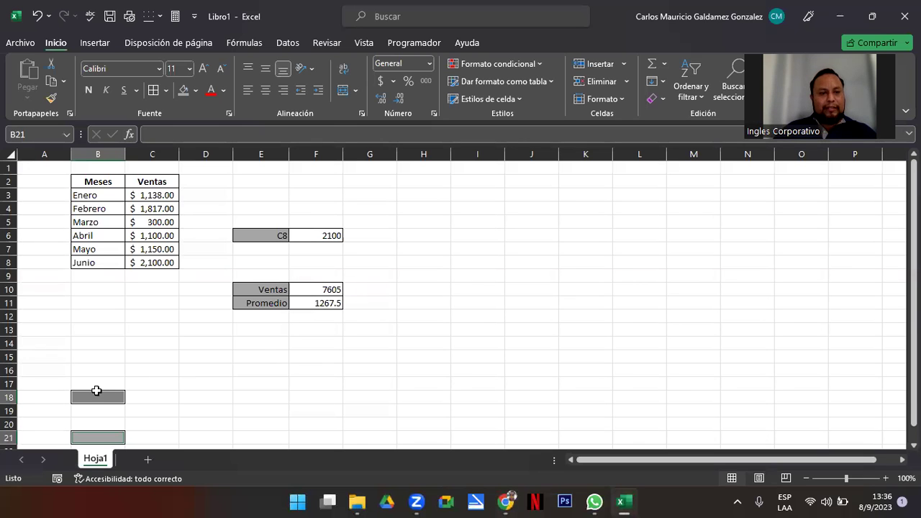
click(95, 385)
Type the label 'Seleccione un elemento' in B17.
text(Seleccione un elemento)
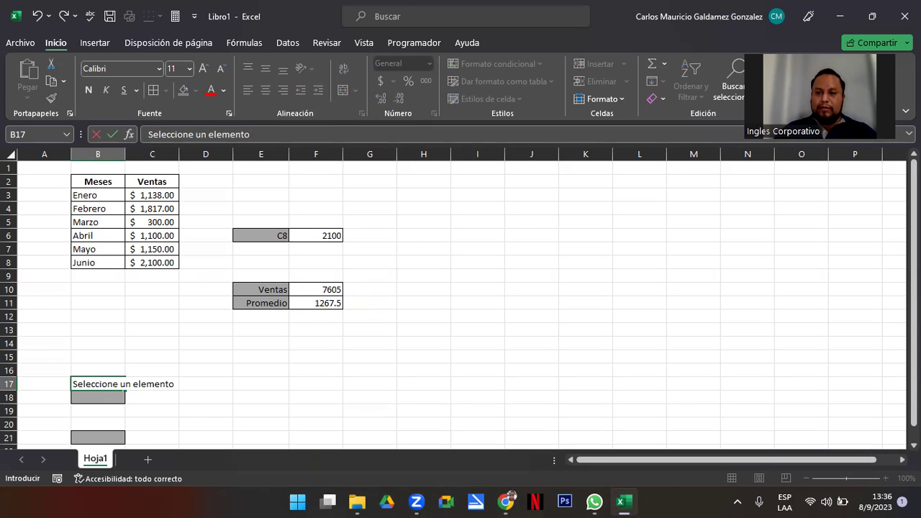
scroll(461, 302, down, 1)
scroll(460, 302, down, 1)
scroll(460, 303, down, 1)
scroll(461, 302, down, 1)
scroll(461, 302, down, 1)
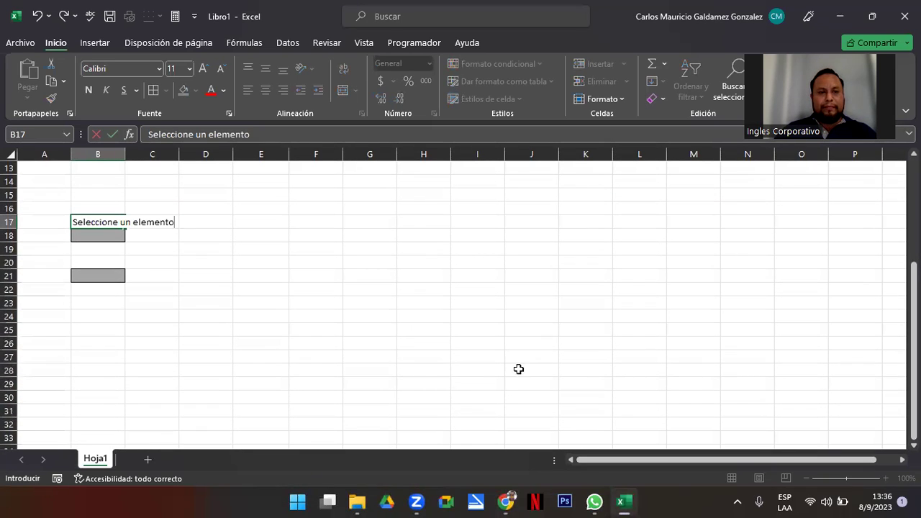
key(Return)
key(Down)
key(Down)
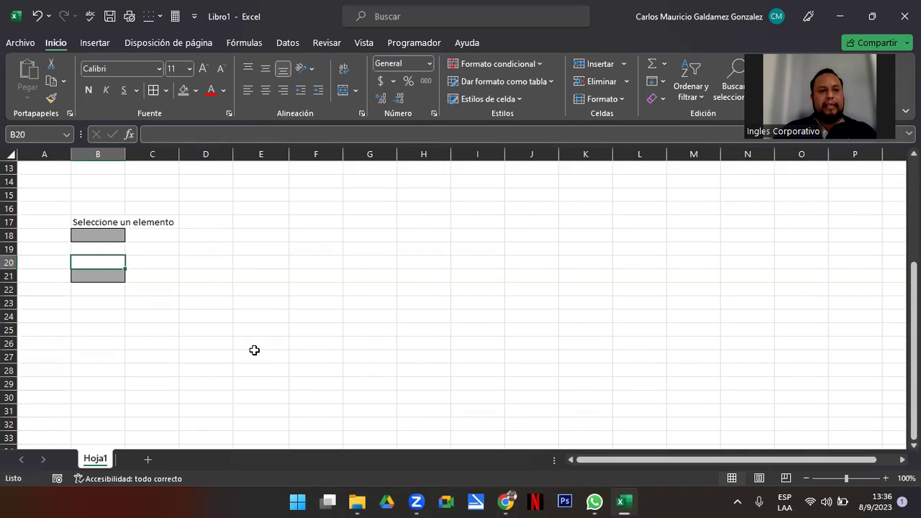
Enter the label 'Seleccione una' in B20.
key(alt+Tab)
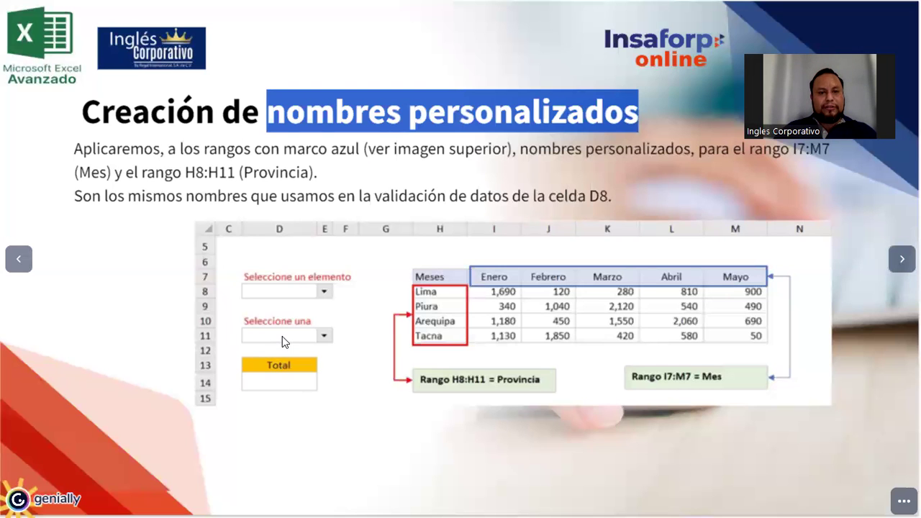
key(alt+Tab)
text(Se)
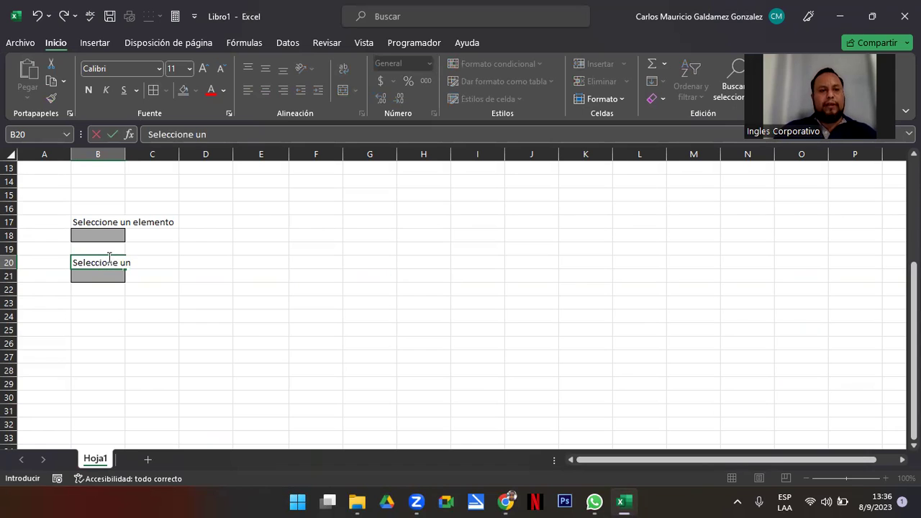
key(Return)
key(alt+Tab)
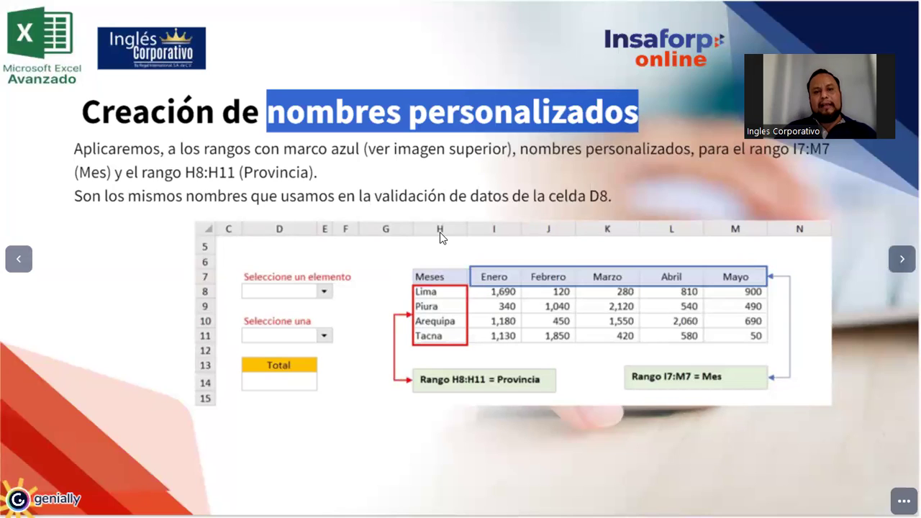
key(alt+Tab)
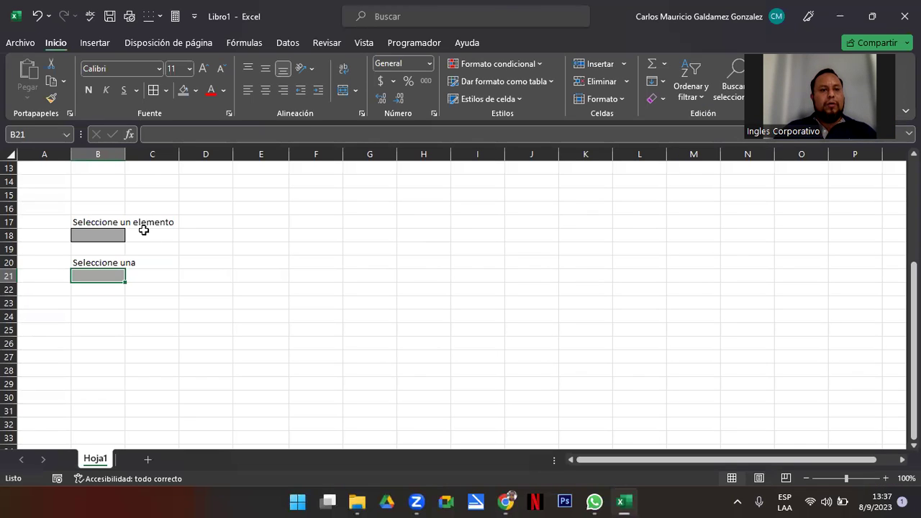
Enter the header MESES in cell F18.
click(155, 236)
click(209, 236)
click(272, 238)
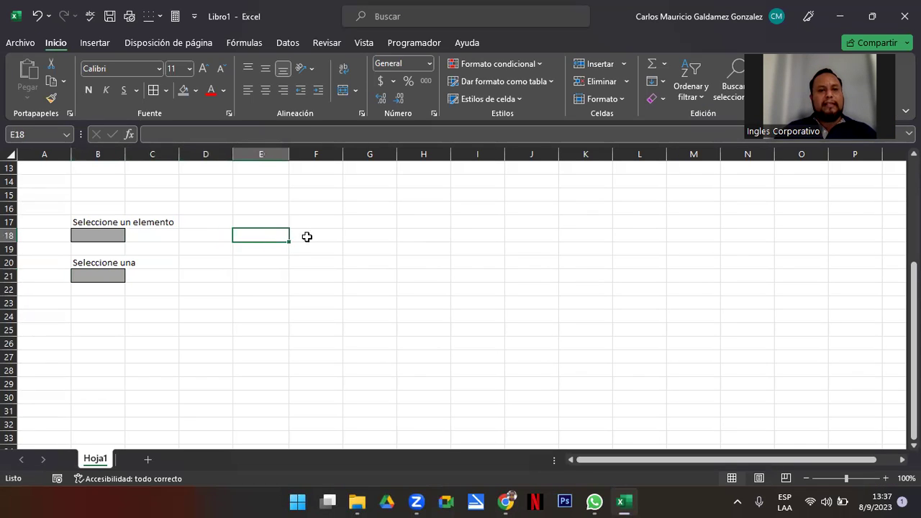
click(309, 237)
text(MESES)
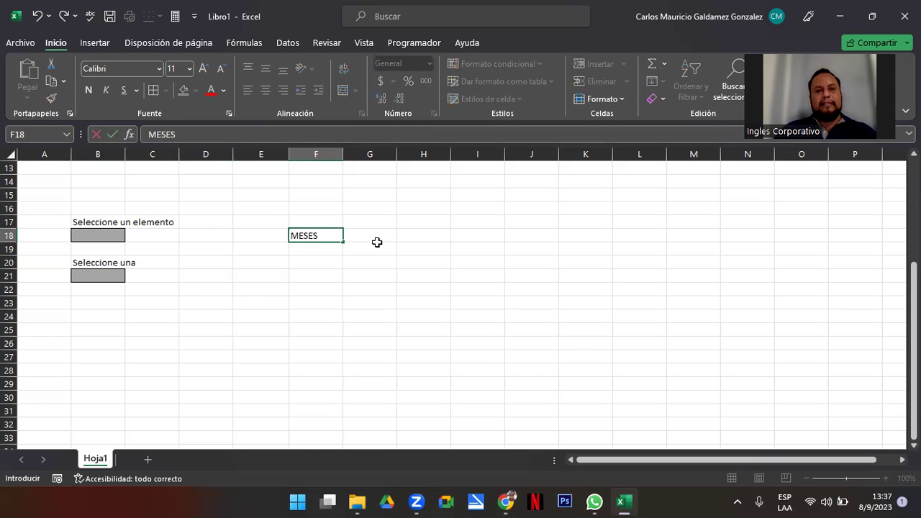
key(Return)
key(alt+Tab)
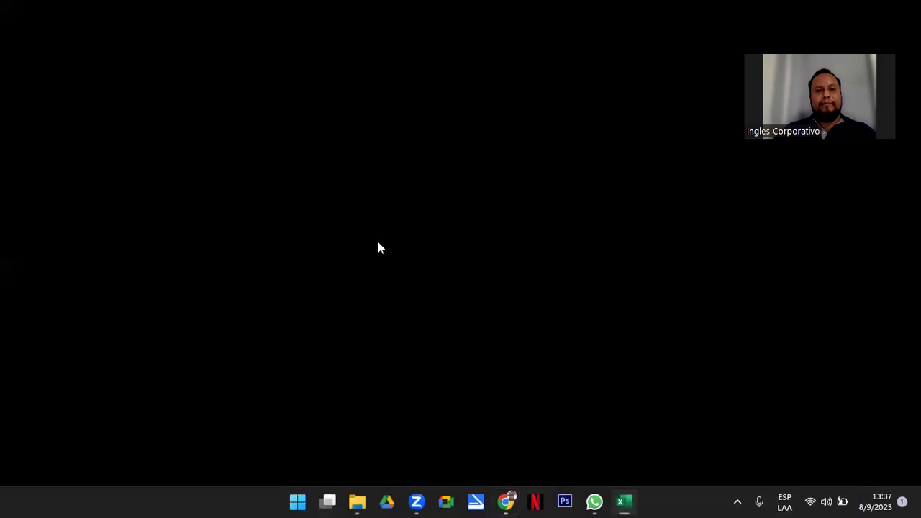
key(alt+Tab)
Fill G18:L18 with the months Enero through Junio.
click(368, 234)
text(Enero)
key(Tab)
text(Fe)
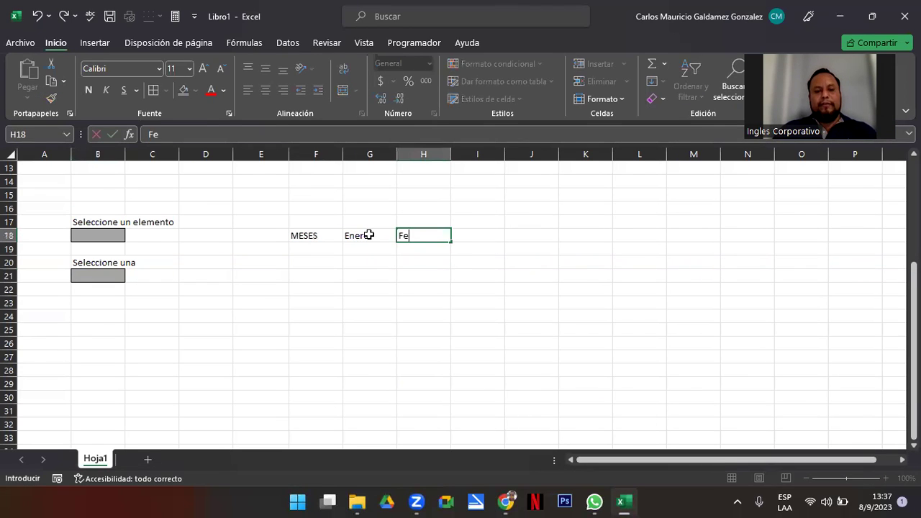
key(Tab)
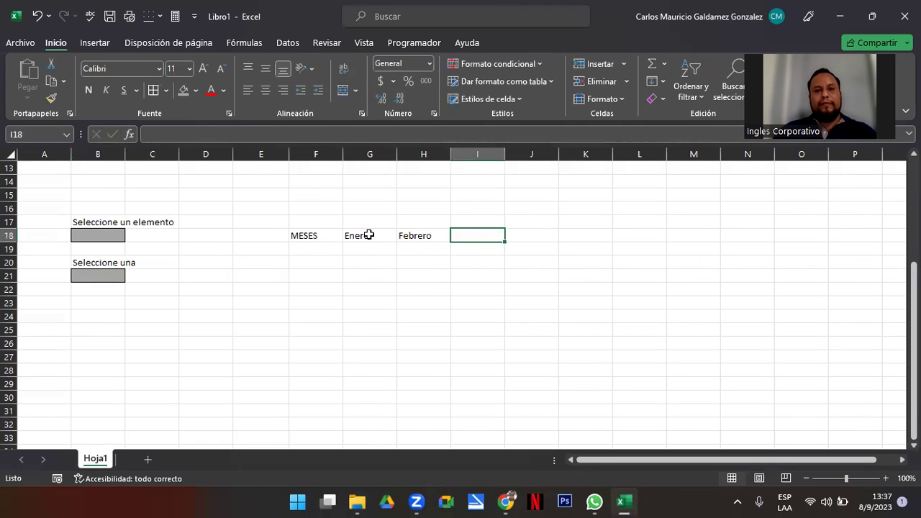
drag(369, 235, 401, 232)
key(alt+Tab)
key(alt+Tab)
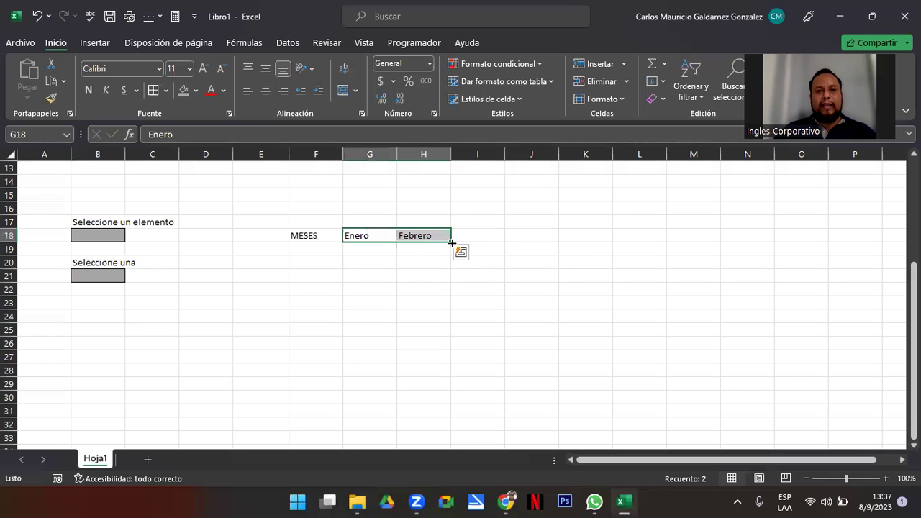
drag(499, 244, 651, 246)
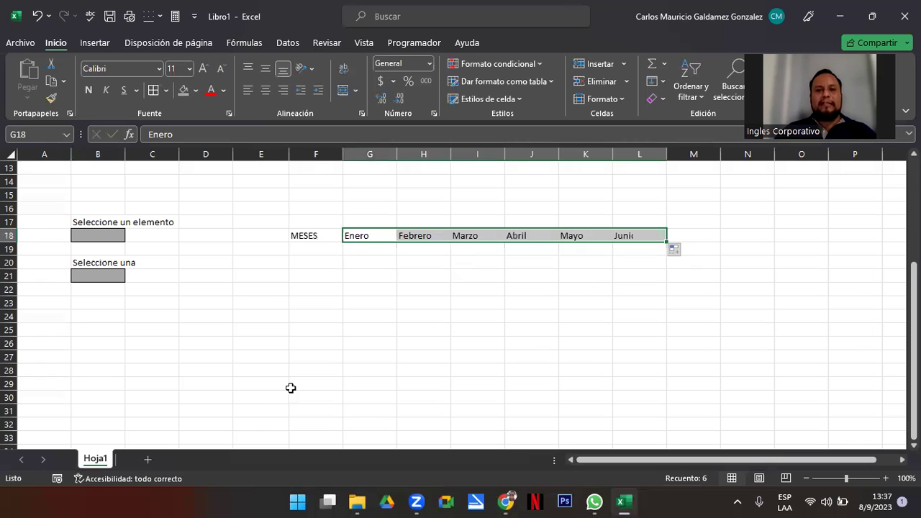
key(alt+Tab)
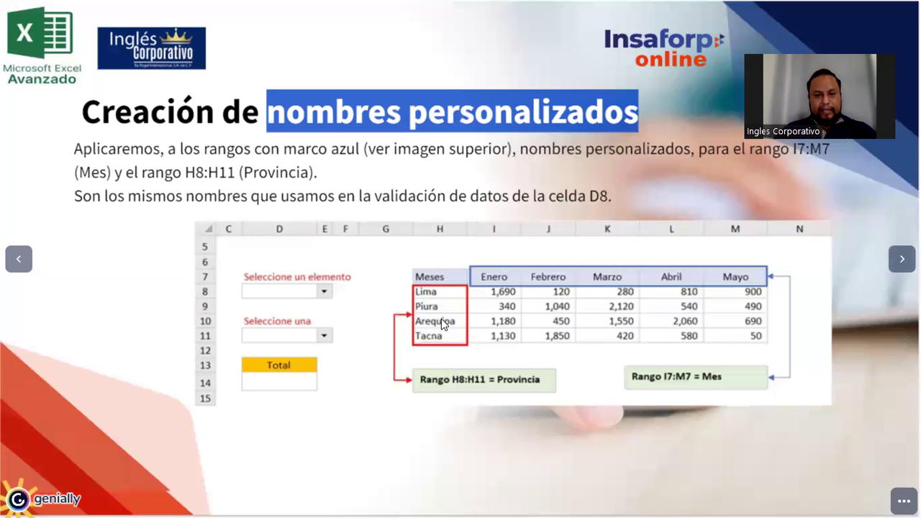
key(alt+Tab)
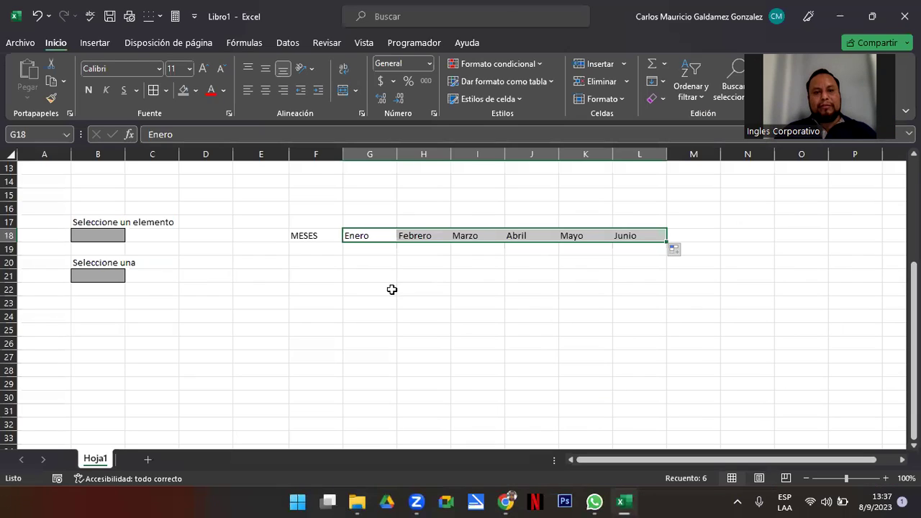
List Santa Ana and San Salvador in F19 and F20.
click(287, 248)
click(304, 248)
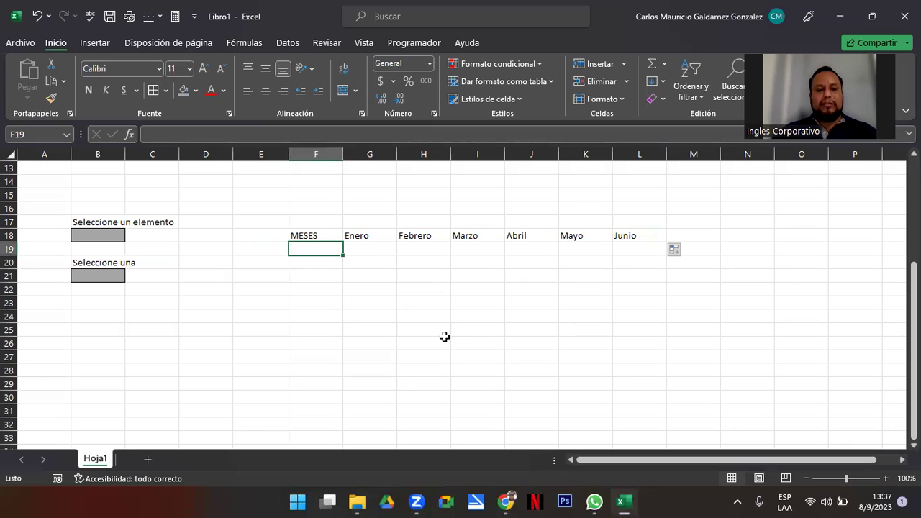
text(Sant)
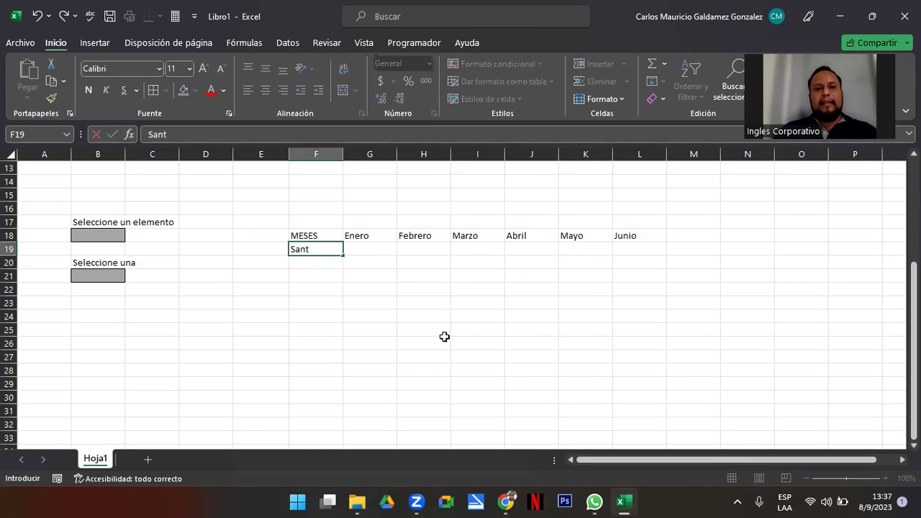
text(a A)
key(Return)
text(S)
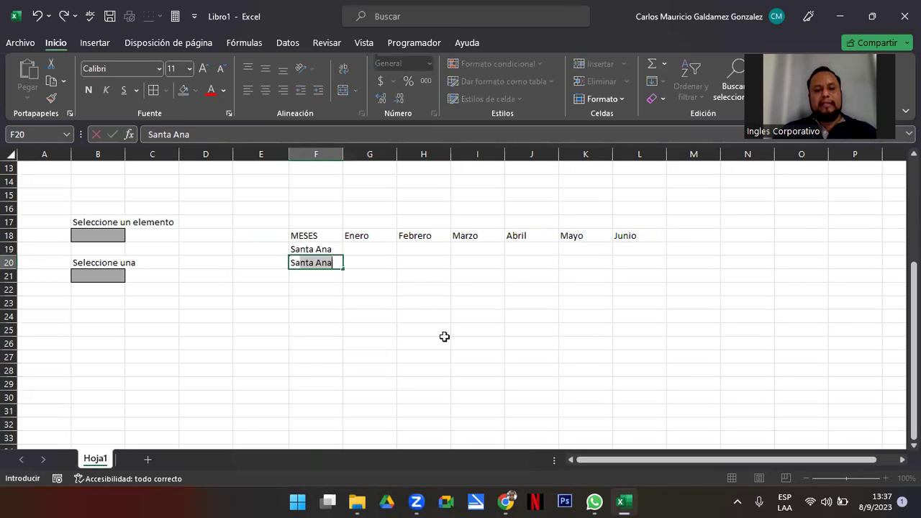
text(an Salvador)
key(Return)
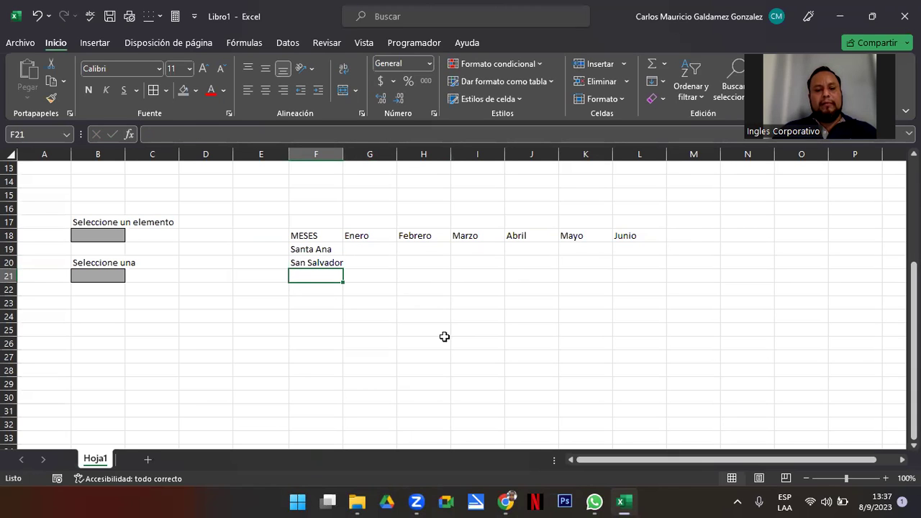
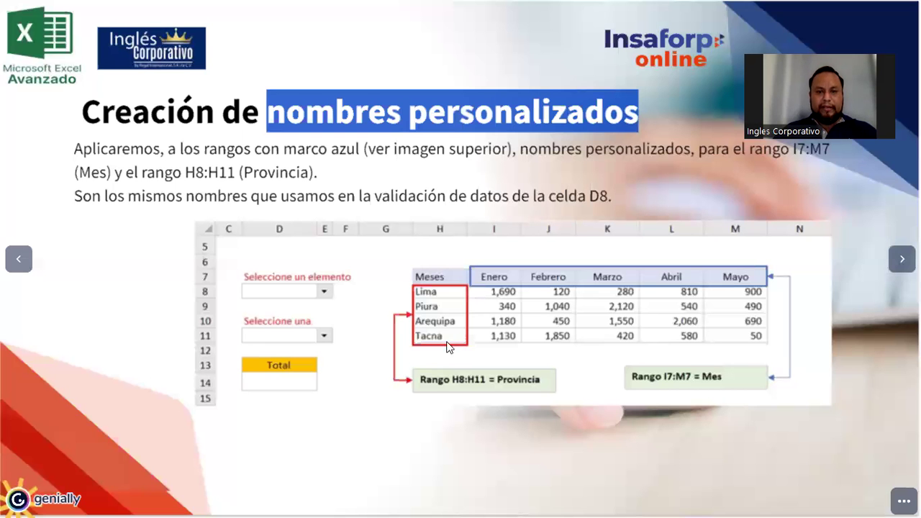
Finish San Miguel in F22 and review the Genially slide on naming ranges Mes and Provincia.
key(alt+Tab)
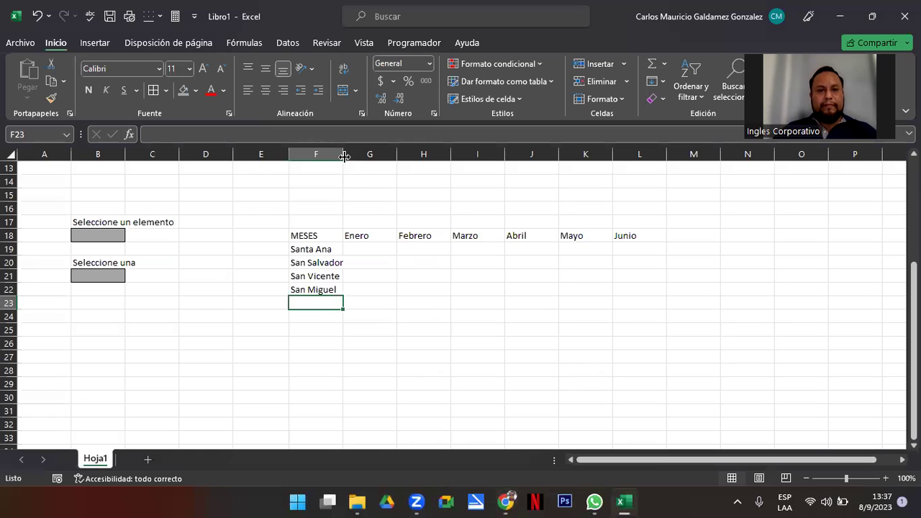
key(alt+Tab)
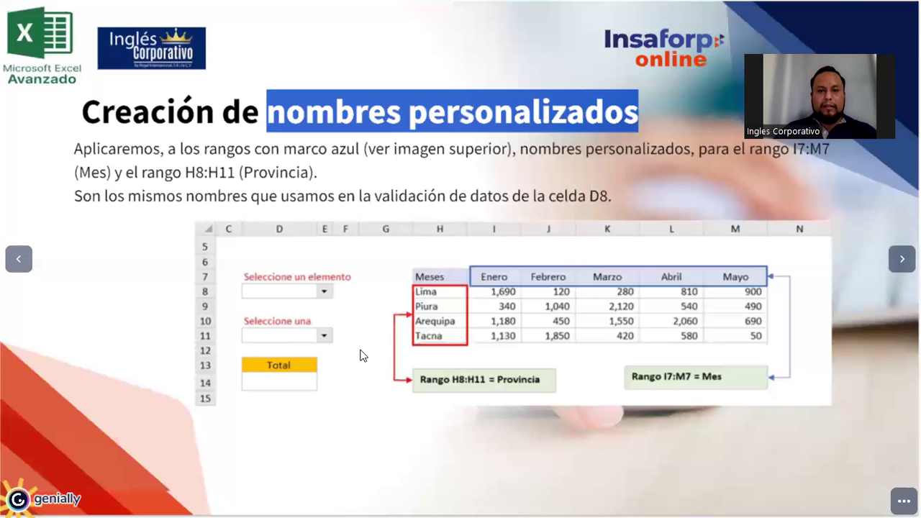
key(alt+Tab)
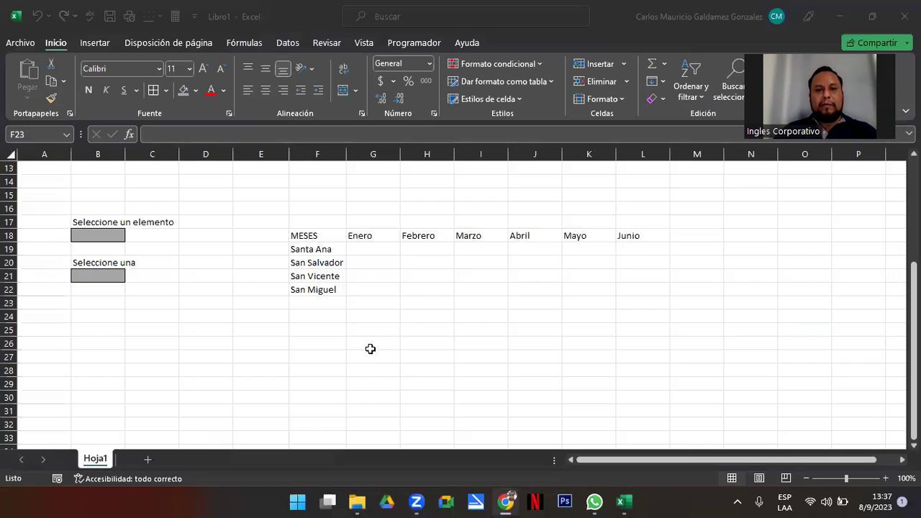
Enter =ALEATORIO.ENTRE(1201;3150) in G19, the Santa Ana cell under Enero.
click(382, 249)
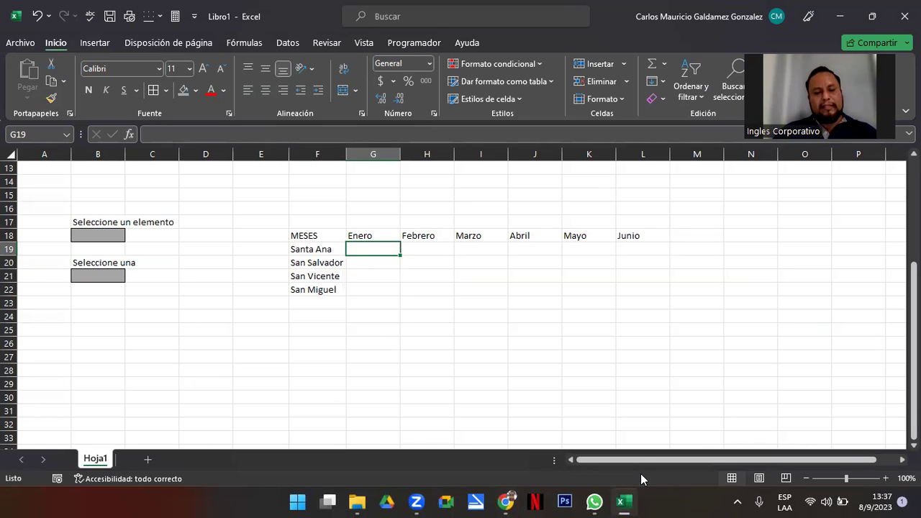
text(=)
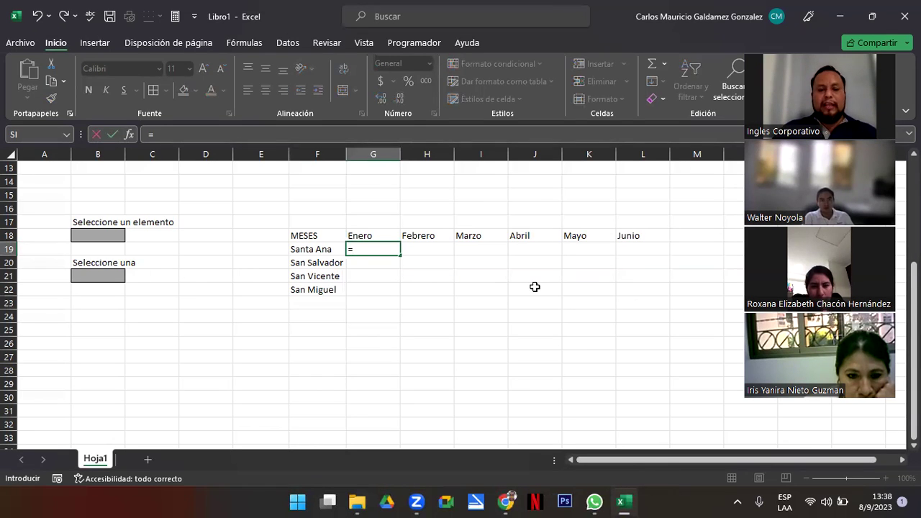
text(aleatorio)
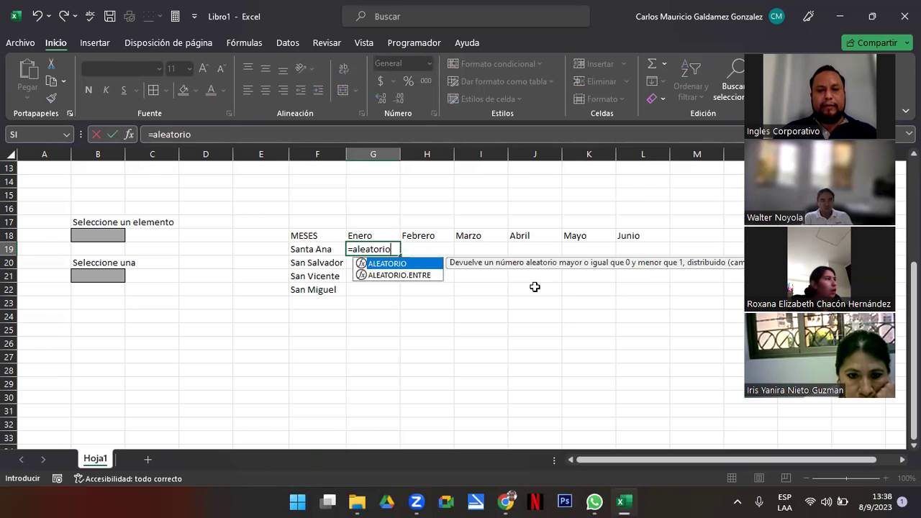
key(Down)
key(Tab)
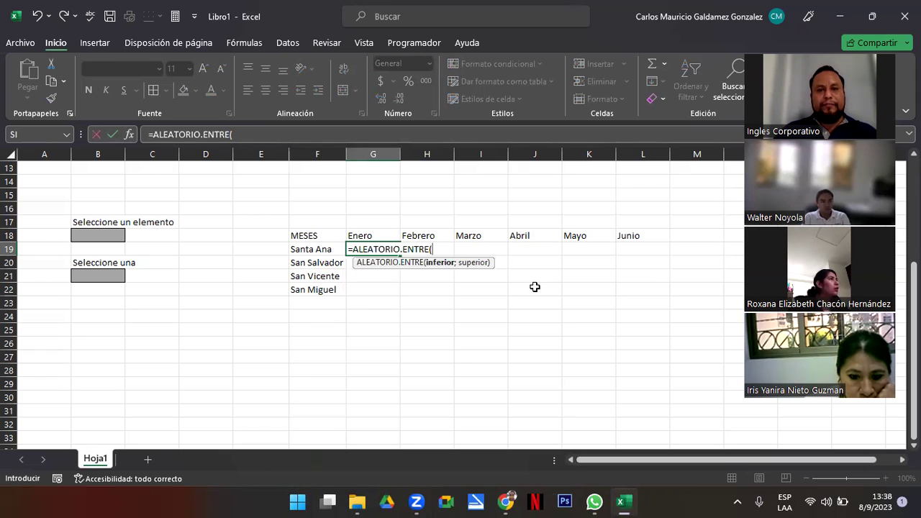
text(1201;)
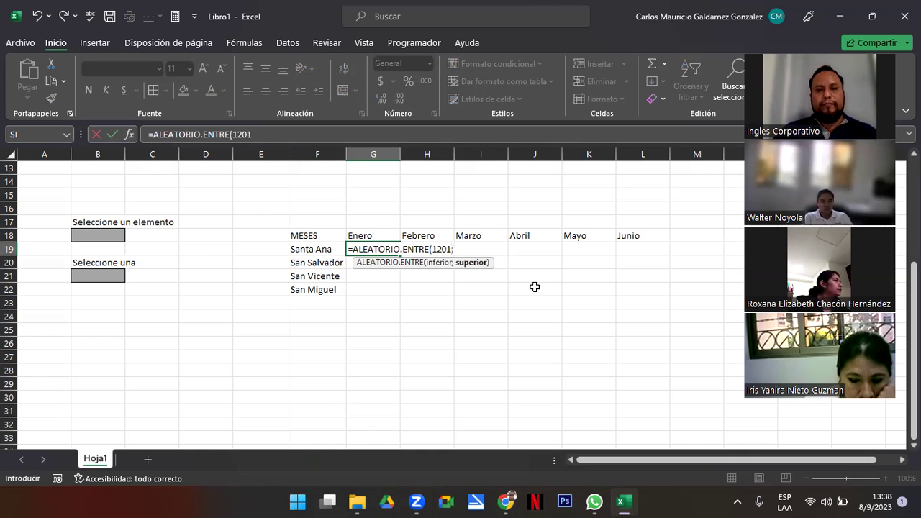
text(3150))
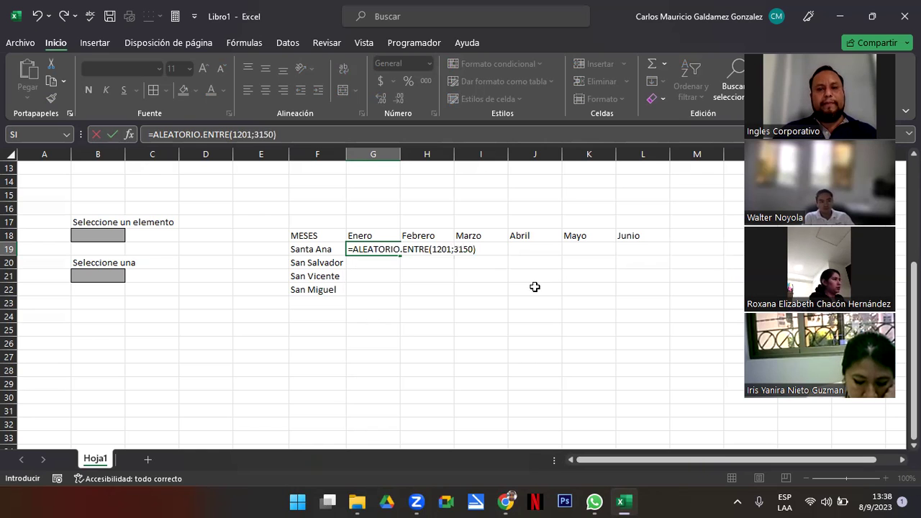
key(ctrl+Return)
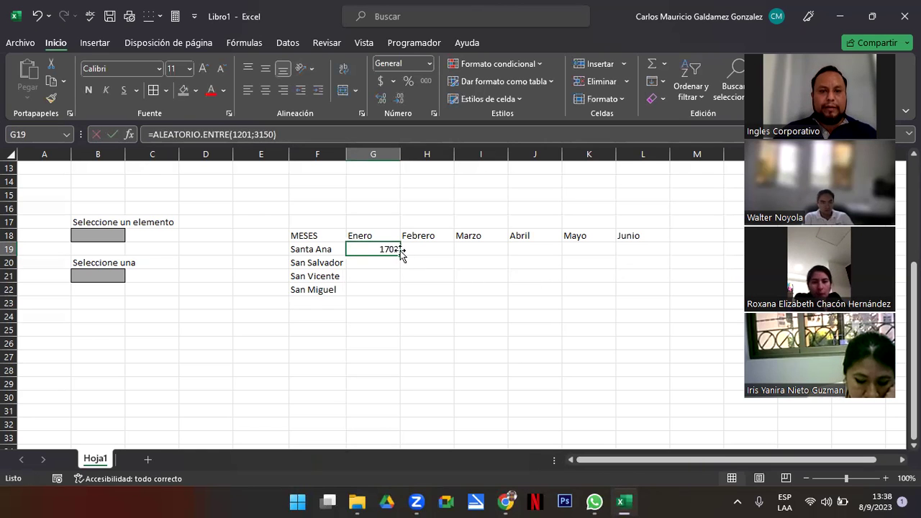
Fill the random-number formula across G19:L22 and paste the results back as fixed values.
mouse_move(401, 255)
mouse_down()
mouse_move(661, 313)
mouse_move(669, 260)
mouse_move(670, 294)
mouse_up()
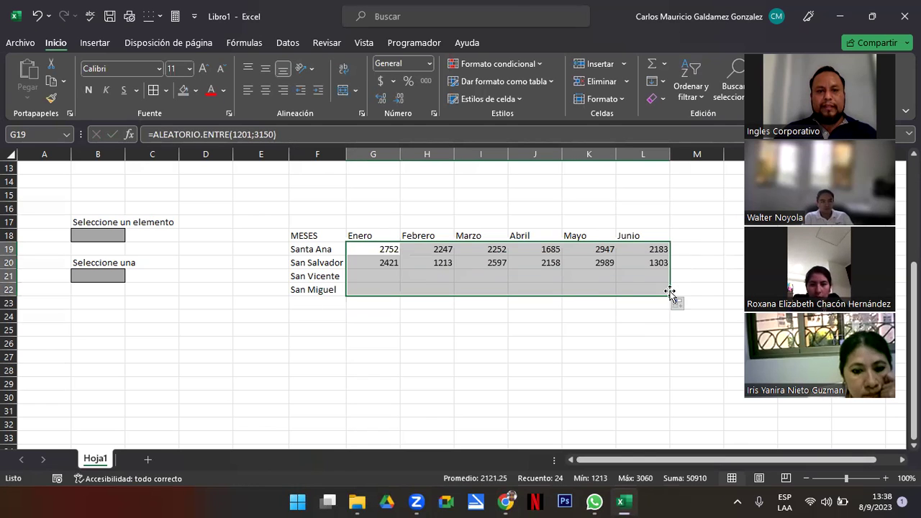
key(ctrl+c)
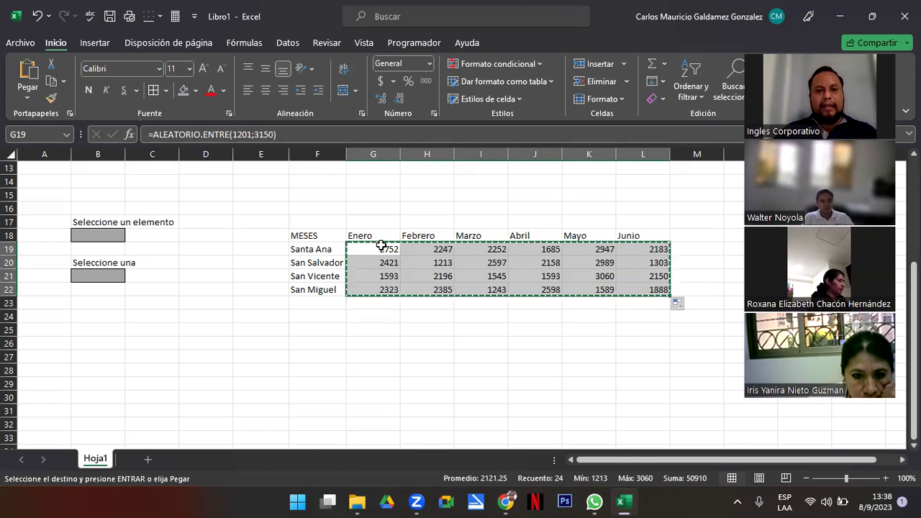
right_click(383, 249)
click(438, 193)
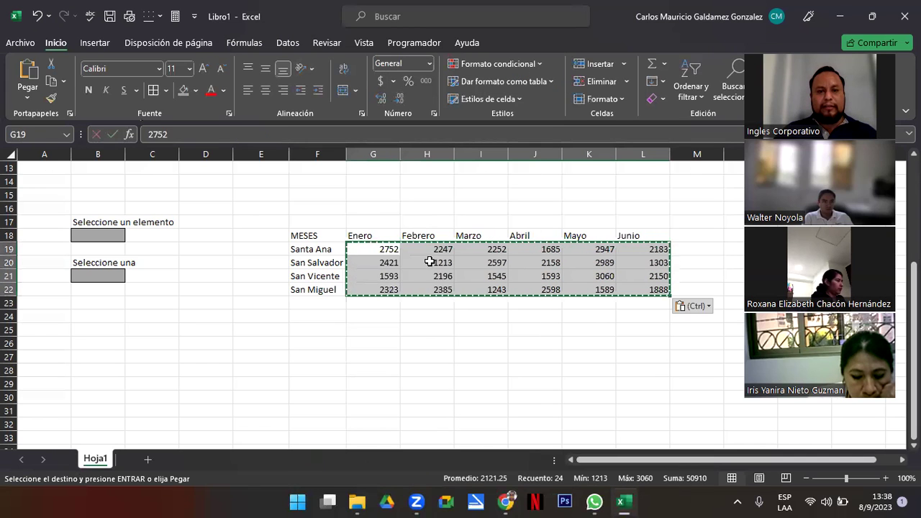
click(383, 264)
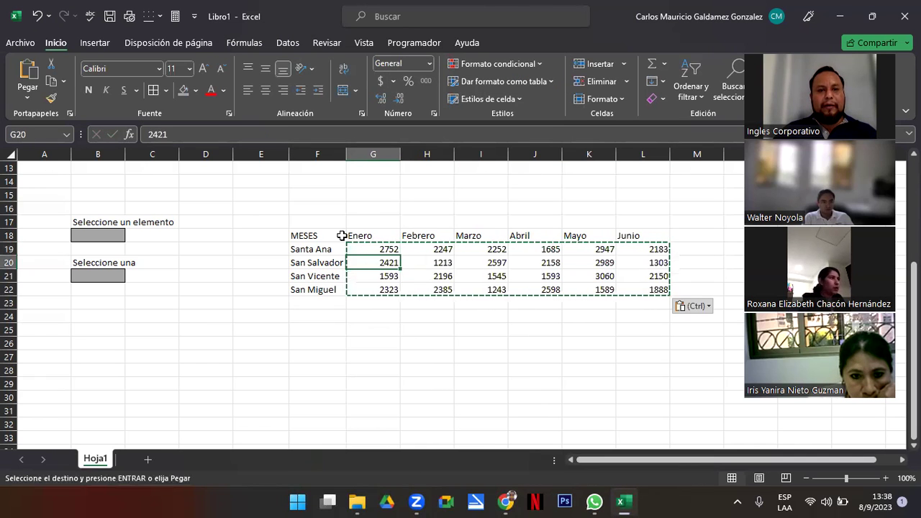
Give the F18:L22 table all borders and centred text.
drag(324, 235, 658, 290)
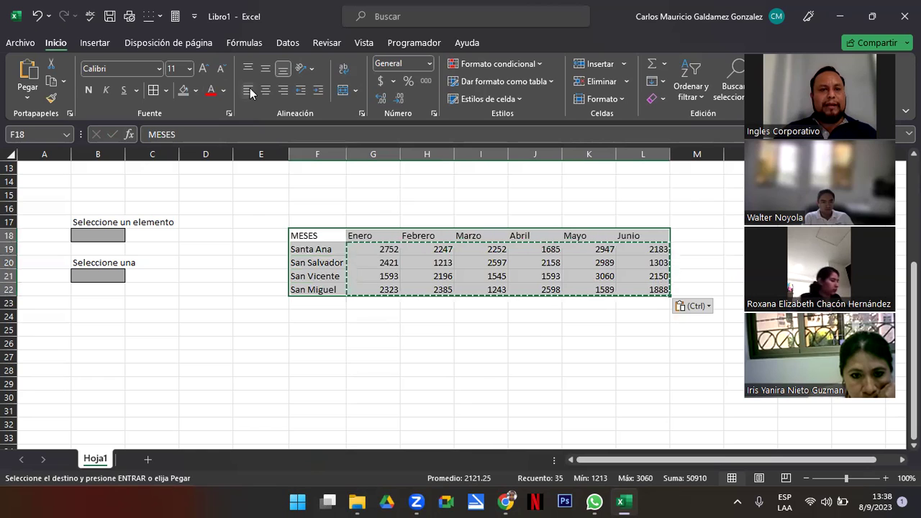
click(153, 90)
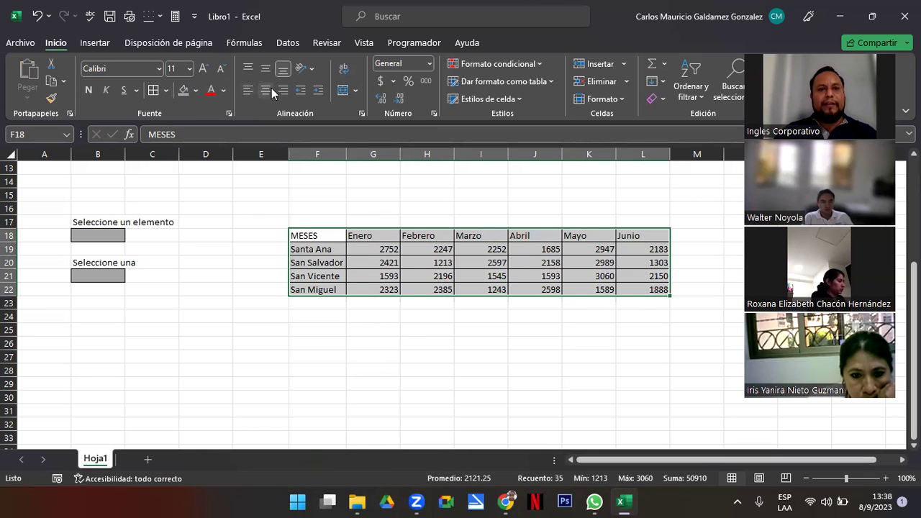
click(265, 90)
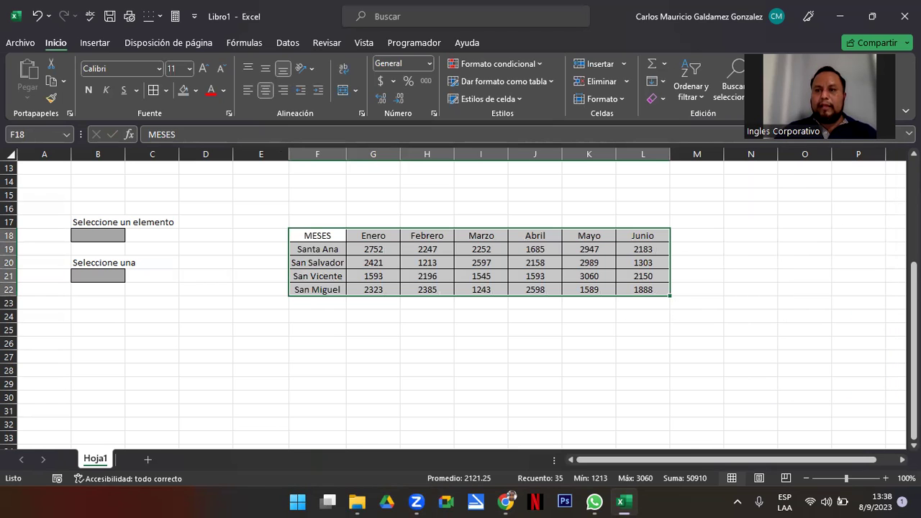
scroll(576, 408, up, 1)
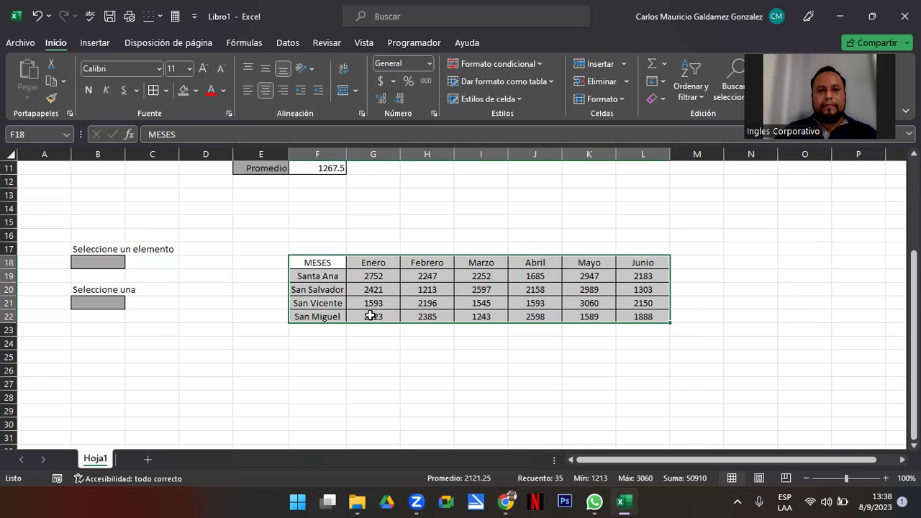
scroll(370, 316, up, 1)
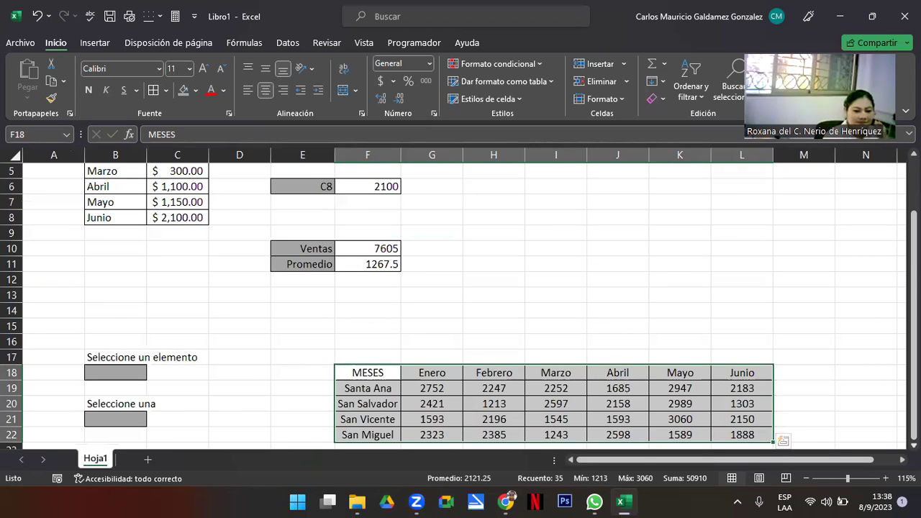
scroll(461, 303, down, 3)
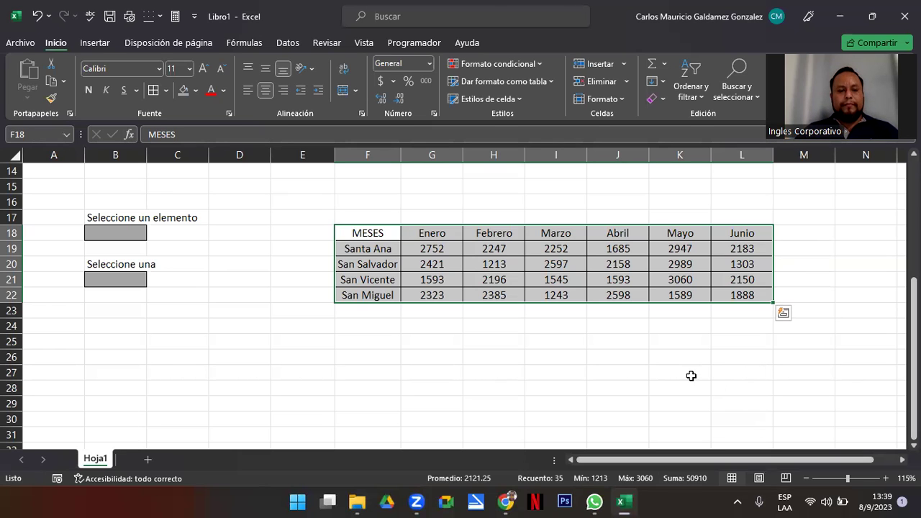
key(alt+Tab)
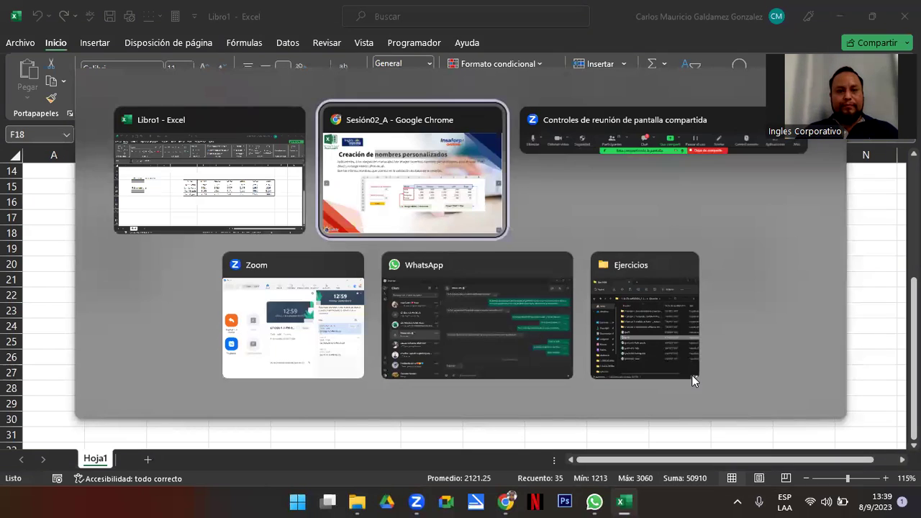
key(alt+Tab)
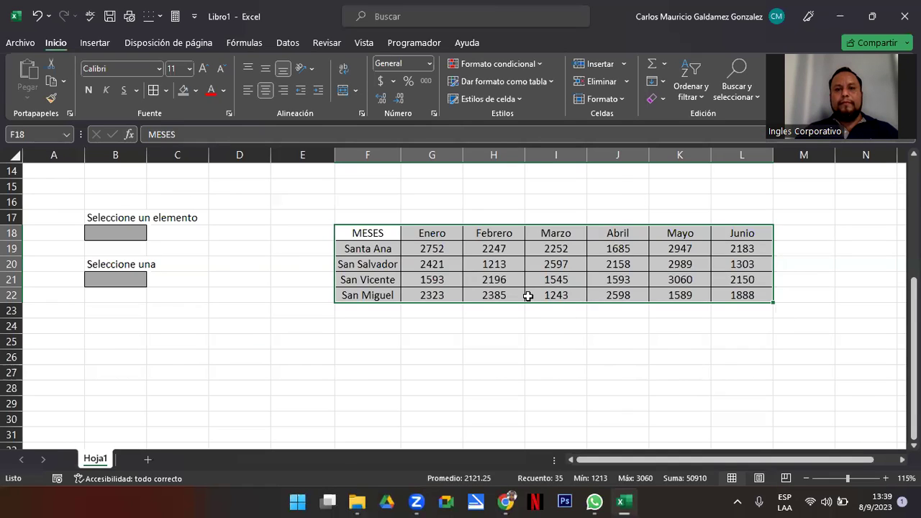
click(529, 295)
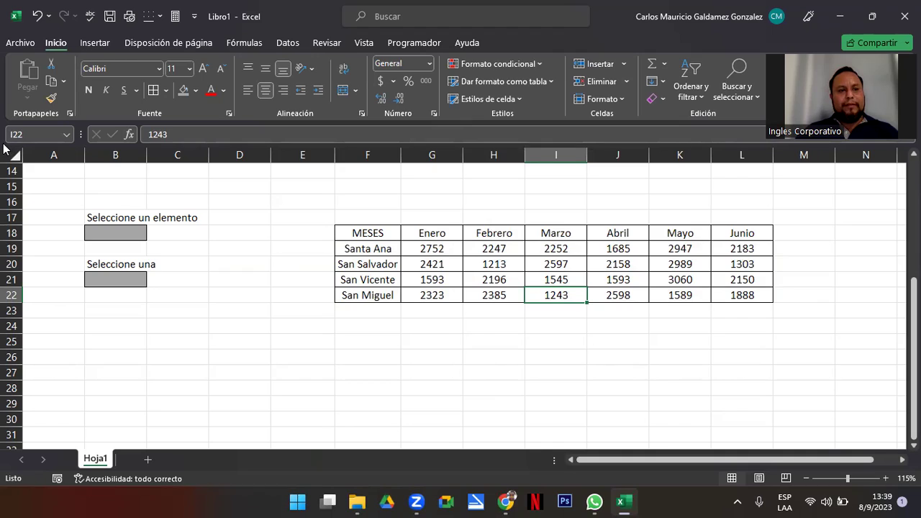
key(super+shift+s)
mouse_move(3, 143)
mouse_down()
mouse_move(825, 361)
mouse_move(782, 362)
mouse_up()
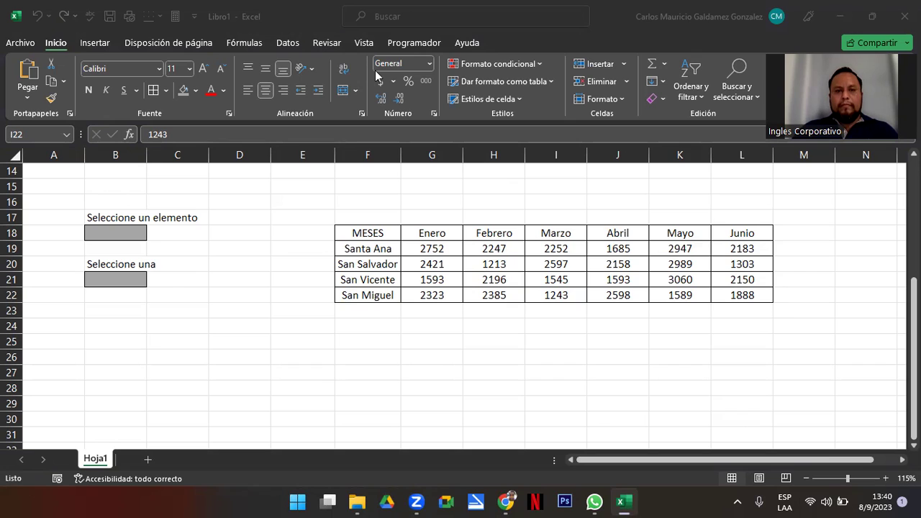
click(571, 264)
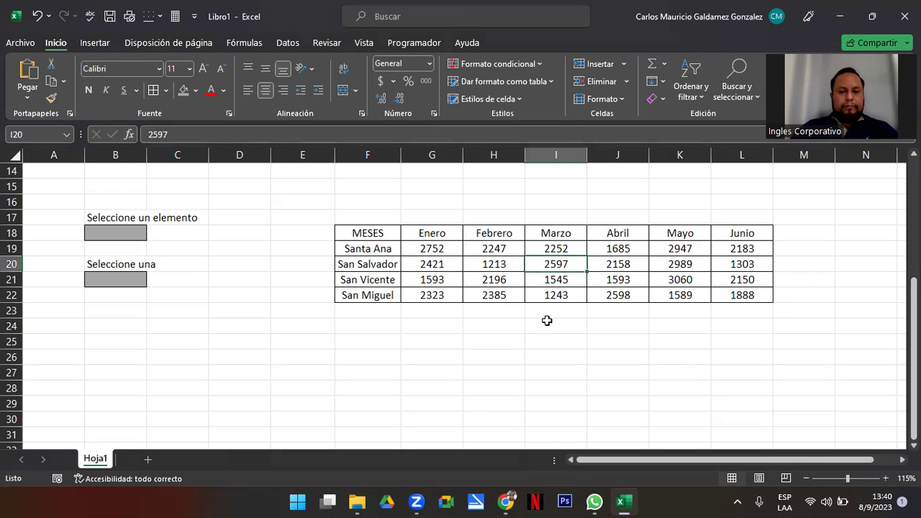
Select the monthly sales values G19:L22 for all four provinces.
drag(432, 248, 742, 295)
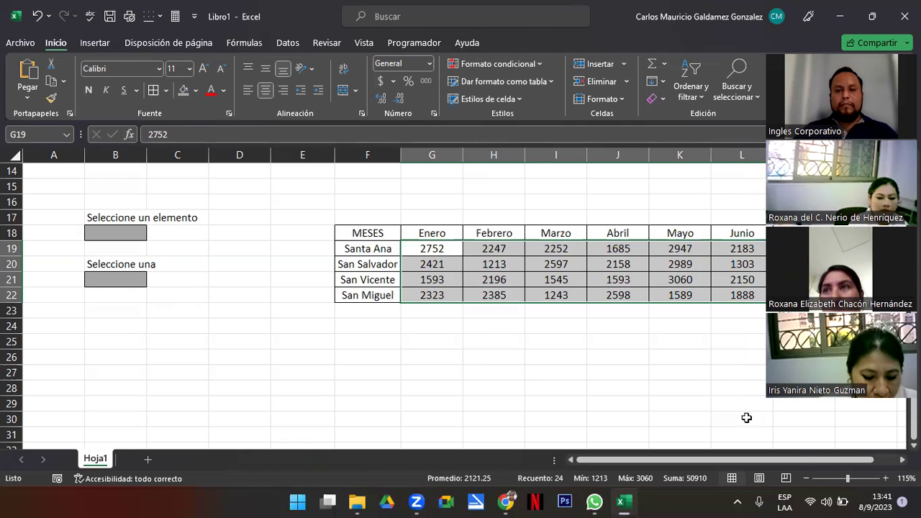
scroll(729, 457, right, 1)
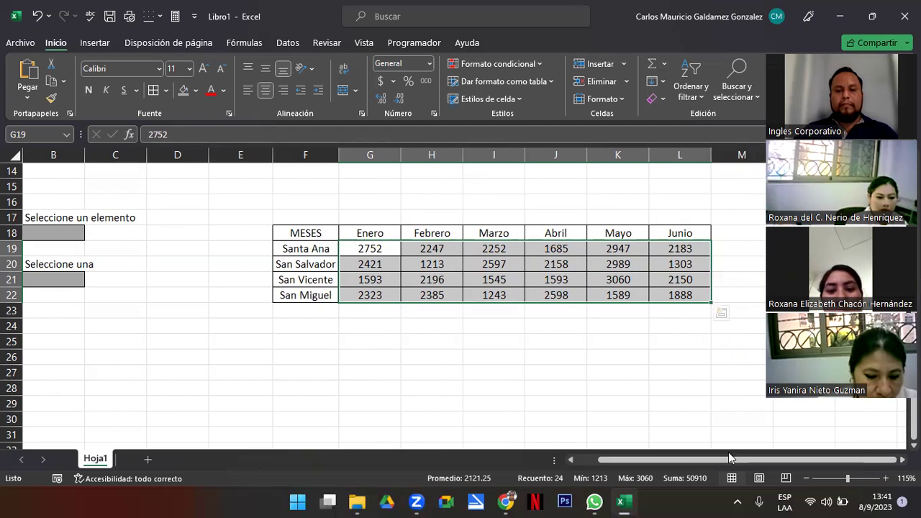
click(571, 459)
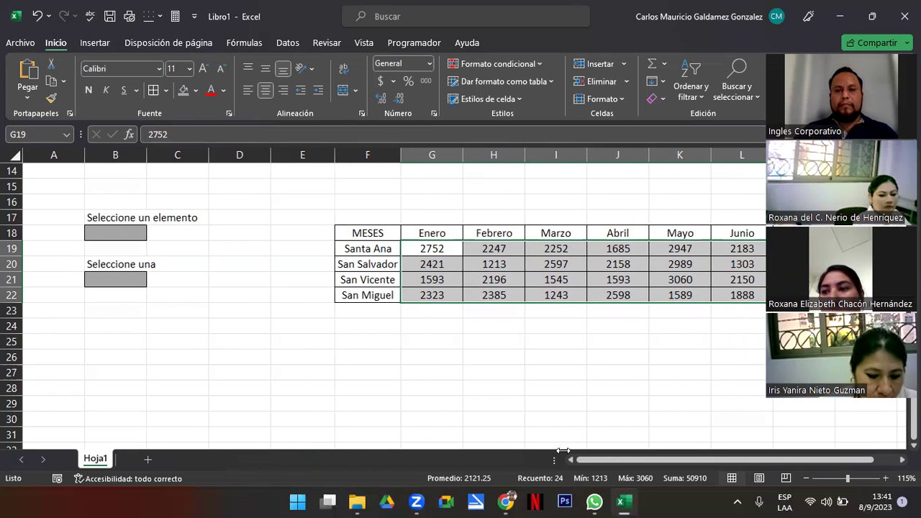
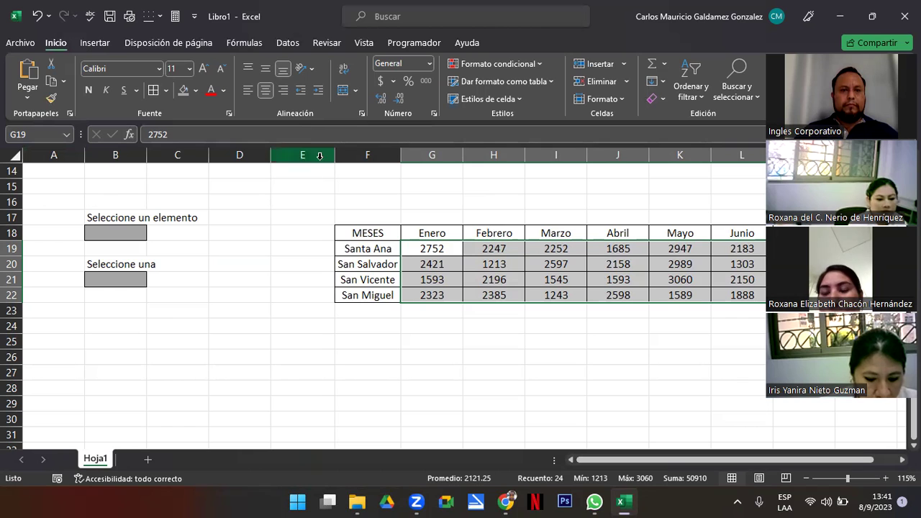
Narrow column C, then AutoFit it so the Ventas heading and dollar amounts display fully.
drag(208, 156, 163, 162)
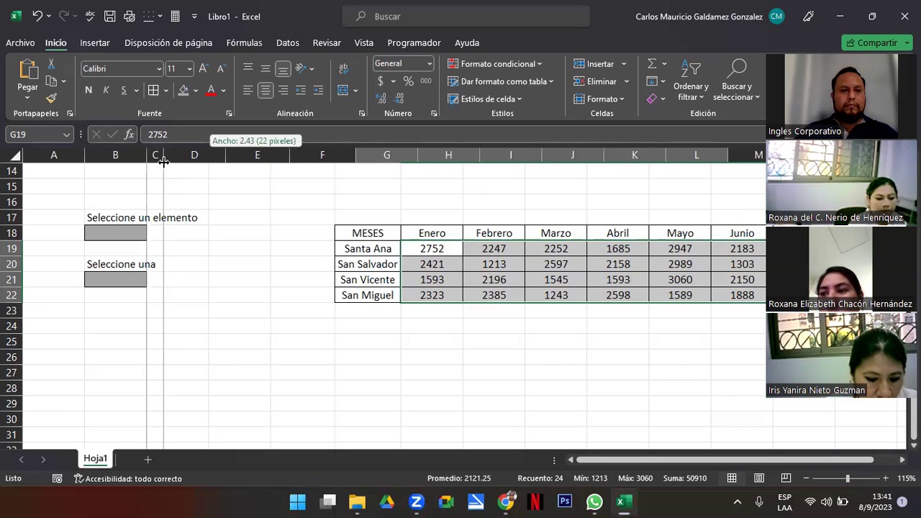
scroll(234, 226, up, 5)
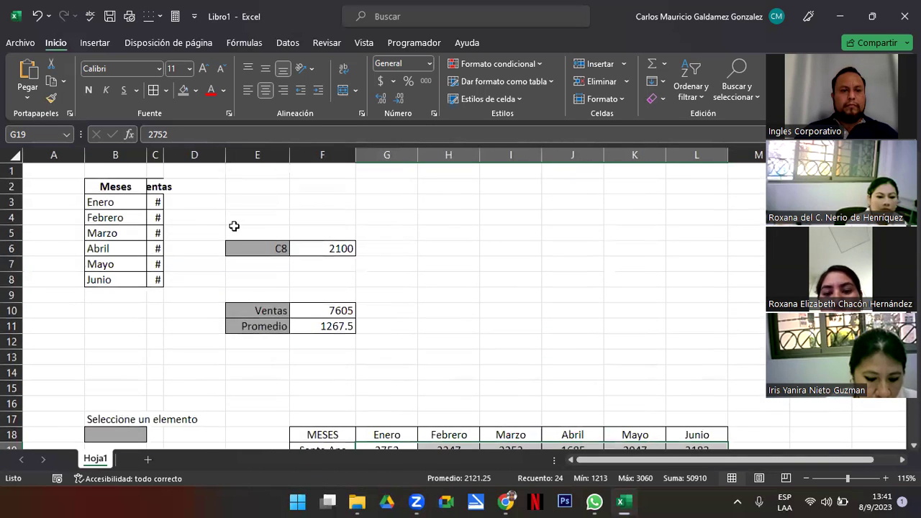
double_click(163, 155)
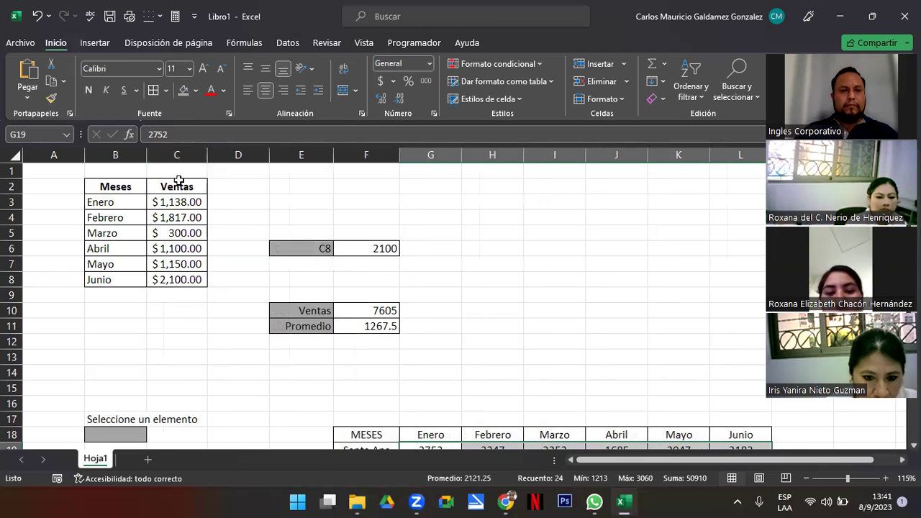
scroll(221, 264, down, 5)
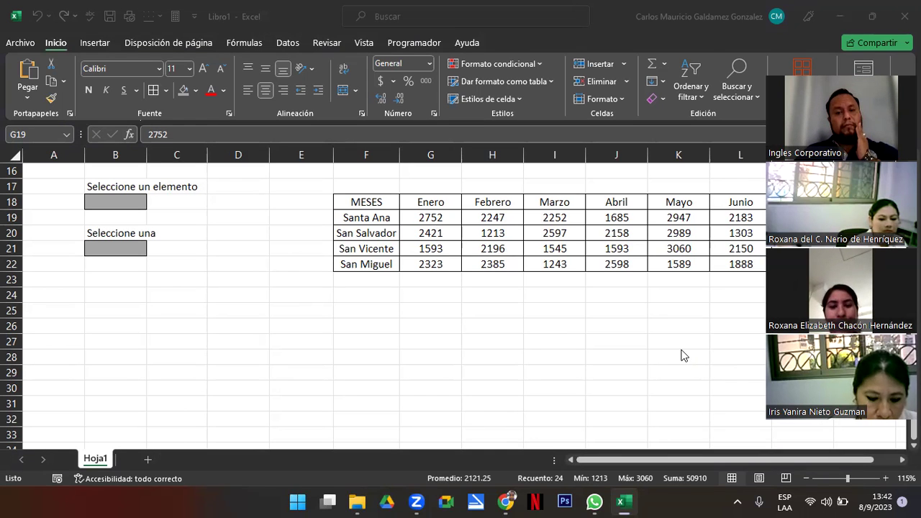
Bring up the Genially slide 'Creación de nombres personalizados' with the title deselected.
click(534, 501)
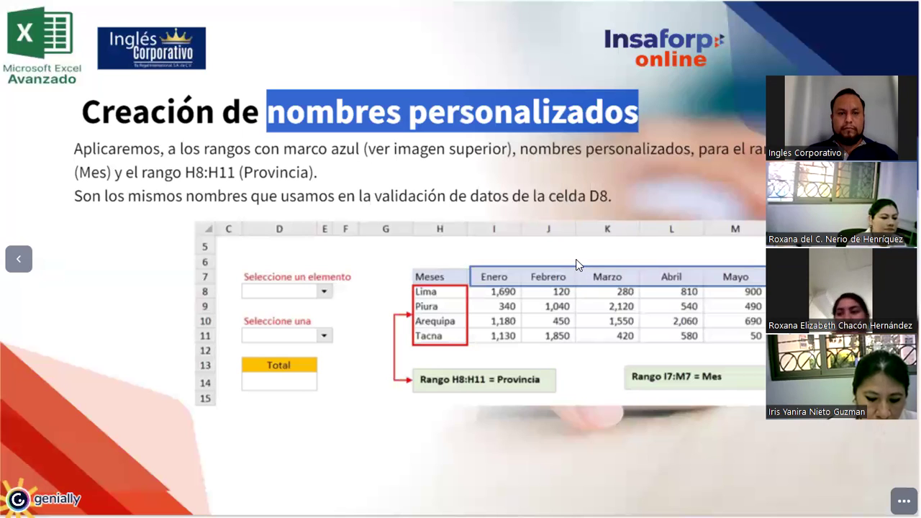
click(534, 213)
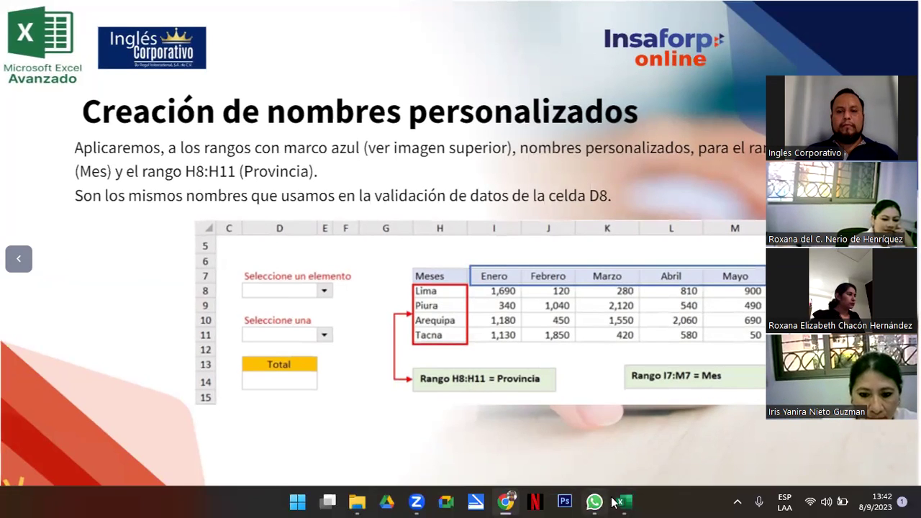
Back in Excel, enter the label Total in cell B23.
click(620, 502)
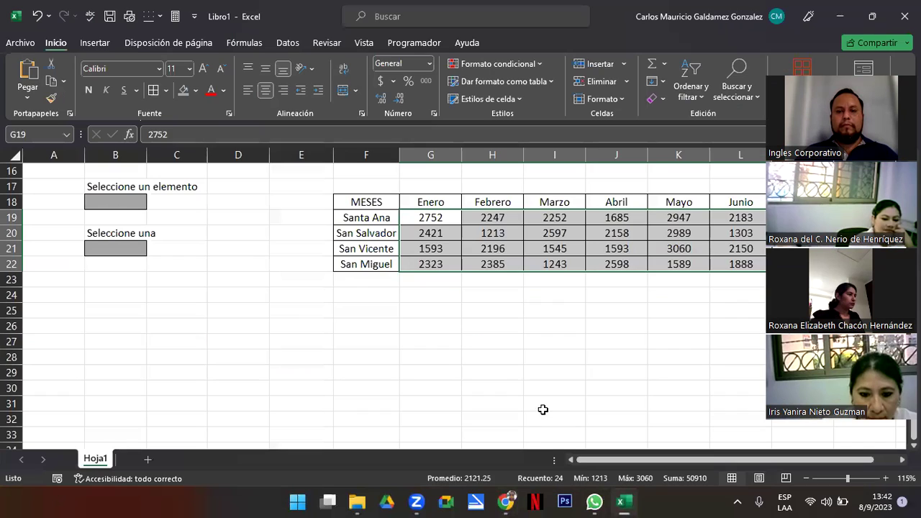
click(421, 277)
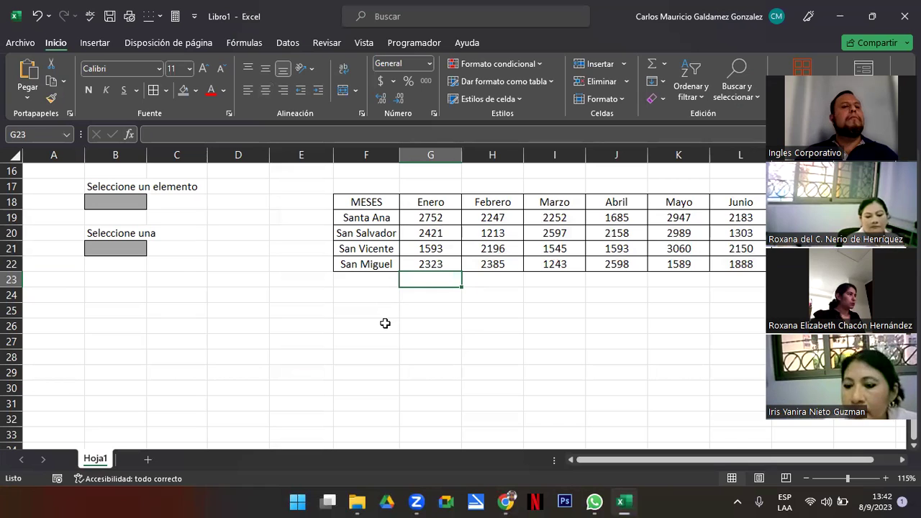
click(93, 198)
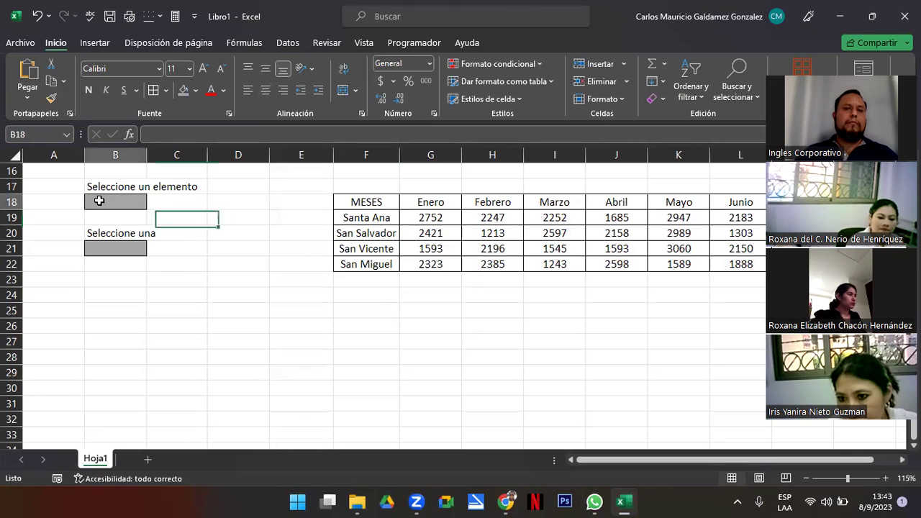
click(623, 502)
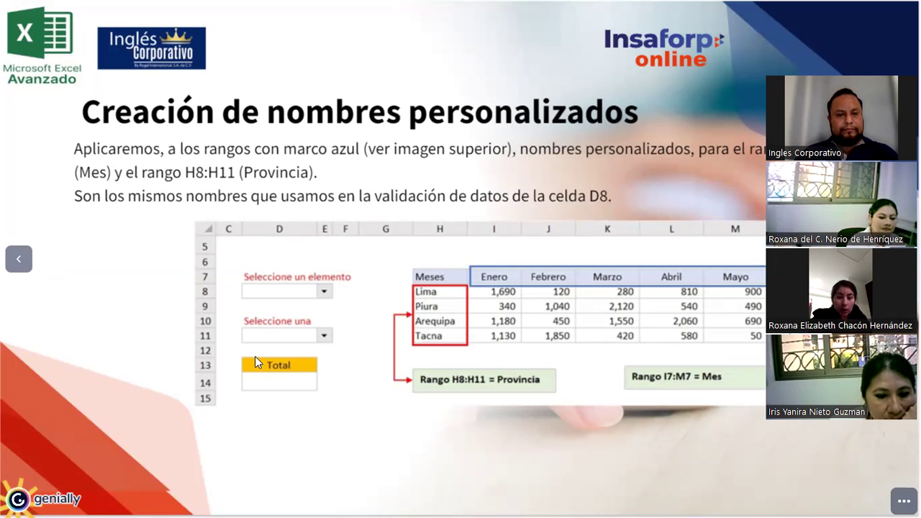
key(alt+Tab)
click(118, 278)
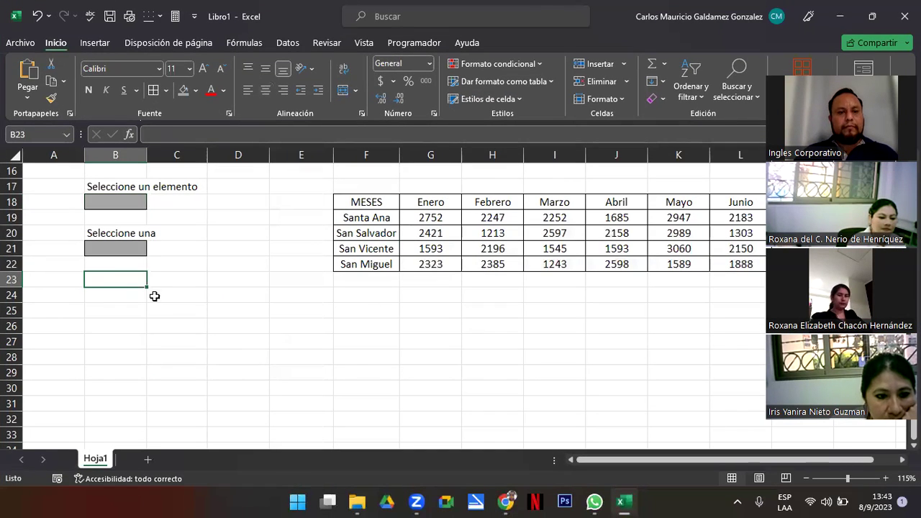
text(Total)
key(Return)
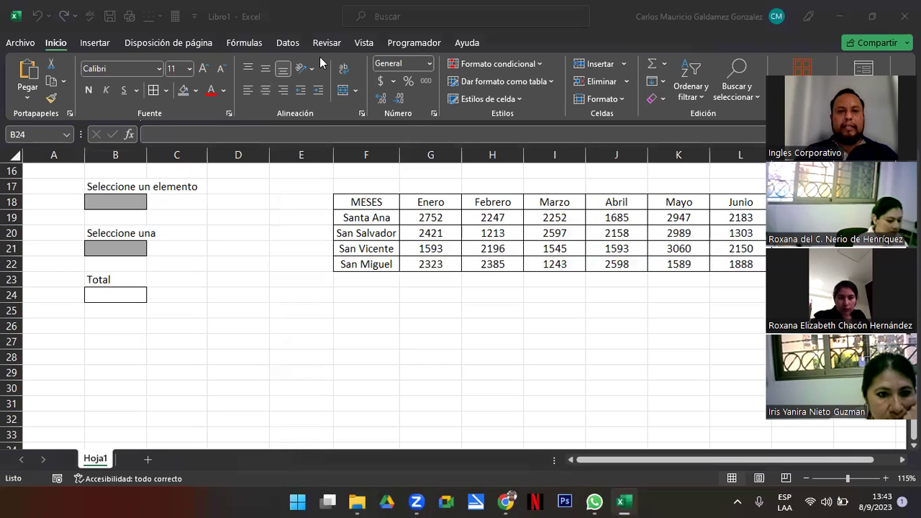
Give B23 an orange fill and centre alignment, then widen column B.
click(104, 293)
click(100, 279)
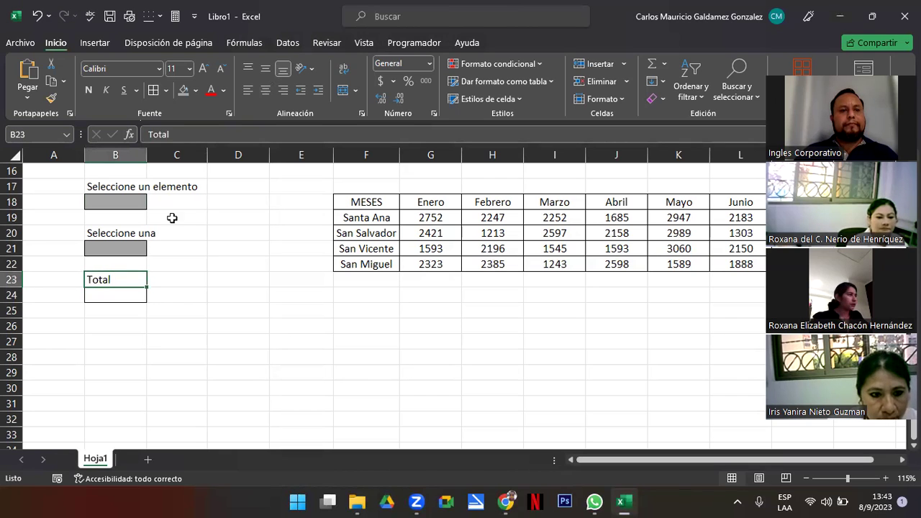
click(195, 91)
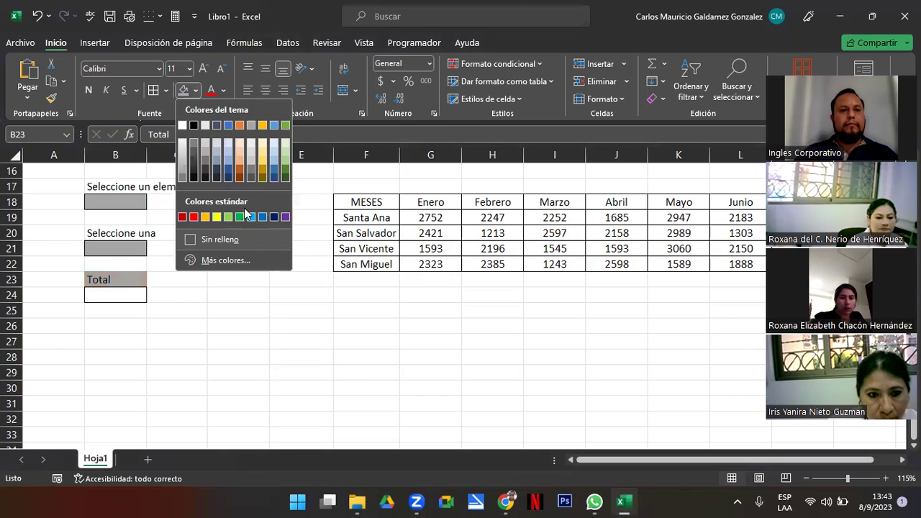
click(206, 217)
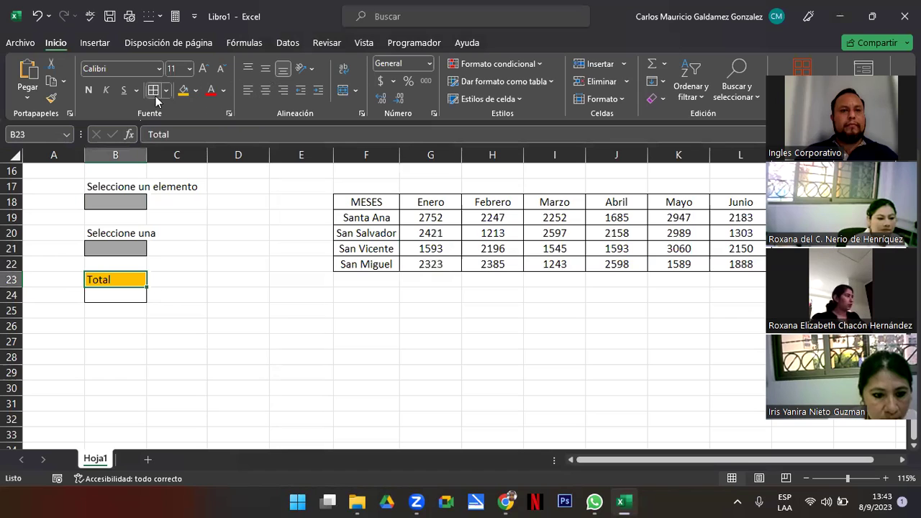
click(265, 90)
click(131, 290)
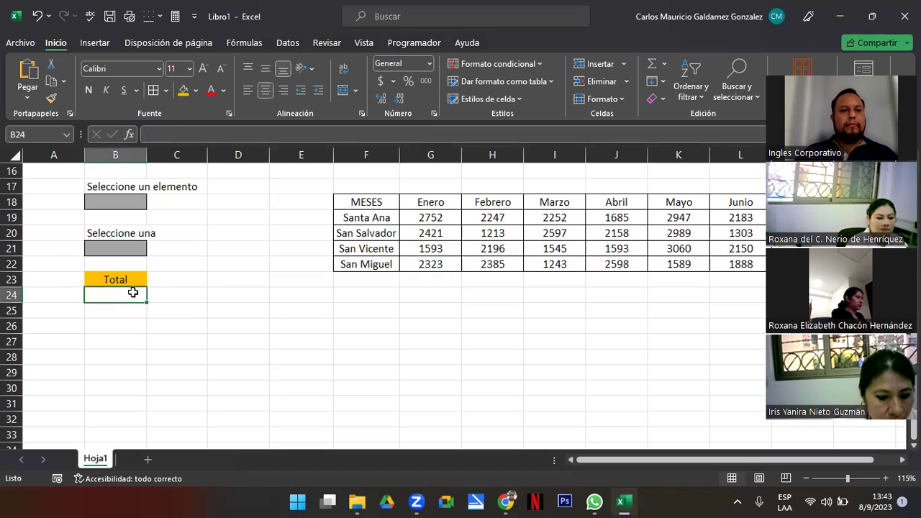
drag(147, 155, 162, 155)
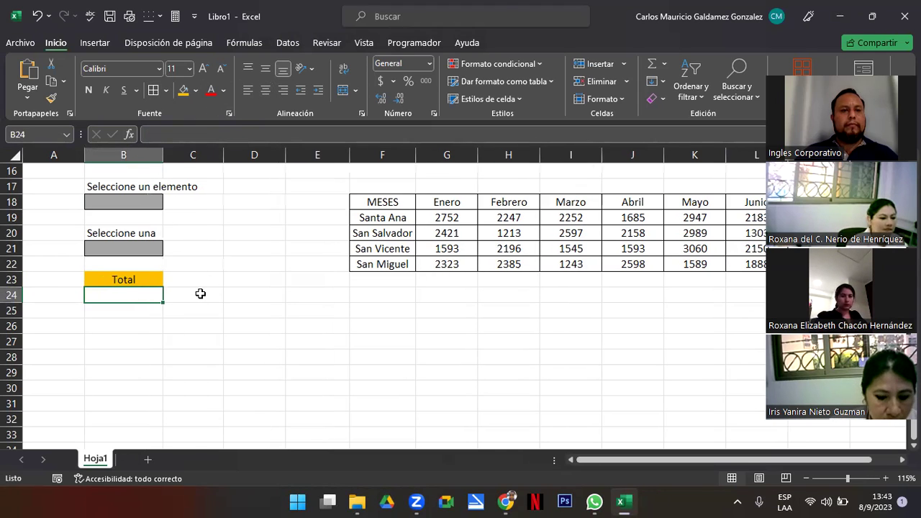
scroll(194, 289, up, 5)
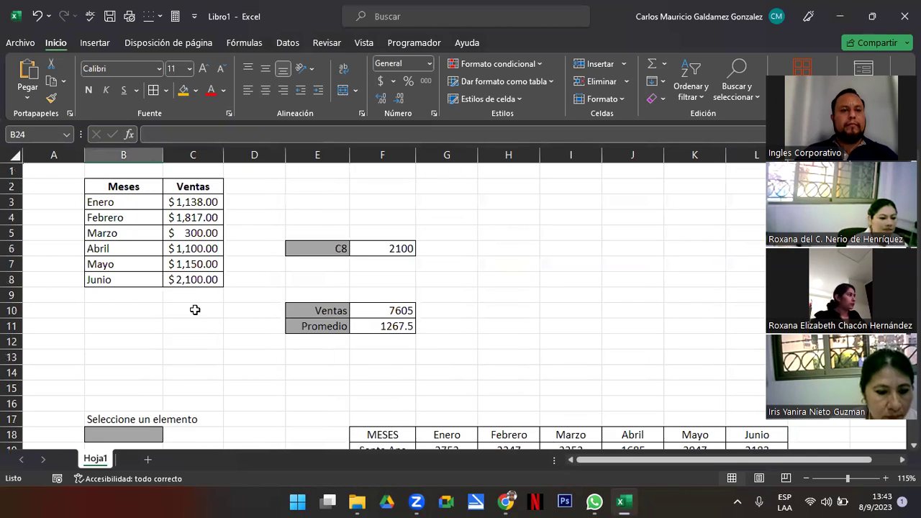
Move the Meses–Ventas table into A2:B8 and inspect F6's INDIRECTO formula.
mouse_move(154, 187)
mouse_down()
mouse_move(192, 283)
mouse_move(135, 281)
mouse_up()
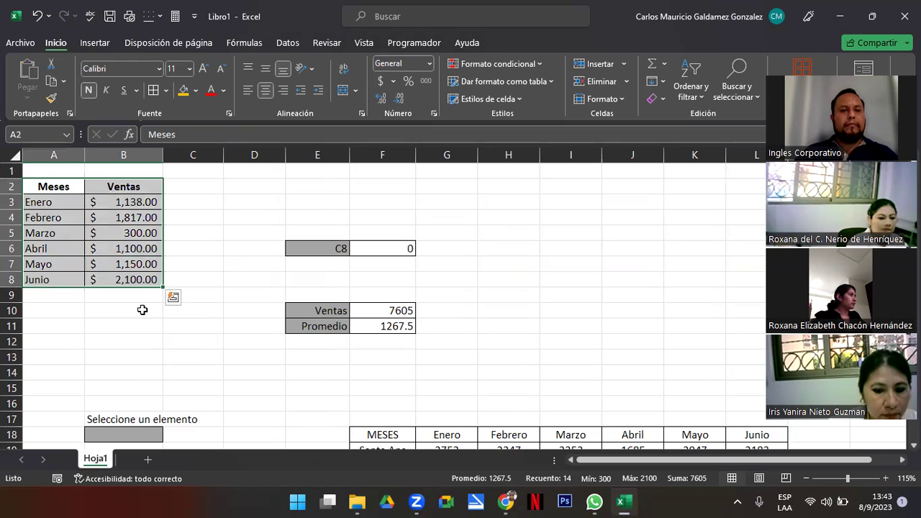
click(383, 250)
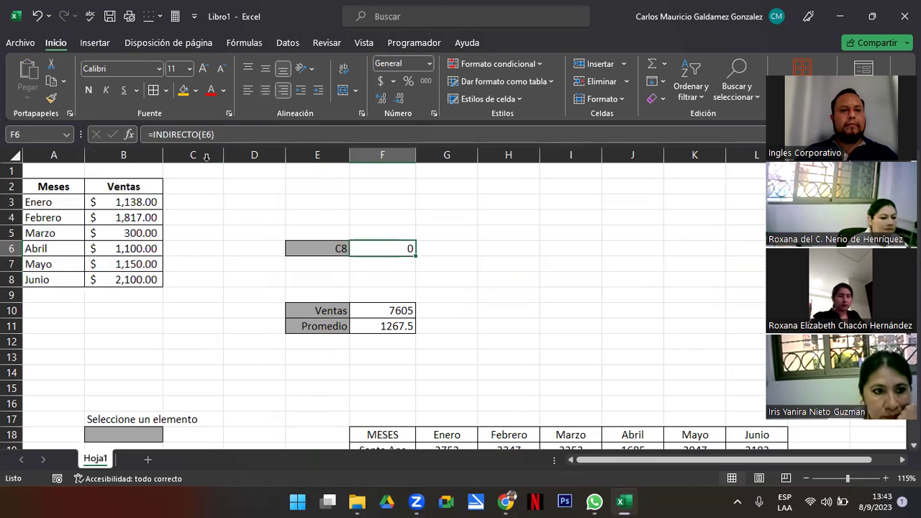
click(205, 135)
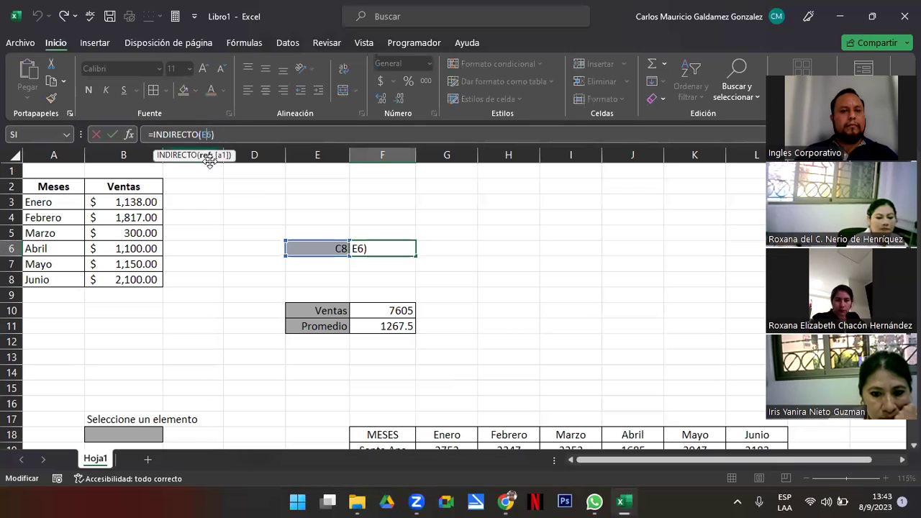
Change E6's reference text from C8 to B8 so F6 shows 2100 again.
click(341, 249)
double_click(340, 249)
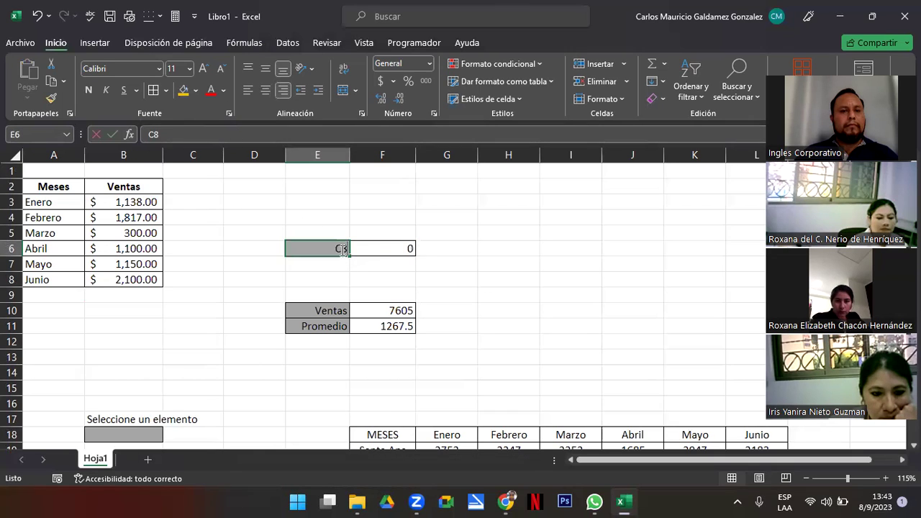
key(BackSpace)
key(BackSpace)
text(B8)
key(Return)
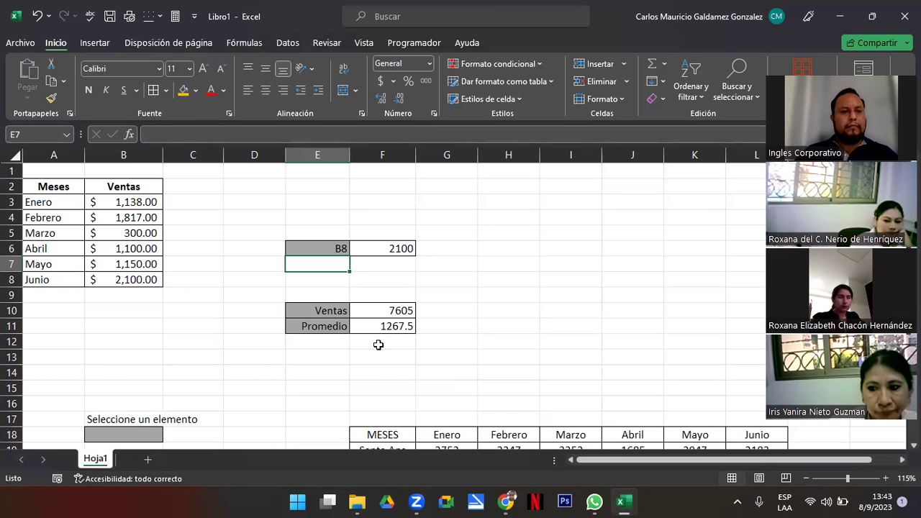
Move the E6:F11 result block up and left into D3:E8.
drag(329, 249, 380, 336)
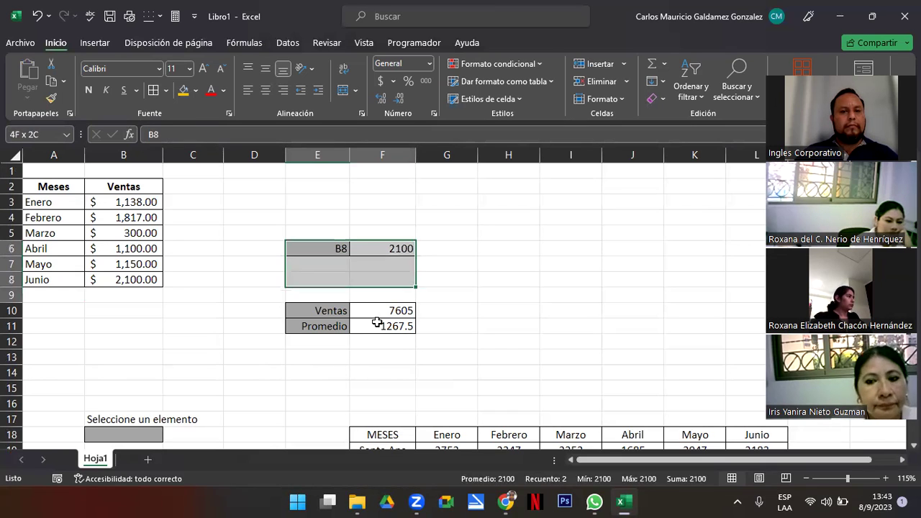
click(345, 324)
drag(319, 247, 368, 328)
drag(415, 296, 332, 251)
click(309, 326)
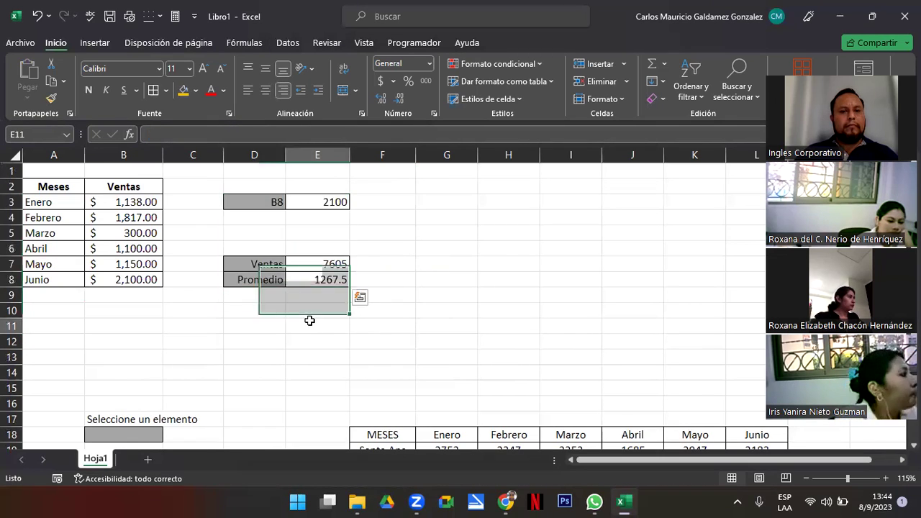
Open E8's =PROMEDIO(INDIRECTO(D7)) average formula for editing.
scroll(307, 317, down, 5)
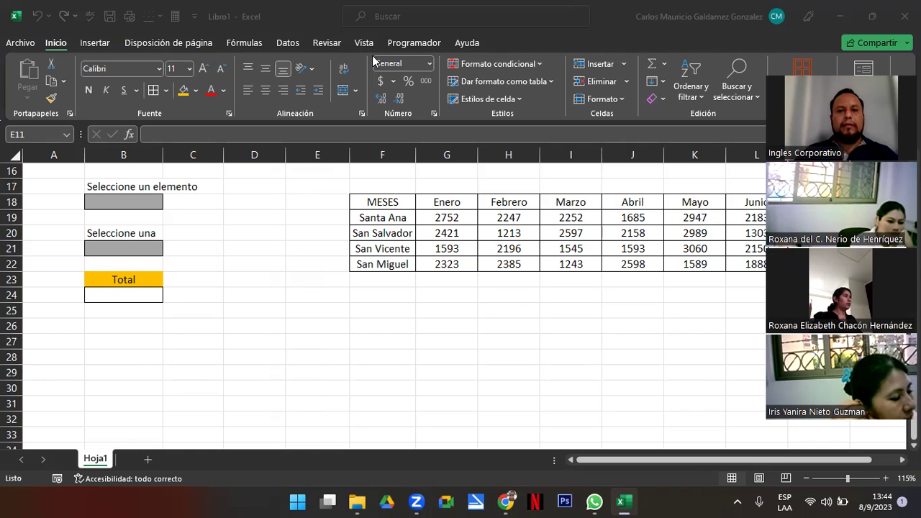
scroll(306, 288, up, 5)
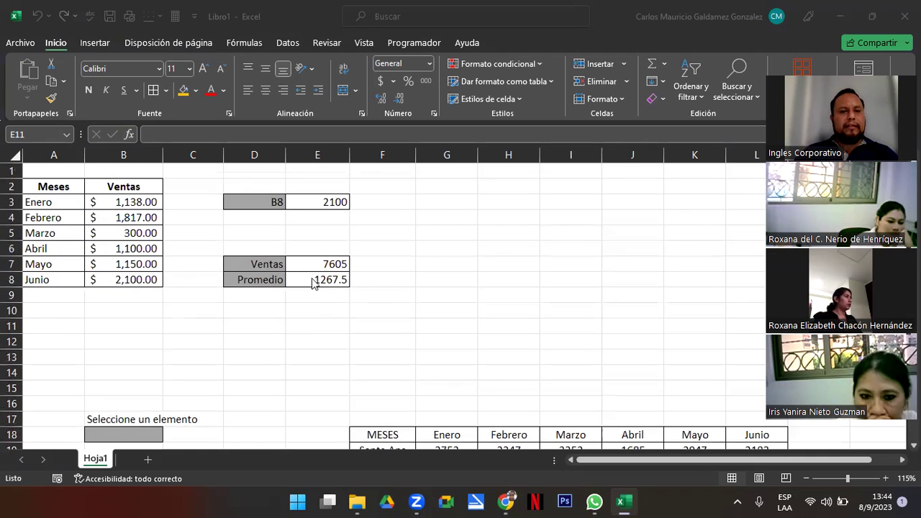
click(302, 279)
double_click(302, 279)
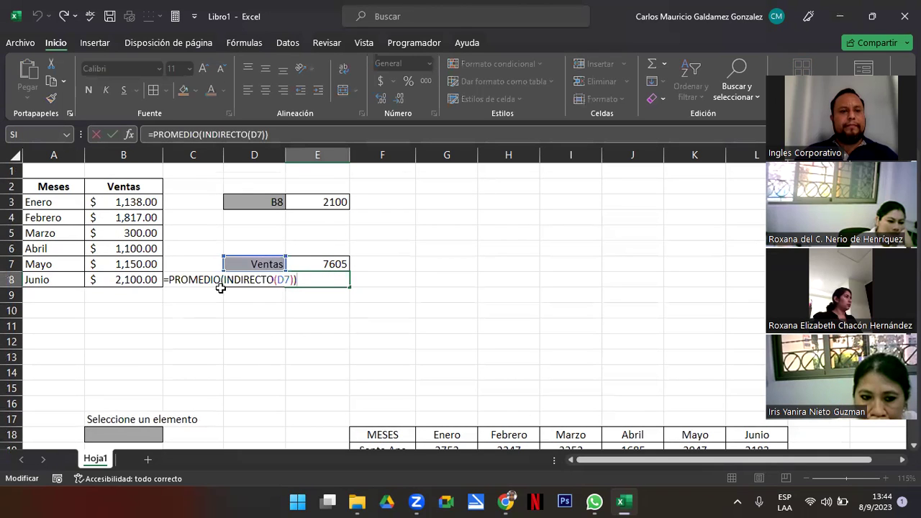
Review the =PROMEDIO(INDIRECTO(D7)) formula in E8 and commit it, showing 1267.5.
click(187, 280)
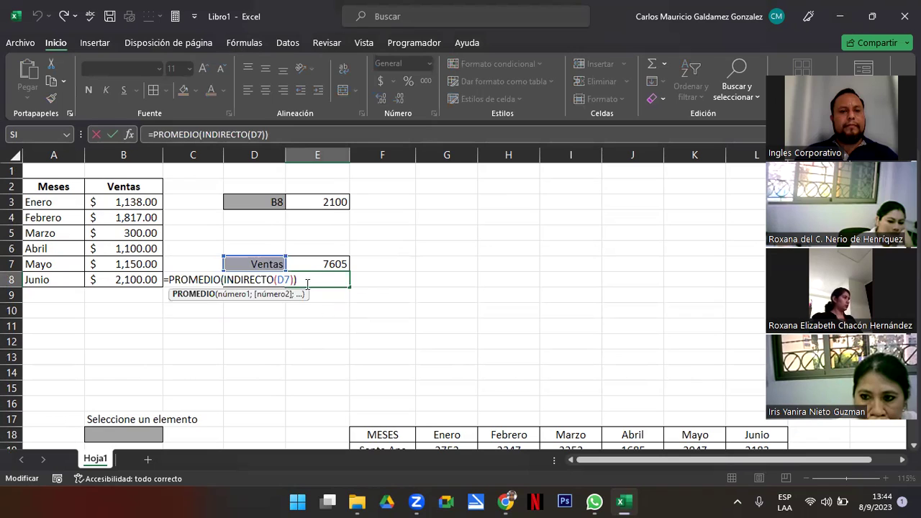
drag(308, 280, 160, 279)
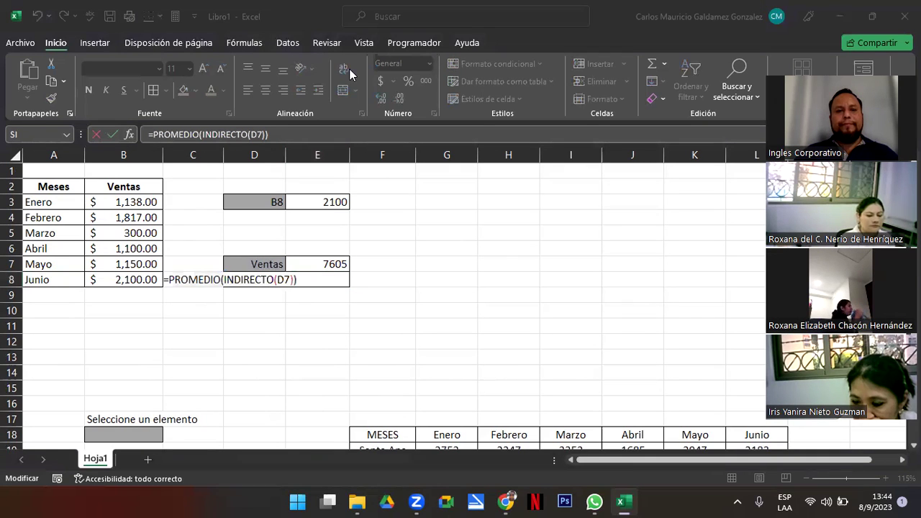
click(333, 281)
key(Return)
key(Return)
key(Return)
key(Return)
key(Return)
key(Return)
Move down to the province-by-month table and narrow column A so Enero–Junio fits on screen.
key(Right)
key(ctrl+Down)
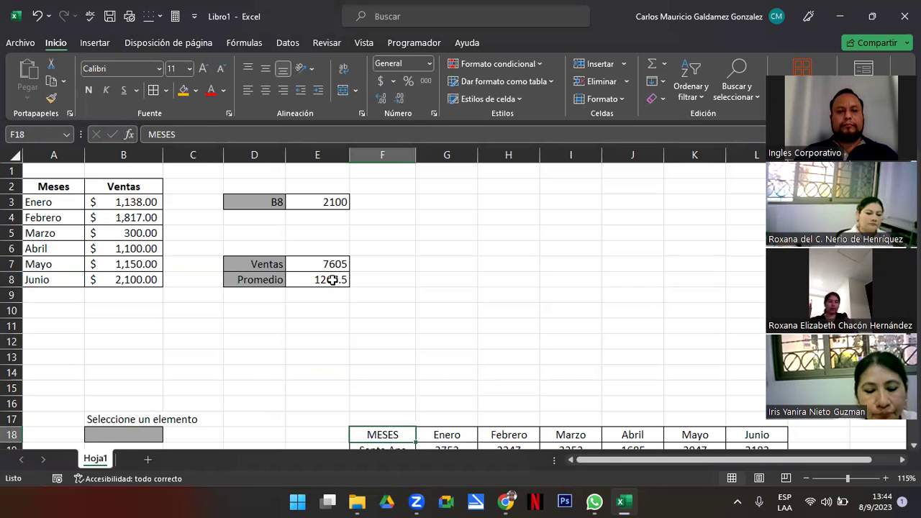
key(ctrl+Down)
key(Down)
key(Down)
key(Down)
key(Down)
key(Down)
key(Down)
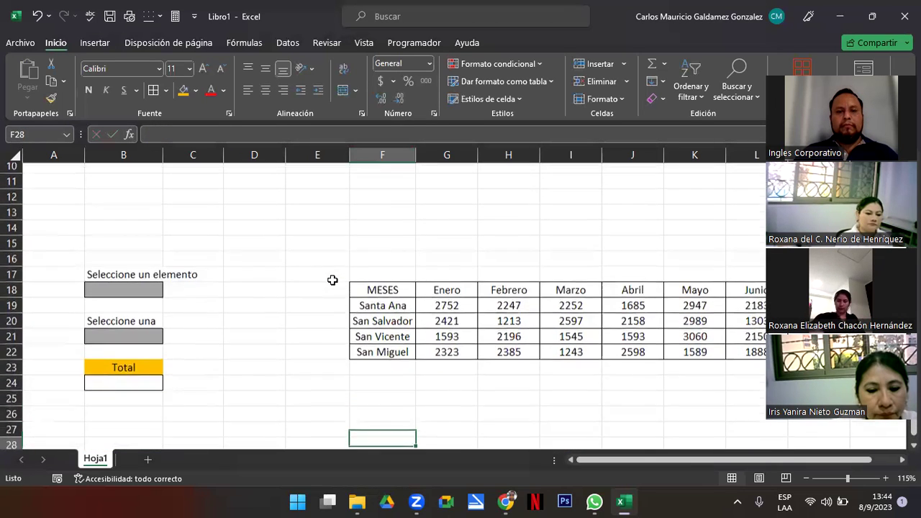
key(Right)
key(Right)
key(Right)
key(Right)
key(Right)
key(Right)
key(Right)
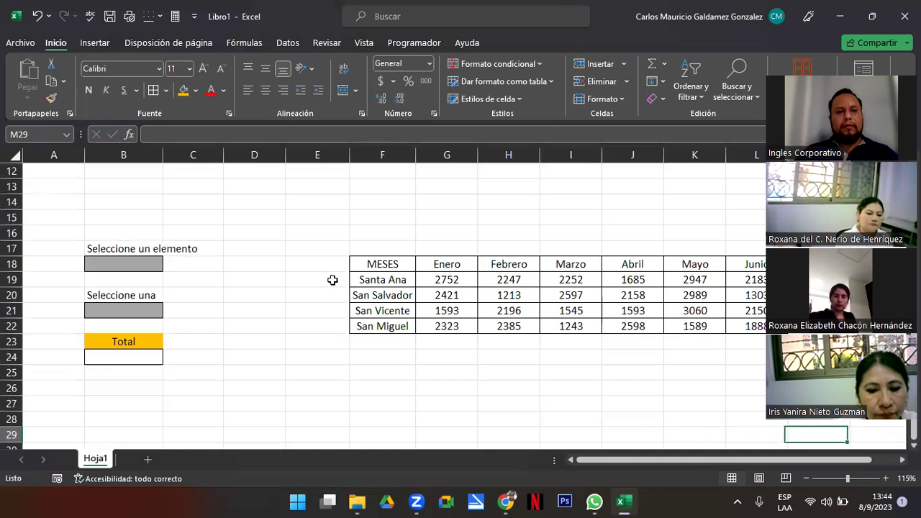
key(Right)
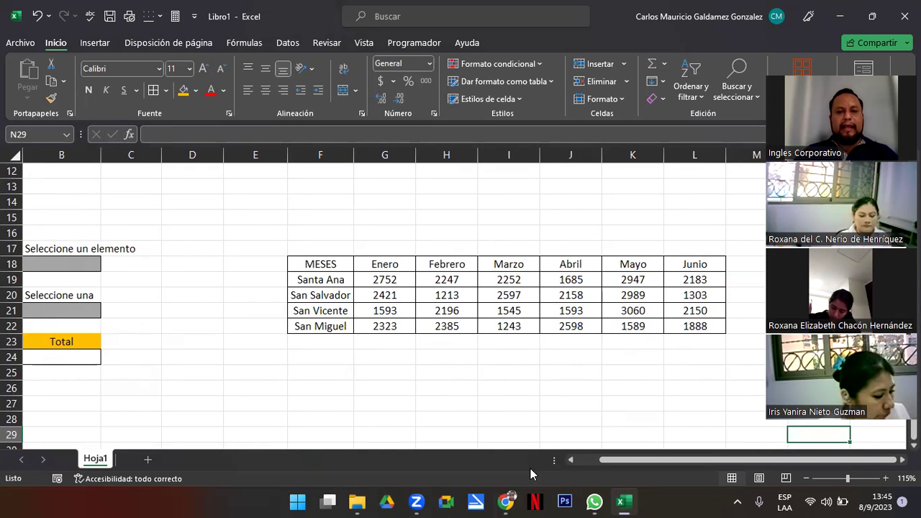
click(587, 465)
drag(83, 155, 52, 163)
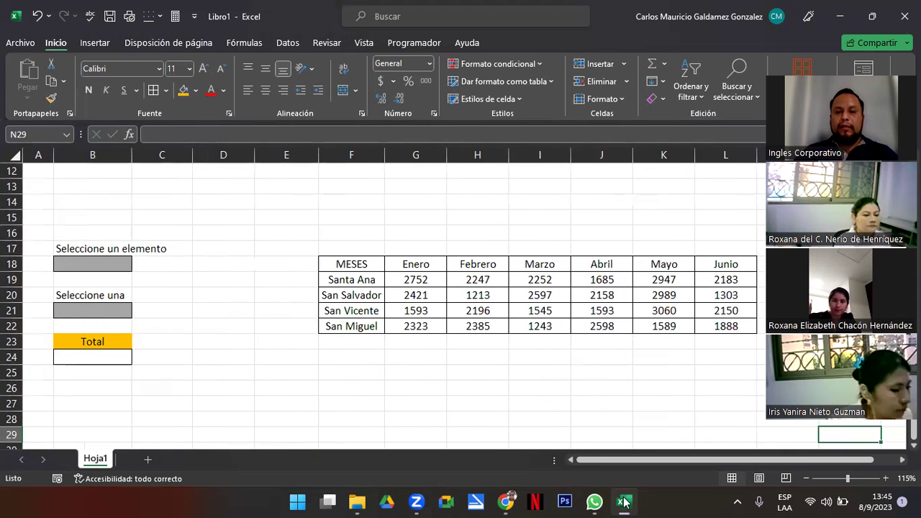
click(624, 502)
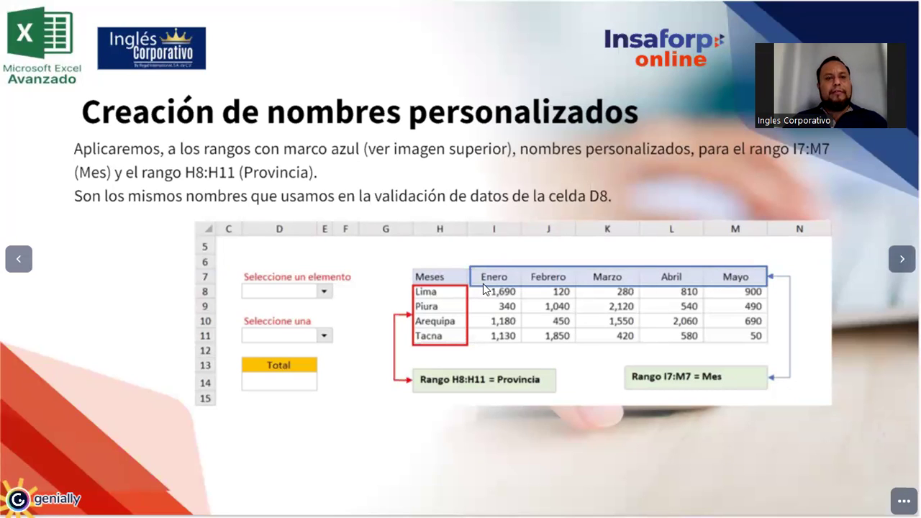
After reviewing the custom-names slide in Genially, return to the Excel workbook.
key(alt+Tab)
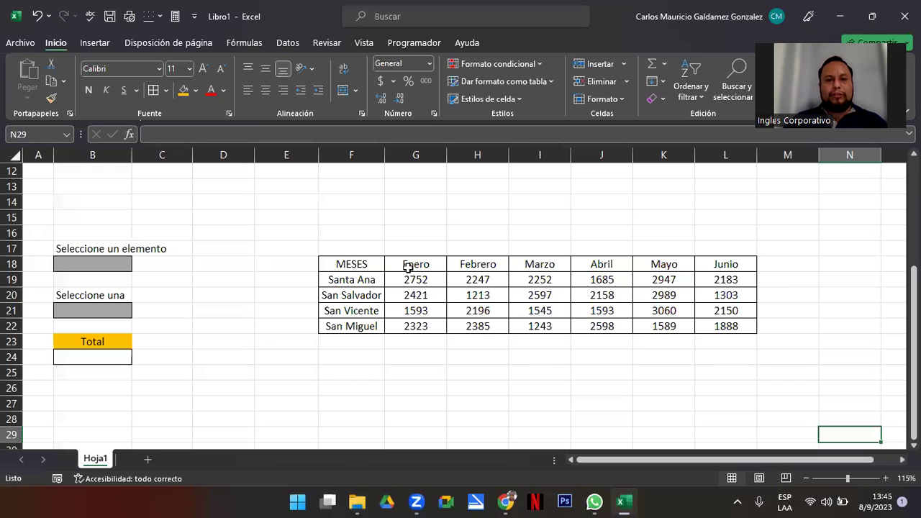
Select the Enero–Junio month headers in G18:L18.
drag(408, 267, 701, 264)
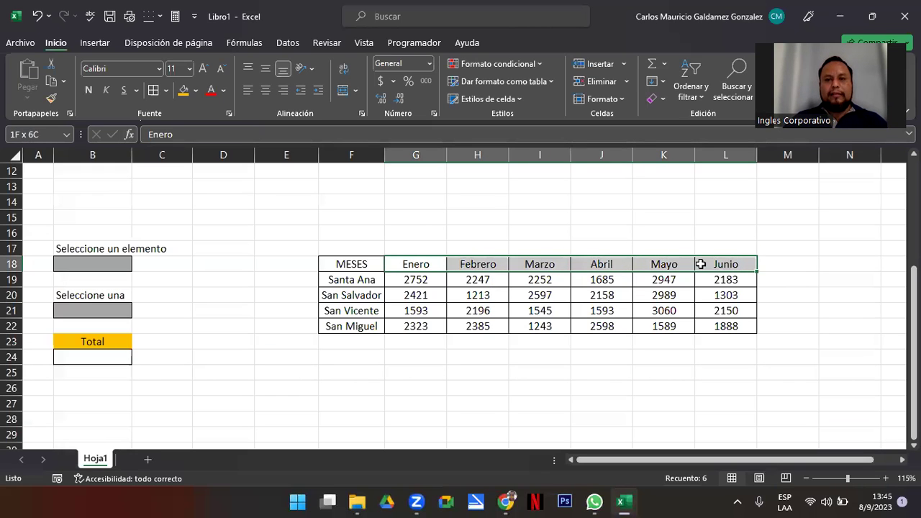
scroll(314, 92, down, 1)
scroll(315, 95, down, 1)
scroll(316, 91, down, 1)
scroll(317, 91, down, 1)
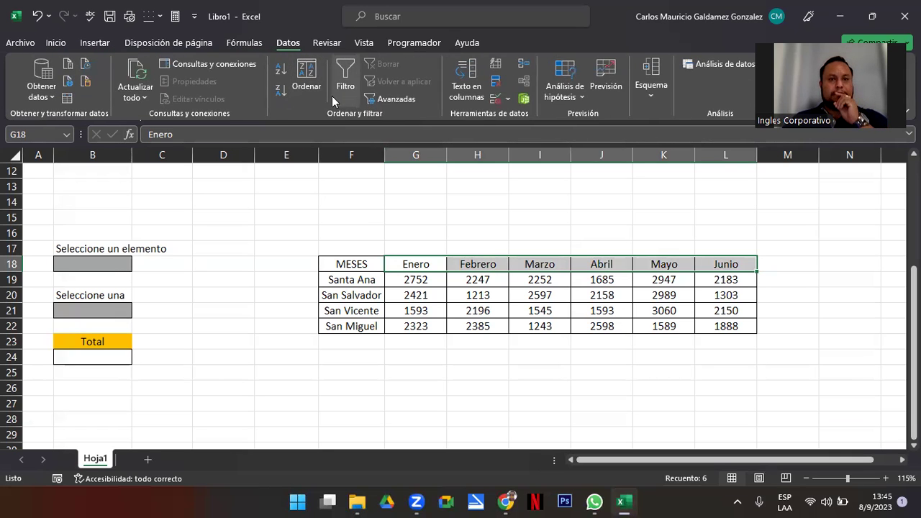
scroll(331, 95, up, 1)
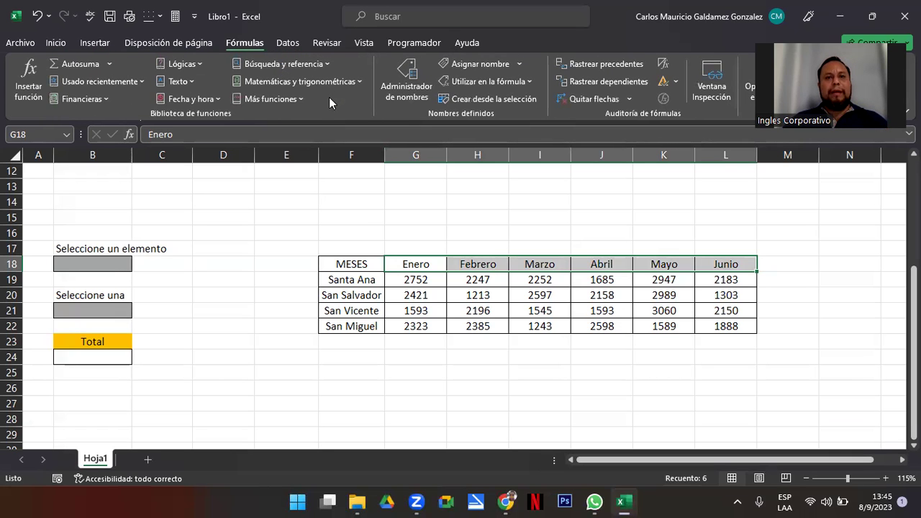
Define the range name Meses2, retrying after the name Meses is rejected as existing.
click(475, 65)
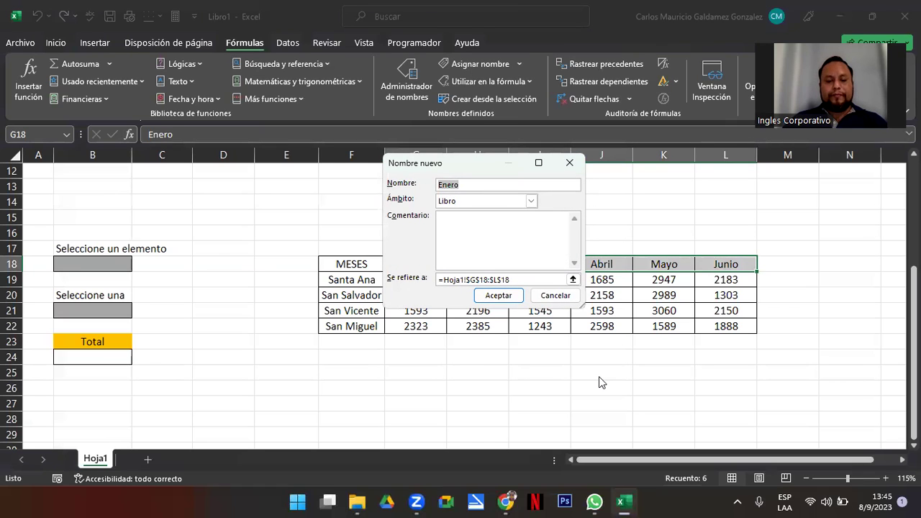
text(Meses)
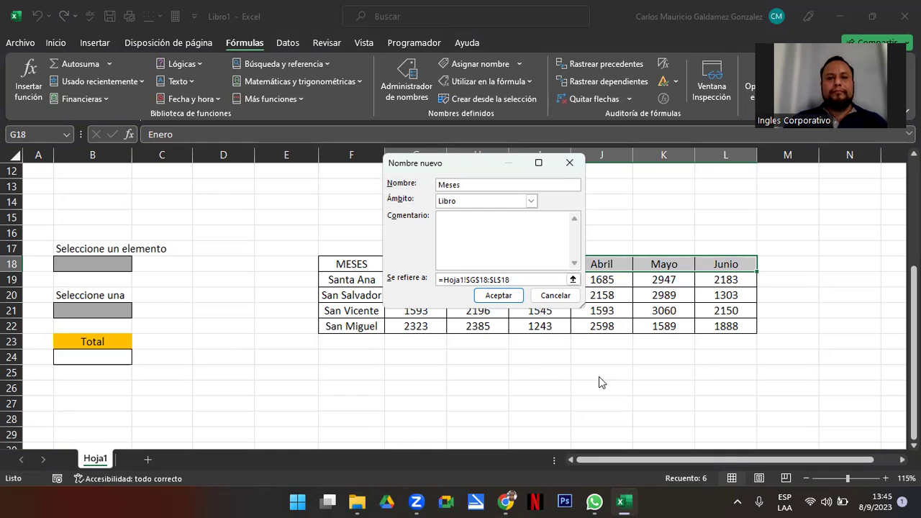
key(Return)
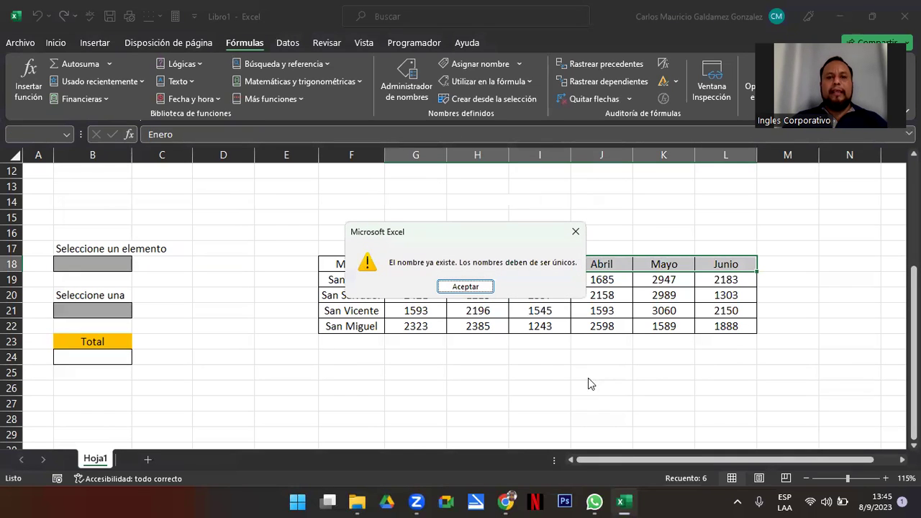
click(480, 288)
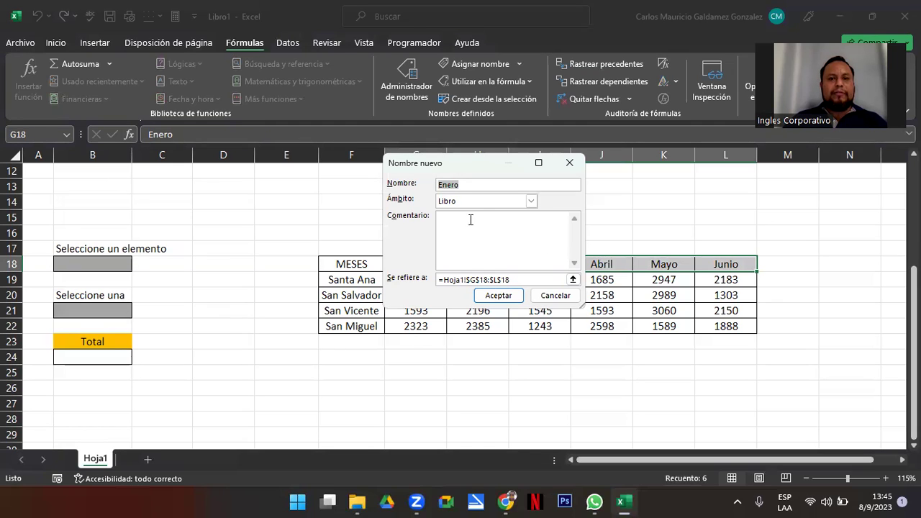
text(Meses)
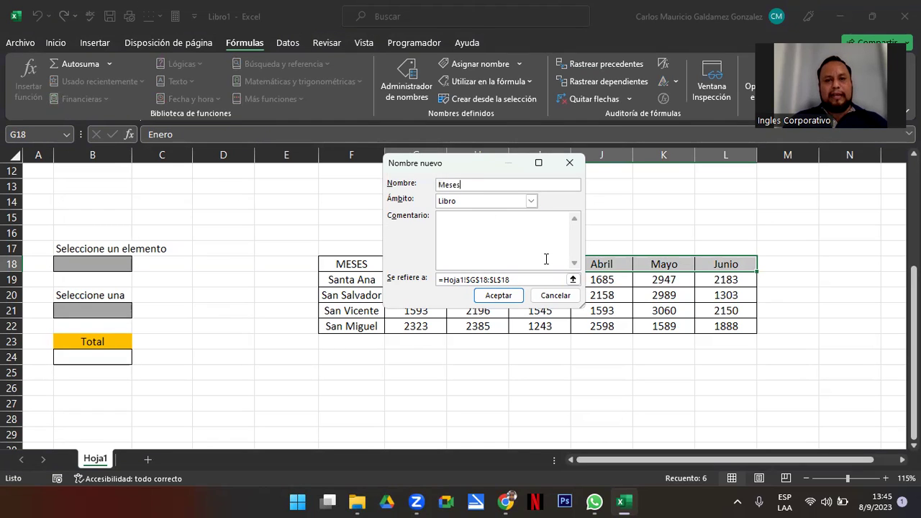
key(Return)
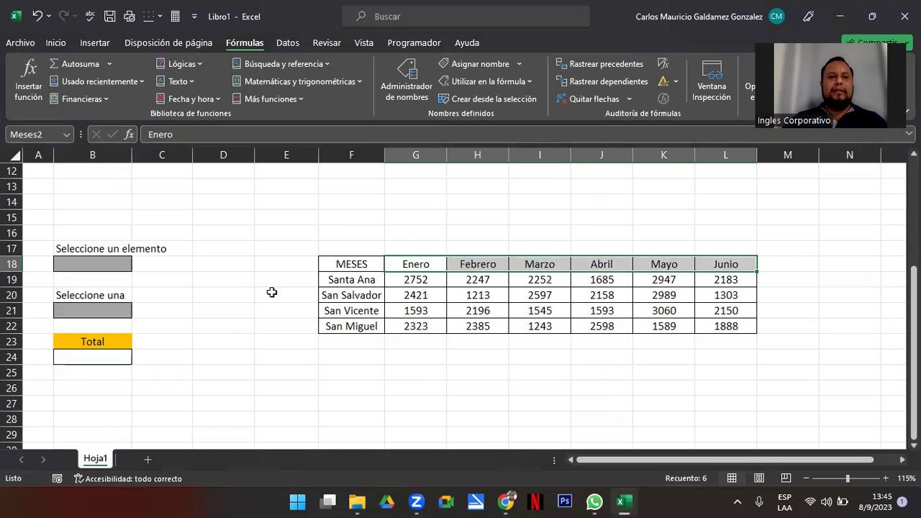
scroll(216, 295, up, 4)
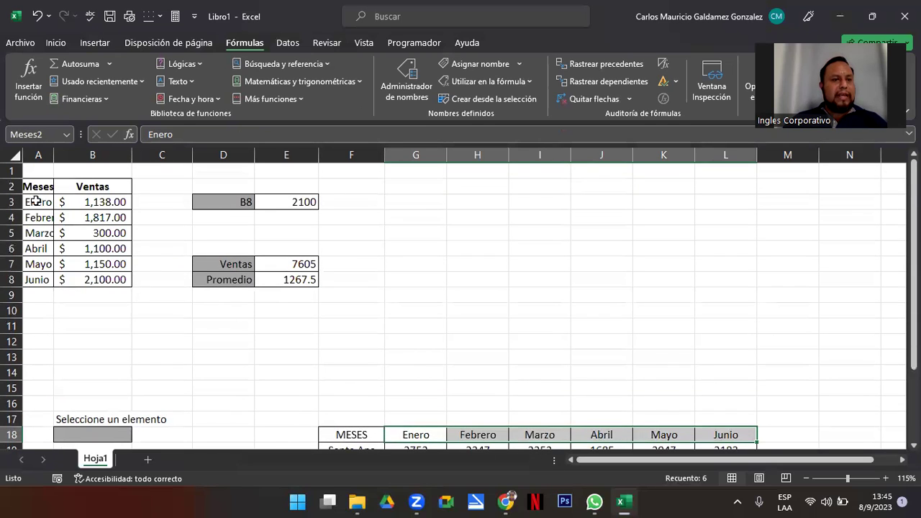
drag(34, 202, 47, 282)
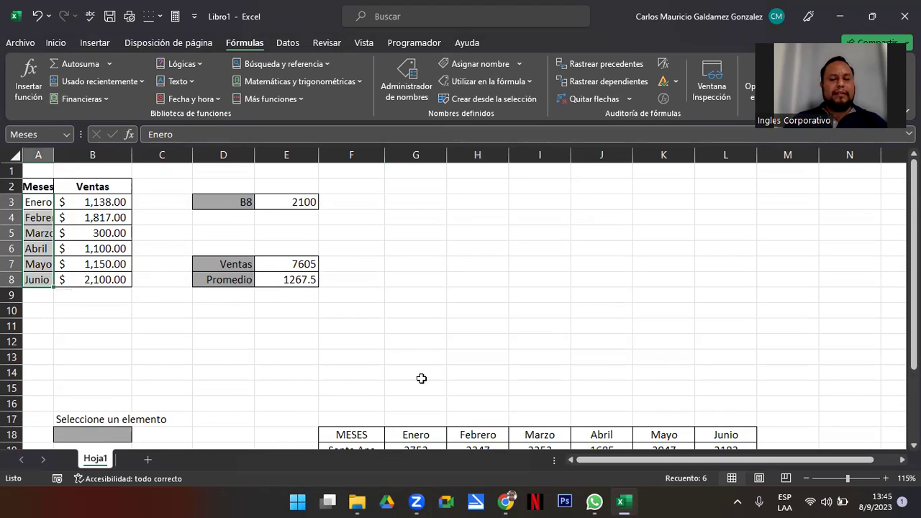
scroll(432, 337, down, 3)
scroll(432, 337, down, 2)
mouse_move(407, 202)
mouse_down()
mouse_move(707, 195)
mouse_move(724, 203)
mouse_up()
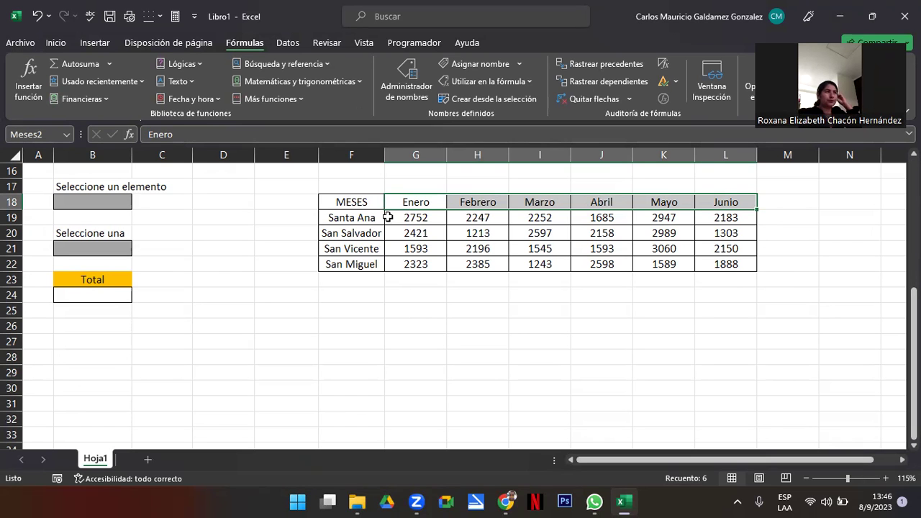
click(635, 501)
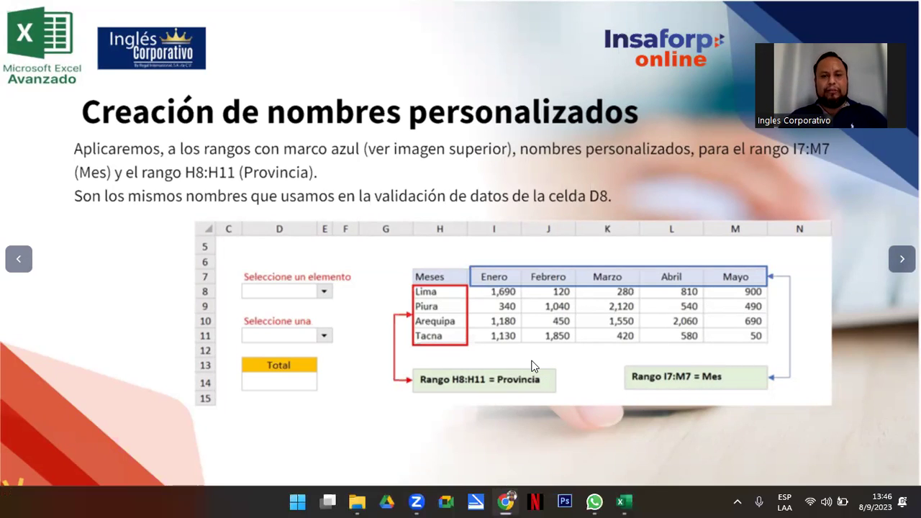
click(623, 502)
drag(355, 217, 356, 264)
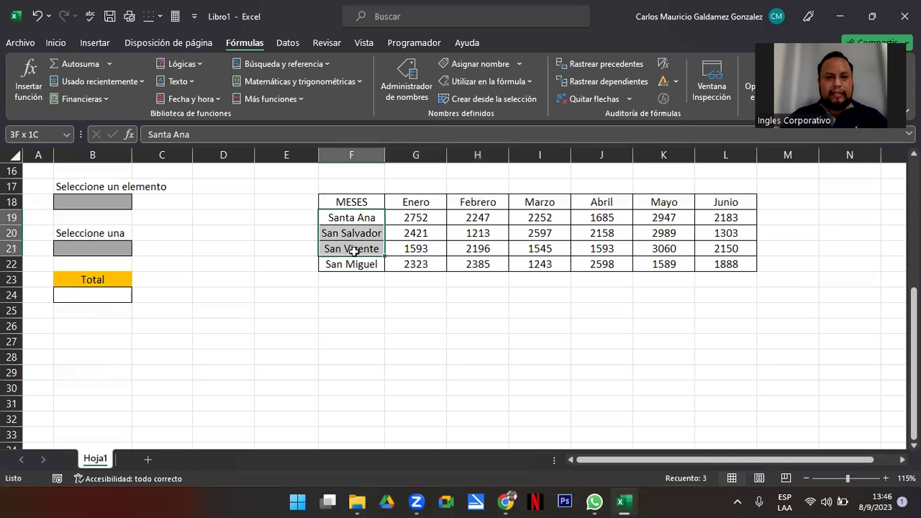
Assign the Departamentos range name to the province cells F19:F22, Santa Ana to San Miguel.
click(472, 64)
text(Departamentos)
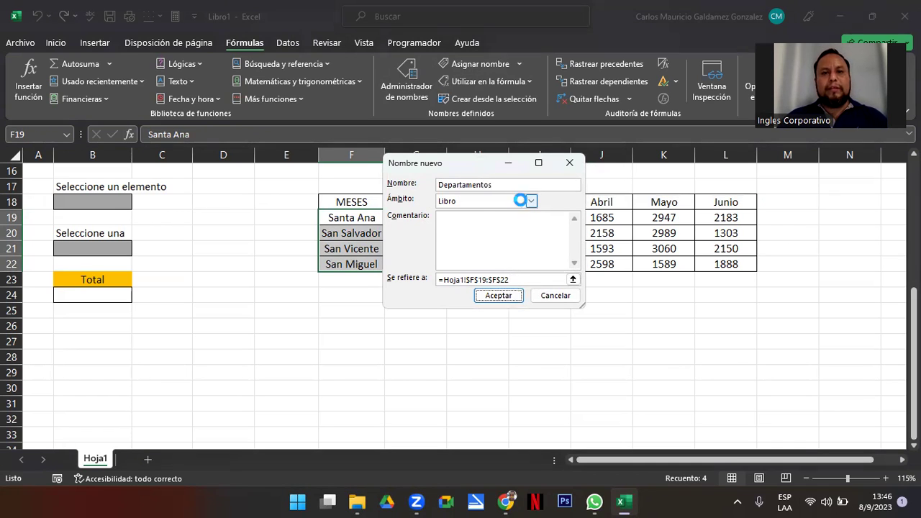
key(Return)
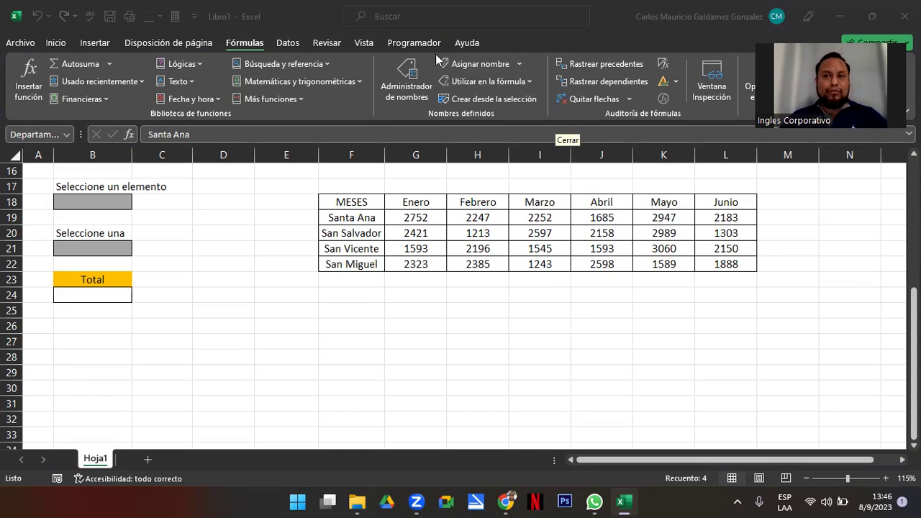
click(622, 502)
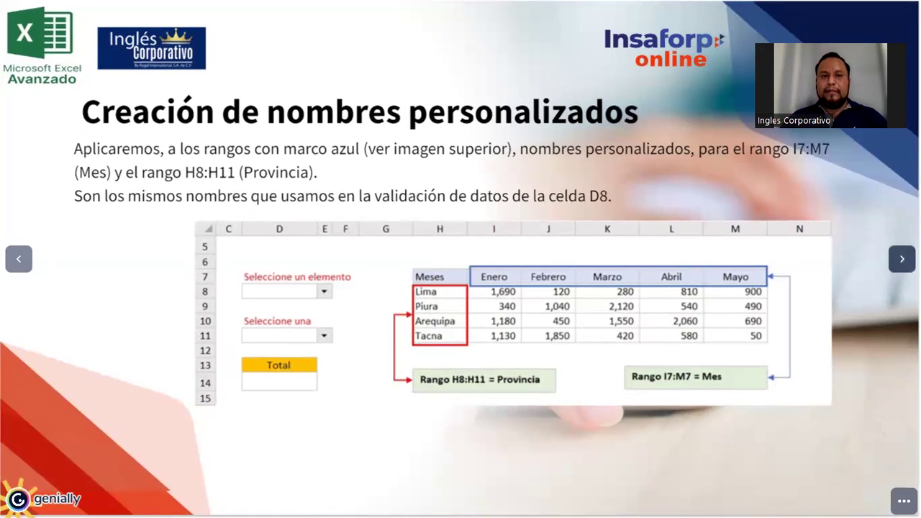
Advance the Genially presentation one slide toward the INDIRECTO dependent data validation topic.
click(901, 259)
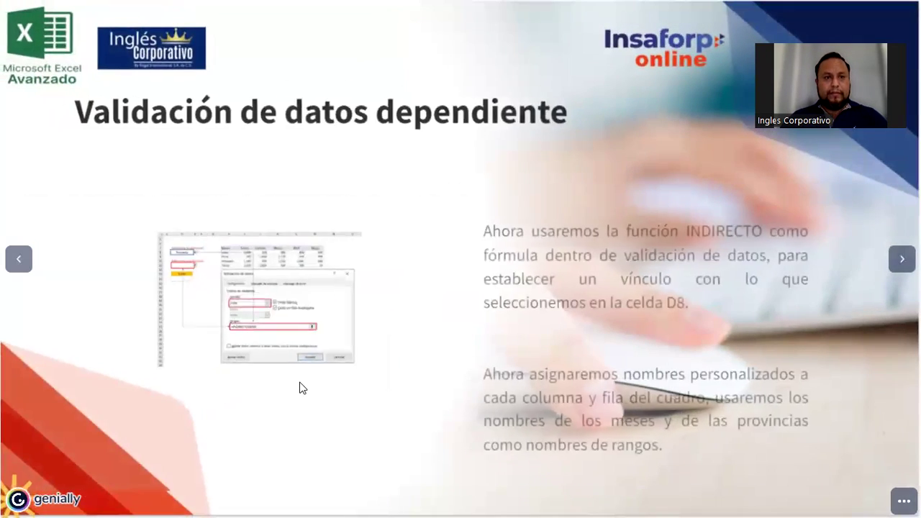
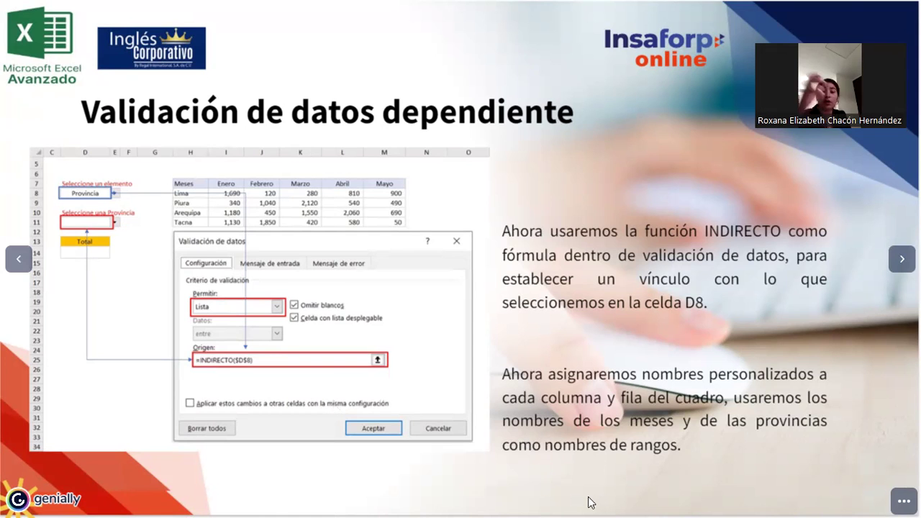
Return to the Excel workbook and select the department names in F19:F22.
key(alt+Tab)
key(alt+Tab)
mouse_move(583, 501)
key(alt+Tab)
key(alt+Tab)
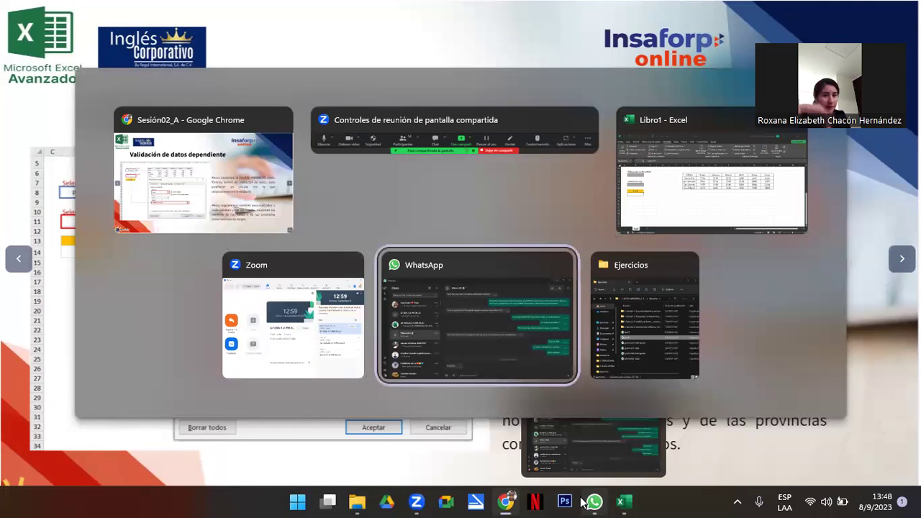
key(alt+Tab)
key(alt+Tab)
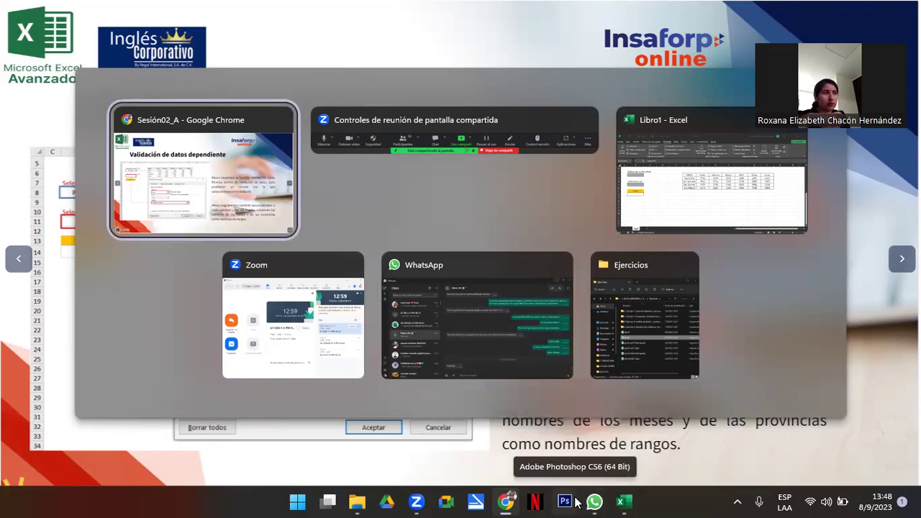
click(625, 501)
click(339, 232)
drag(341, 215, 350, 262)
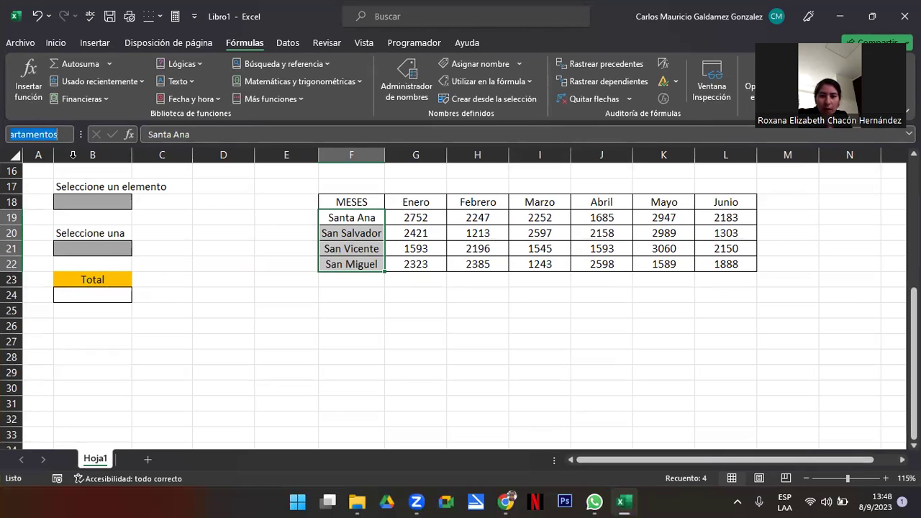
Check the range names of the month headers G18:L18 and the department names F19:F22.
drag(401, 202, 725, 202)
click(49, 135)
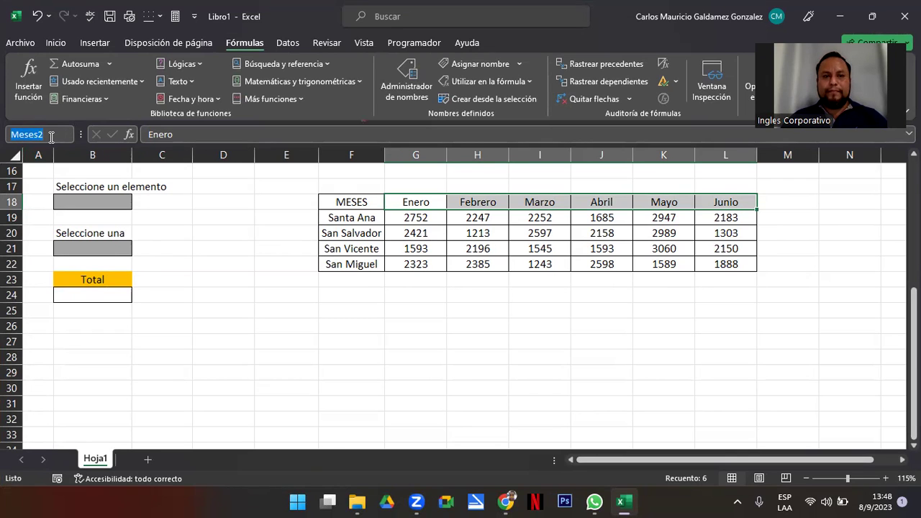
drag(342, 219, 353, 263)
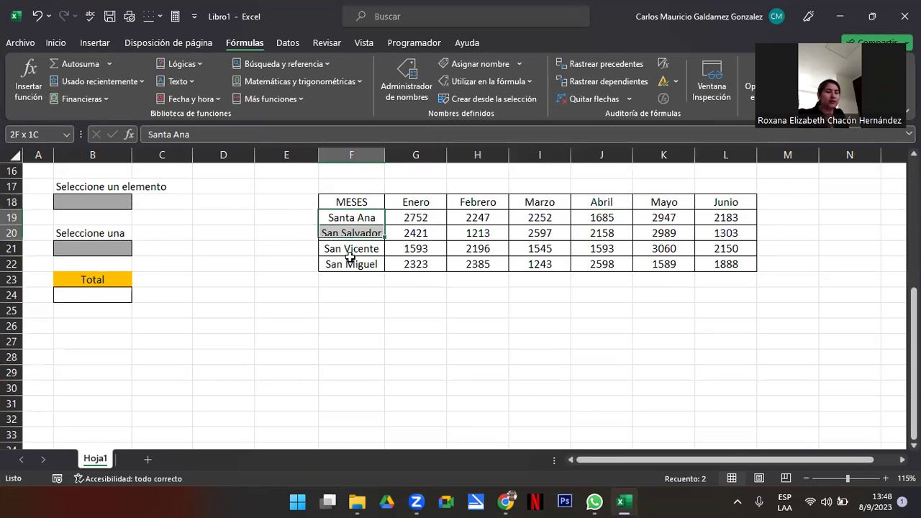
Select B21 and glance at the reference slide on dependent validation.
click(86, 247)
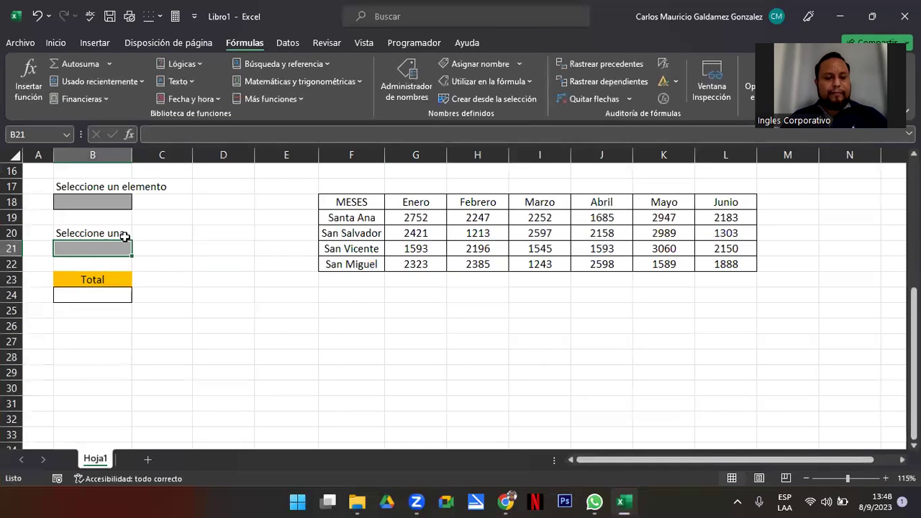
key(alt+Tab)
key(alt+Tab)
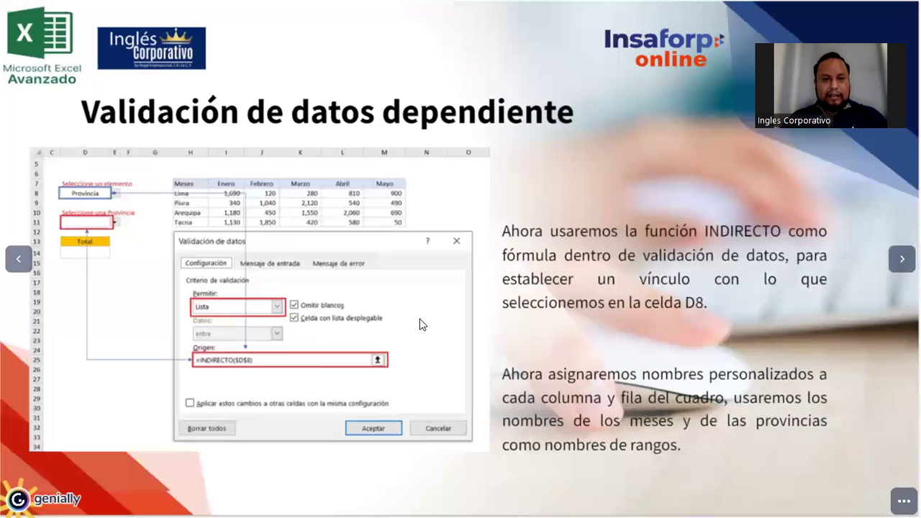
key(alt+Tab)
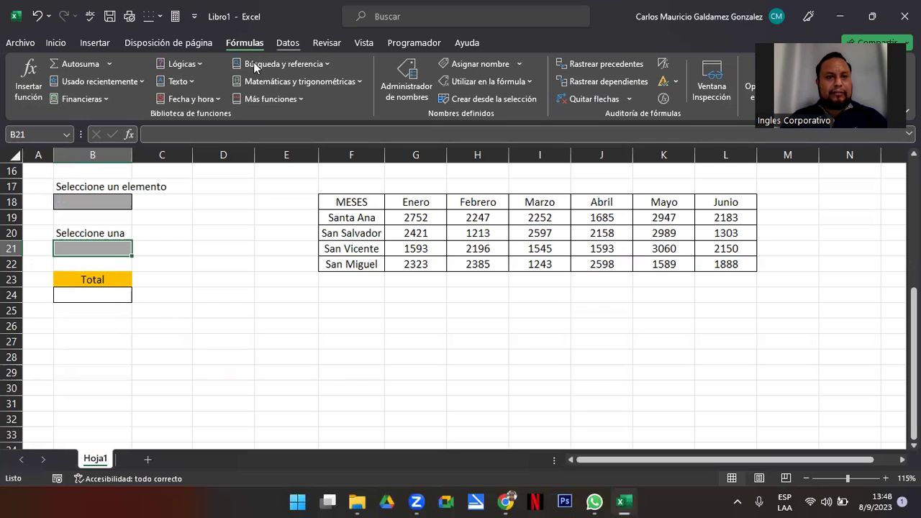
scroll(253, 62, down, 1)
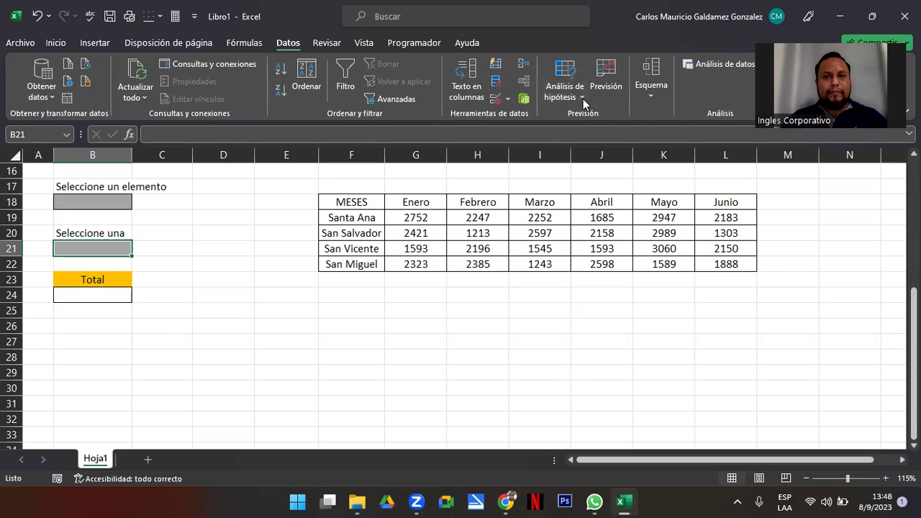
Set B21's data validation to allow a List, checking the reference slide.
click(494, 103)
click(408, 202)
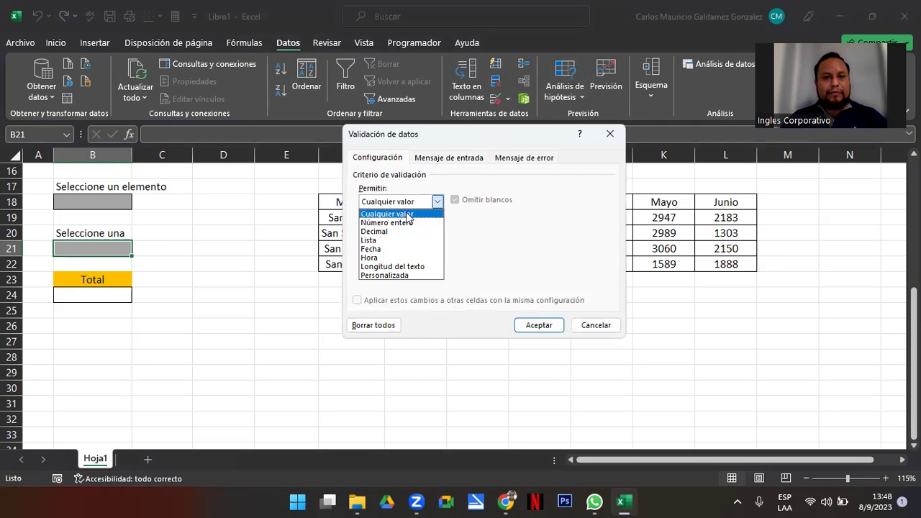
click(398, 240)
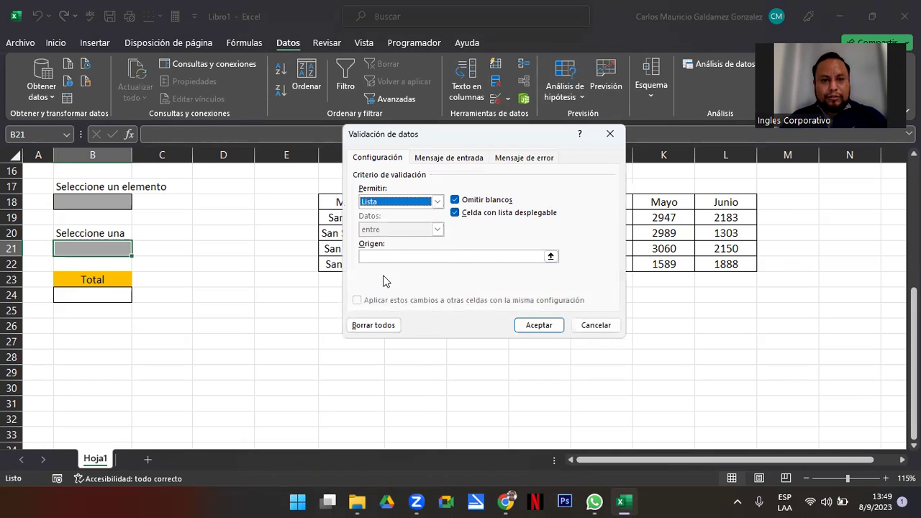
key(alt+Tab)
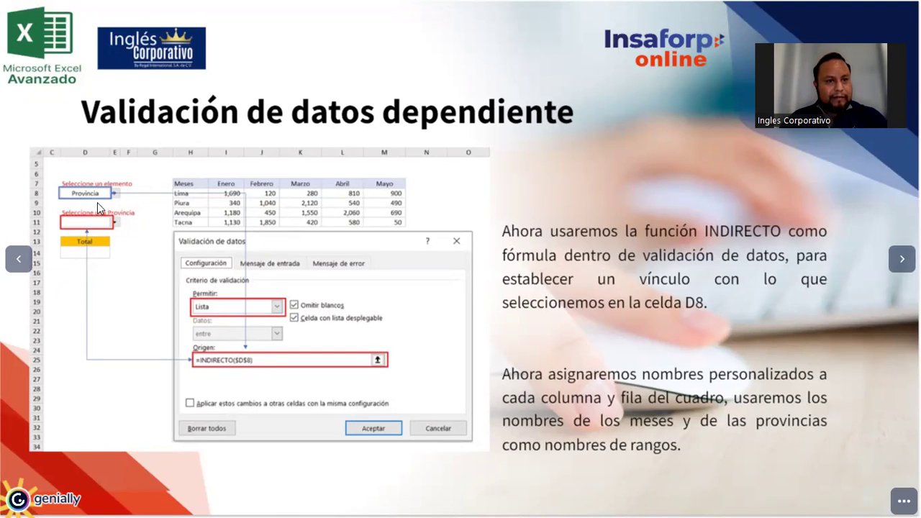
key(alt+Tab)
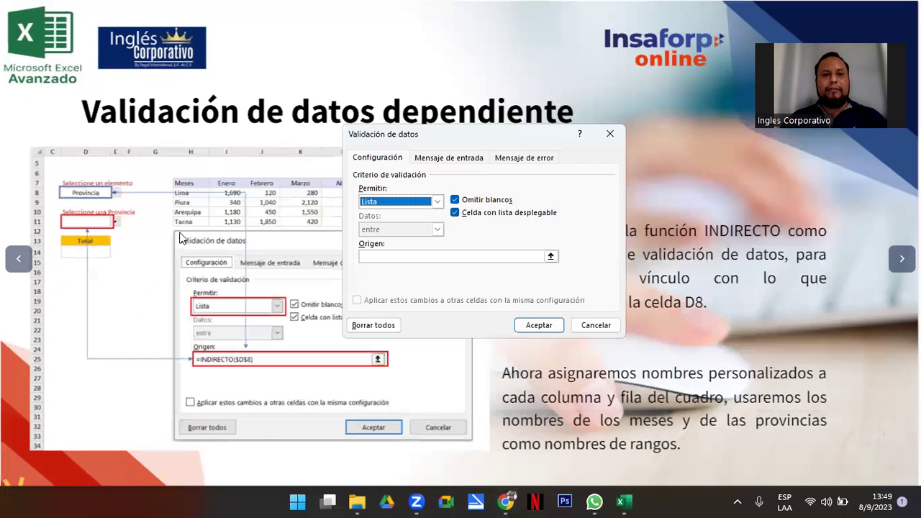
key(alt+Tab)
key(Tab)
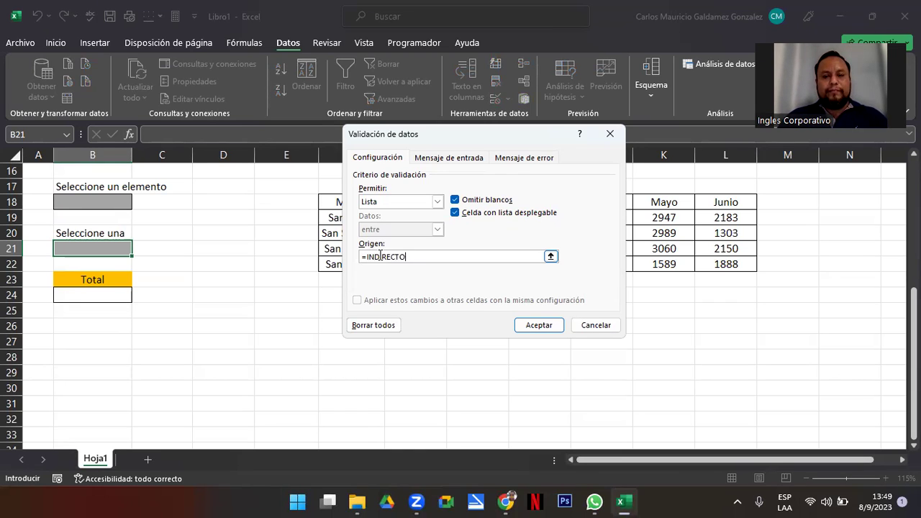
Use =INDIRECTO($B$18) as the list source and accept the source-error warning.
click(88, 200)
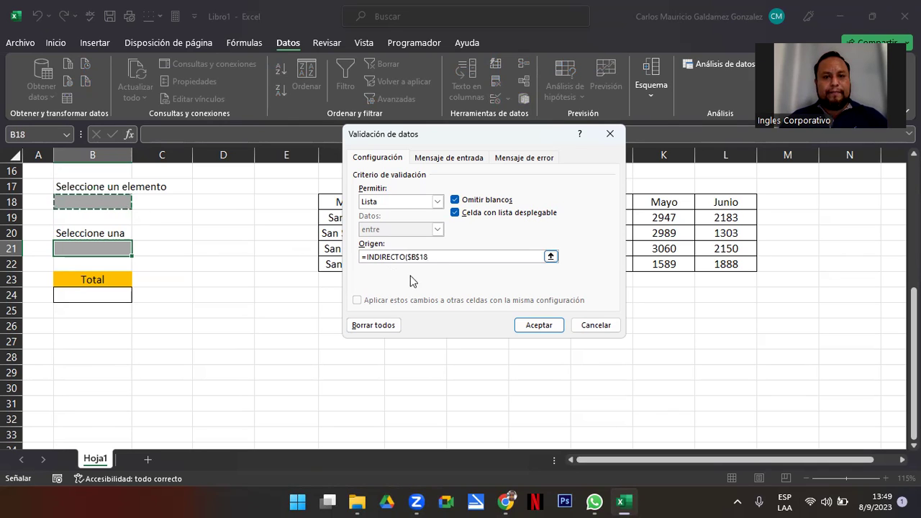
click(439, 256)
text())
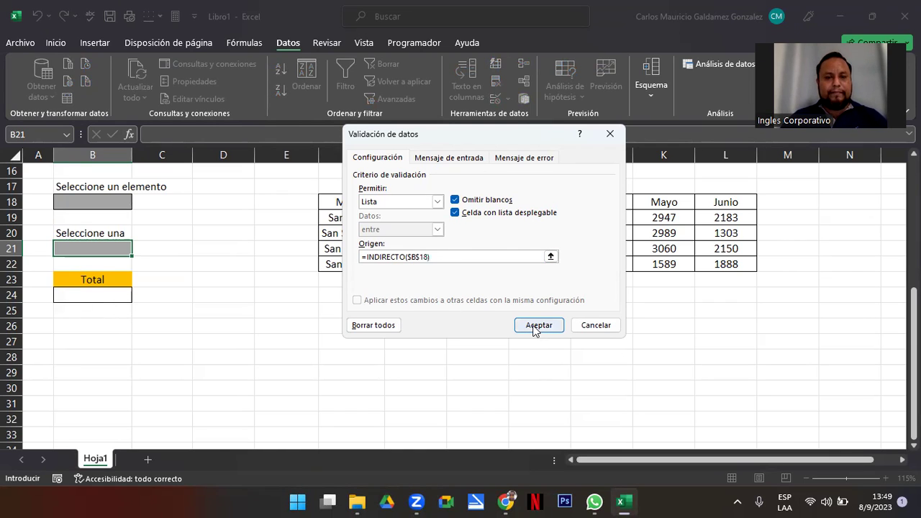
click(536, 328)
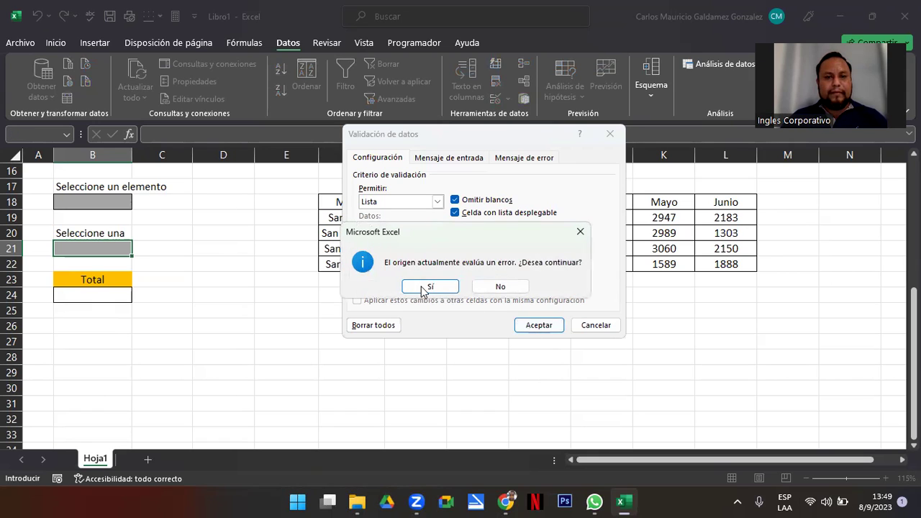
click(437, 291)
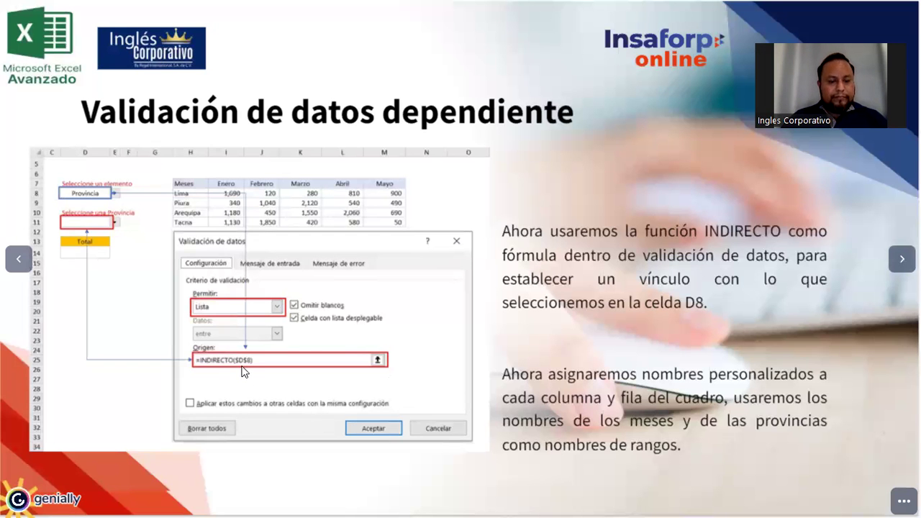
Give B18 a list validation with the source Meses;Departamentos.
key(alt+Tab)
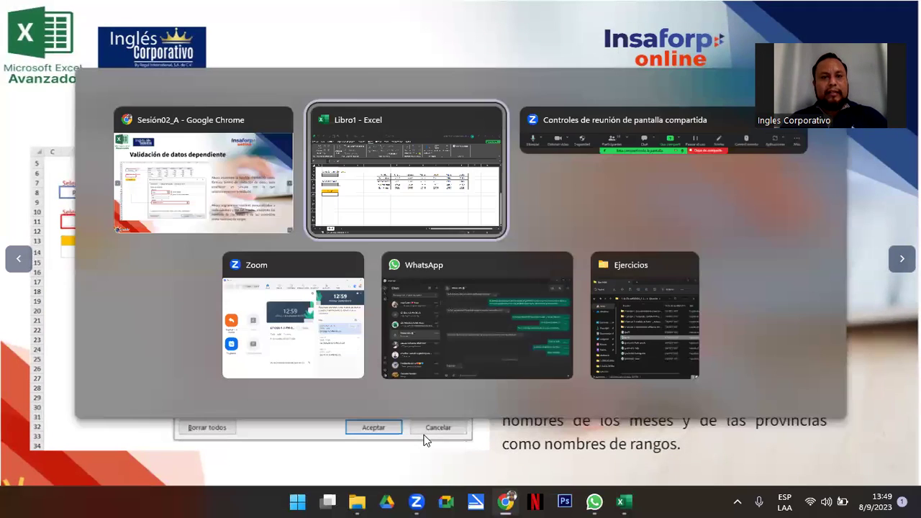
click(109, 204)
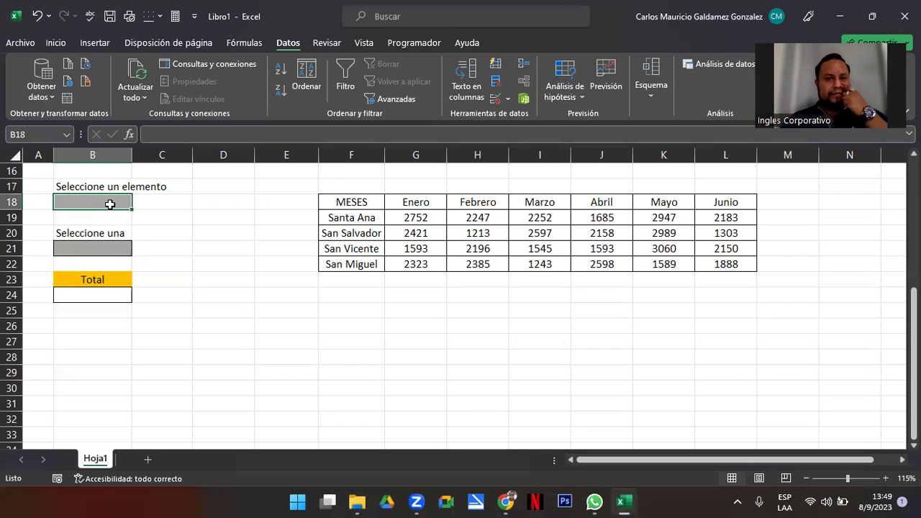
click(494, 100)
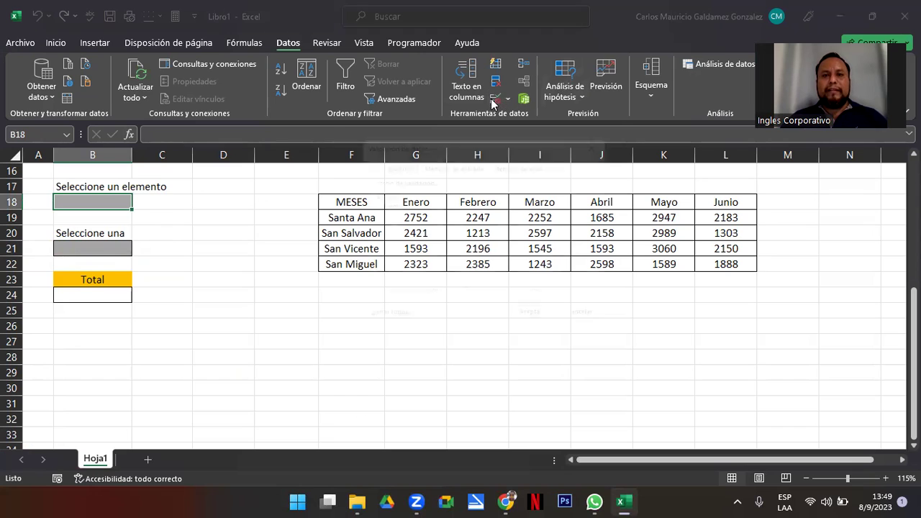
click(393, 202)
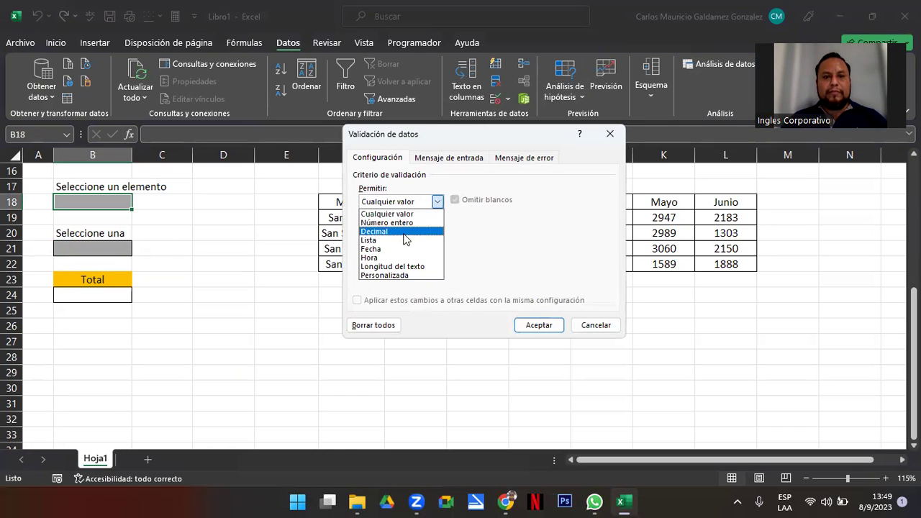
click(391, 241)
click(401, 256)
text(Meses;Departamentos)
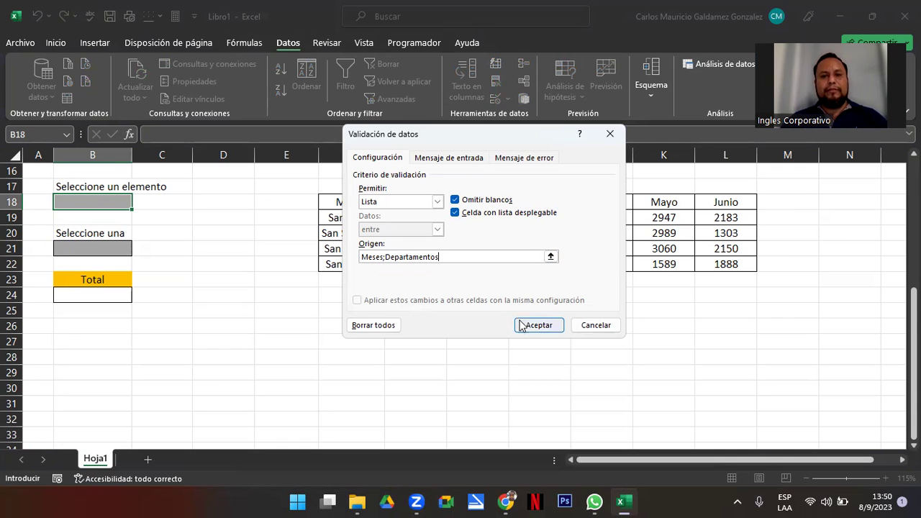
click(522, 324)
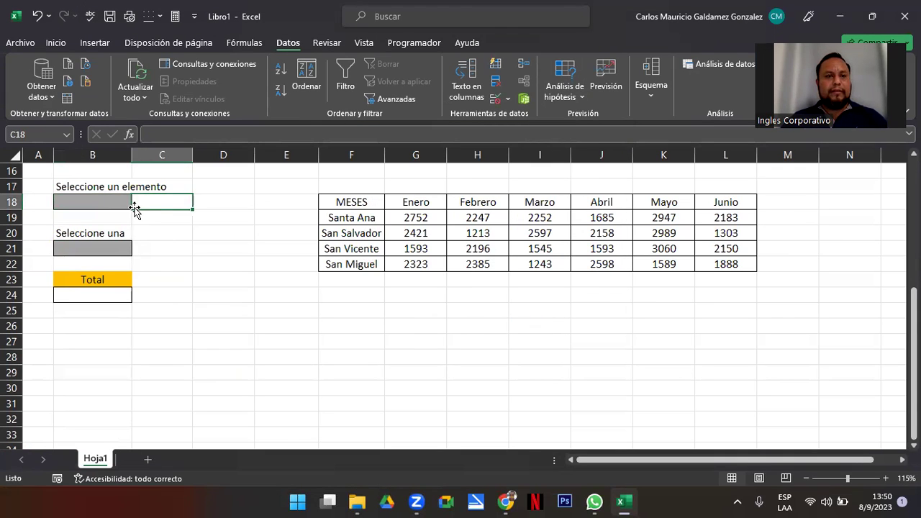
Choose Meses in B18 and check that B21's dropdown lists the months.
click(137, 203)
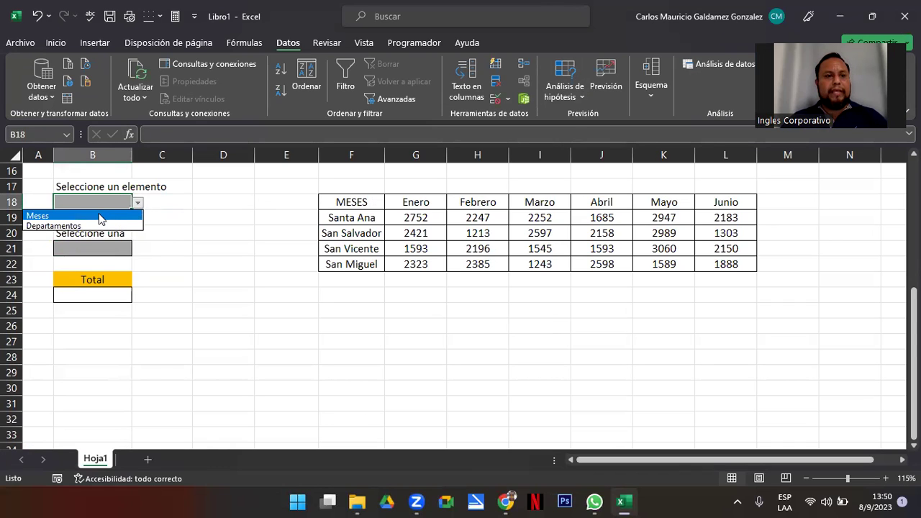
click(101, 216)
click(101, 248)
click(138, 250)
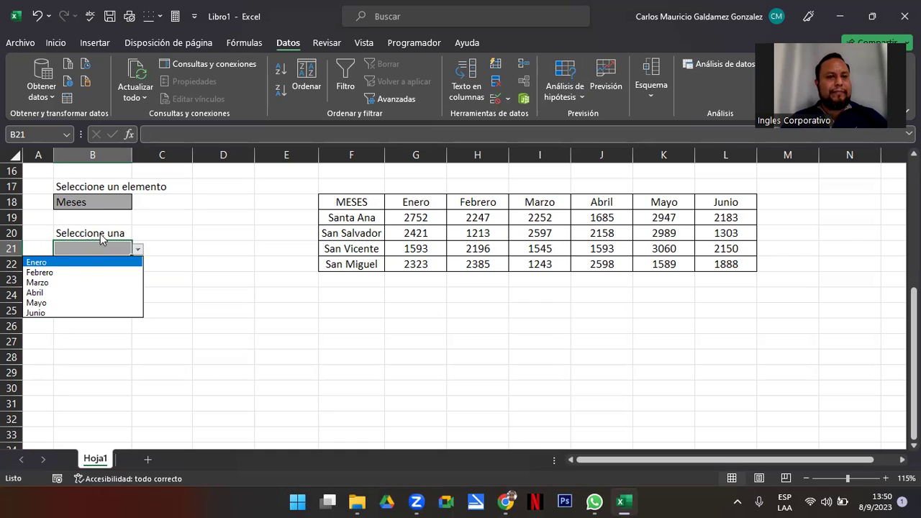
click(98, 203)
Switch B18 to Departamentos and check that B21 lists the department names.
click(114, 202)
click(138, 204)
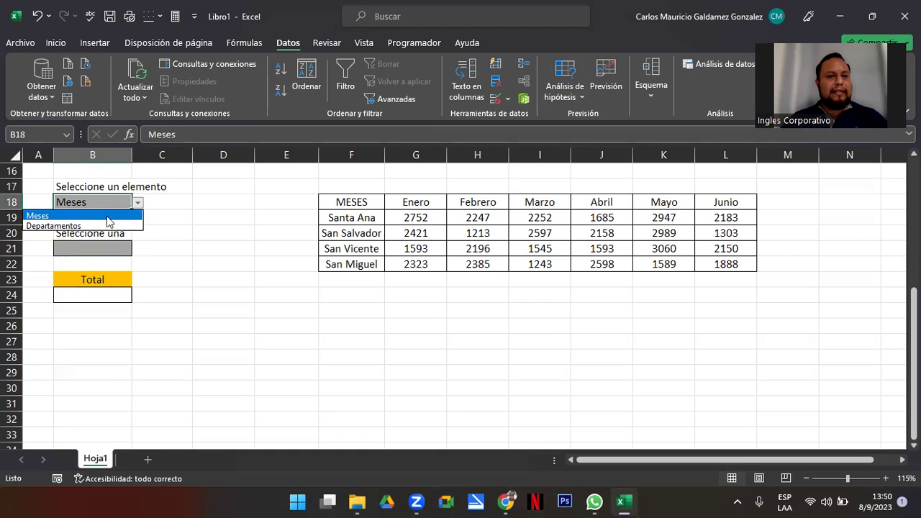
click(107, 223)
click(106, 246)
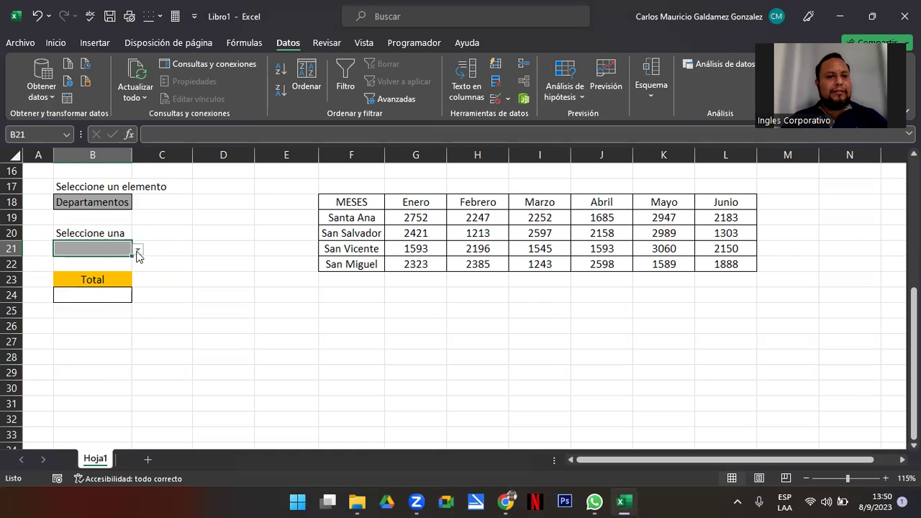
click(137, 250)
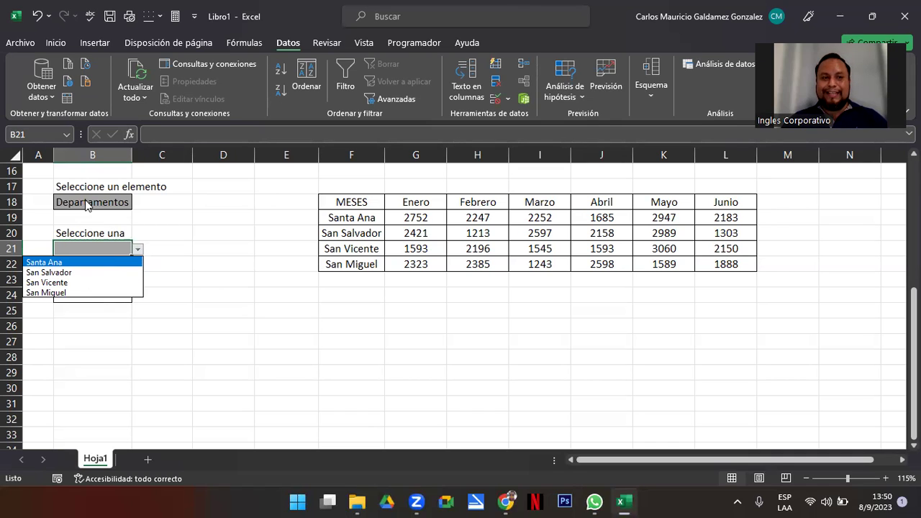
key(Escape)
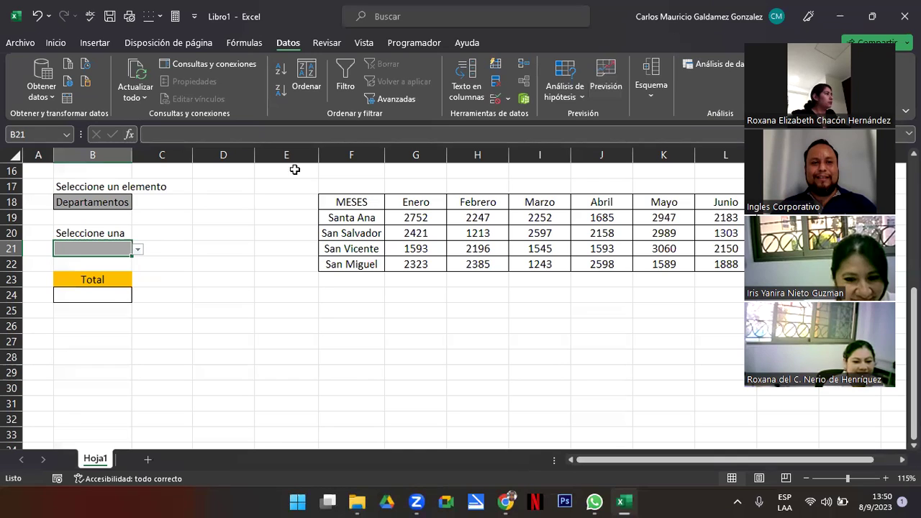
Resize column B to fit its labels and recheck B21's department list.
double_click(131, 155)
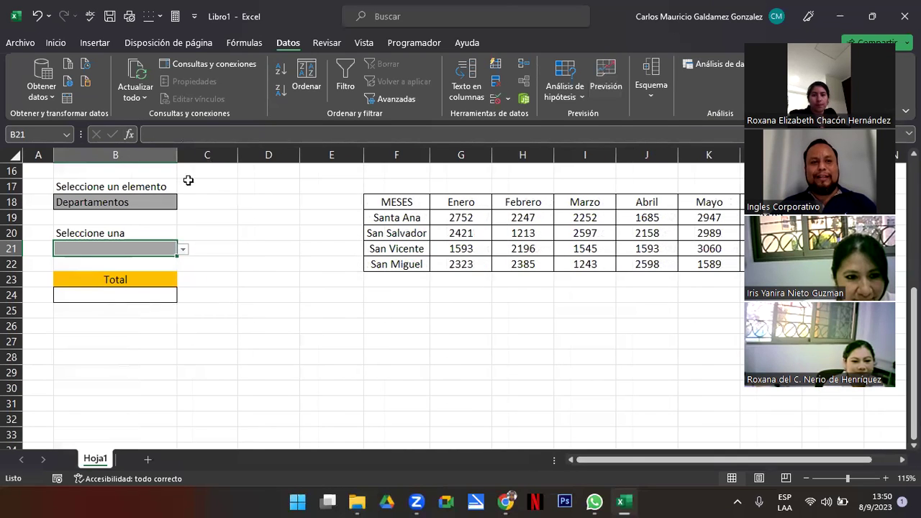
drag(176, 154, 137, 162)
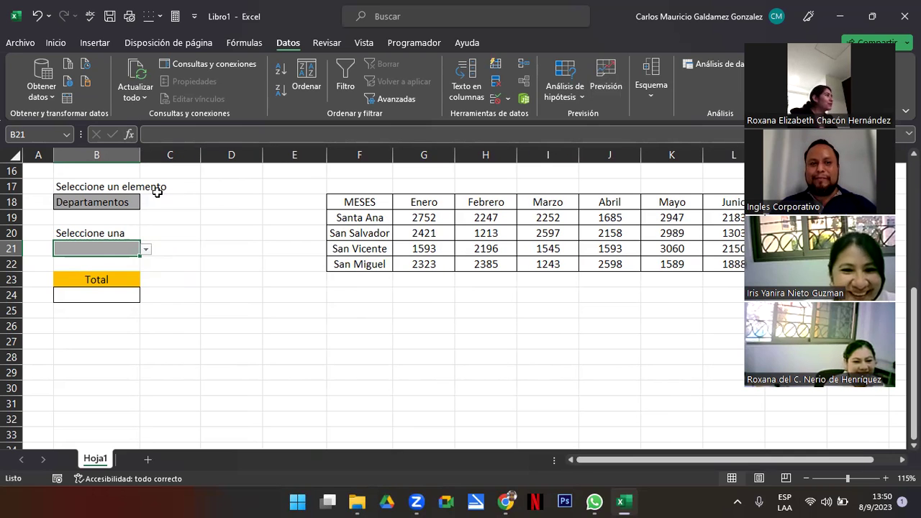
click(144, 250)
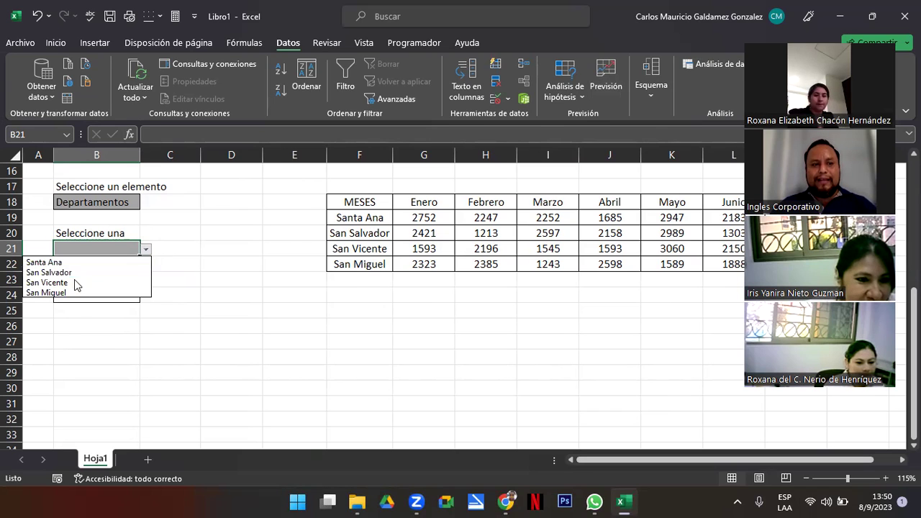
click(99, 203)
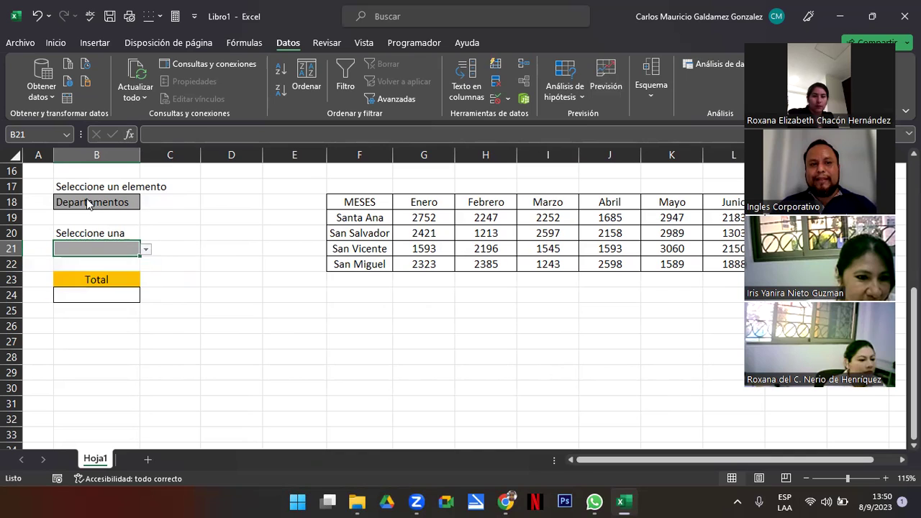
click(118, 249)
click(146, 250)
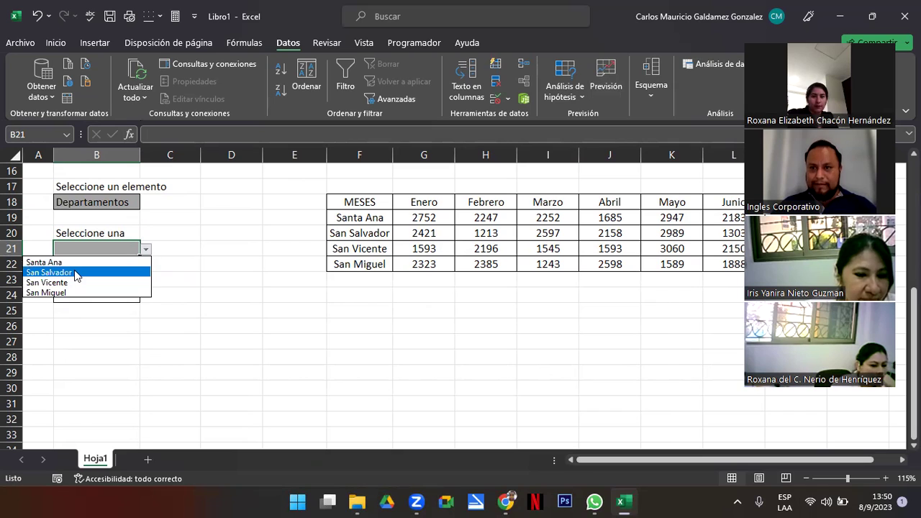
Set B18 back to Meses and confirm B21 now offers Enero to Junio.
click(133, 210)
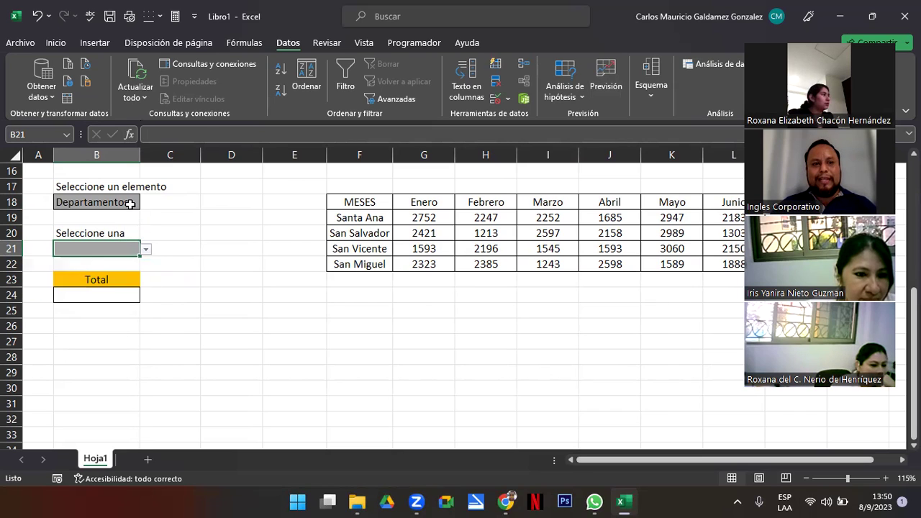
click(146, 203)
click(87, 216)
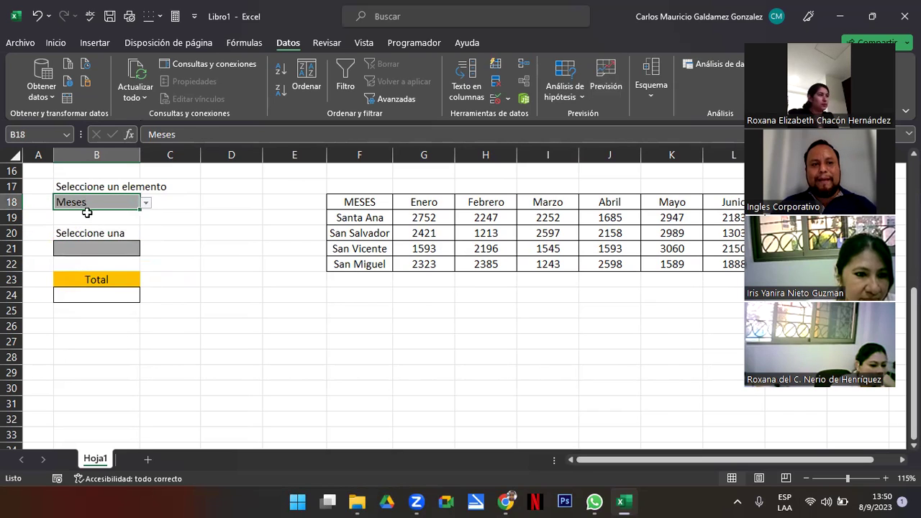
click(107, 244)
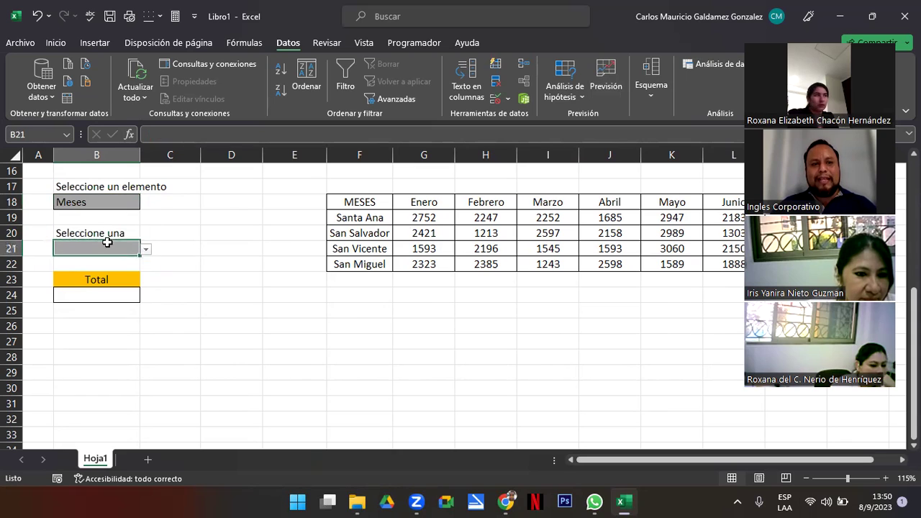
click(145, 249)
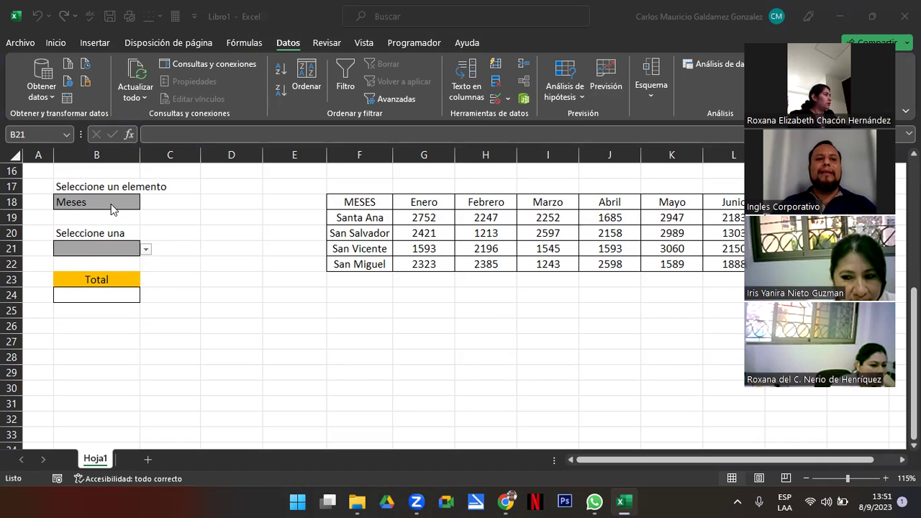
click(117, 202)
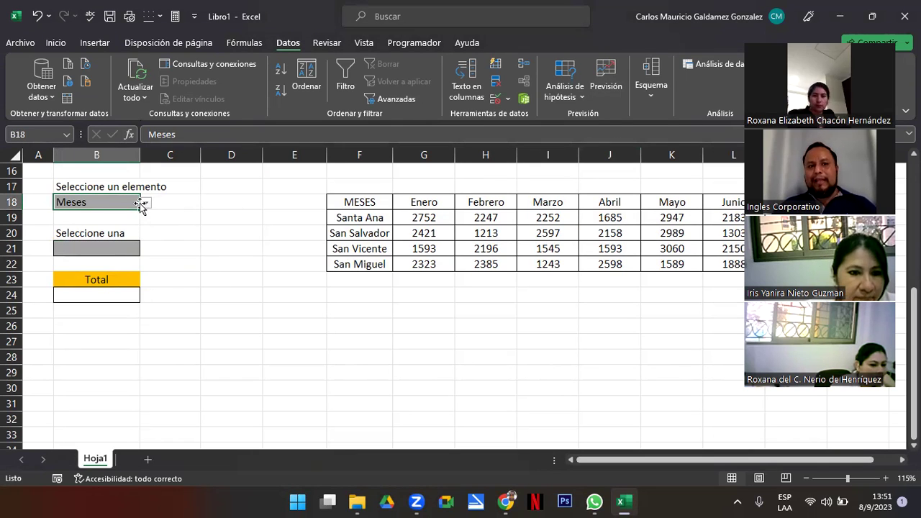
click(495, 99)
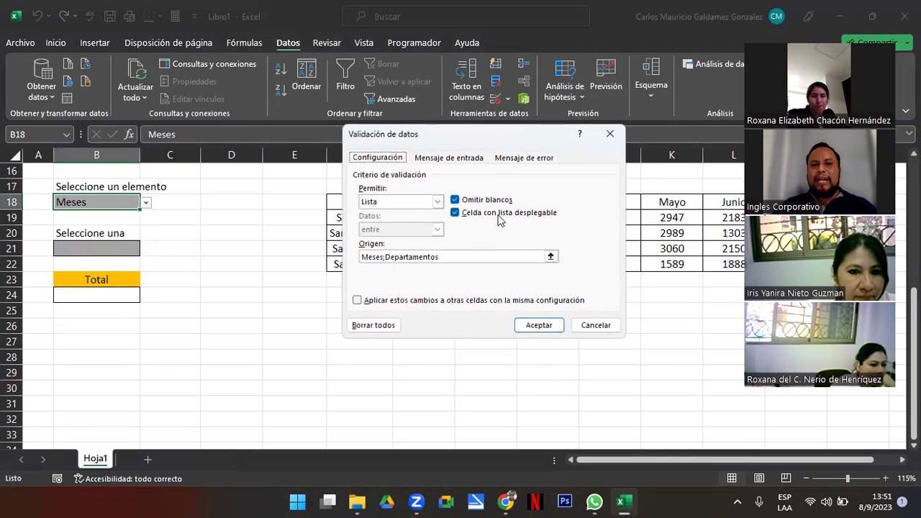
click(383, 259)
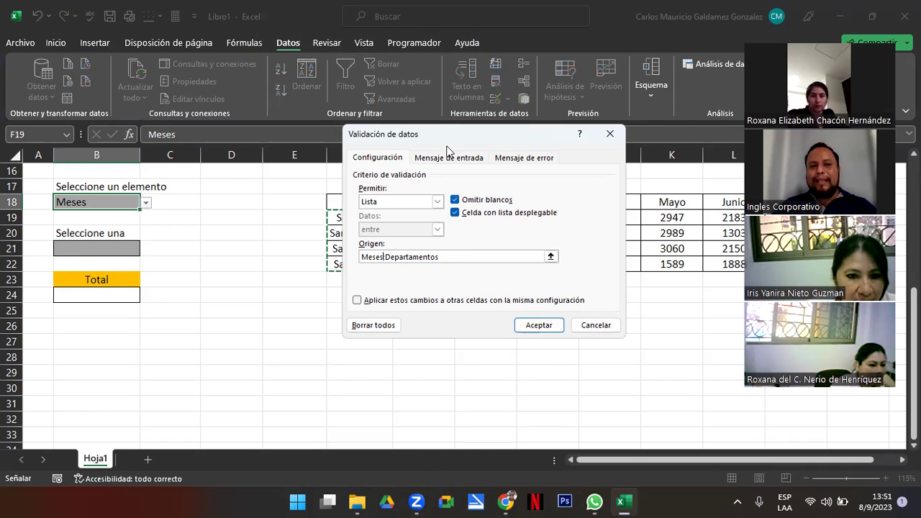
drag(446, 149, 135, 120)
click(99, 228)
text(;)
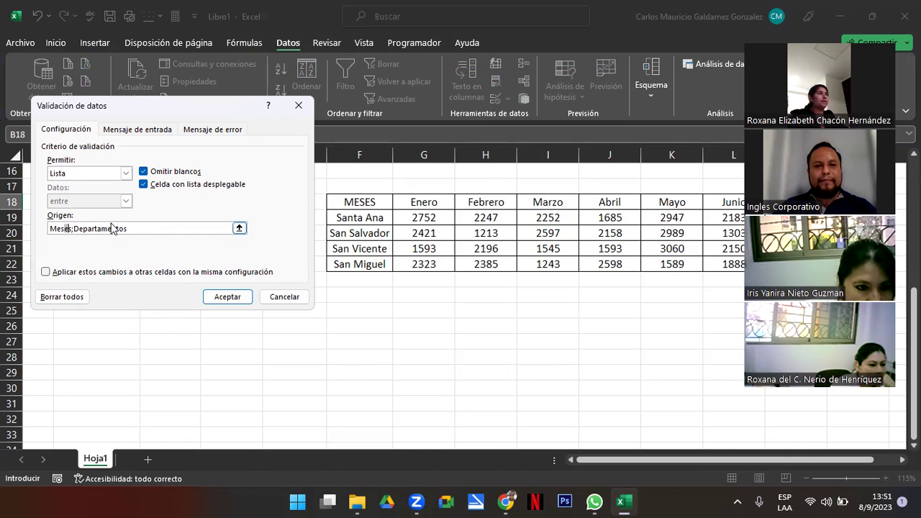
click(280, 296)
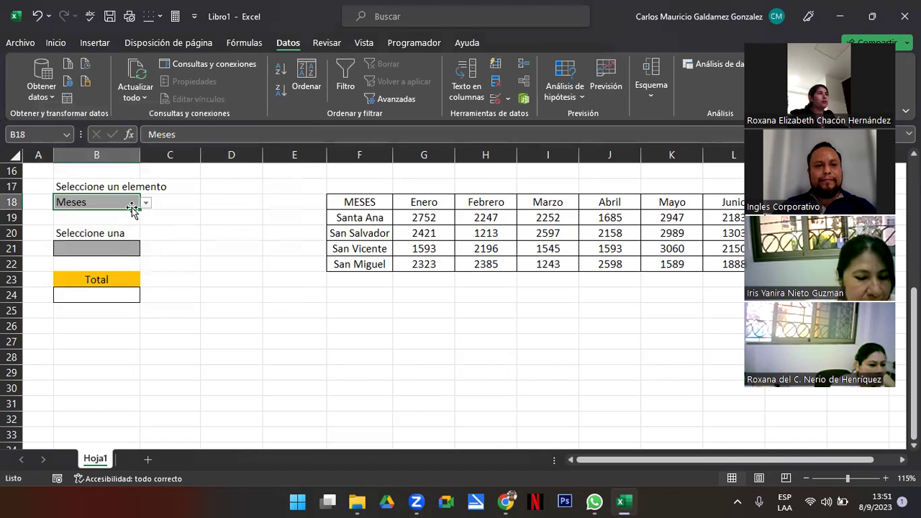
click(496, 97)
click(108, 229)
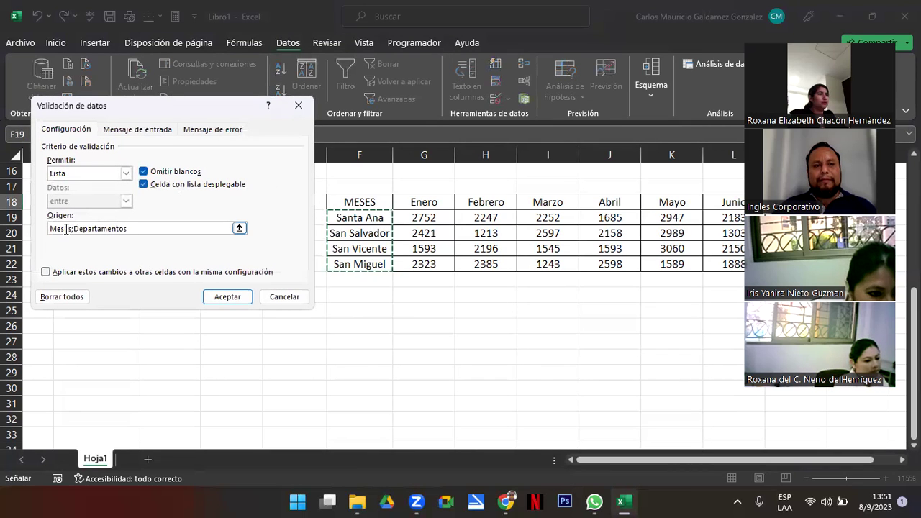
click(284, 296)
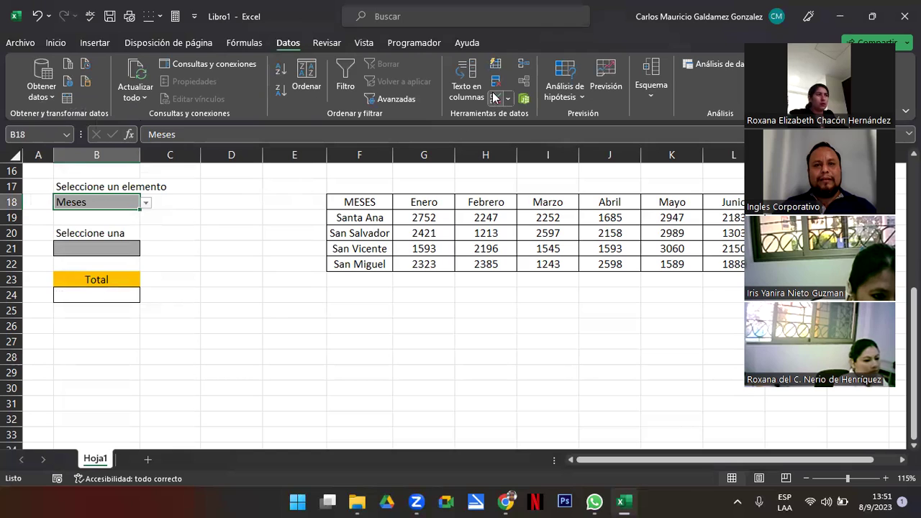
click(498, 101)
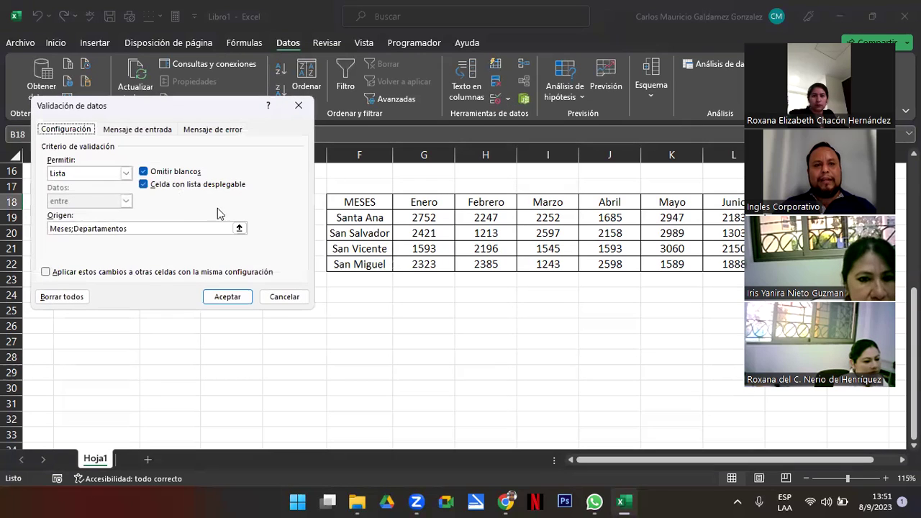
click(60, 229)
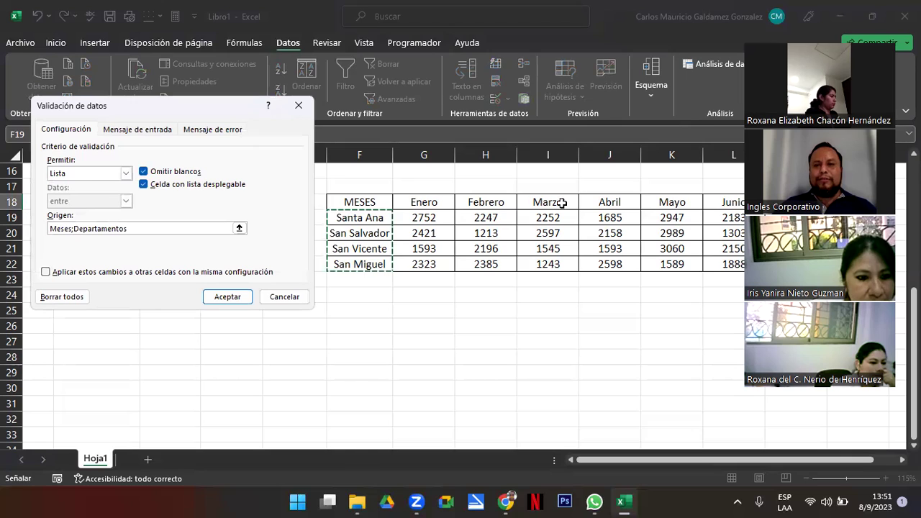
click(291, 295)
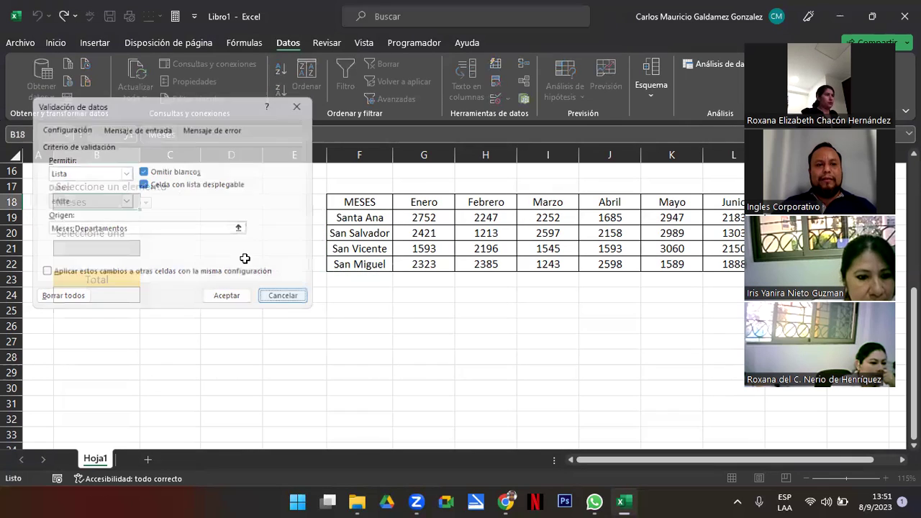
click(117, 236)
Choose Junio from B21's month dropdown, then reselect B18.
click(116, 245)
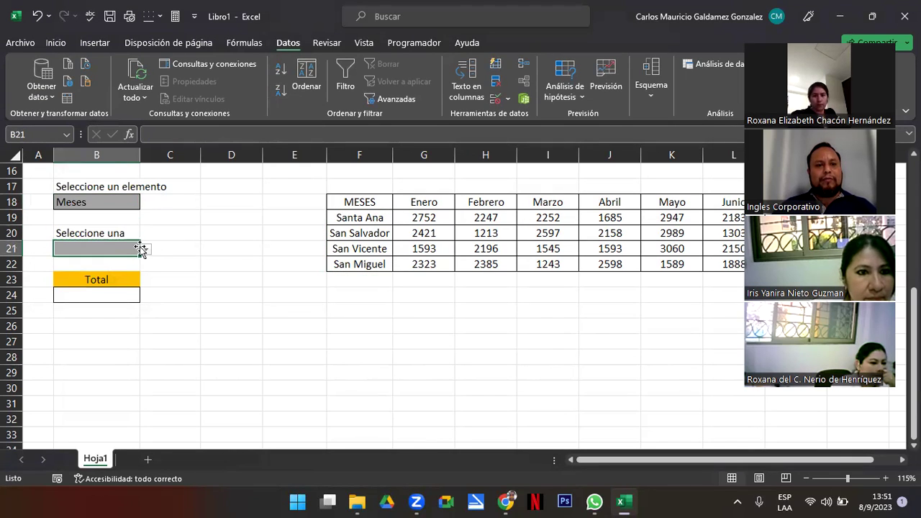
click(146, 249)
click(67, 313)
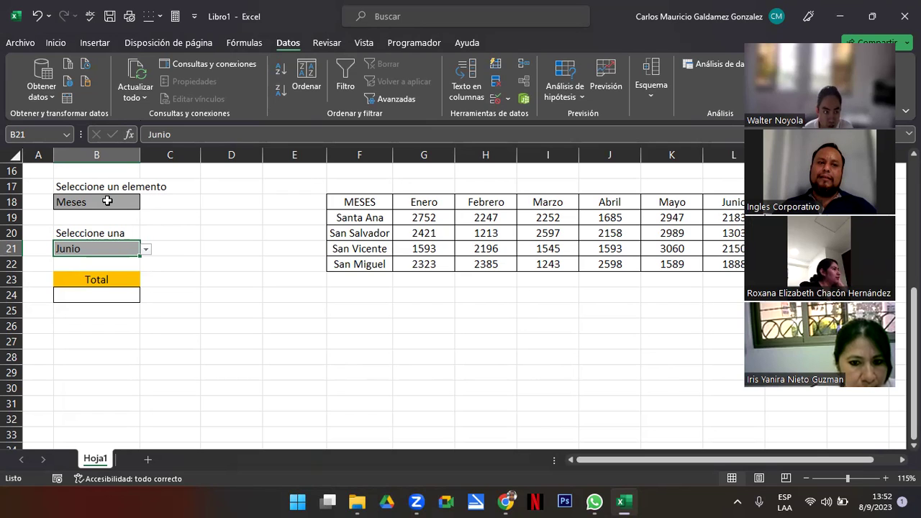
click(106, 202)
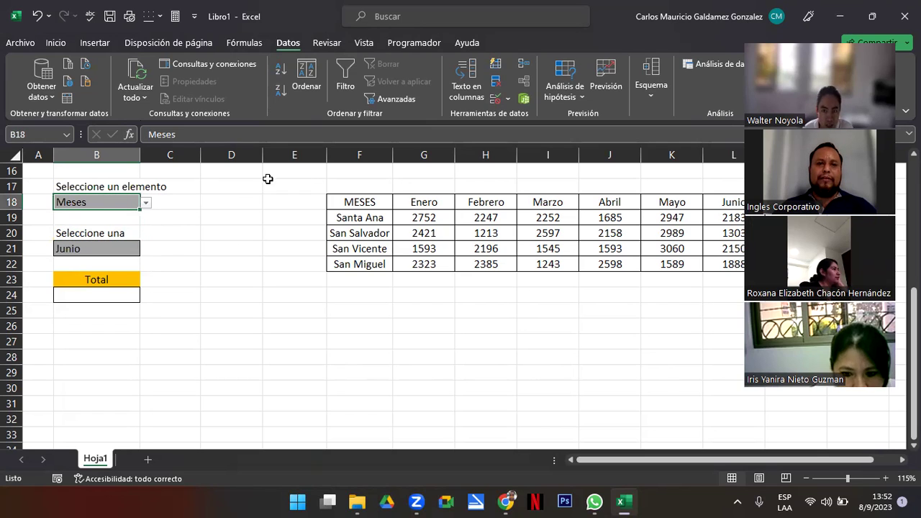
Open B18's validation settings and place the cursor in the Meses;Departamentos source.
click(495, 100)
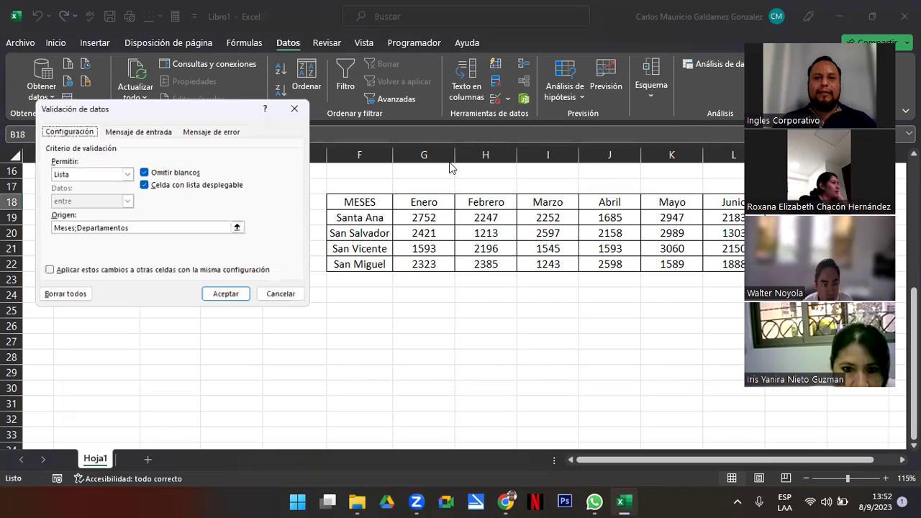
drag(205, 115, 409, 116)
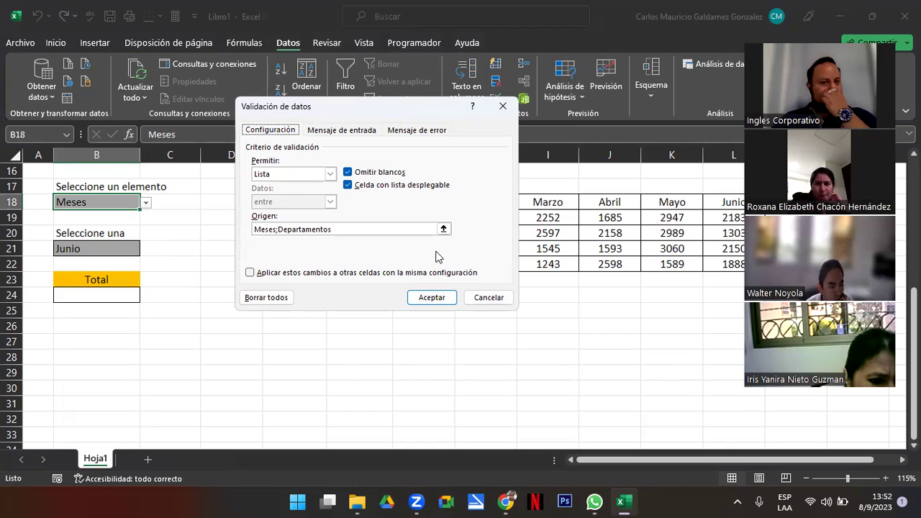
click(254, 229)
click(277, 229)
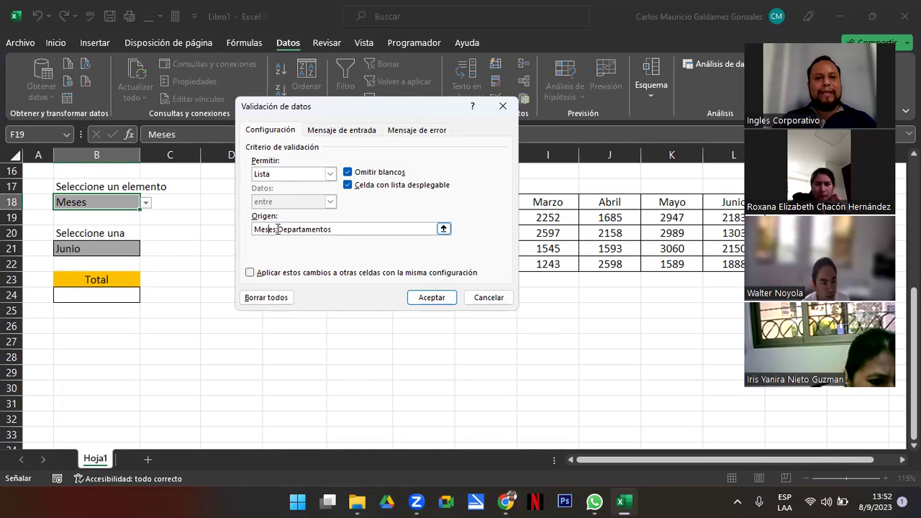
click(300, 229)
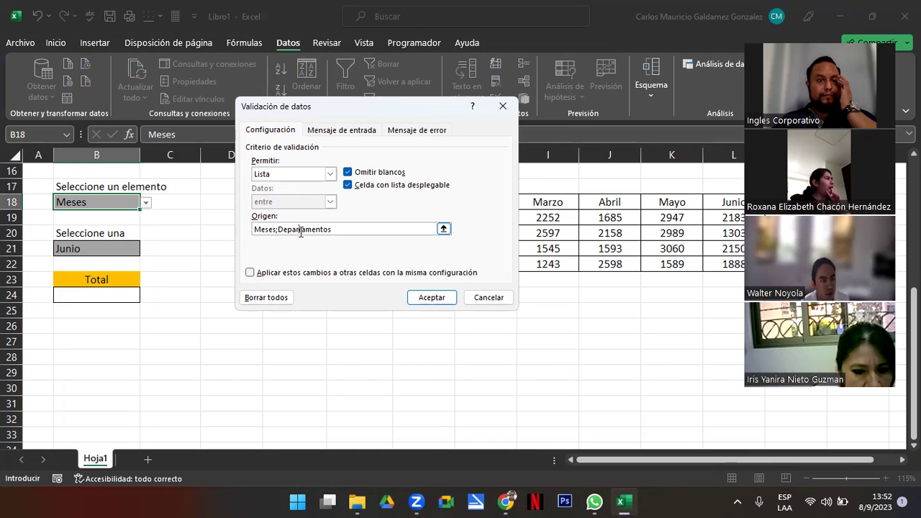
click(279, 229)
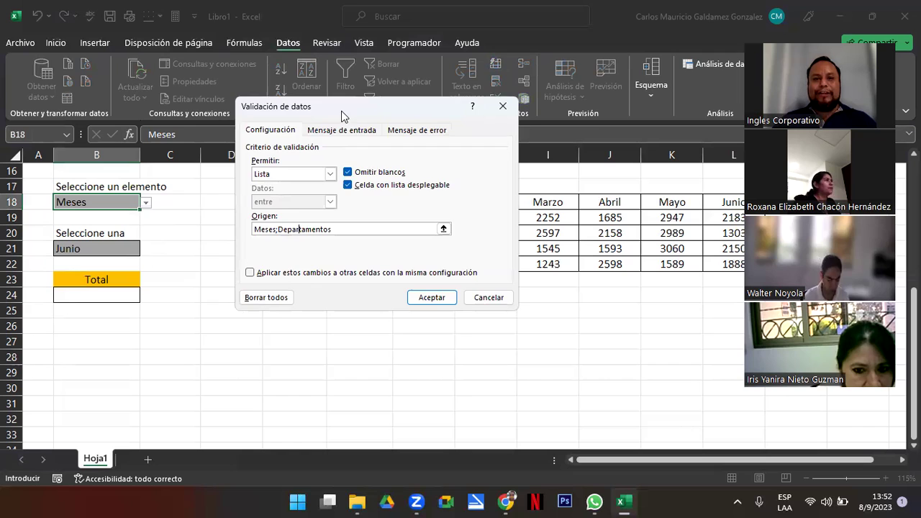
drag(343, 115, 296, 202)
Edit the list source to read Meses2;Departamentos and confirm.
click(227, 320)
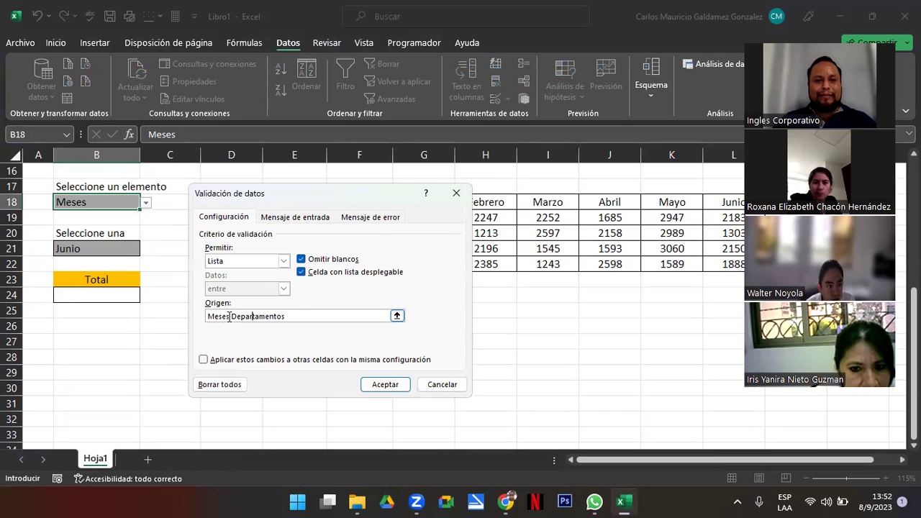
key(Right)
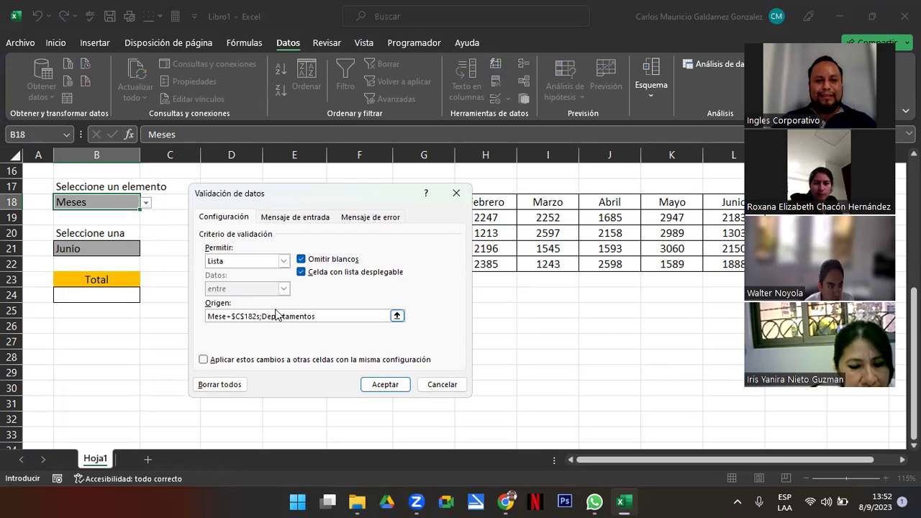
key(Left)
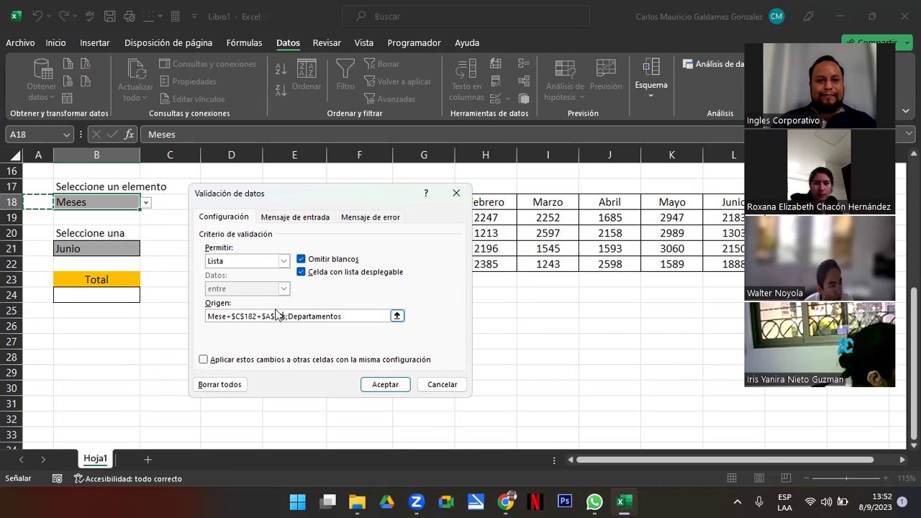
key(BackSpace)
key(BackSpace)
key(BackSpace)
key(BackSpace)
key(BackSpace)
key(BackSpace)
key(BackSpace)
key(BackSpace)
key(BackSpace)
text(s)
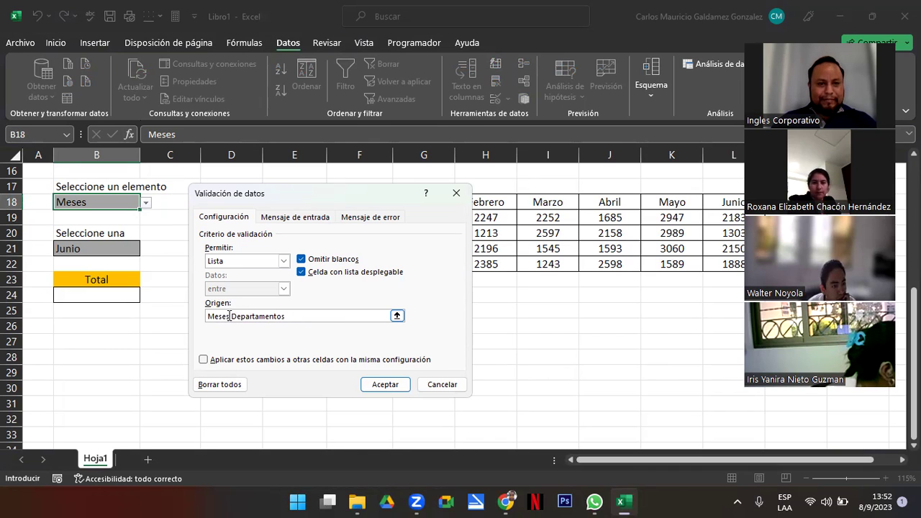
text(2)
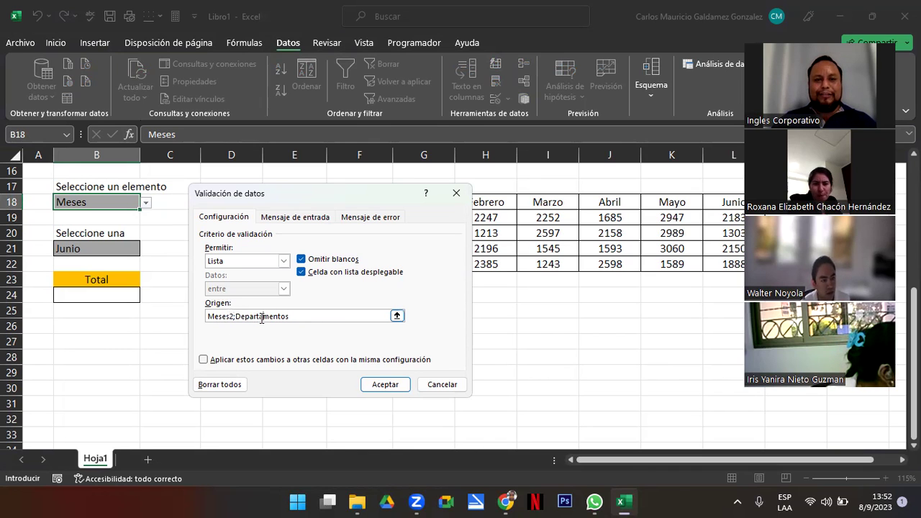
drag(360, 207, 612, 257)
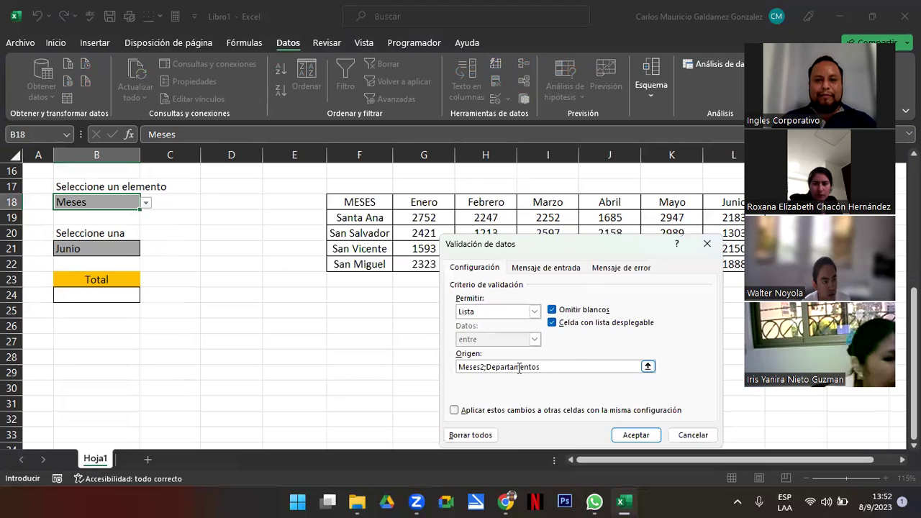
click(633, 436)
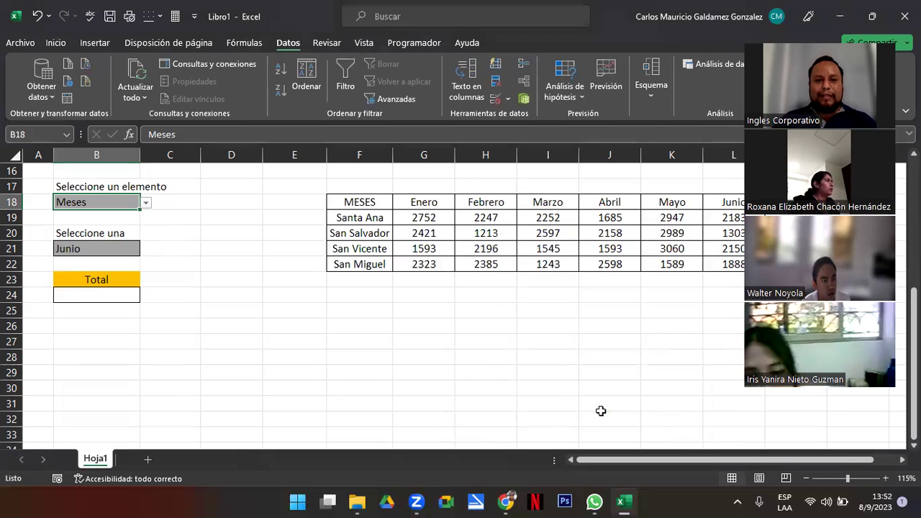
Choose Meses2 in B18 and pick Febrero from B21's month list.
click(150, 202)
click(126, 207)
click(145, 203)
click(69, 216)
click(112, 250)
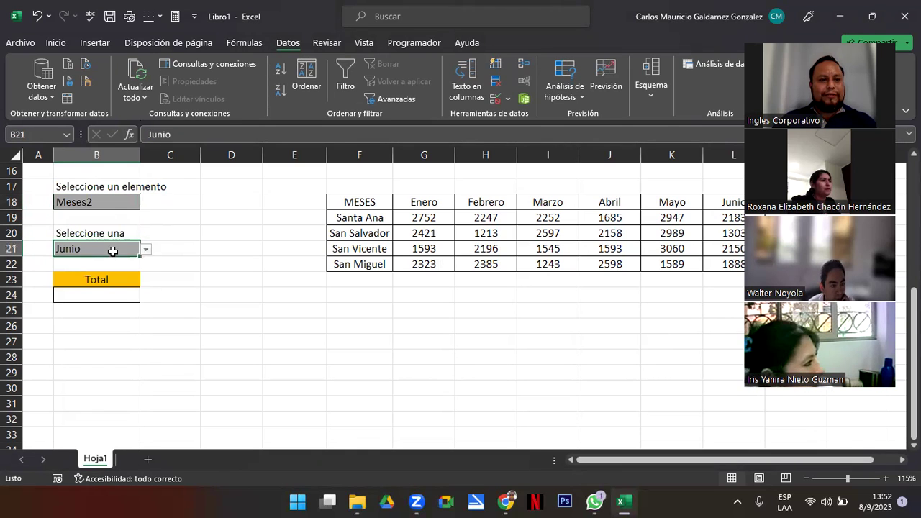
click(146, 249)
click(70, 272)
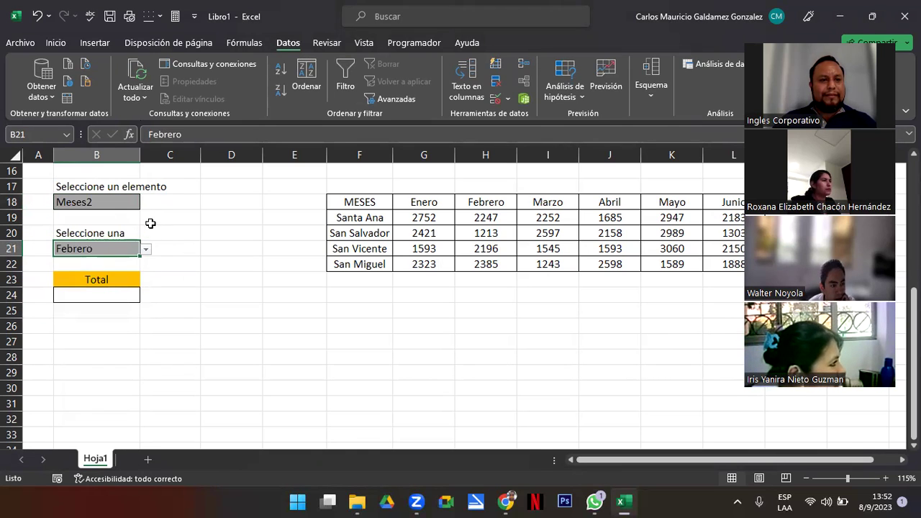
Switch B18 to Departamentos, confirm B21 lists the four departments, and view B21's validation rule.
click(132, 204)
click(146, 203)
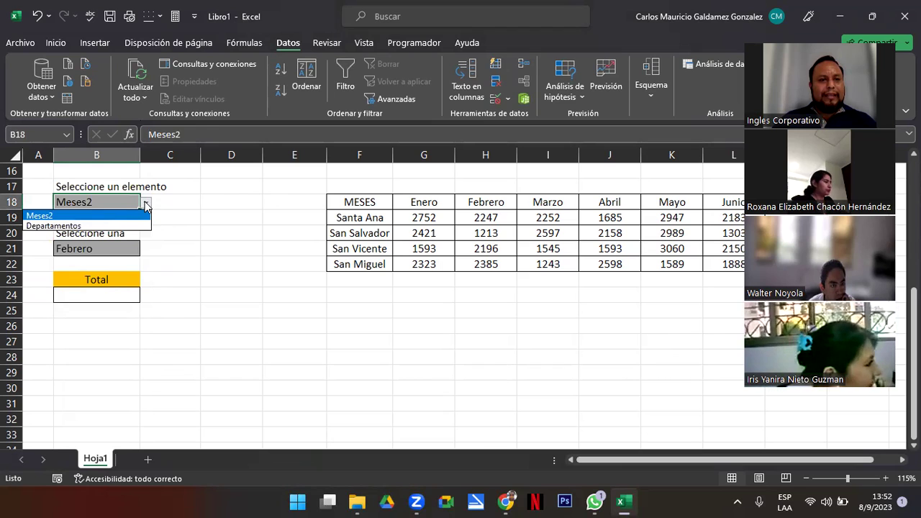
click(106, 225)
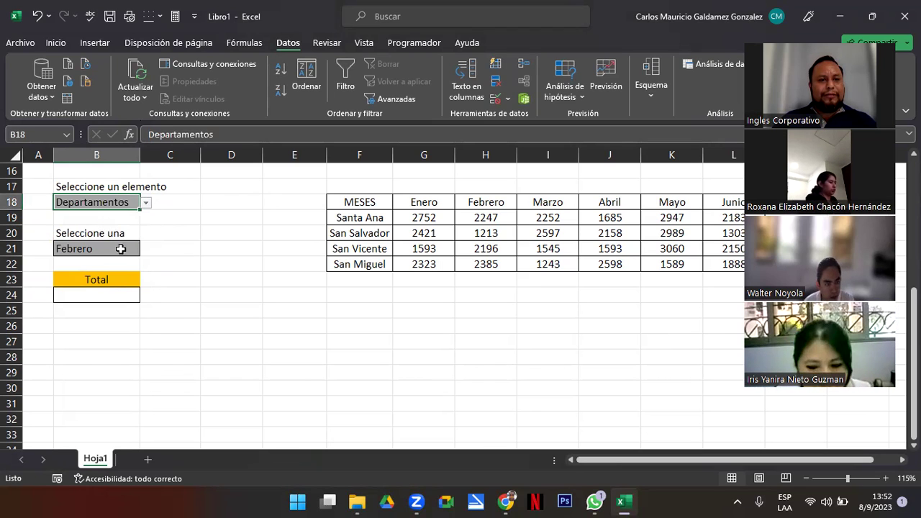
click(122, 249)
click(145, 249)
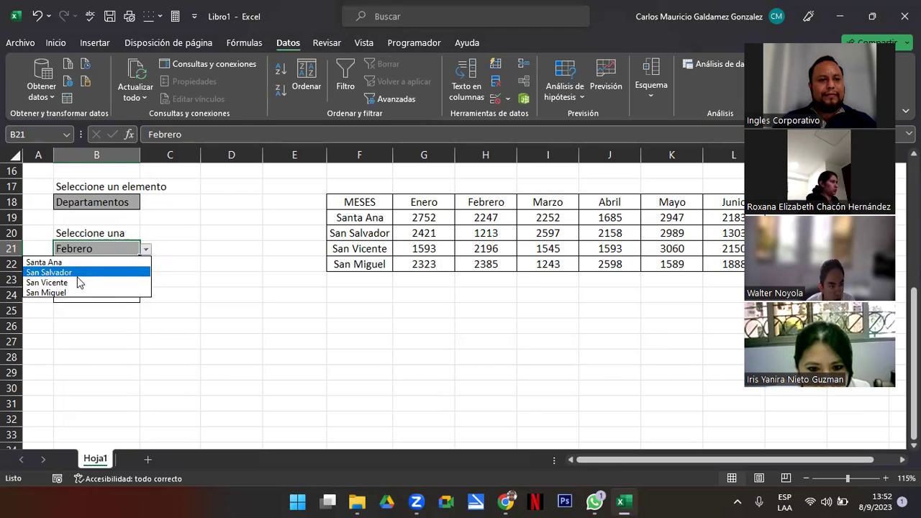
key(Escape)
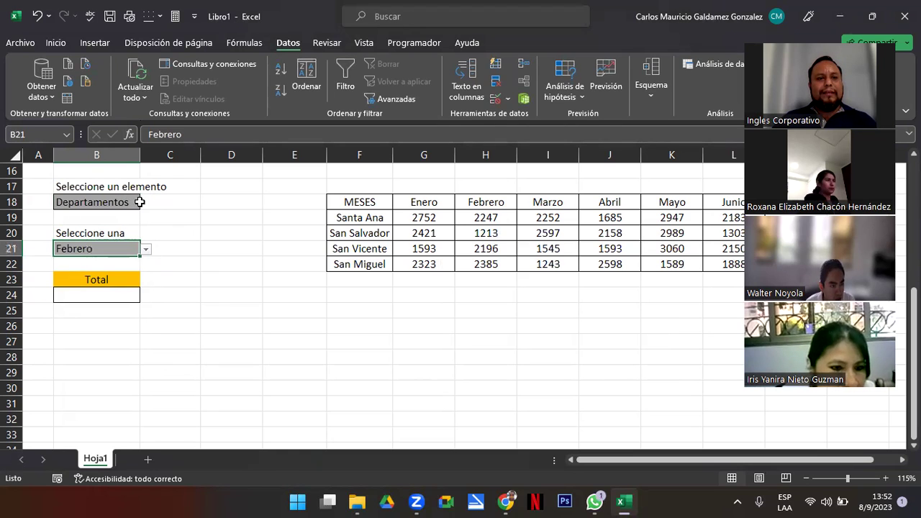
click(495, 97)
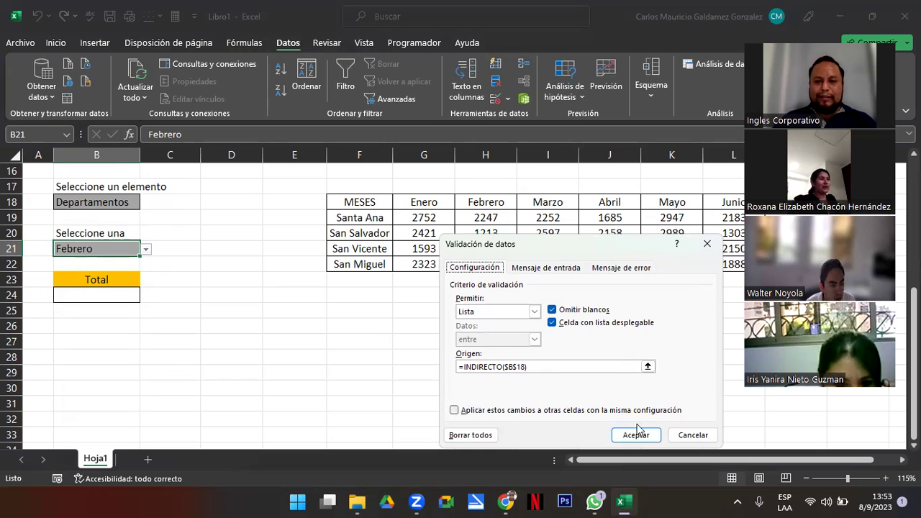
Cancel B21's validation, inspect B18's Meses2;Departamentos source, and close it unchanged.
click(693, 435)
click(75, 201)
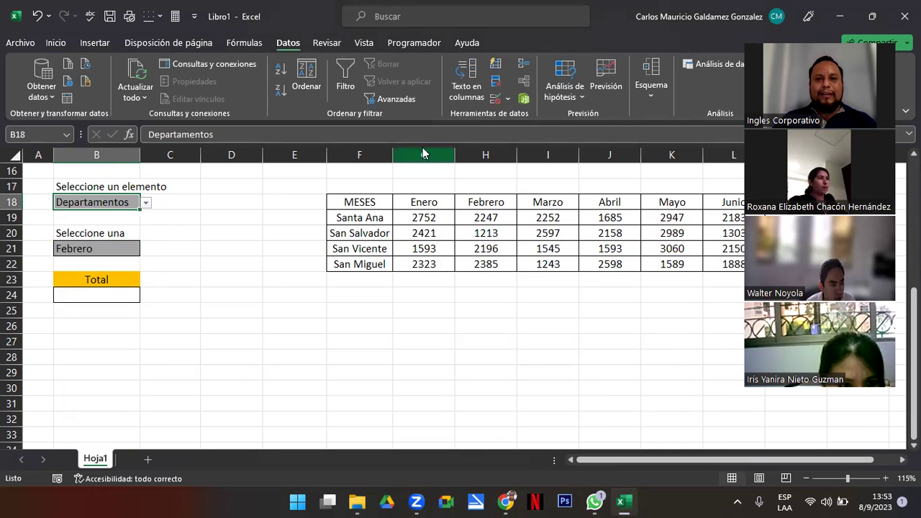
click(497, 100)
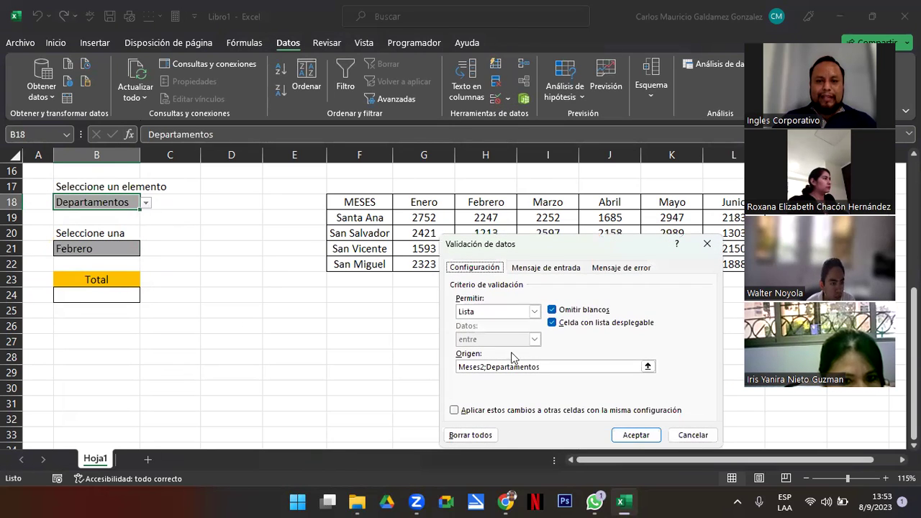
click(474, 366)
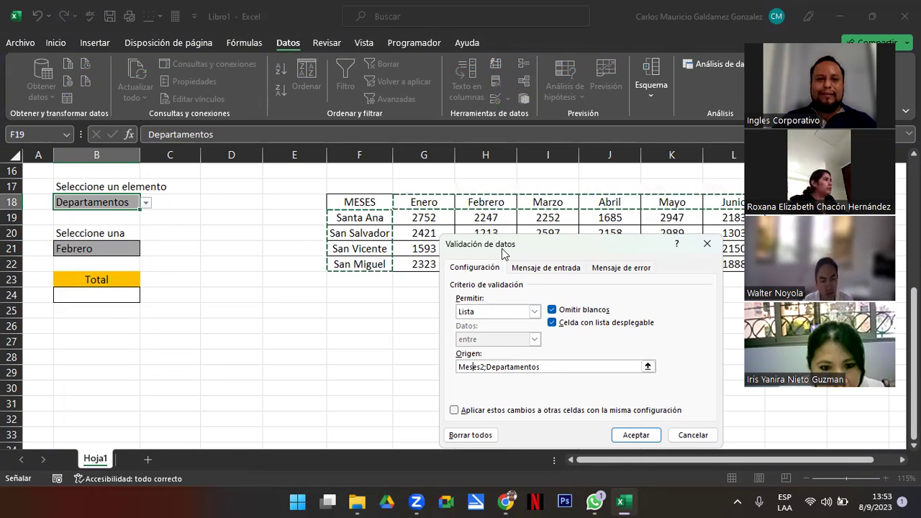
drag(522, 248, 113, 168)
click(94, 287)
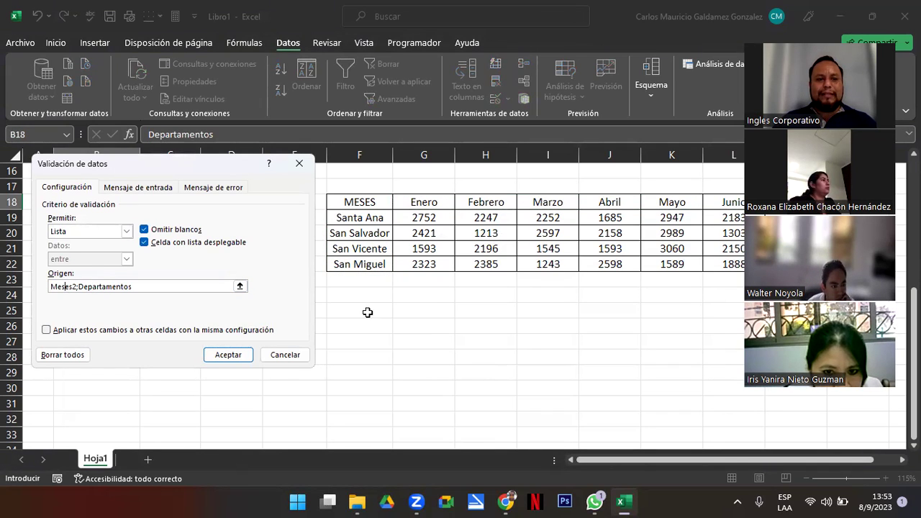
click(282, 358)
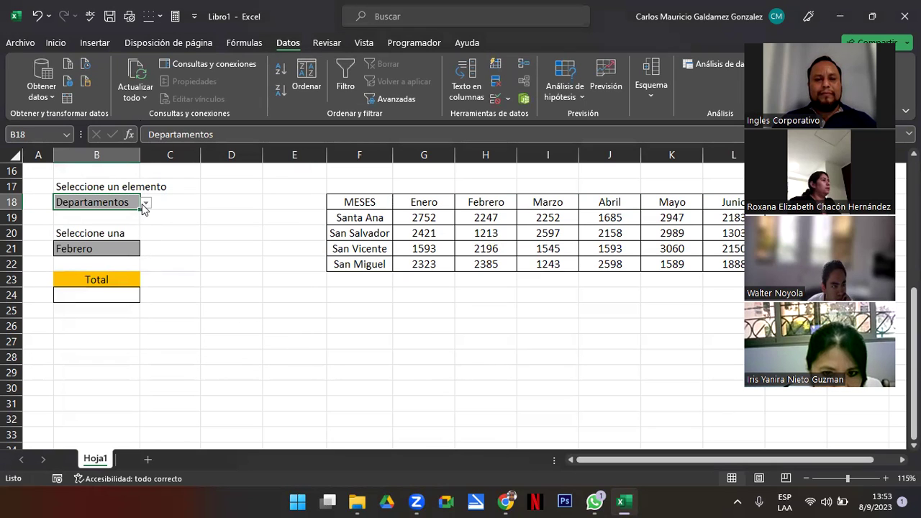
scroll(240, 267, up, 5)
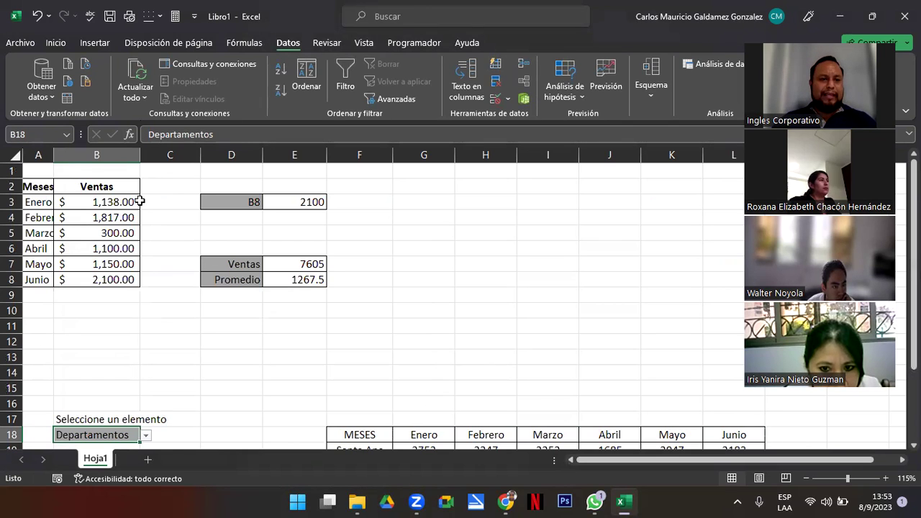
Widen column A to show the full month names and select A3:A8.
drag(60, 157, 73, 160)
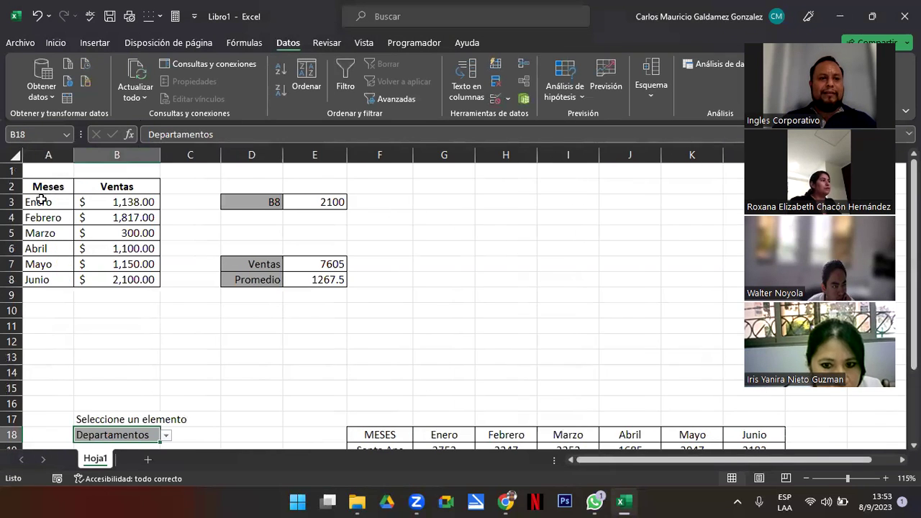
drag(42, 201, 41, 280)
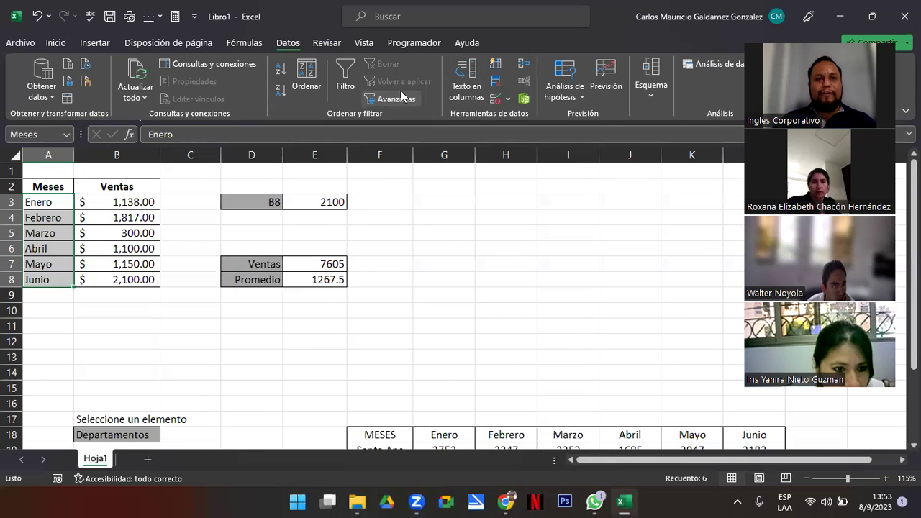
scroll(403, 96, up, 1)
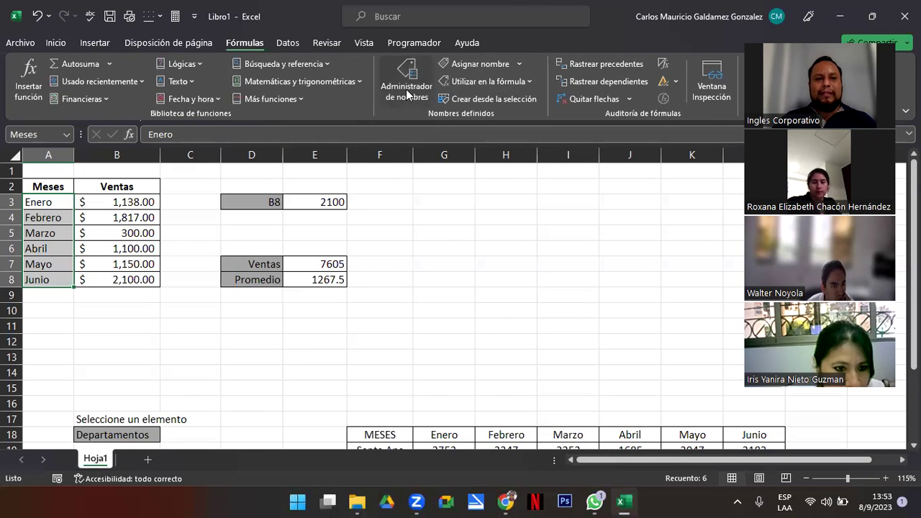
Delete the defined name Meses referring to A3:A8 in the Name Manager.
click(408, 95)
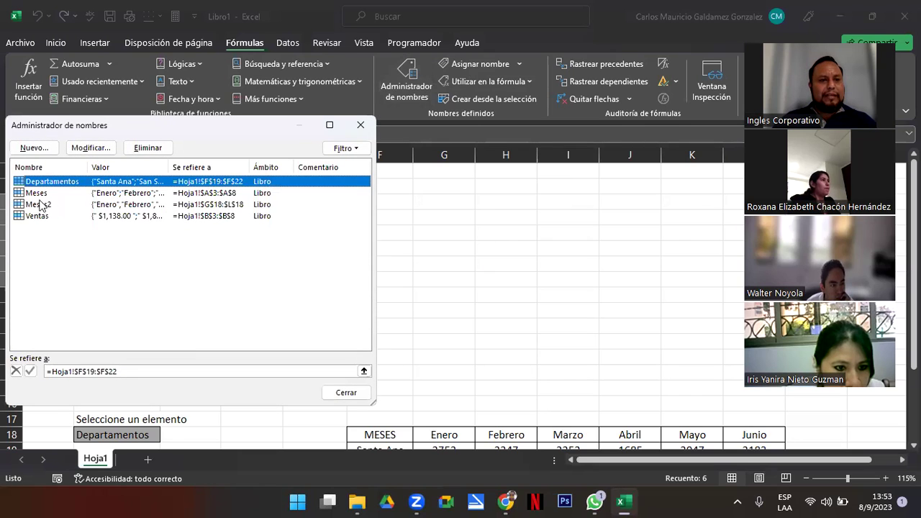
click(37, 194)
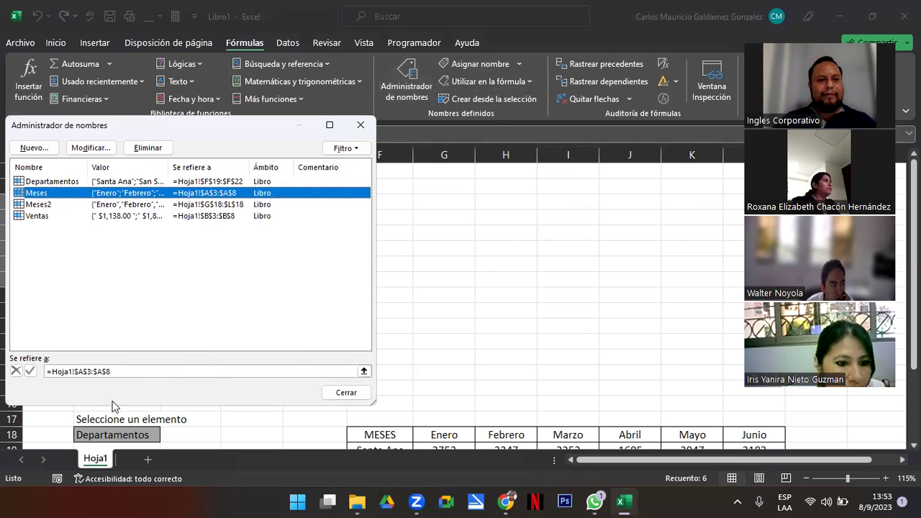
click(147, 148)
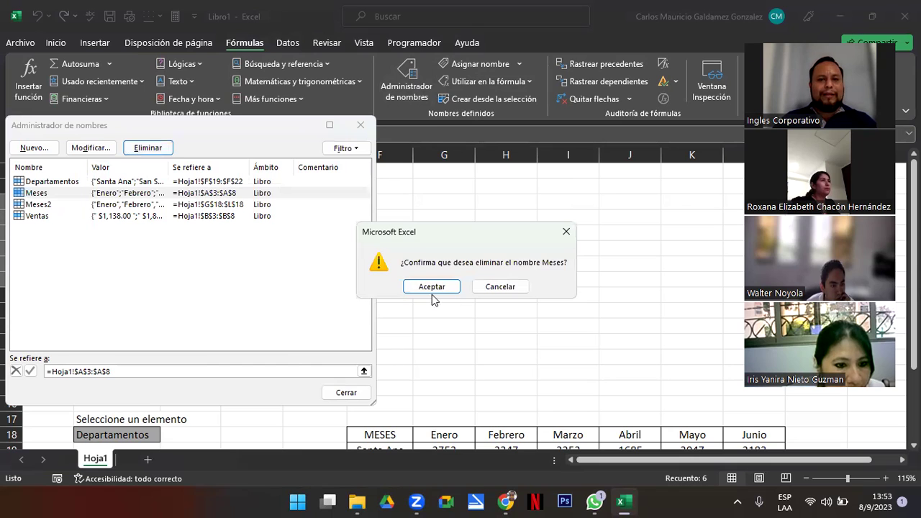
click(431, 290)
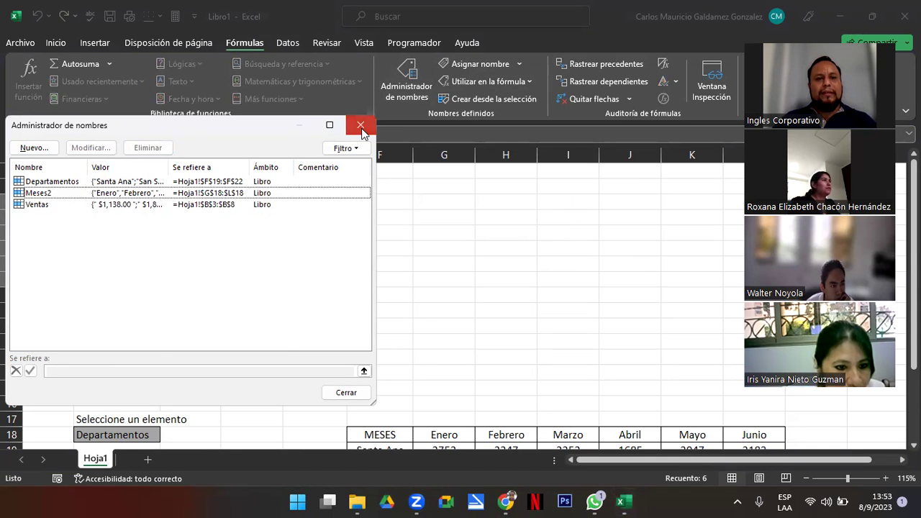
click(360, 126)
scroll(298, 278, down, 5)
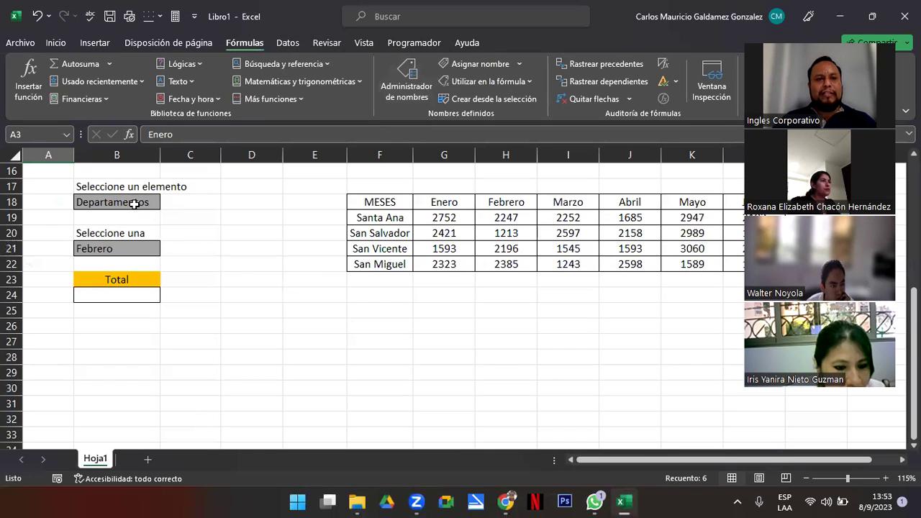
Fix B18's validation list source to Meses;Departamentos by deleting the stray 2 from Meses2.
click(133, 204)
scroll(387, 95, down, 1)
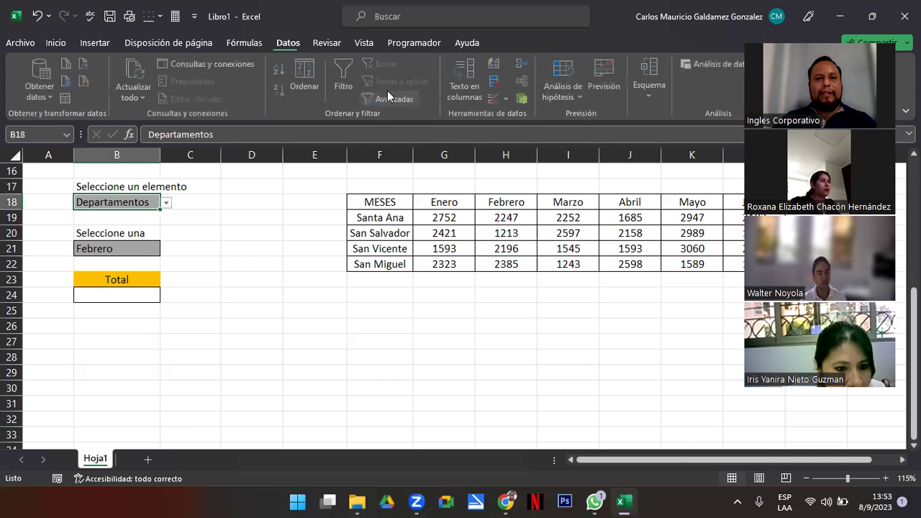
click(493, 98)
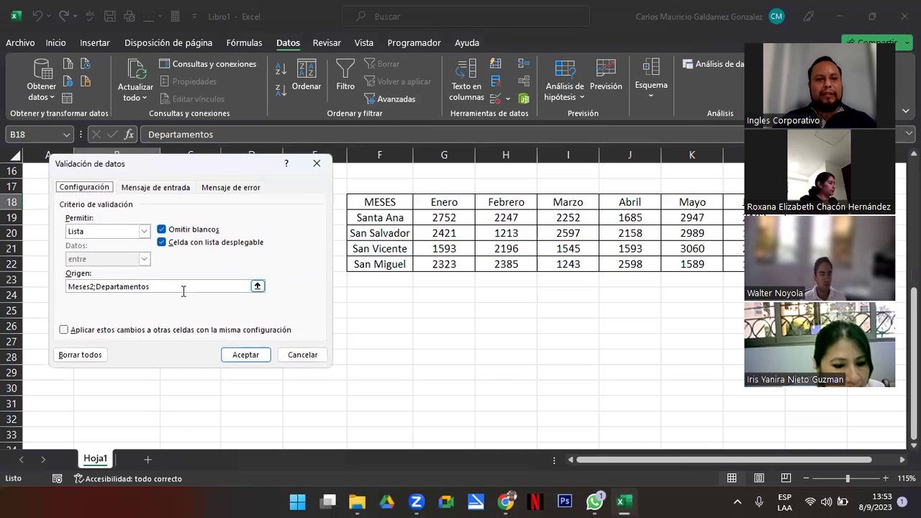
click(94, 286)
key(BackSpace)
key(BackSpace)
click(242, 354)
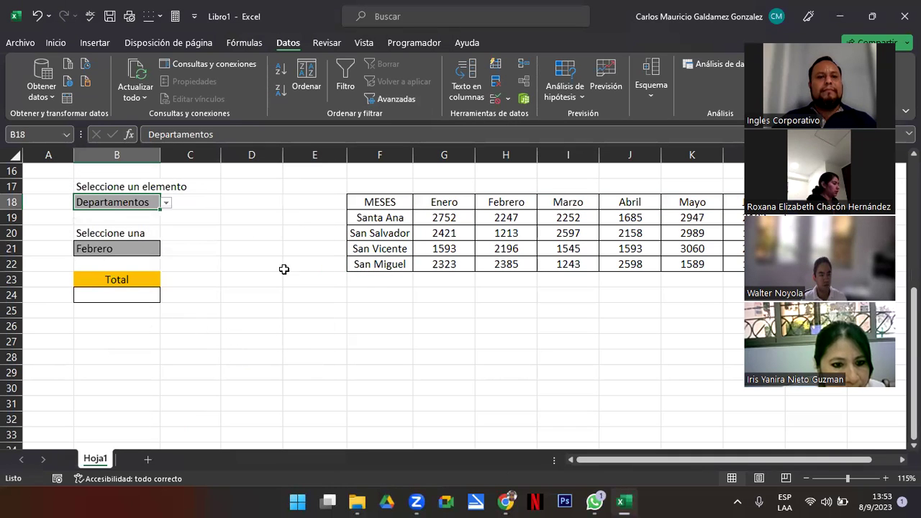
Name the row-18 month header range G18:L18 Meses.
drag(433, 203, 734, 202)
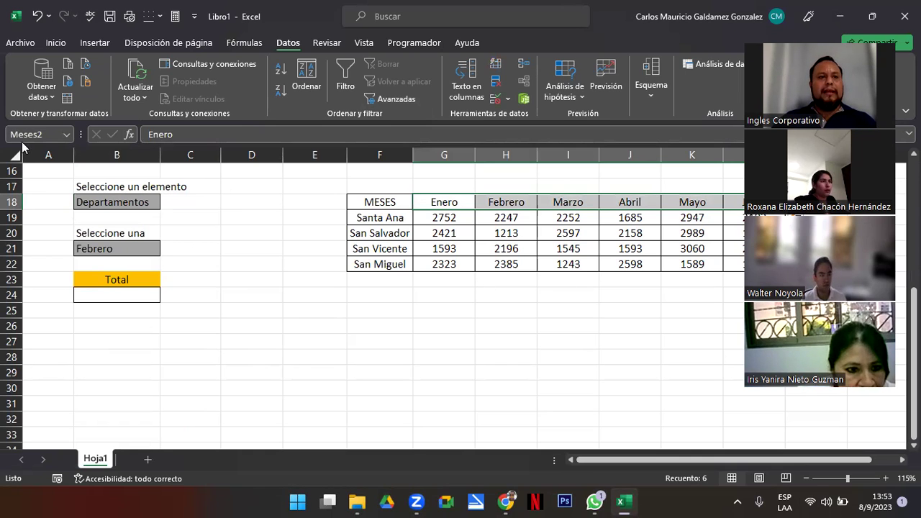
click(66, 135)
click(50, 137)
click(53, 136)
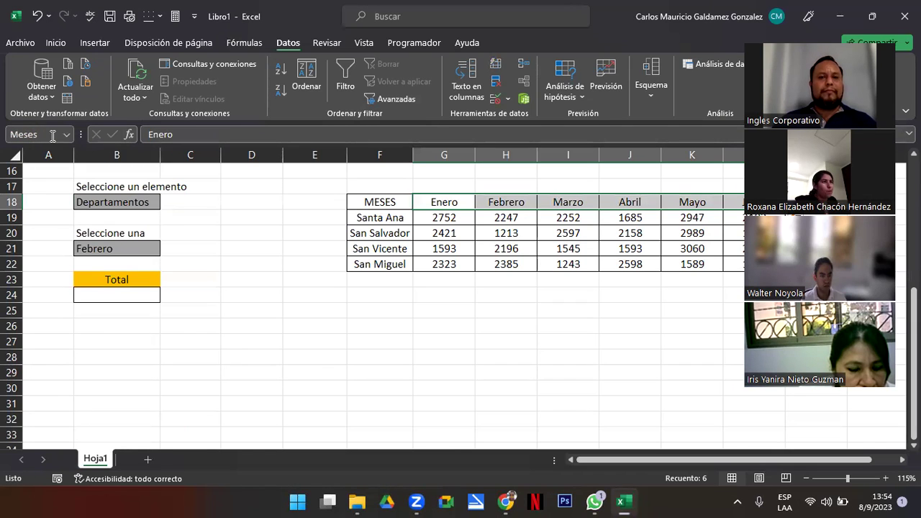
With Departamentos in B18, pick San Salvador in B21 and confirm B18 lists Meses and Departamentos.
click(154, 206)
click(168, 207)
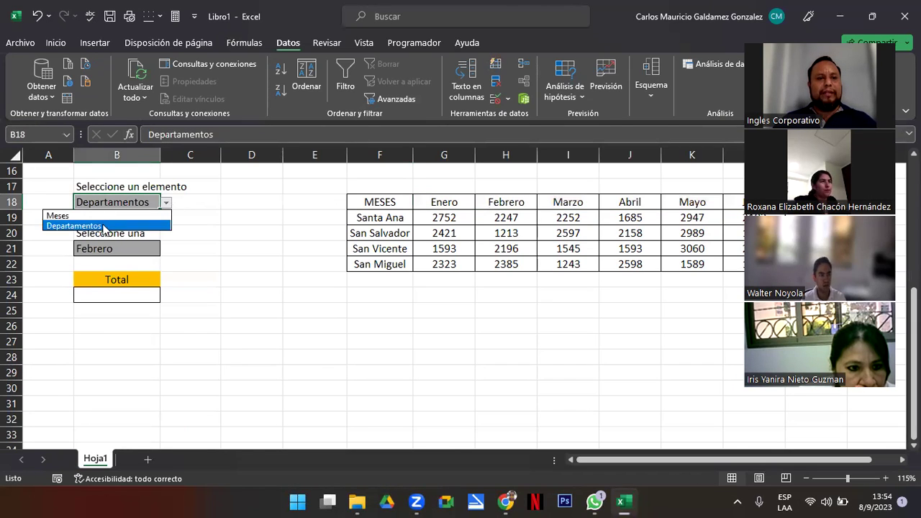
click(106, 226)
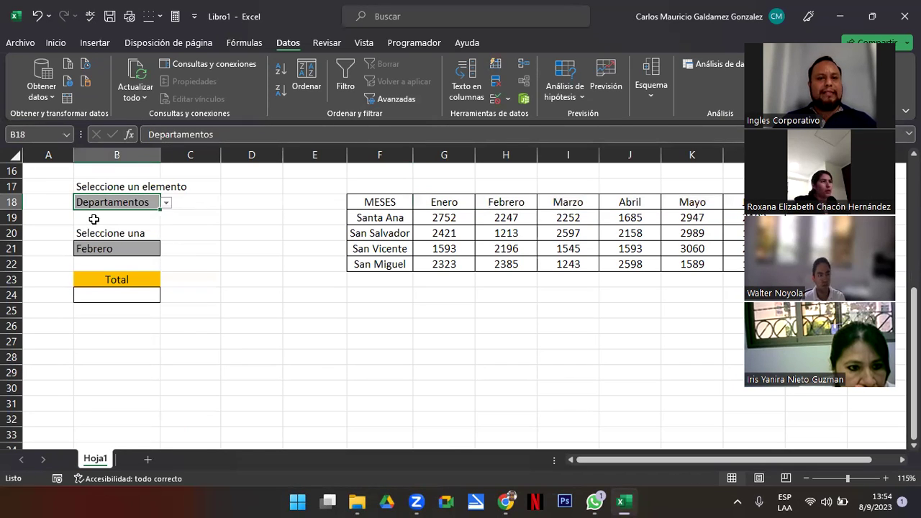
click(118, 250)
click(166, 251)
click(101, 270)
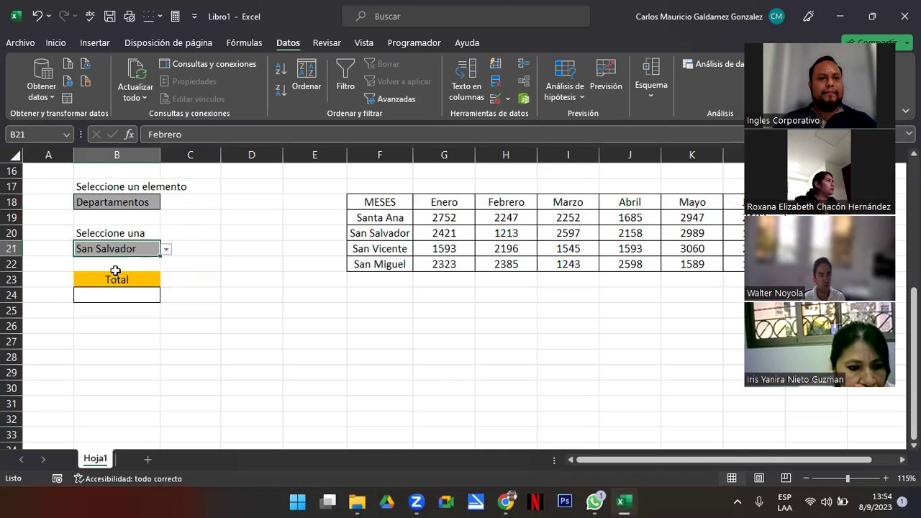
click(150, 203)
click(166, 203)
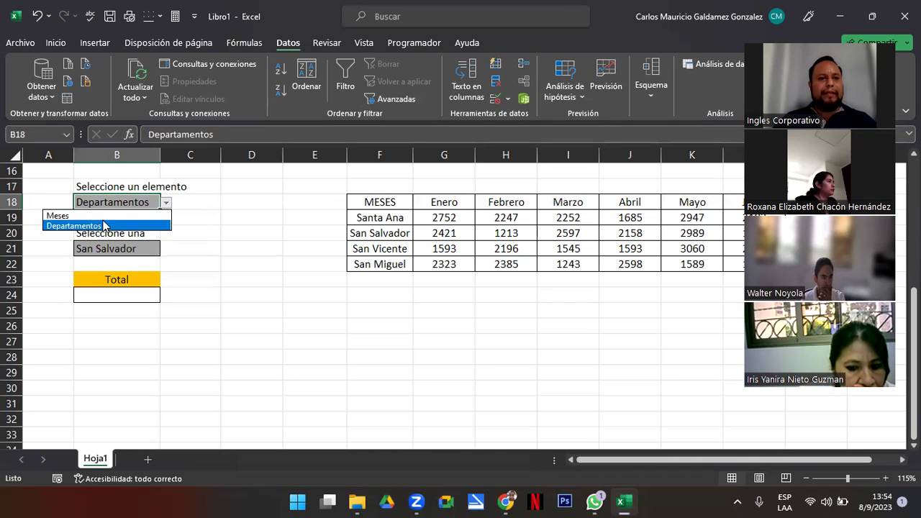
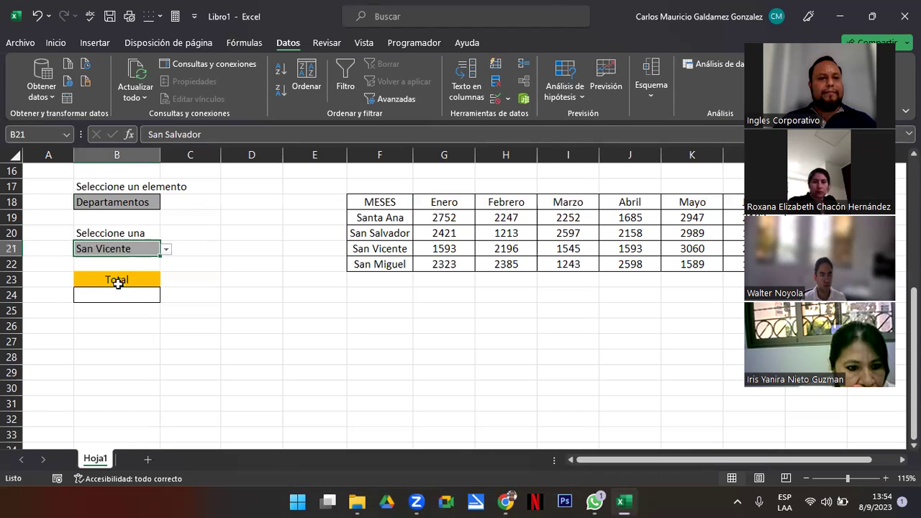
Choose Meses in B18 and Febrero in B21, then minimize Excel to show the Genially slides.
click(144, 203)
click(167, 204)
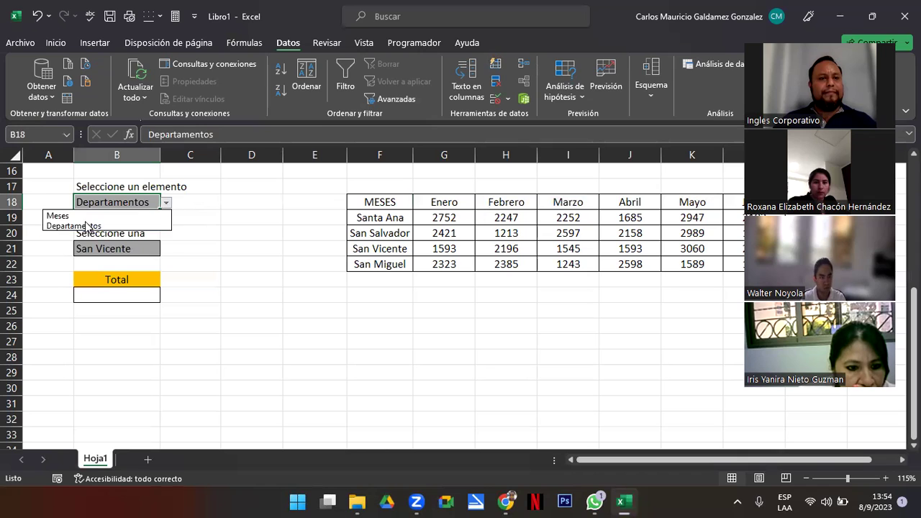
click(64, 214)
click(132, 248)
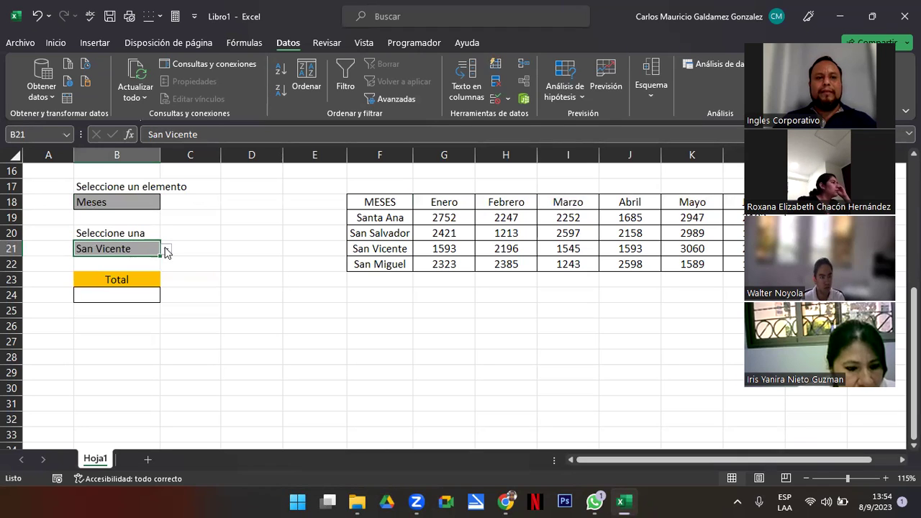
click(166, 249)
click(109, 268)
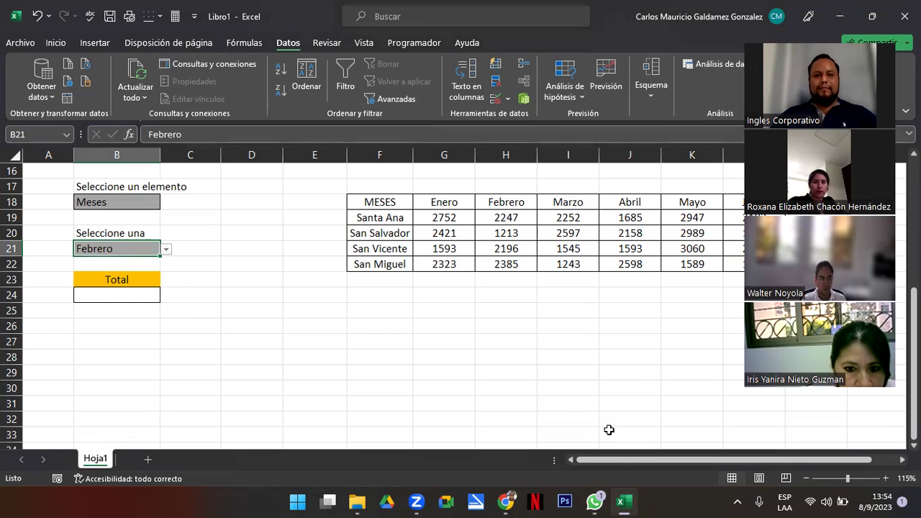
click(625, 503)
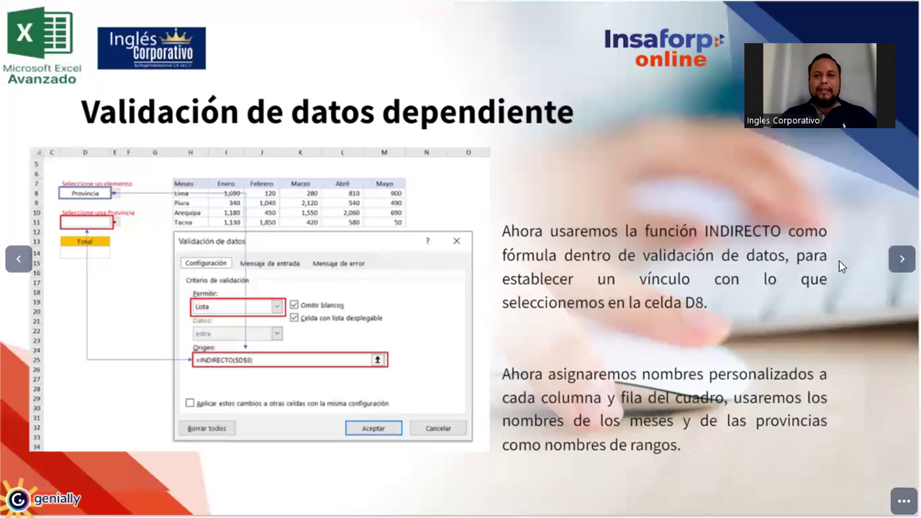
Advance the Genially presentation to the 'Crear desde la selección' slide.
click(901, 260)
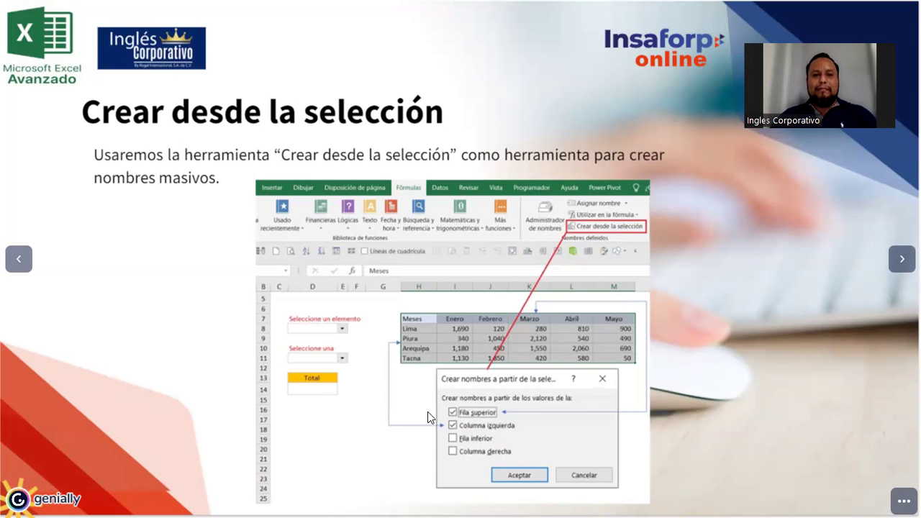
Select the whole MESES table F18:L22 in Excel.
key(alt+Tab)
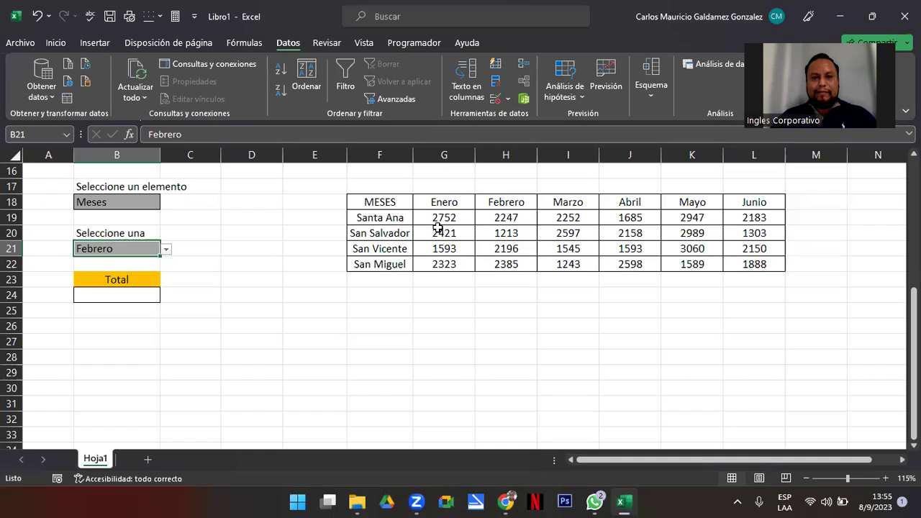
drag(377, 201, 744, 262)
key(alt+Tab)
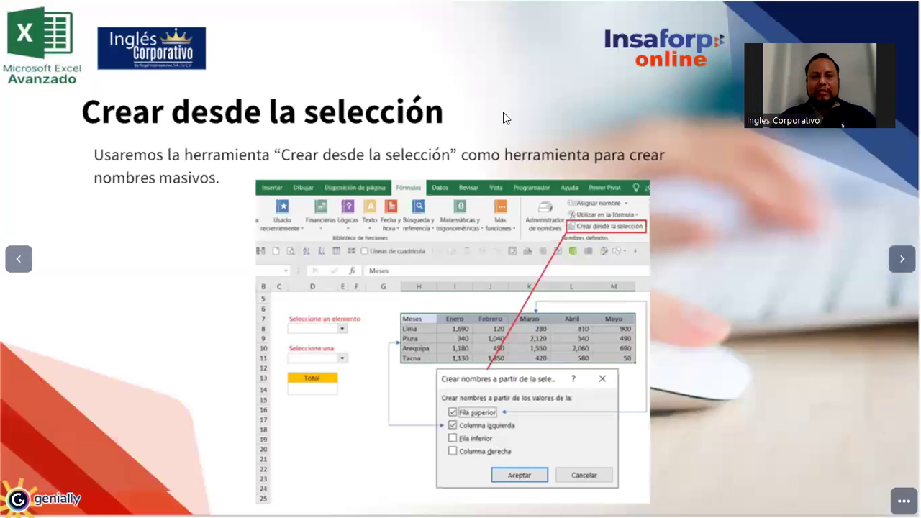
key(alt+Tab)
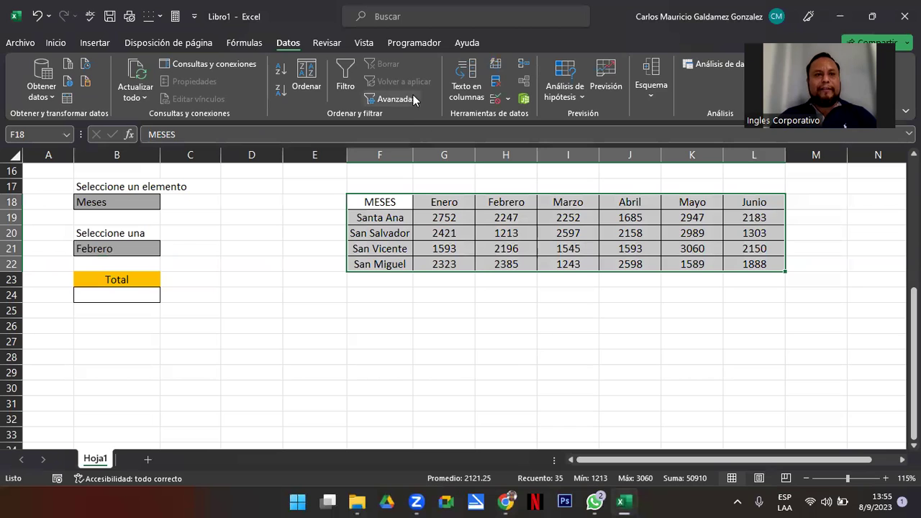
scroll(412, 95, up, 1)
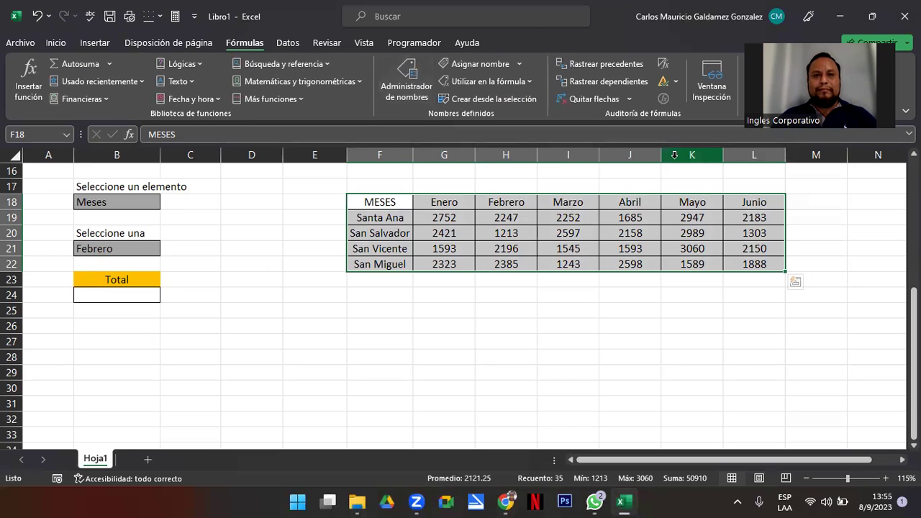
Create names from the top row and left column, replacing the existing MESES name.
click(518, 104)
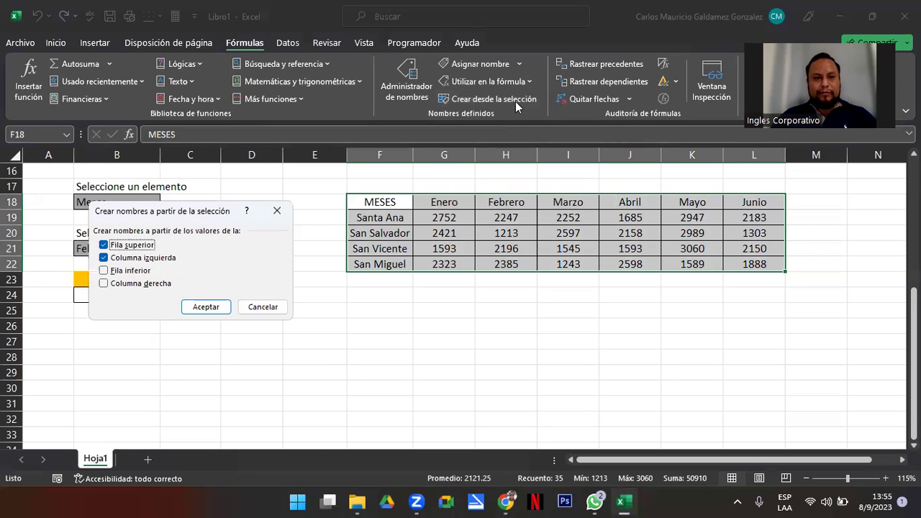
drag(219, 216, 655, 309)
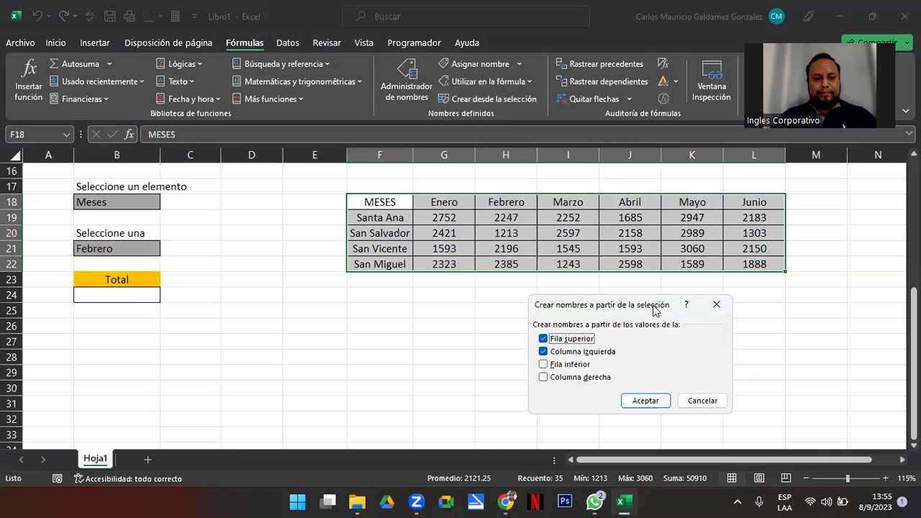
click(533, 502)
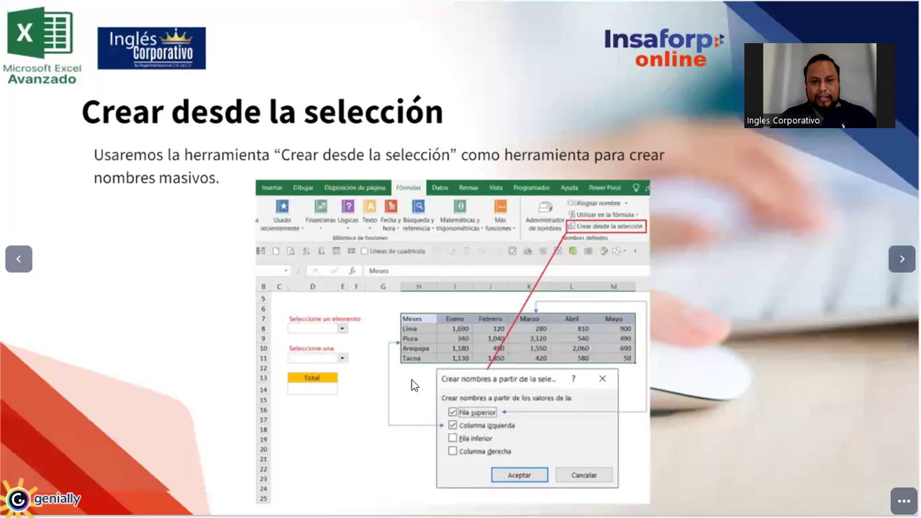
key(alt+Tab)
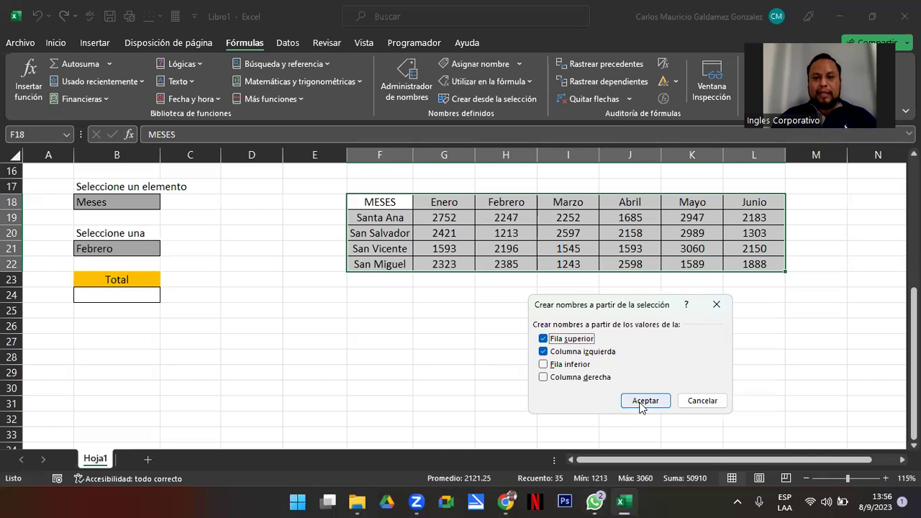
click(644, 401)
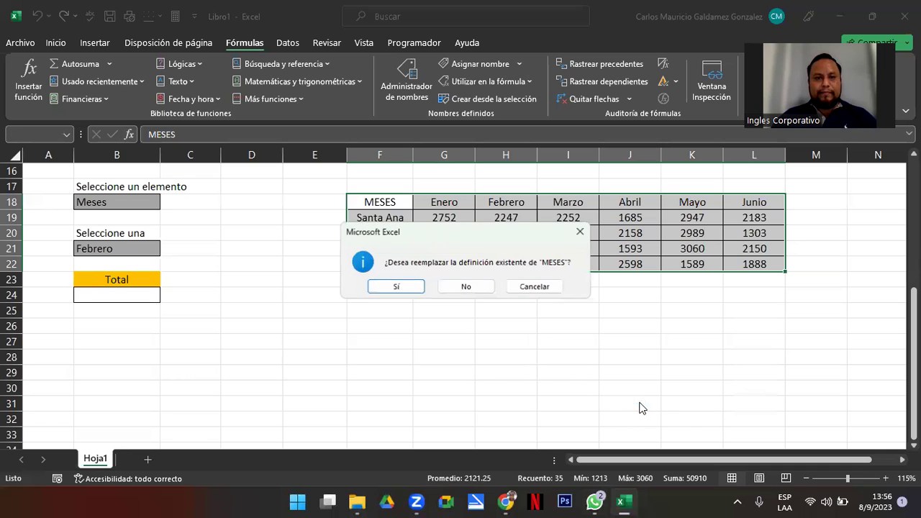
click(396, 286)
click(435, 247)
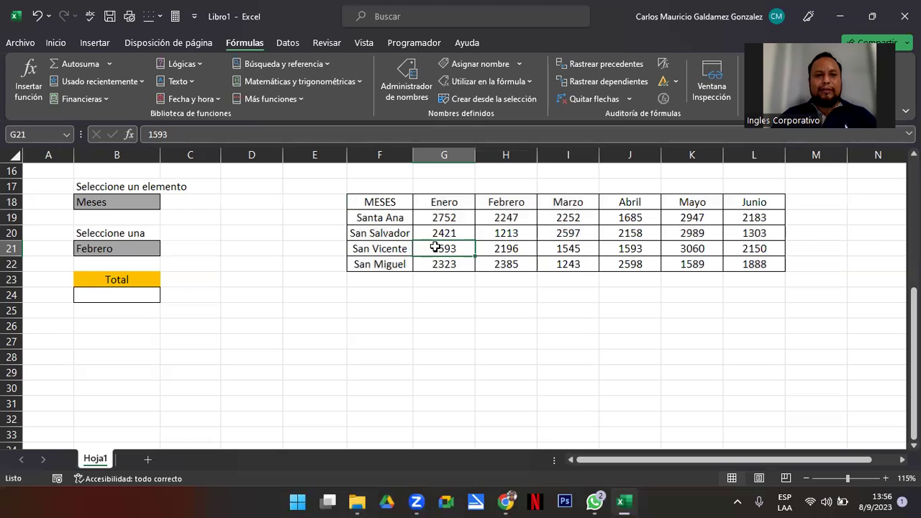
Check the Name Box names for G18:L18 (Meses2) and F19:F22, then advance Genially to the INDIRECTO slide.
click(157, 201)
click(167, 205)
click(167, 205)
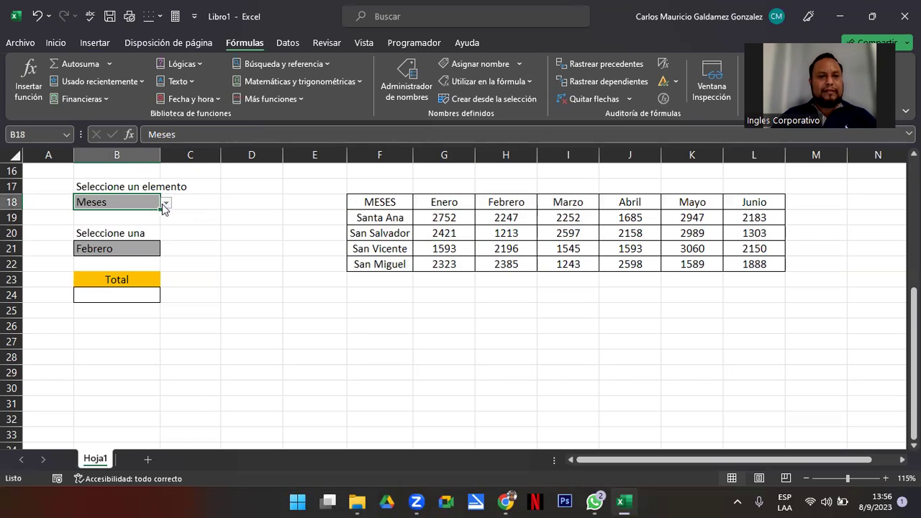
drag(427, 201, 738, 203)
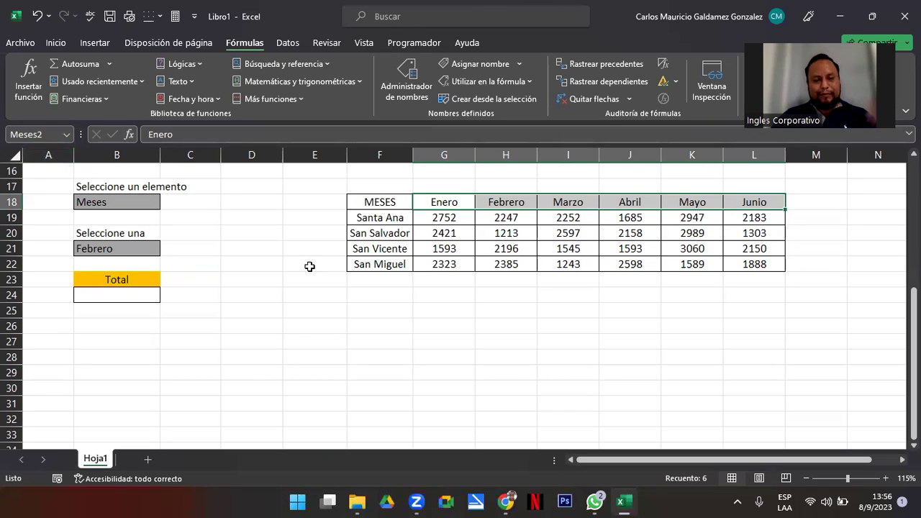
drag(375, 220, 384, 265)
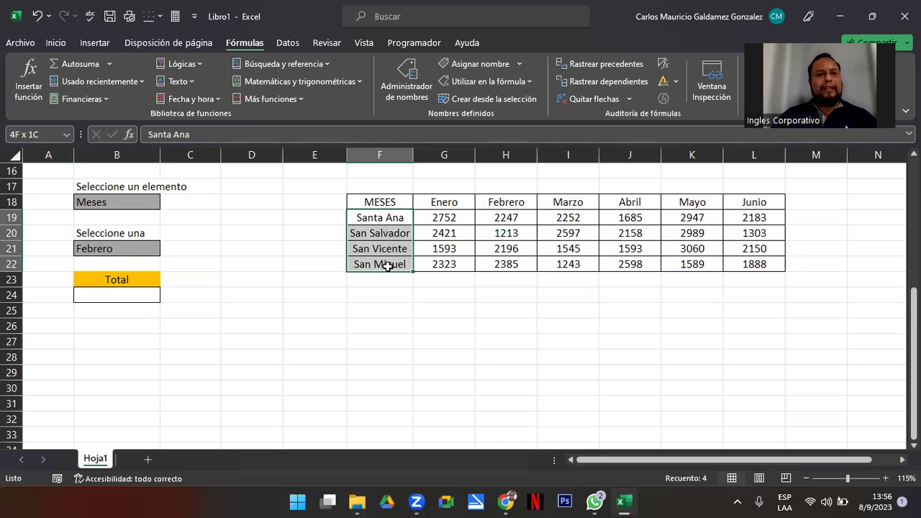
click(40, 134)
click(445, 249)
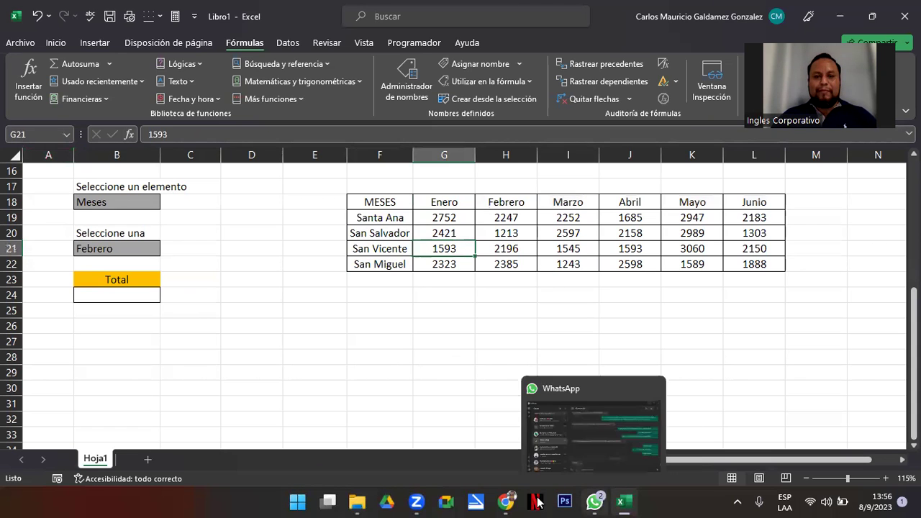
click(507, 501)
click(902, 259)
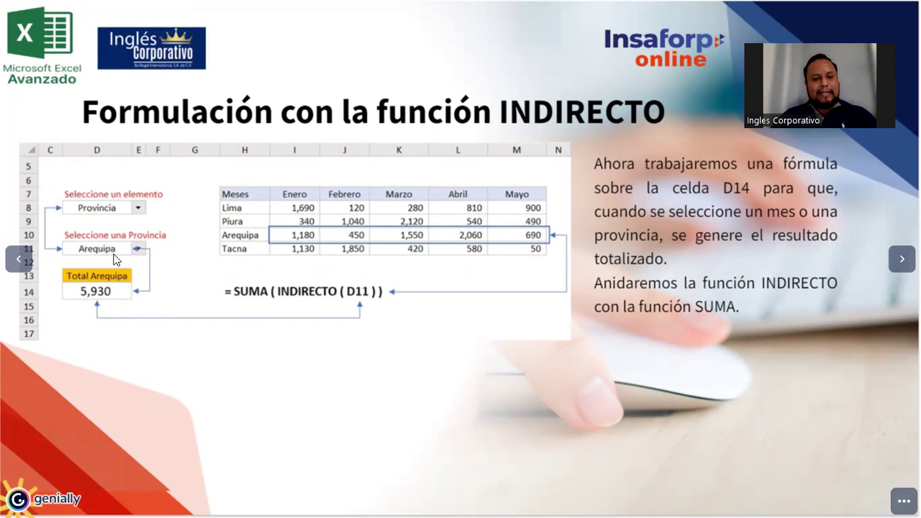
Back in Excel, select cell B20 and start editing its label in the formula bar.
key(alt+Tab)
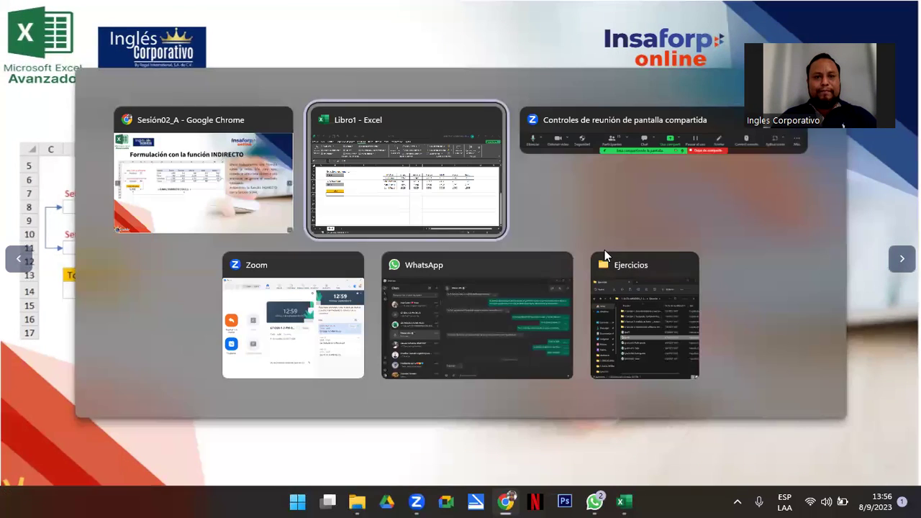
click(128, 232)
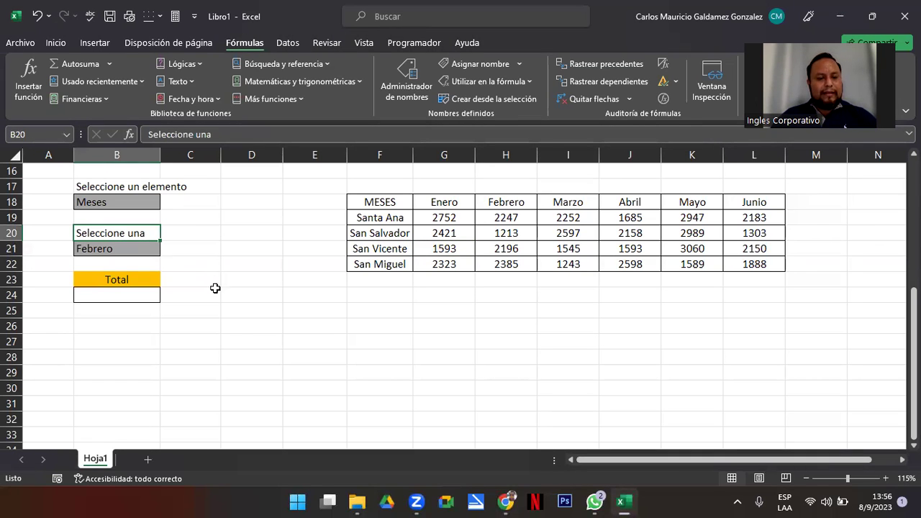
key(alt+Tab)
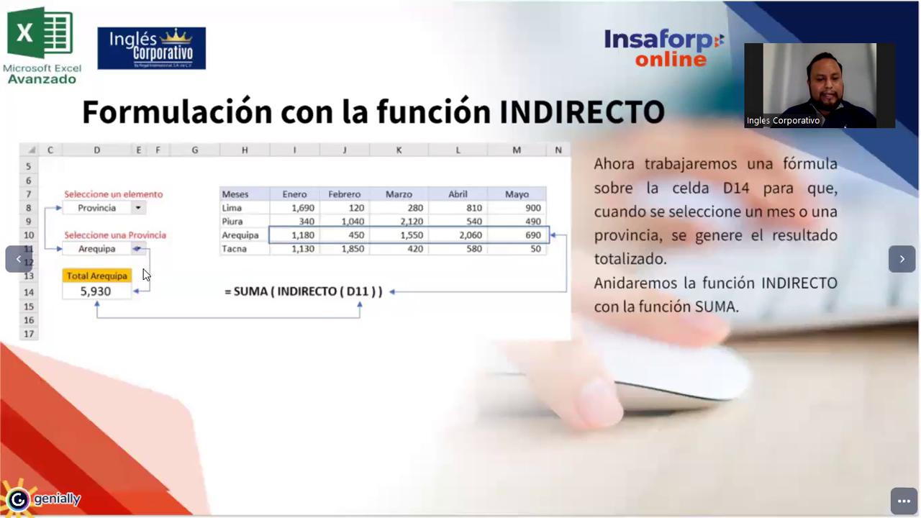
key(alt+Tab)
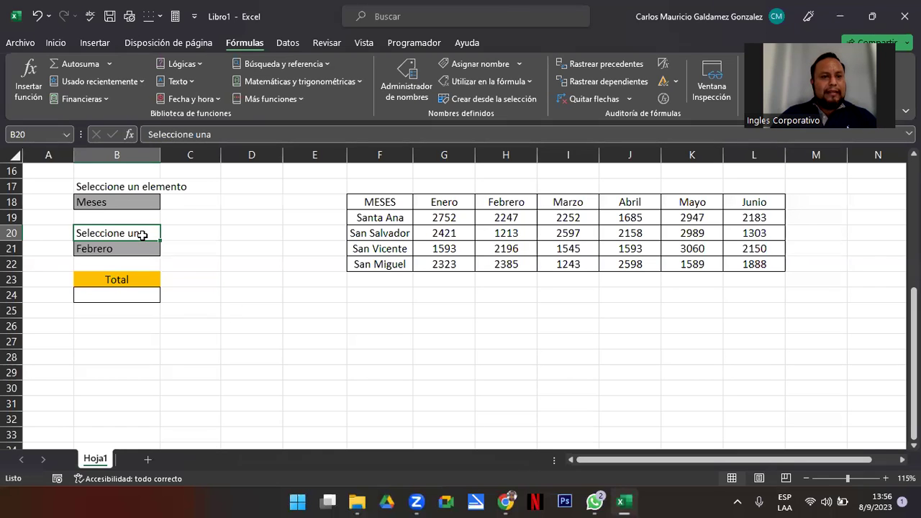
click(235, 136)
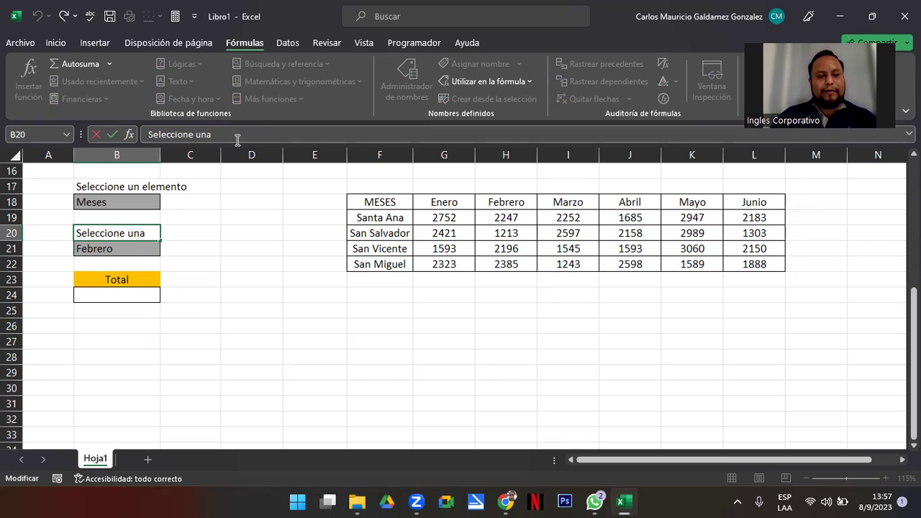
Change B20 to the formula ="Seleccione un "&B18.
text(=")
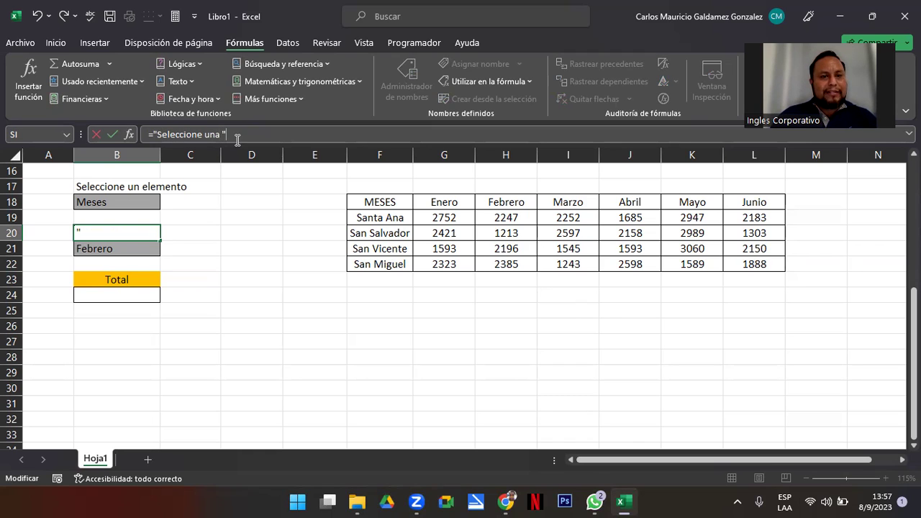
key(BackSpace)
text(&)
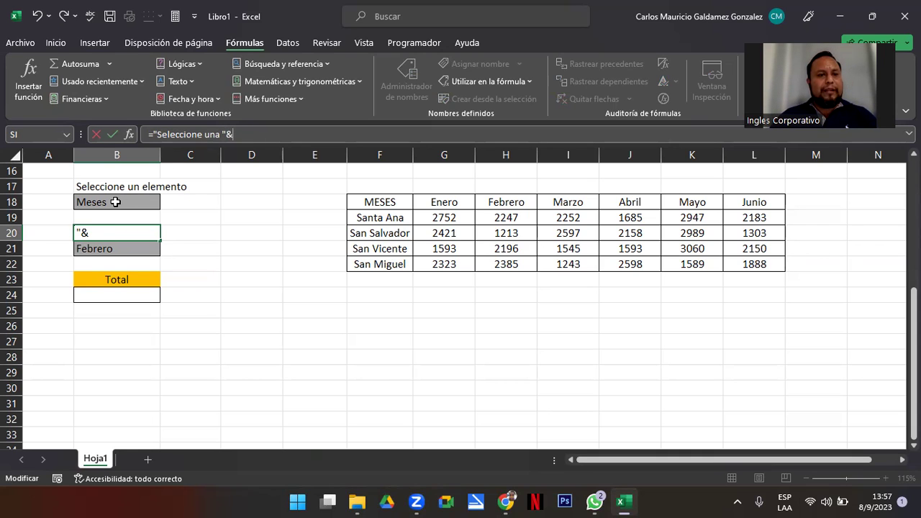
click(118, 201)
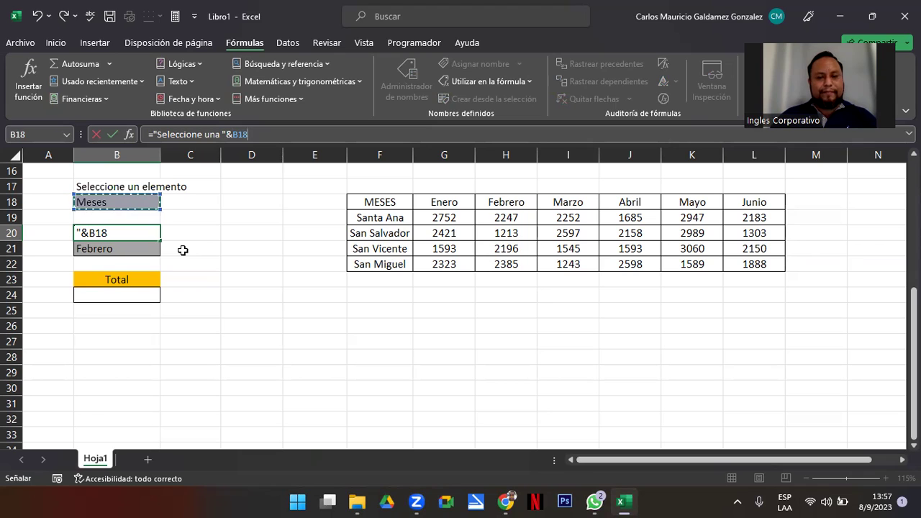
key(ctrl+Return)
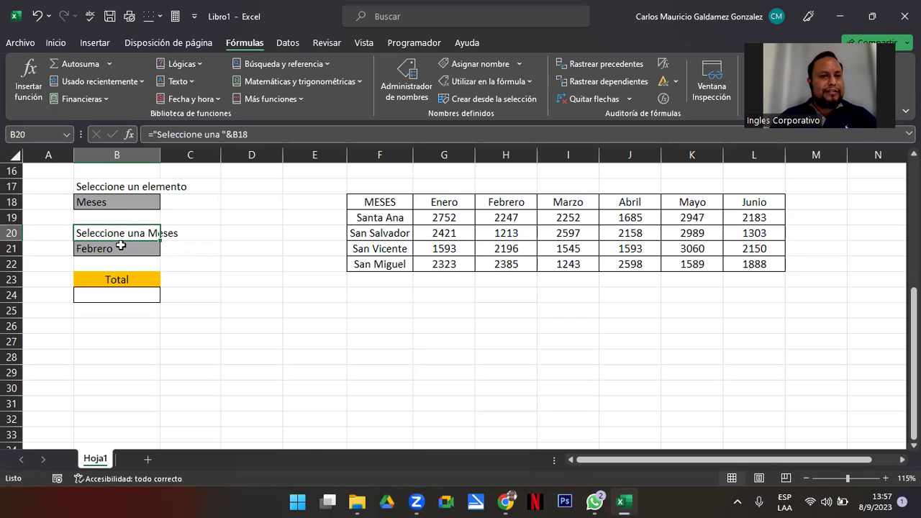
click(218, 135)
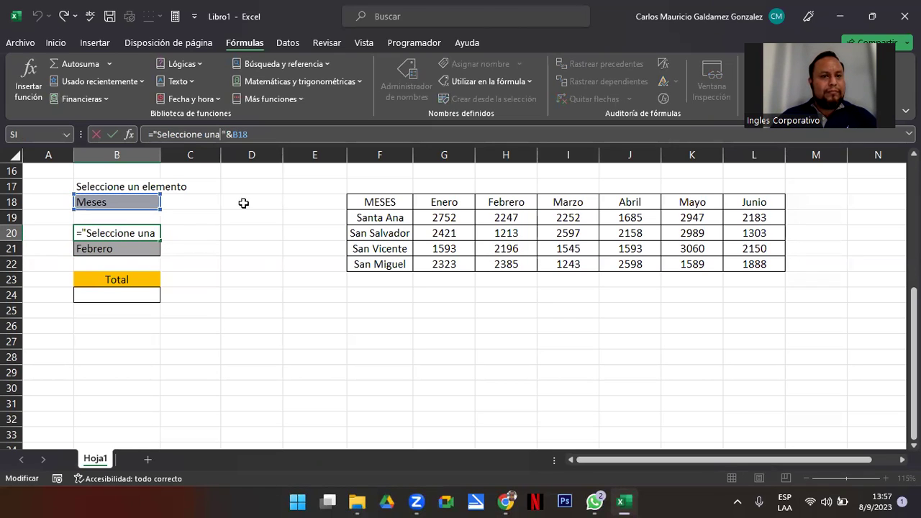
key(BackSpace)
key(Return)
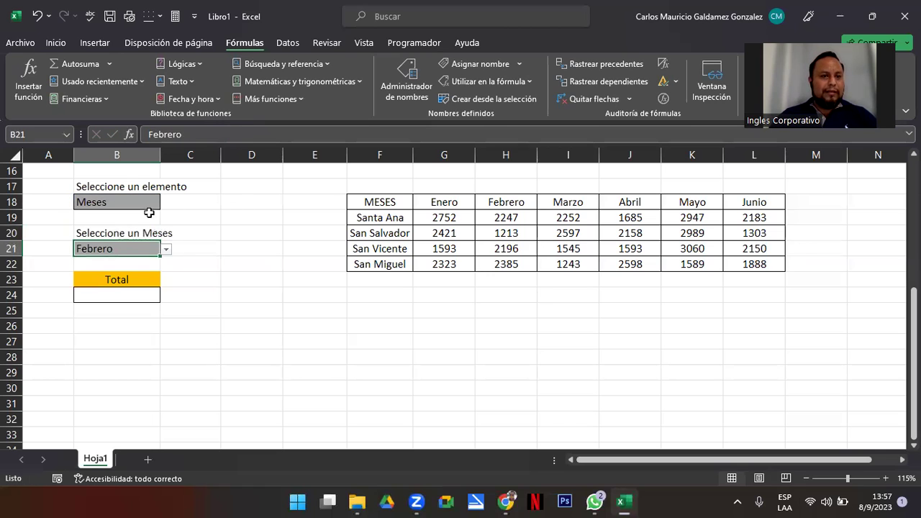
Choose Departamentos in B18's dropdown and San Vicente in B21's dropdown.
click(113, 211)
click(165, 206)
click(108, 226)
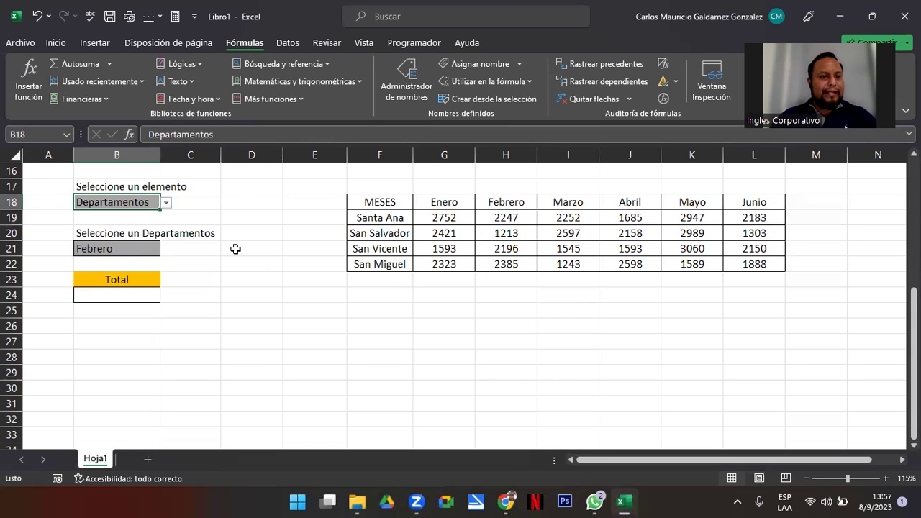
click(138, 248)
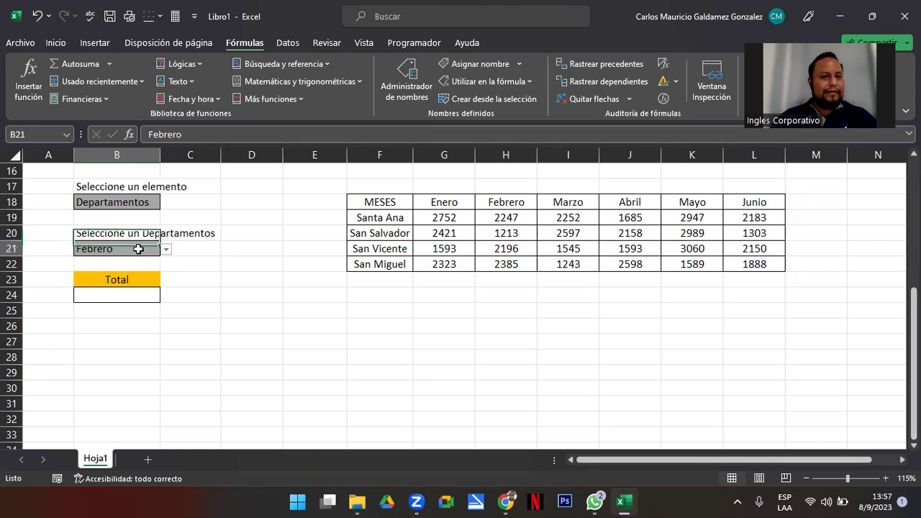
click(165, 248)
click(126, 283)
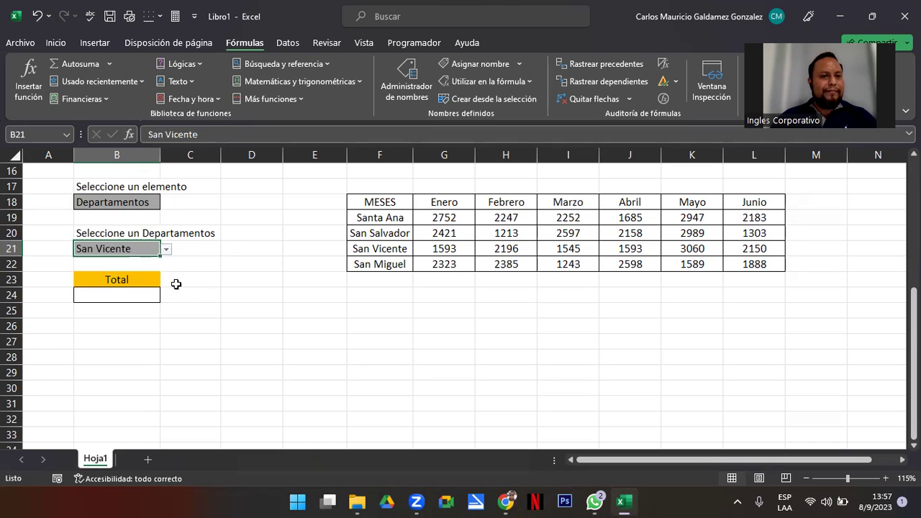
click(121, 296)
Reopen the B20 formula in the cell and select its whole text.
click(148, 232)
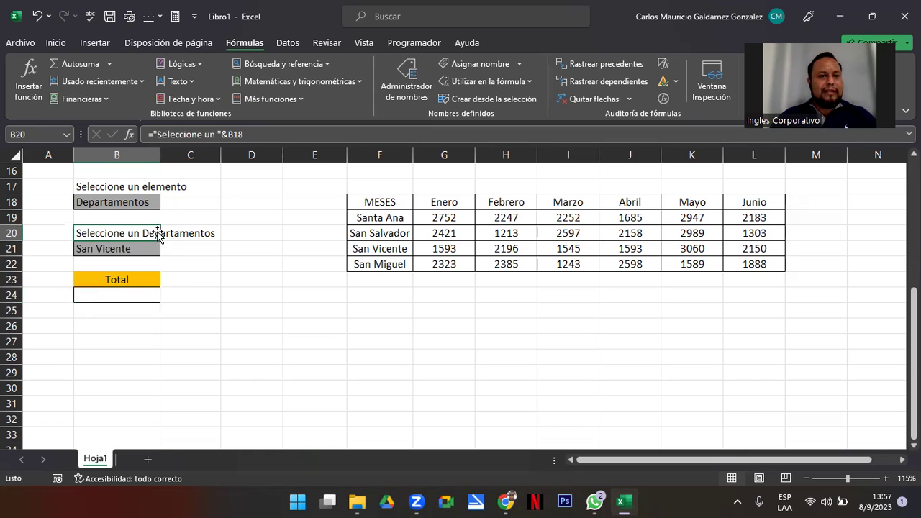
click(279, 135)
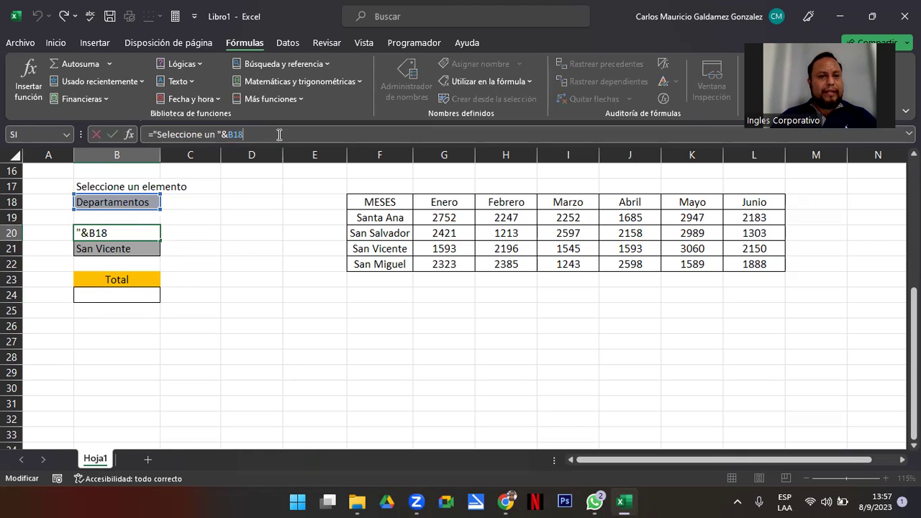
key(Escape)
double_click(135, 232)
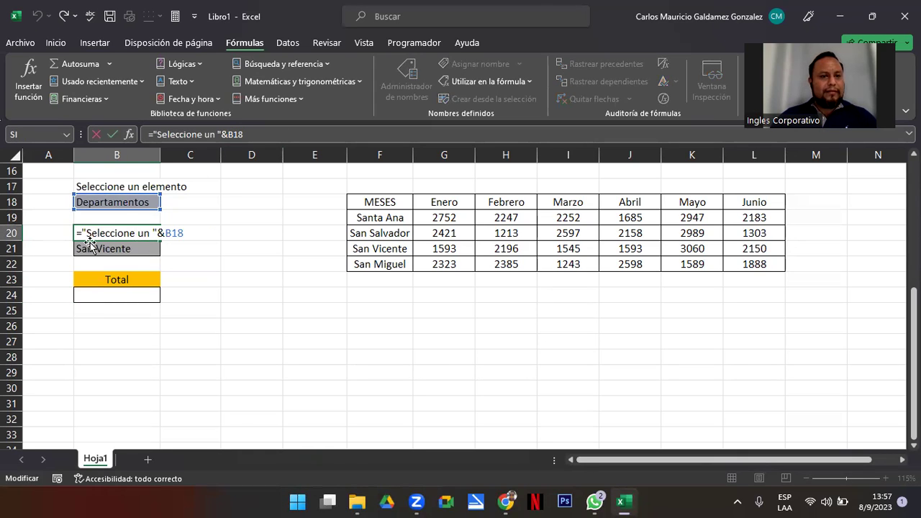
drag(77, 232, 204, 234)
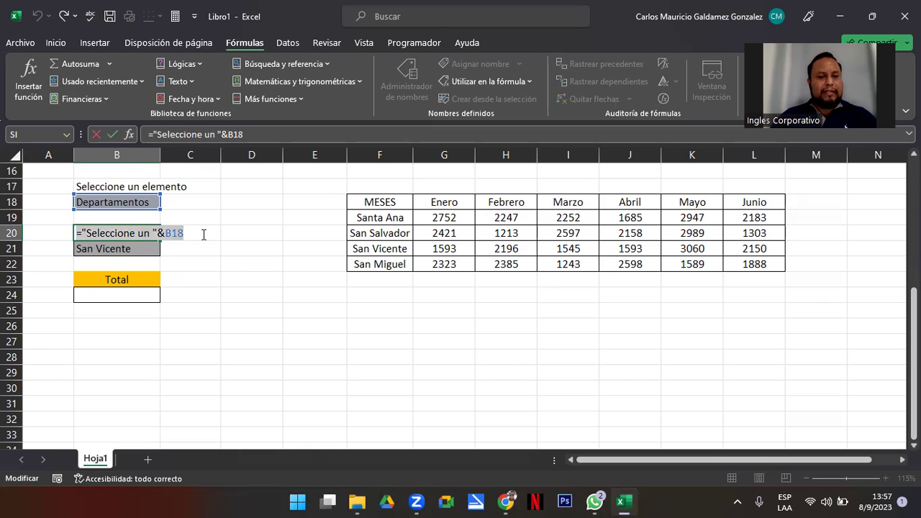
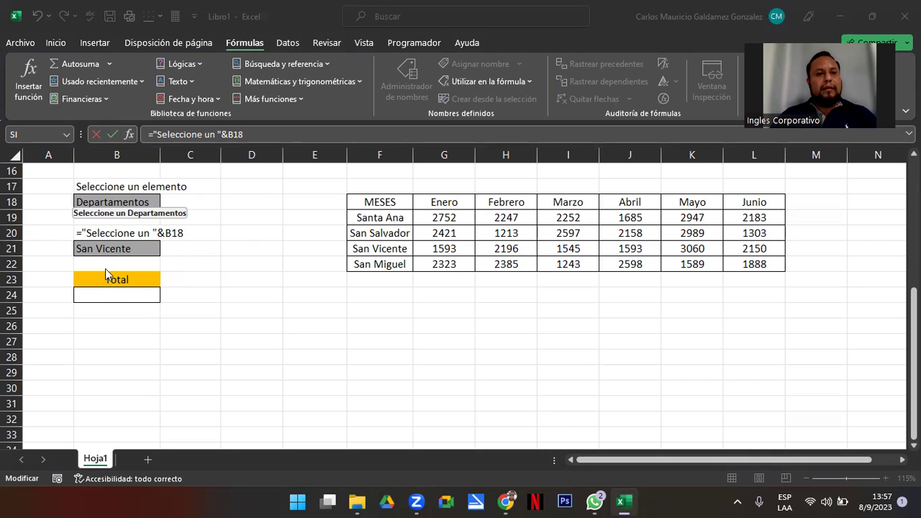
Glance at the INDIRECTO slide, then return to Excel and select Total cell B24.
key(alt+Tab)
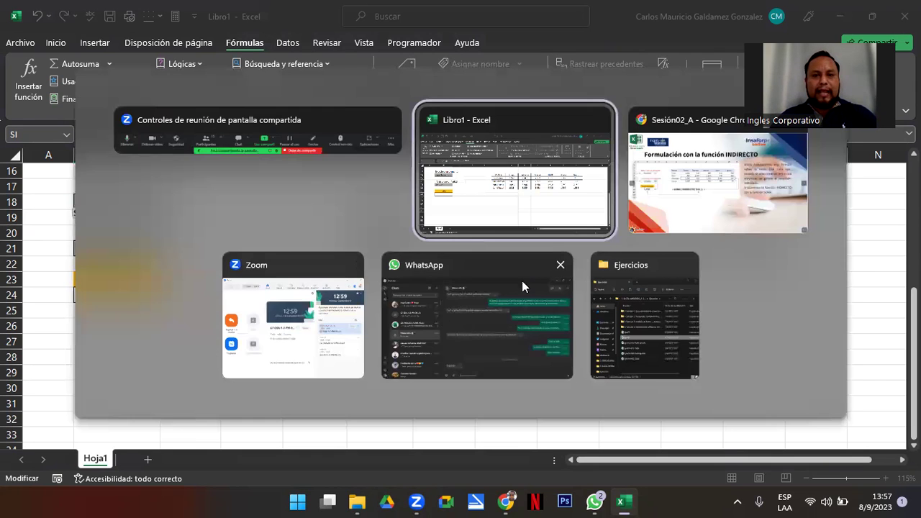
click(510, 502)
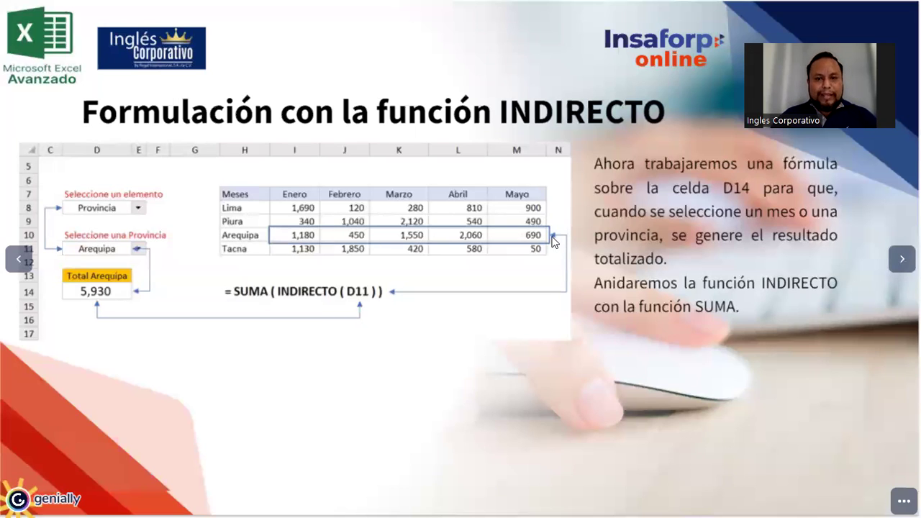
key(alt+Tab)
click(95, 299)
key(Escape)
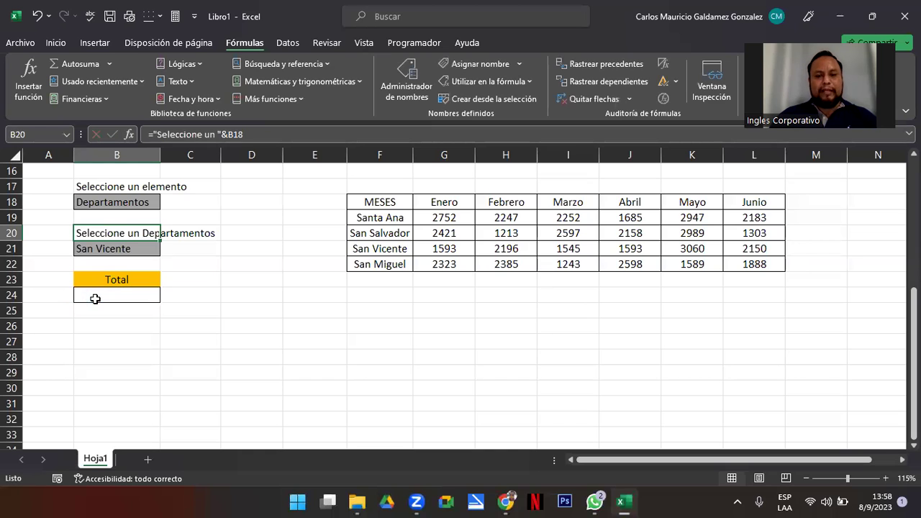
key(Down)
key(Down)
key(Down)
key(Down)
Enter =SUMA(INDIRECTO(B21)) in B24, referencing the department chosen in B21.
text(=)
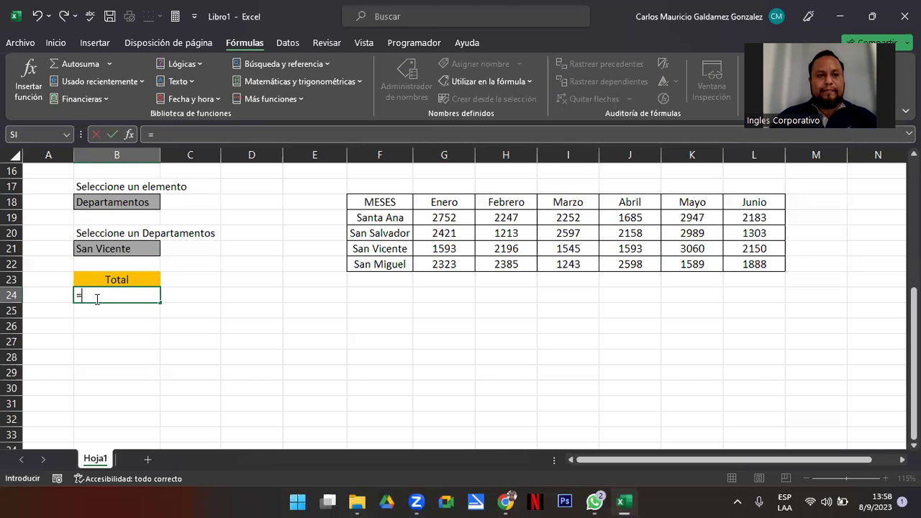
text(sum)
key(Tab)
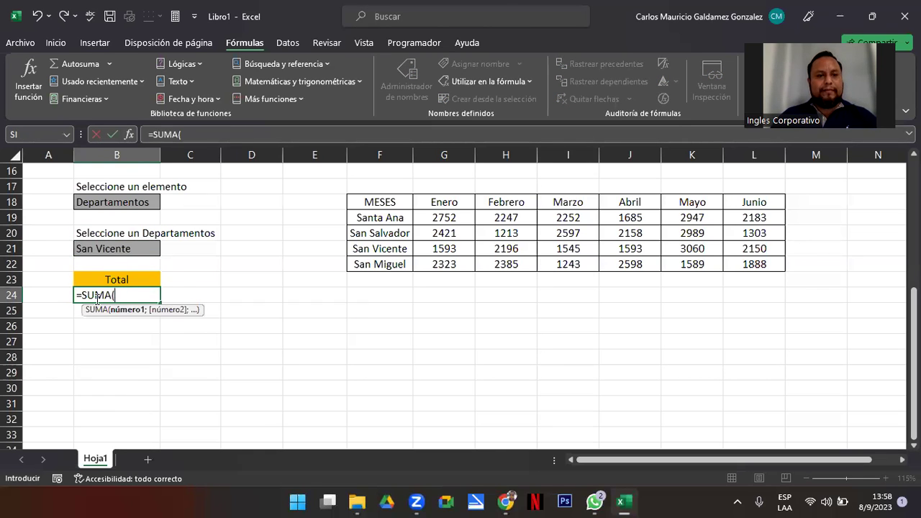
text(indire)
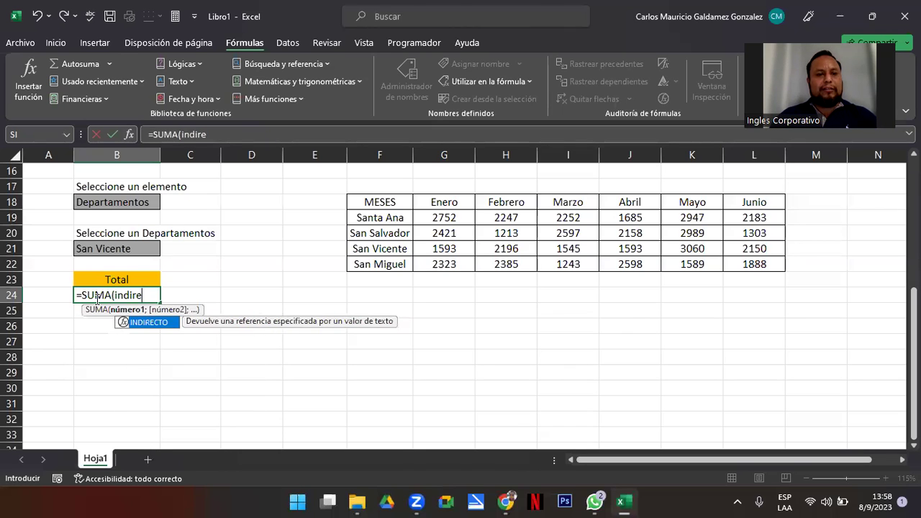
key(Tab)
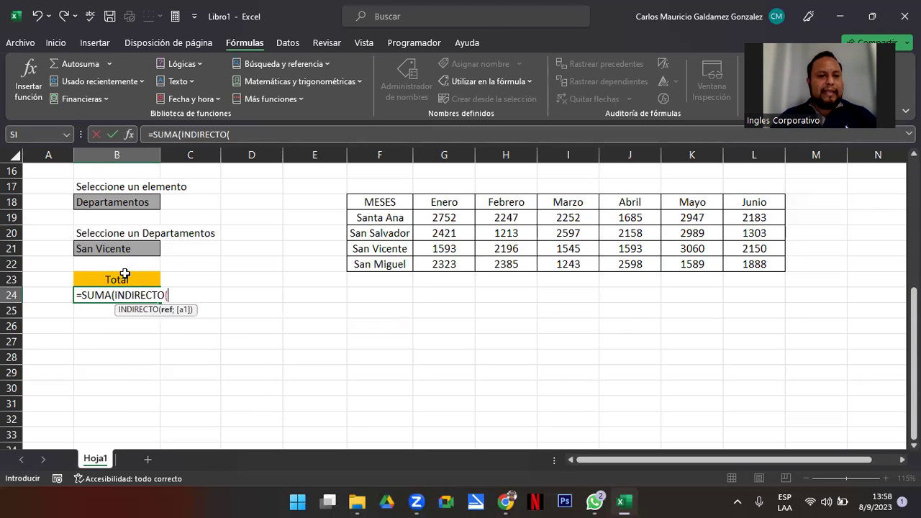
click(119, 249)
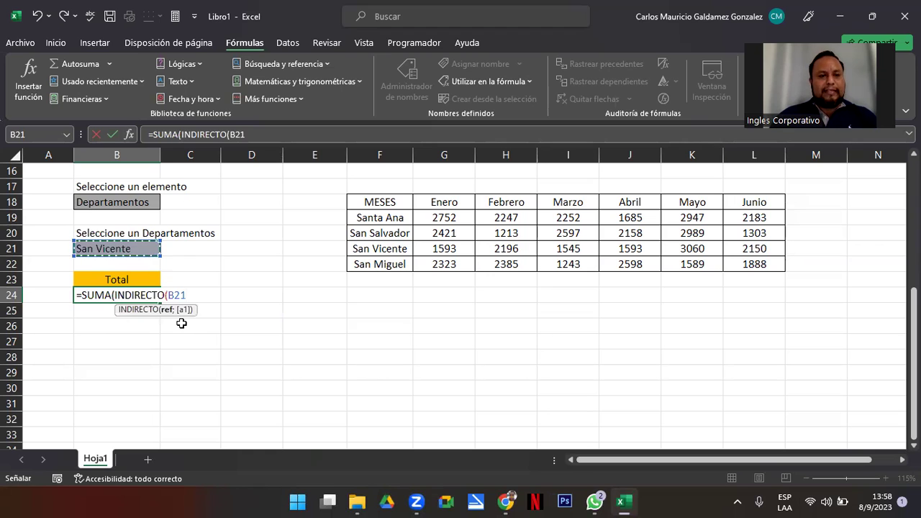
text()))
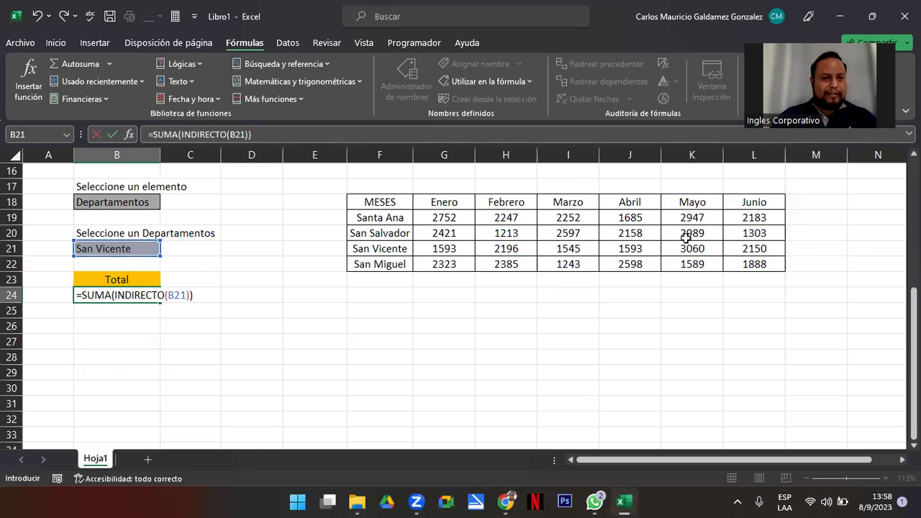
key(Return)
Check B24's formula, which returns #¡REF!, and bring back the INDIRECTO slide.
key(Up)
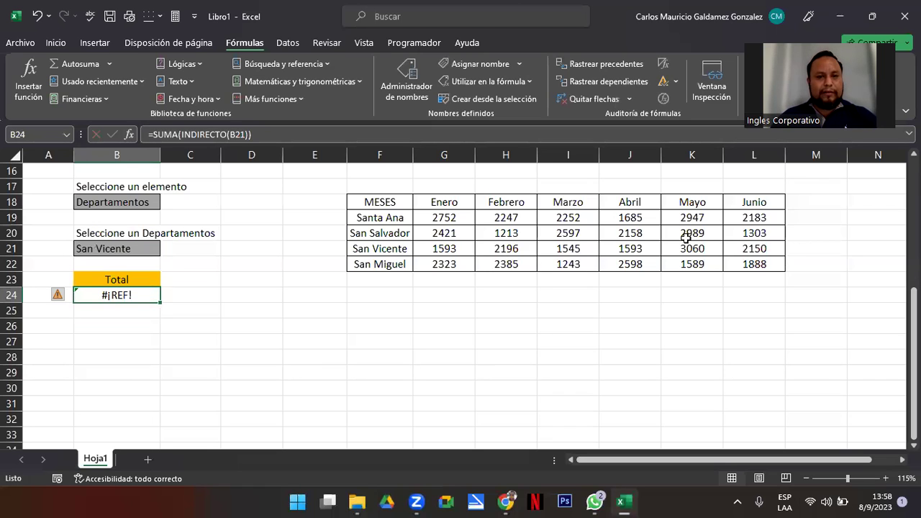
key(F2)
key(Escape)
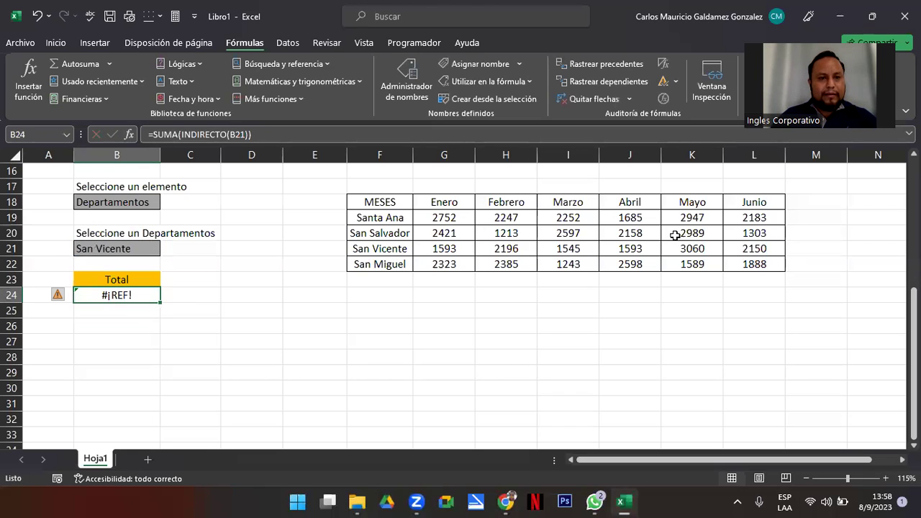
key(alt+Tab)
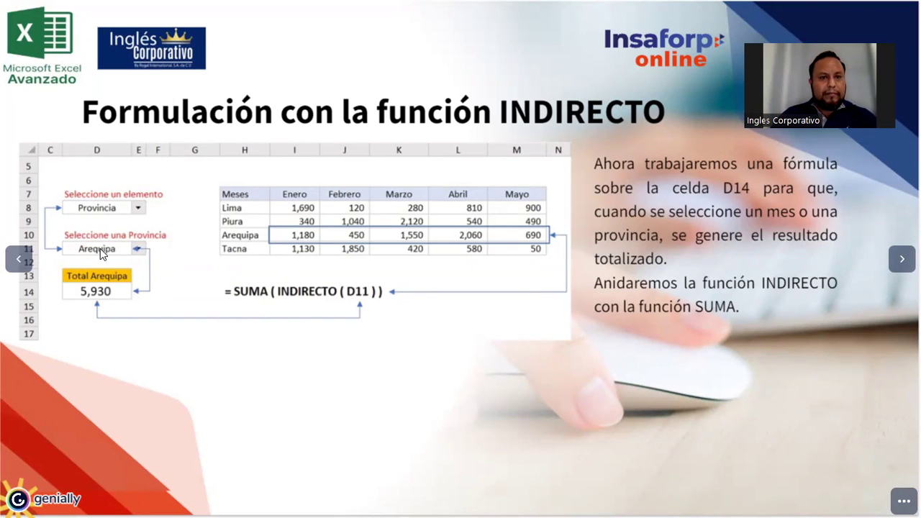
Back in Excel, review the San Vicente, Santa Ana and San Salvador monthly figure rows.
key(alt+Tab)
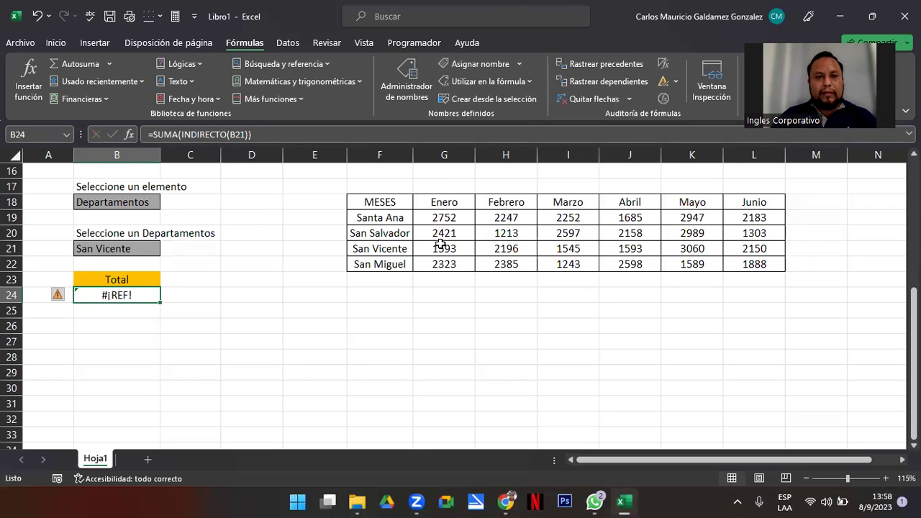
drag(441, 244, 749, 249)
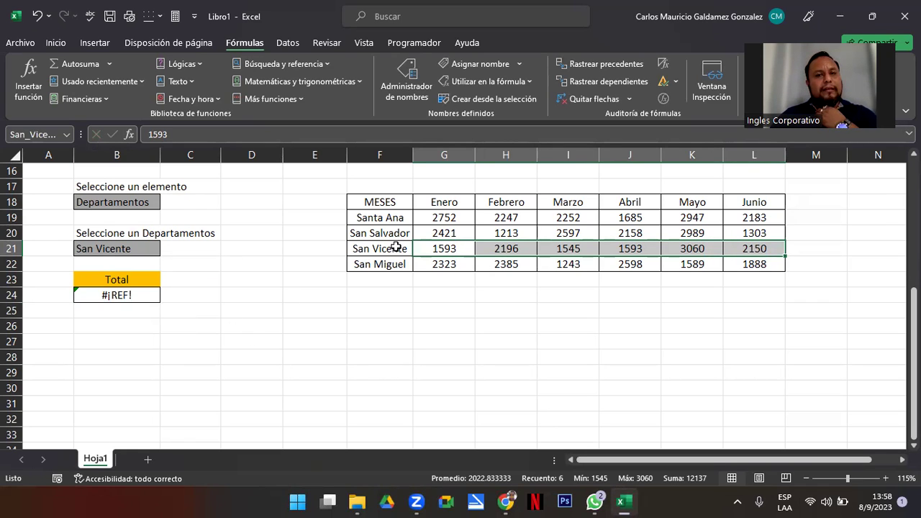
drag(444, 218, 730, 218)
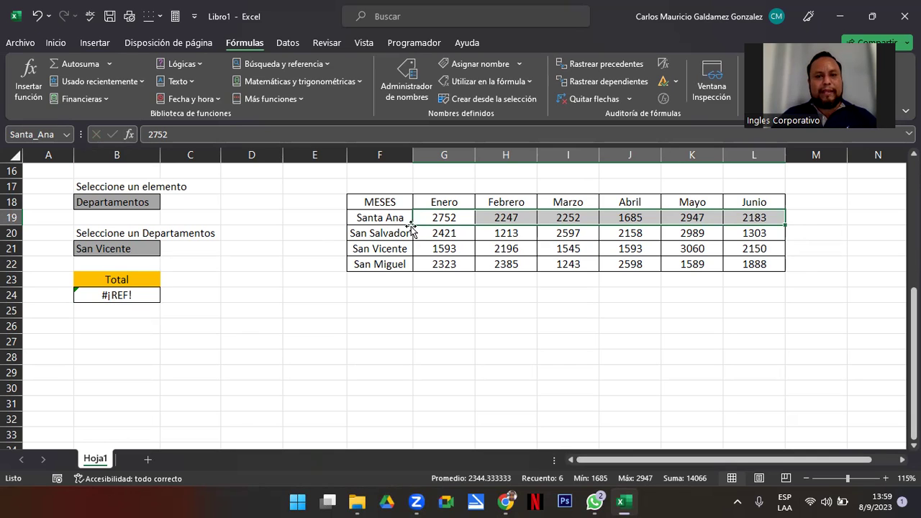
drag(430, 233, 748, 233)
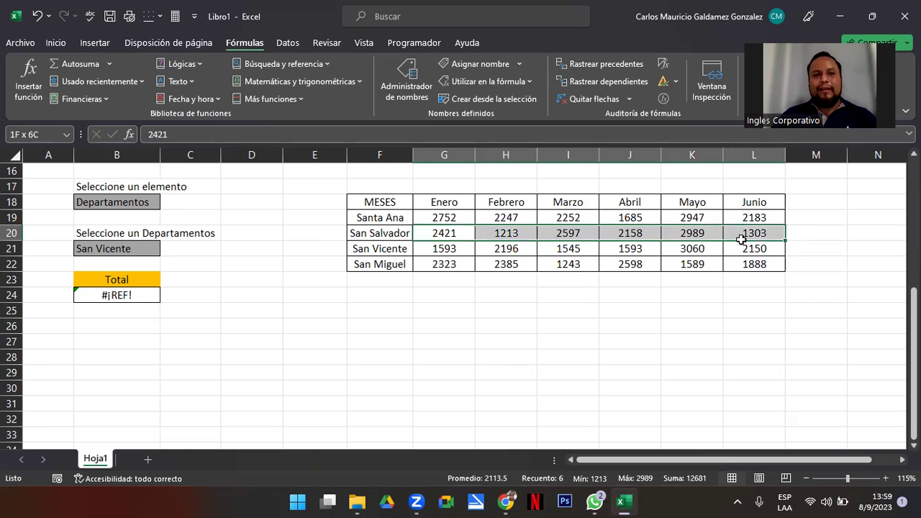
Rename the labels Santa Ana and San Salvador to Santa_Ana and San_Salvador.
click(384, 221)
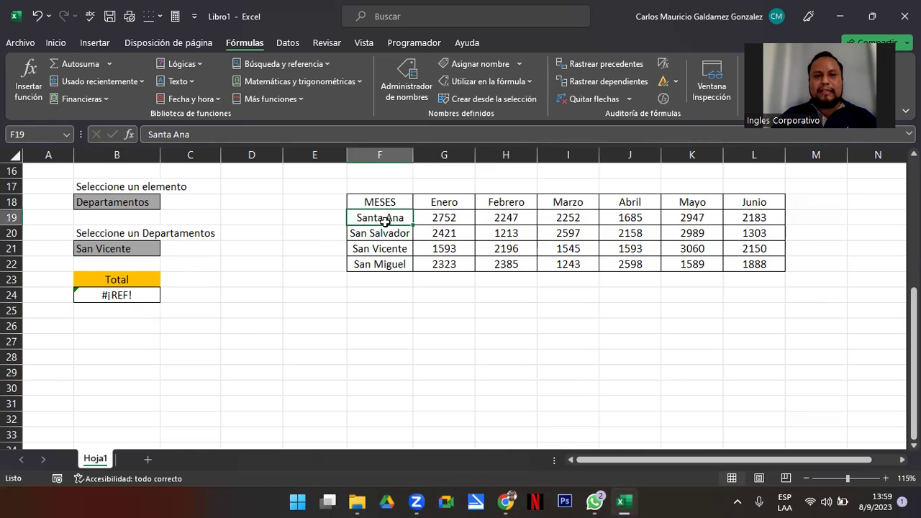
double_click(381, 218)
key(Delete)
text(_)
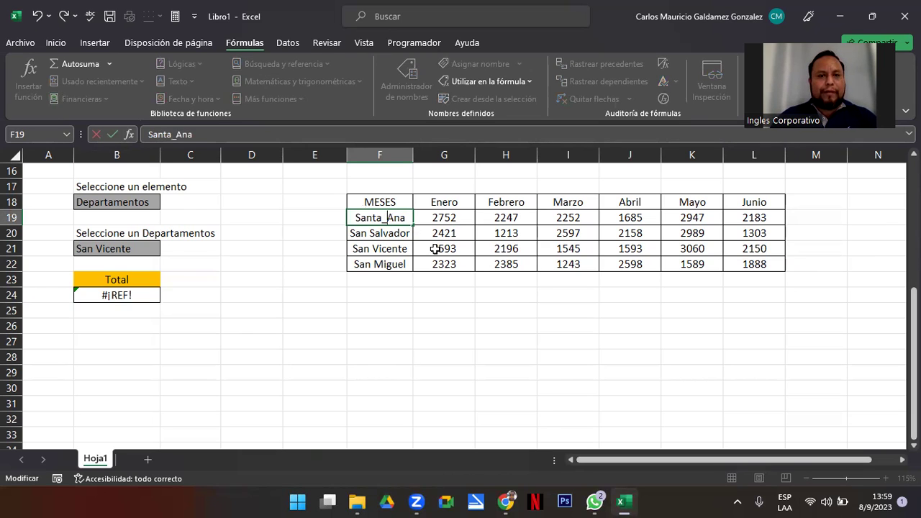
key(Return)
key(F2)
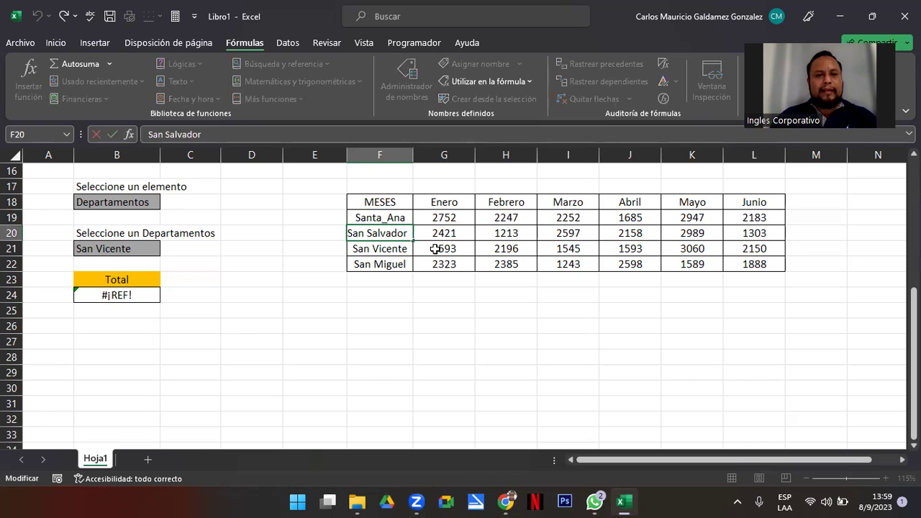
key(BackSpace)
text(_)
key(Return)
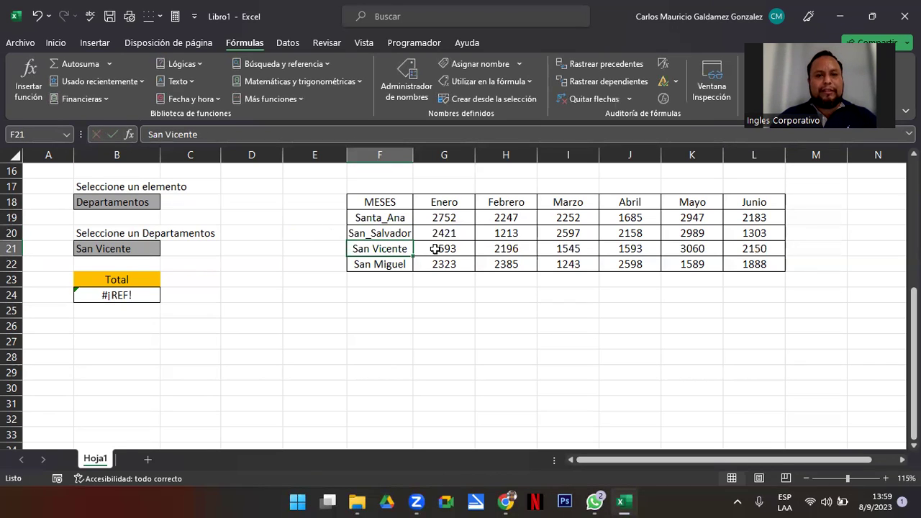
Rename San Vicente and San Miguel to San_Vicente and San_Miguel.
key(F2)
key(BackSpace)
text(_)
key(Return)
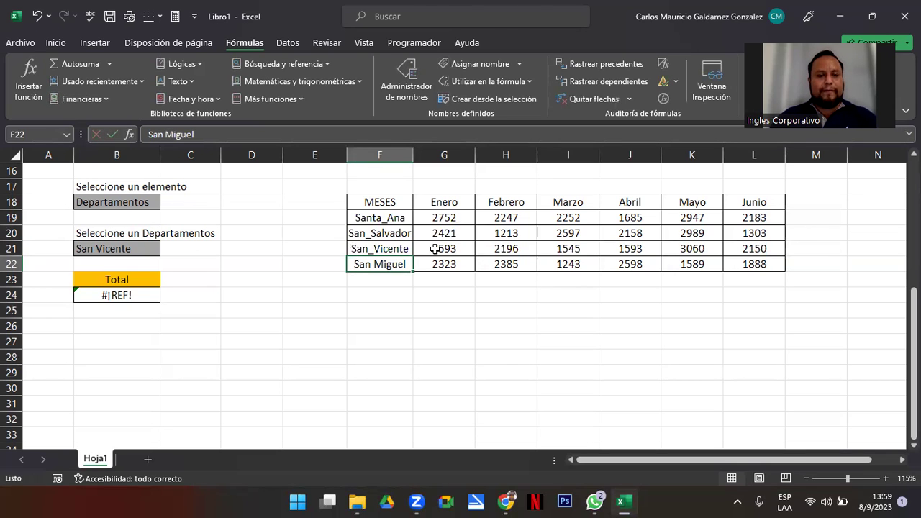
key(F2)
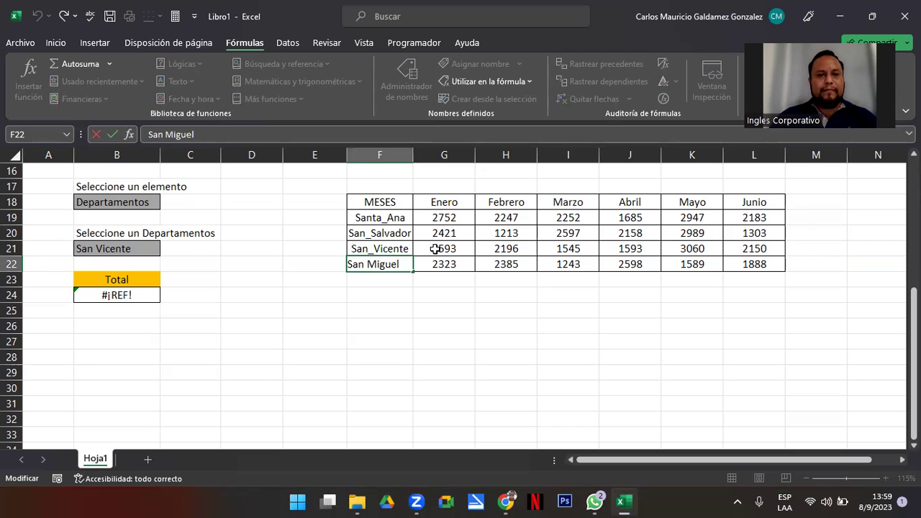
key(BackSpace)
text(_)
key(Return)
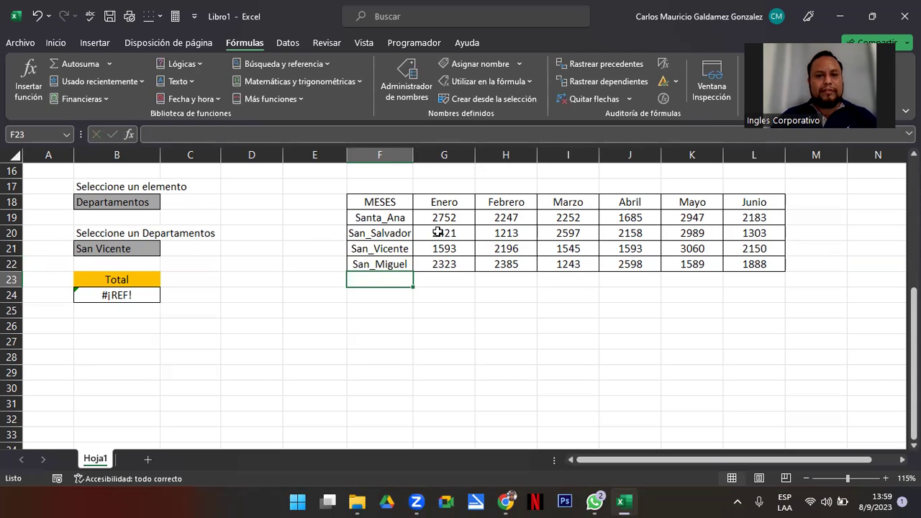
Try Meses as the B18 element choice and pick 2247 as B21's second choice.
drag(438, 232, 753, 232)
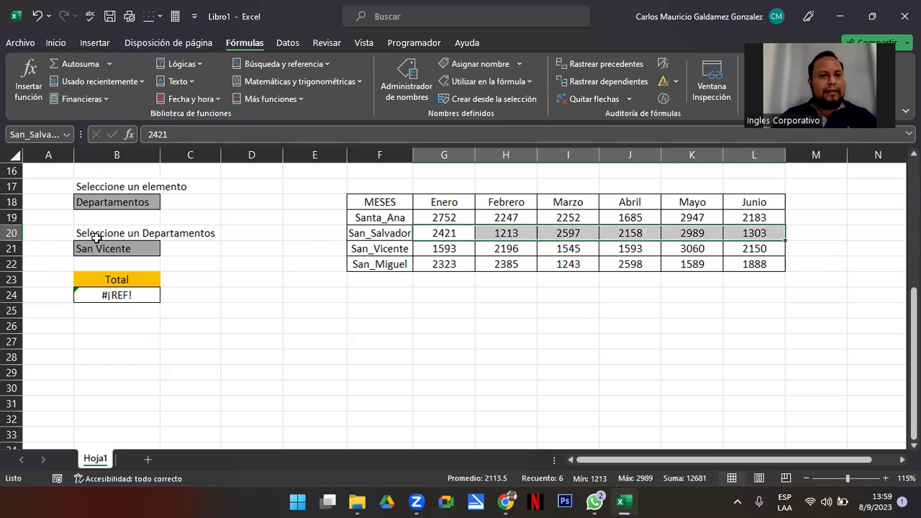
click(118, 249)
click(143, 200)
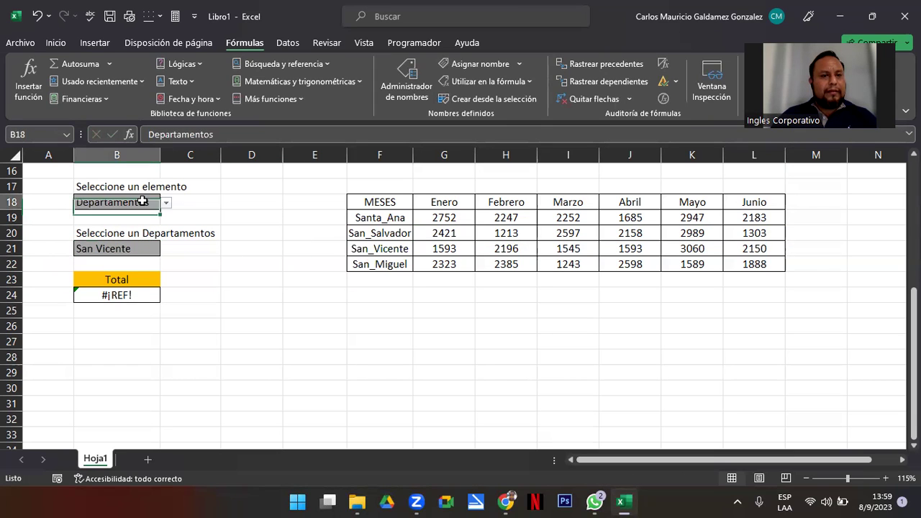
click(144, 251)
click(138, 204)
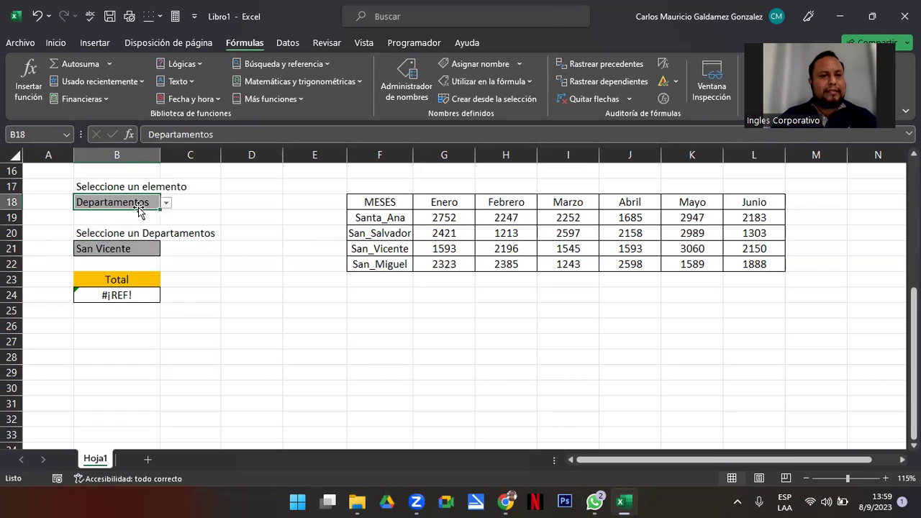
click(165, 203)
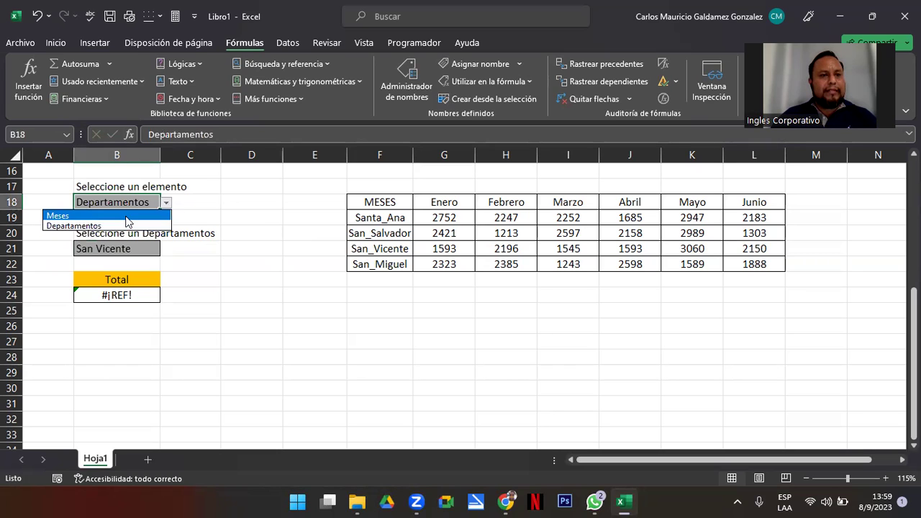
click(108, 216)
click(149, 252)
click(166, 251)
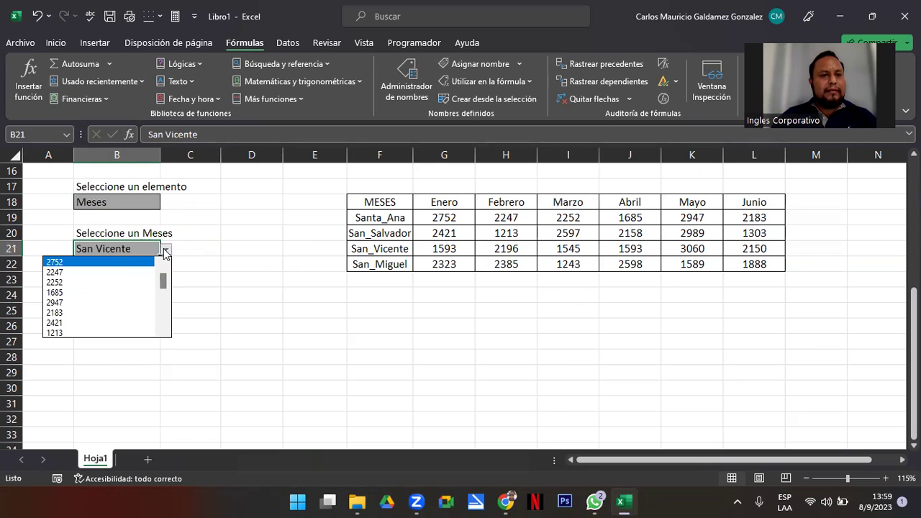
click(118, 281)
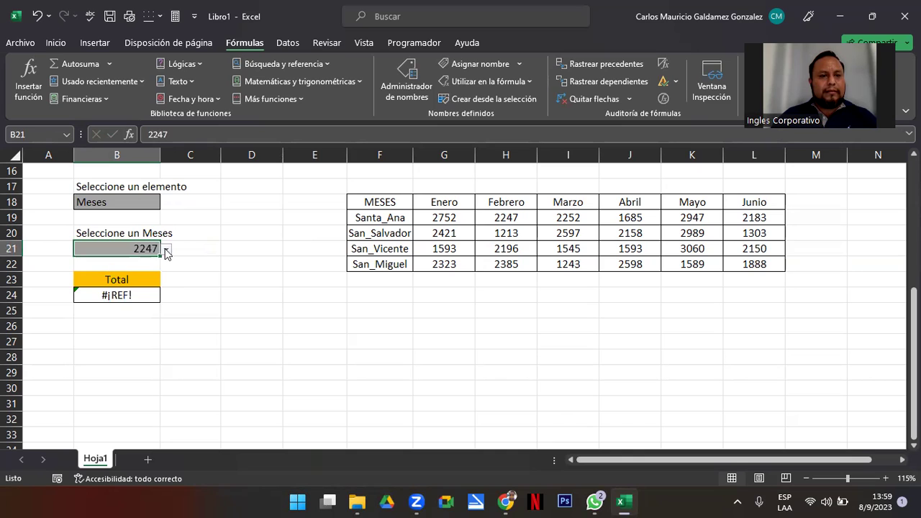
click(166, 252)
click(135, 204)
Set B18 to Departamentos and B21 to San_Salvador; confirm the row sum matches B24's 12681.
click(134, 202)
click(166, 205)
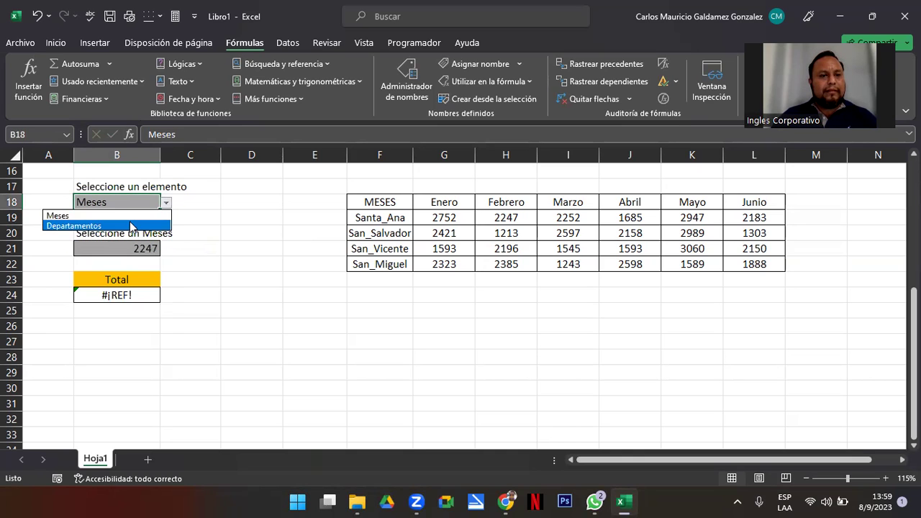
click(108, 223)
click(159, 253)
click(167, 250)
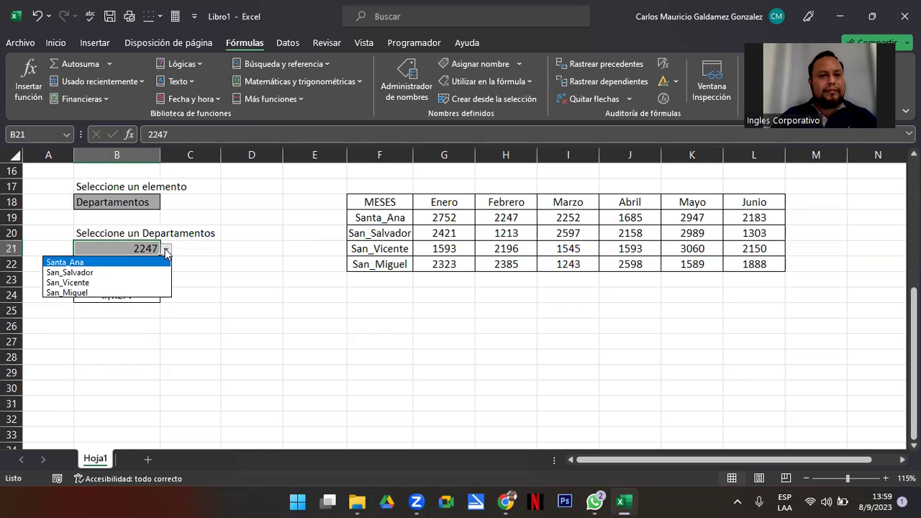
click(99, 272)
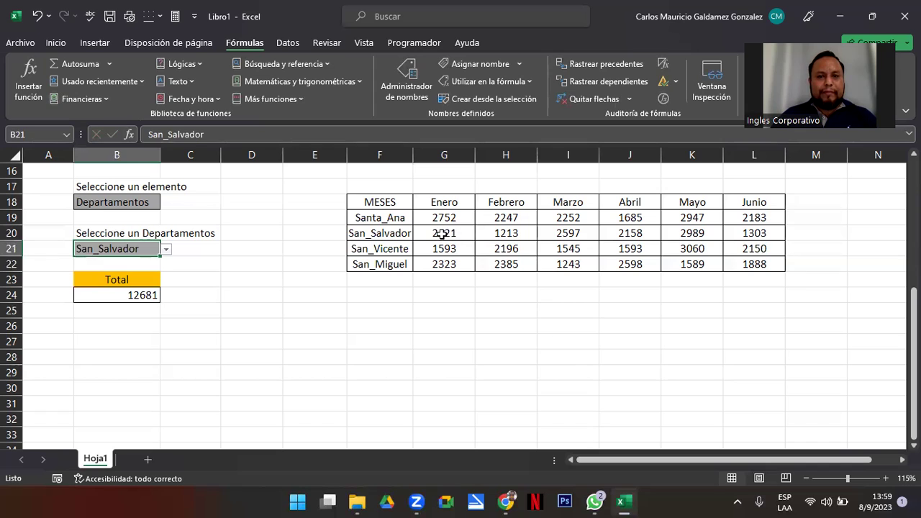
drag(442, 233, 761, 233)
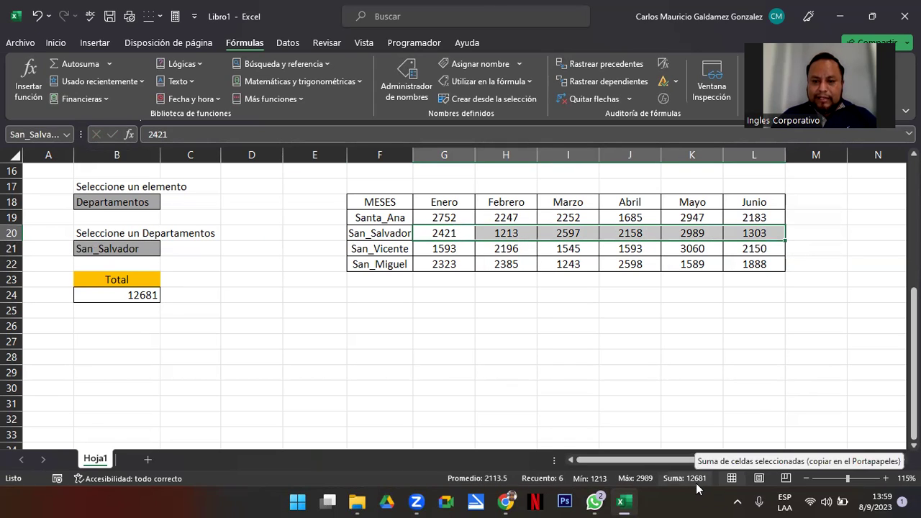
click(124, 297)
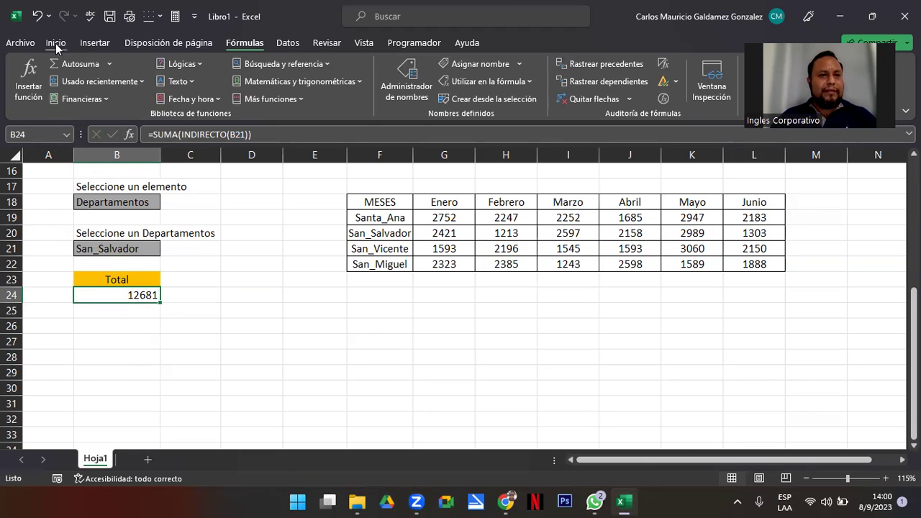
Choose Santa_Ana in B21 and confirm its monthly values sum to 14066.
drag(438, 219, 754, 266)
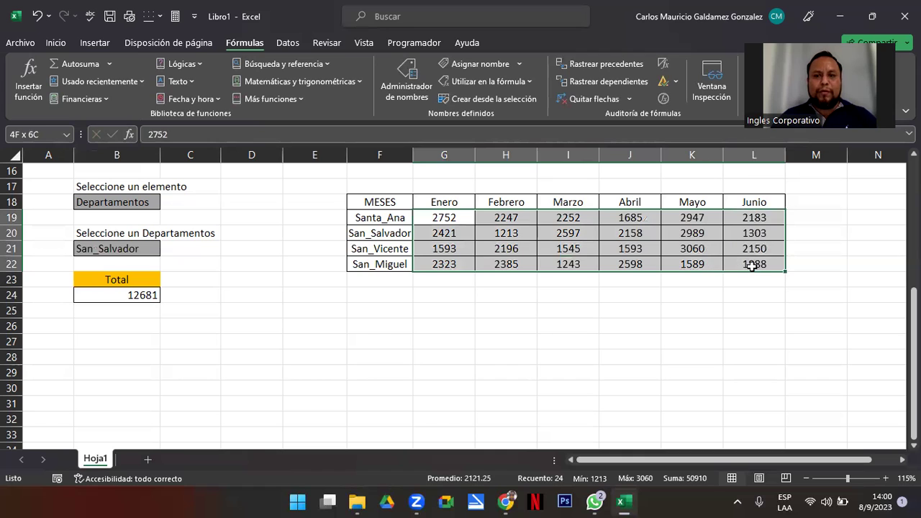
click(138, 249)
click(164, 250)
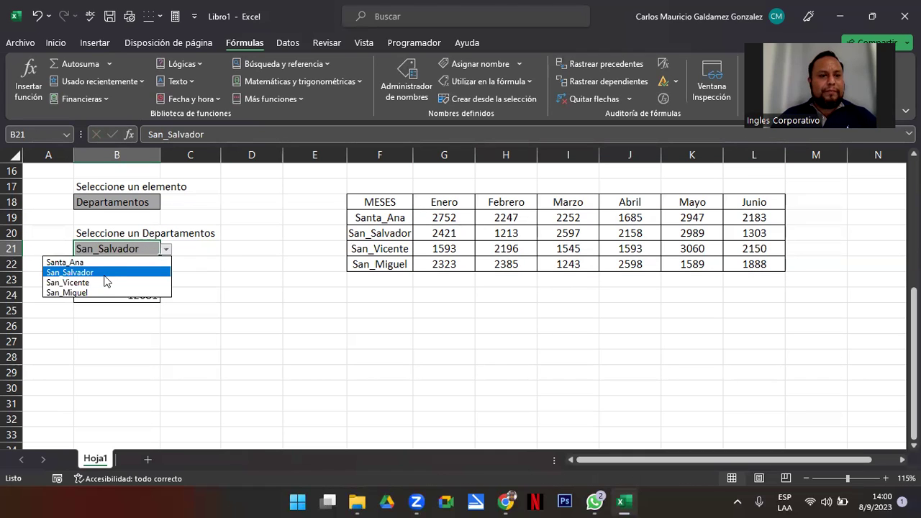
click(89, 263)
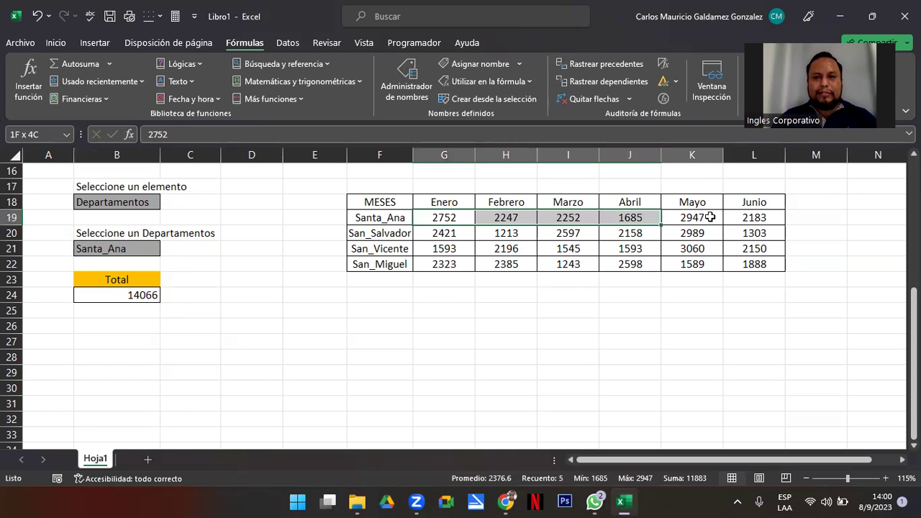
drag(444, 214, 754, 219)
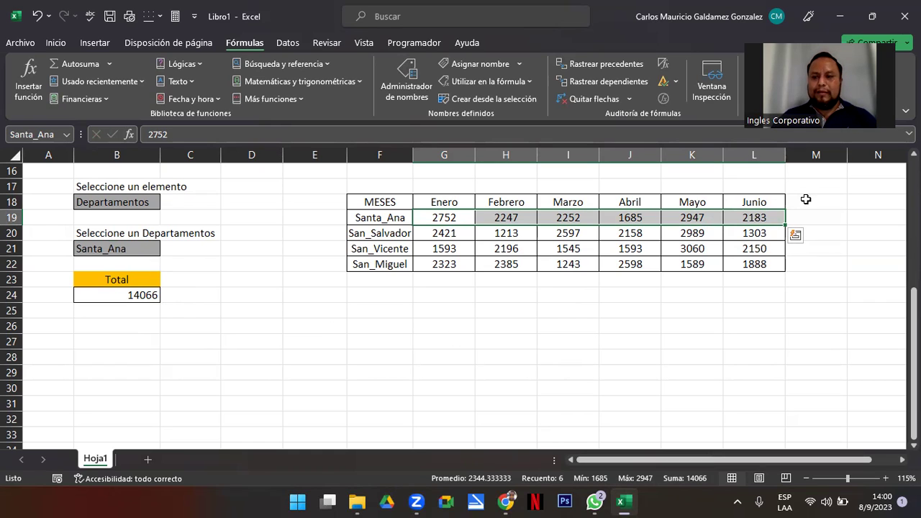
Switch B18 to Meses and view B21's available values without changing it.
click(115, 203)
click(167, 204)
click(100, 214)
click(145, 247)
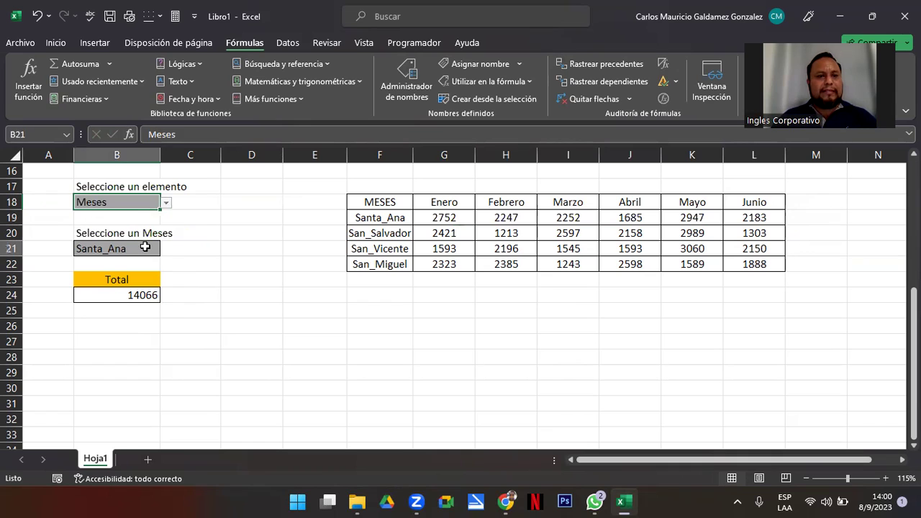
click(166, 249)
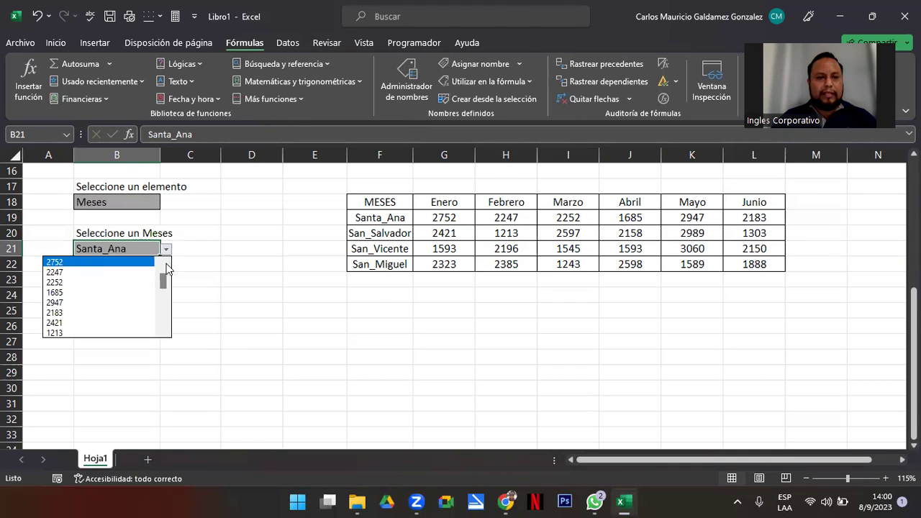
key(Escape)
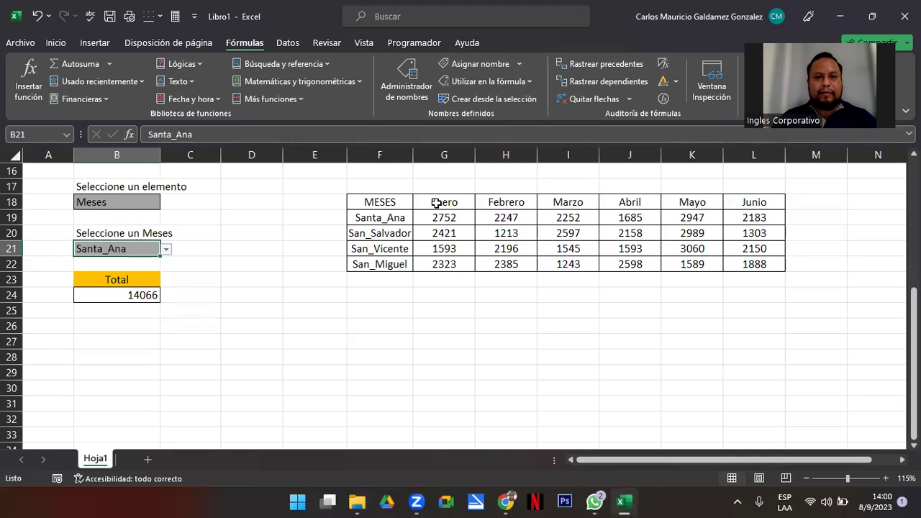
Select the Enero–Junio headers and jump to the MESES named range from the Name Box.
drag(435, 203, 756, 202)
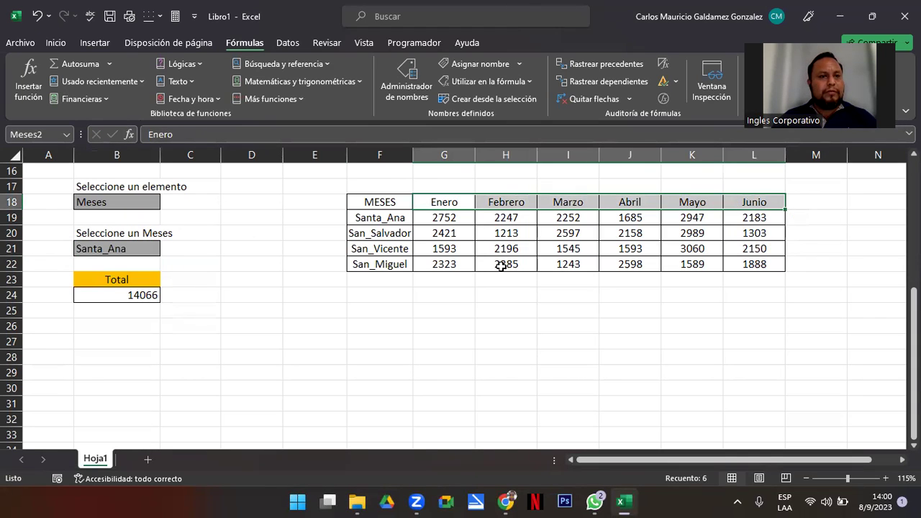
click(49, 135)
click(51, 136)
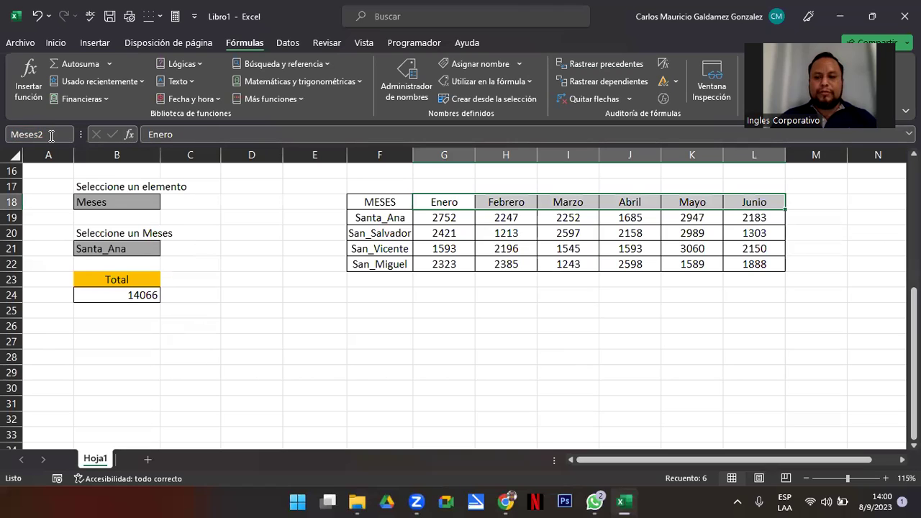
key(Return)
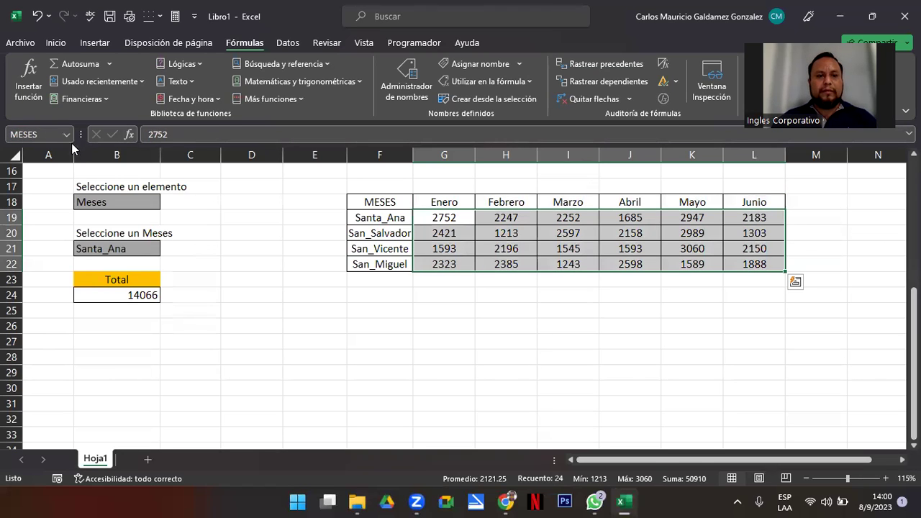
Toggle B18 to Departamentos and back to Meses, then view B21's value list.
click(141, 250)
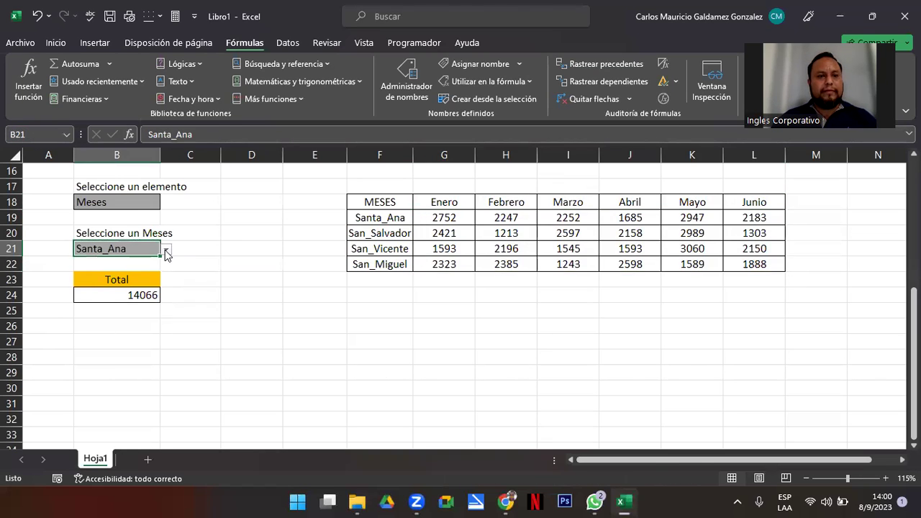
click(166, 249)
click(150, 205)
click(165, 202)
click(142, 226)
click(167, 203)
click(143, 216)
click(141, 249)
click(165, 249)
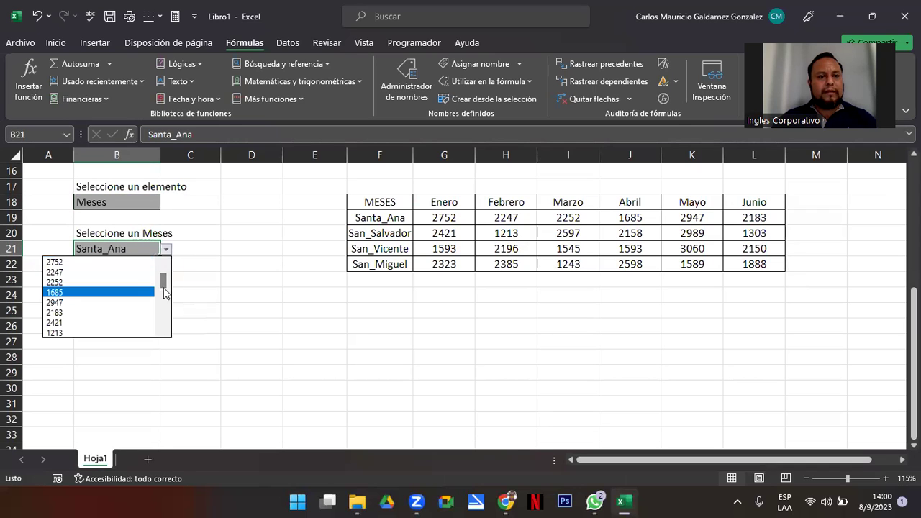
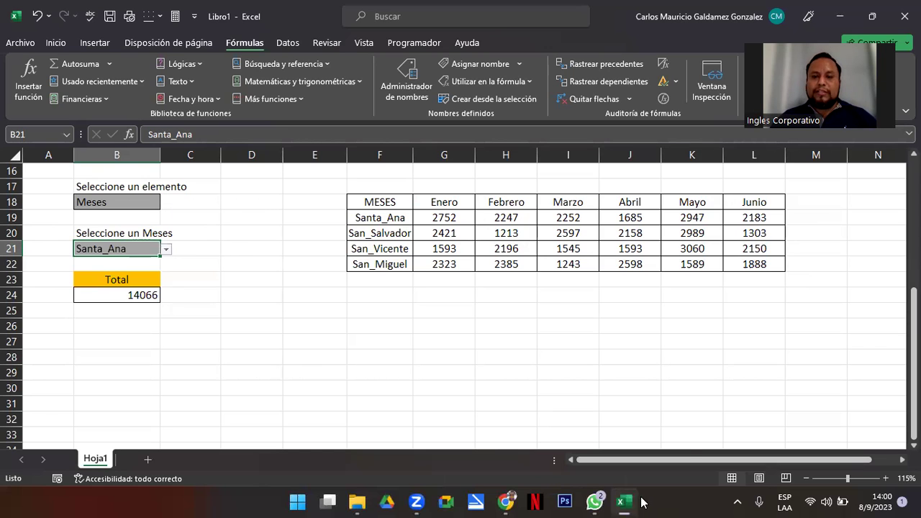
Minimize the Excel sales workbook to bring back the Genially slide on the INDIRECTO function.
click(629, 503)
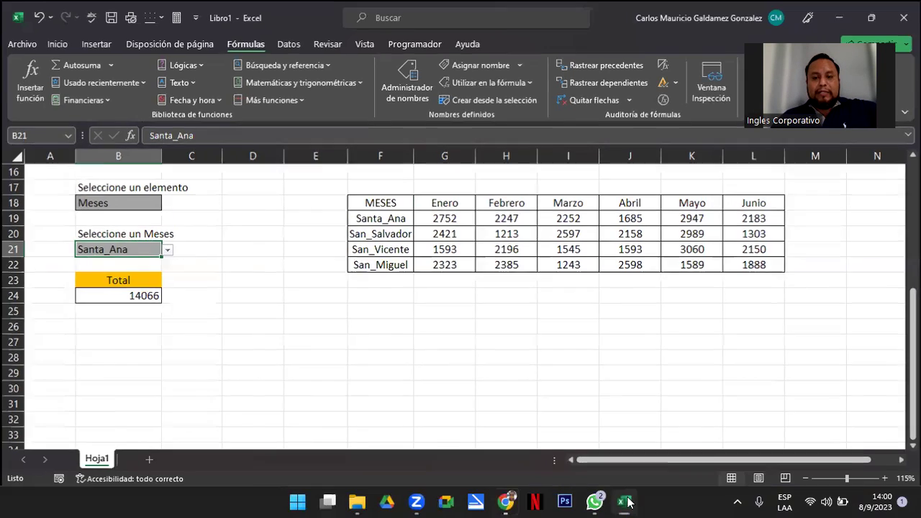
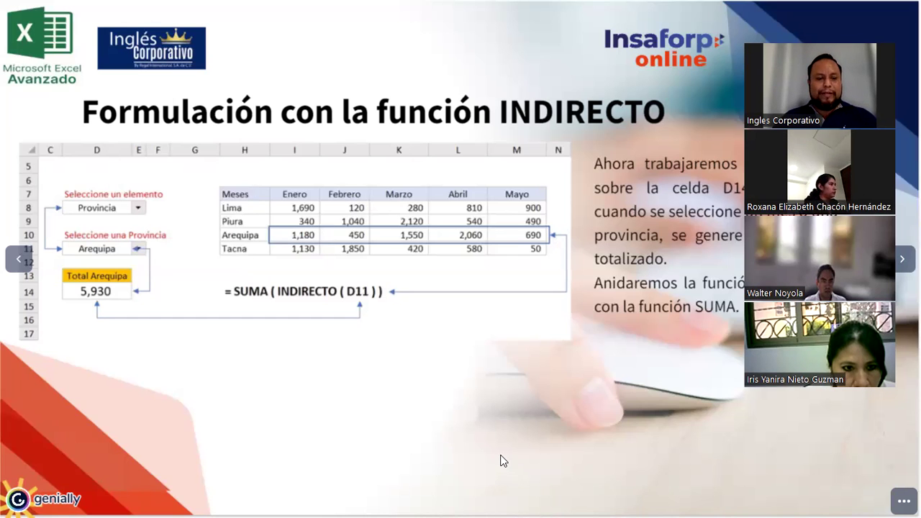
Return to the Excel workbook and select the whole months table with its headers.
key(alt+Tab)
mouse_move(381, 204)
mouse_down()
mouse_move(666, 282)
mouse_move(730, 266)
mouse_up()
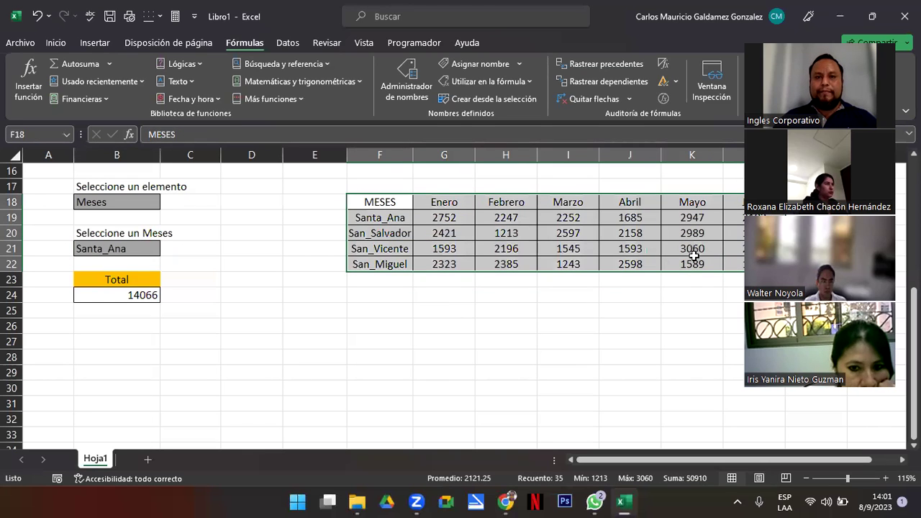
Create range names from the table's top row and left column, then select the month headers.
click(486, 106)
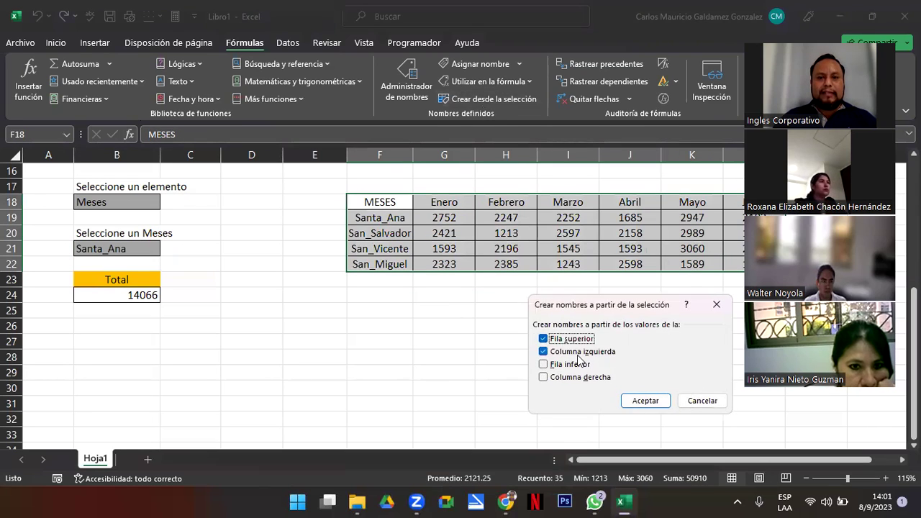
click(640, 401)
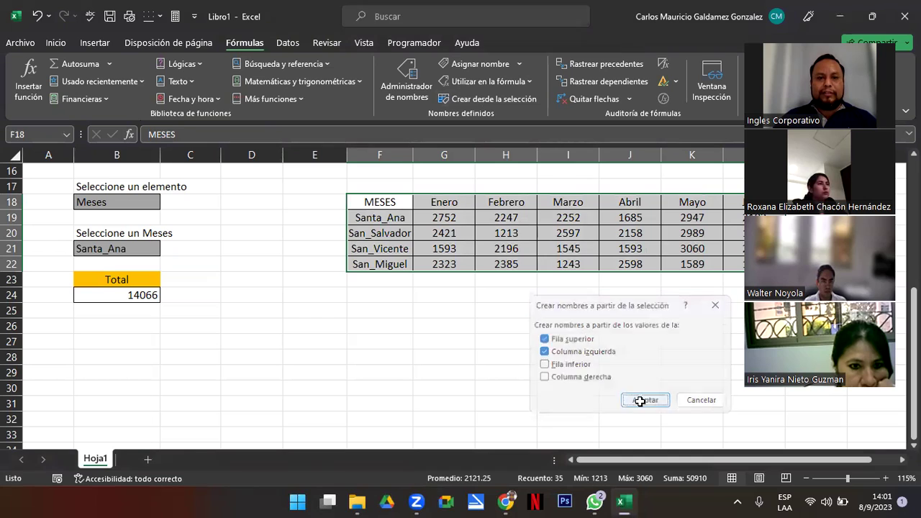
click(444, 236)
drag(433, 202, 742, 204)
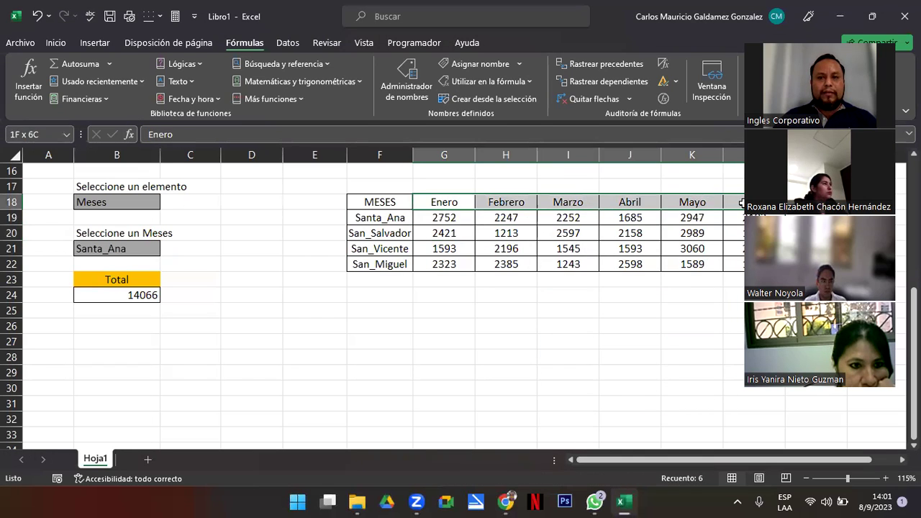
Change B18's data validation list source to Meses2;Departamentos.
click(116, 201)
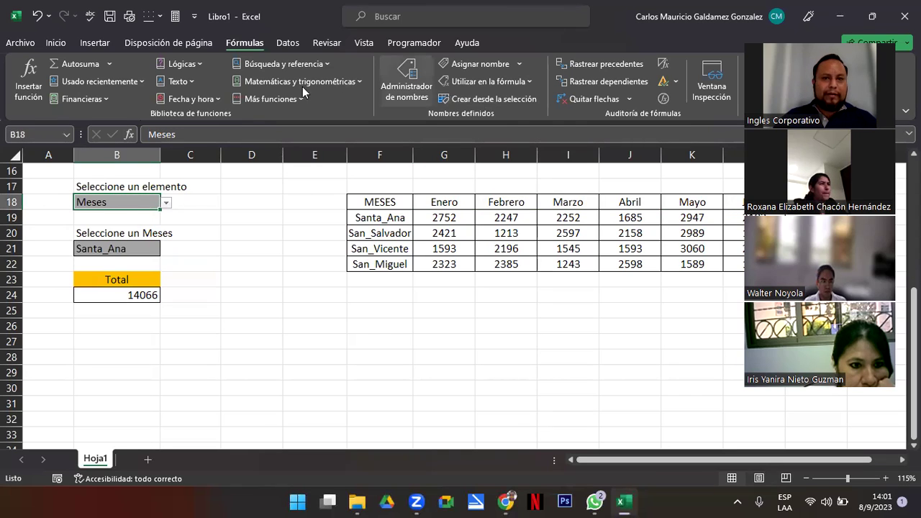
click(288, 42)
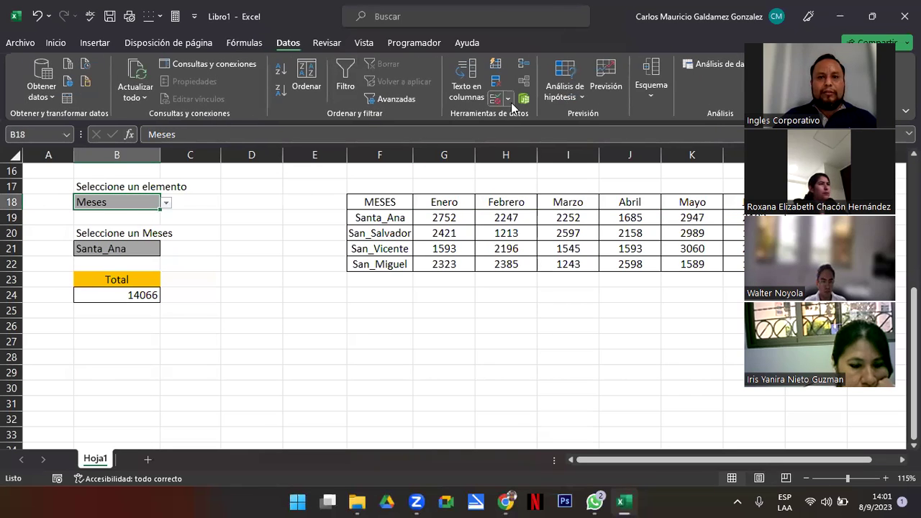
click(495, 99)
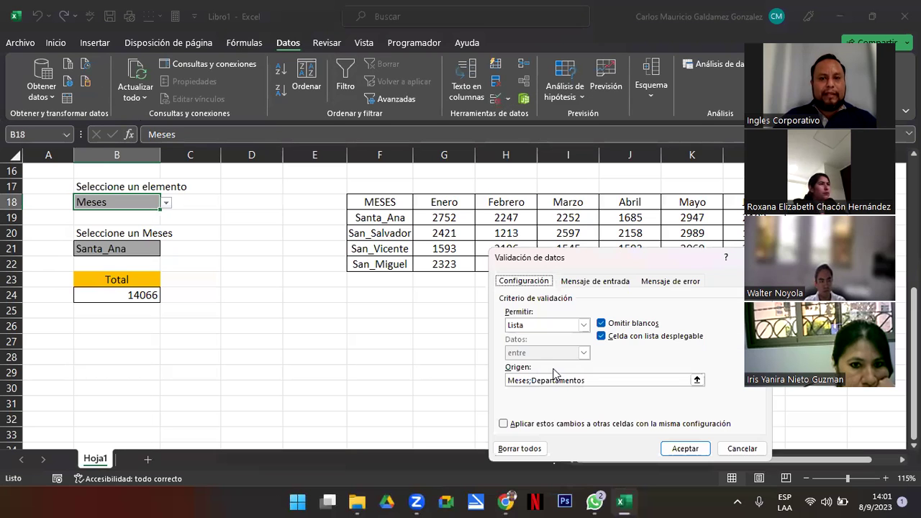
click(538, 384)
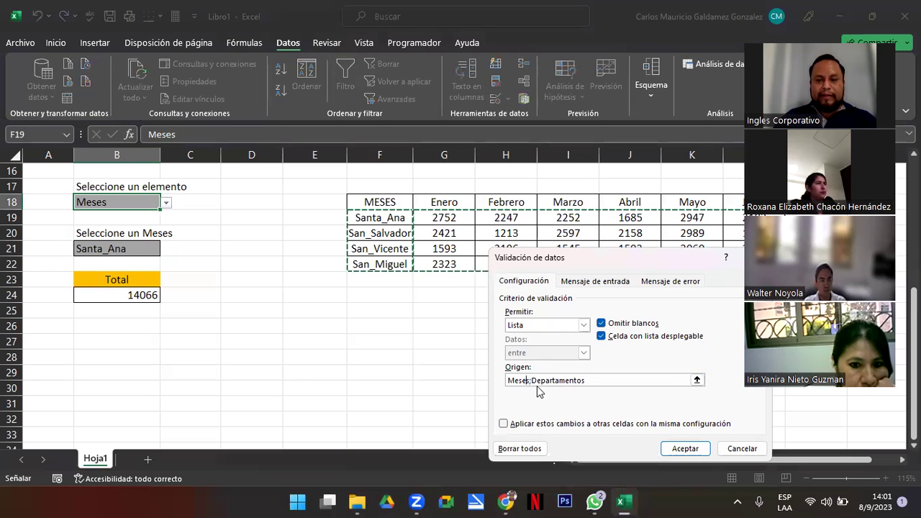
click(534, 386)
text(2)
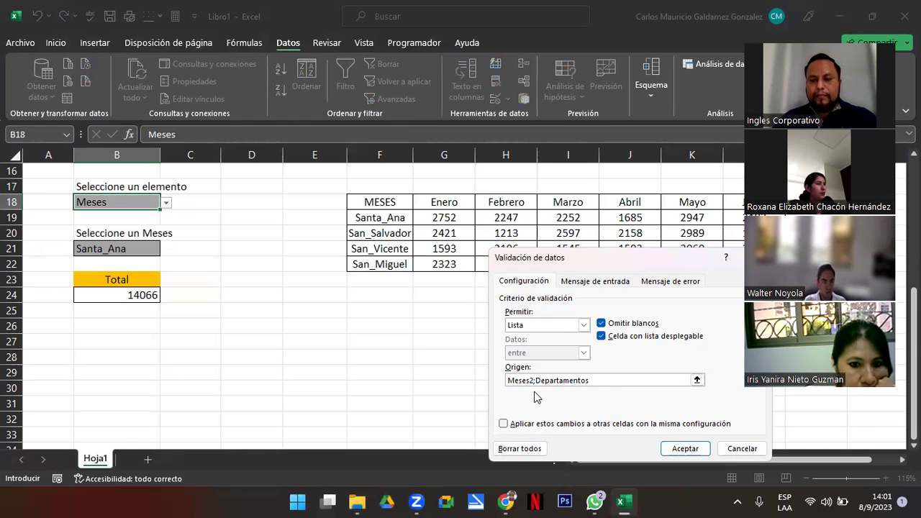
key(Return)
Set B18's dropdown to Meses2 and B21's dropdown to Marzo.
click(165, 202)
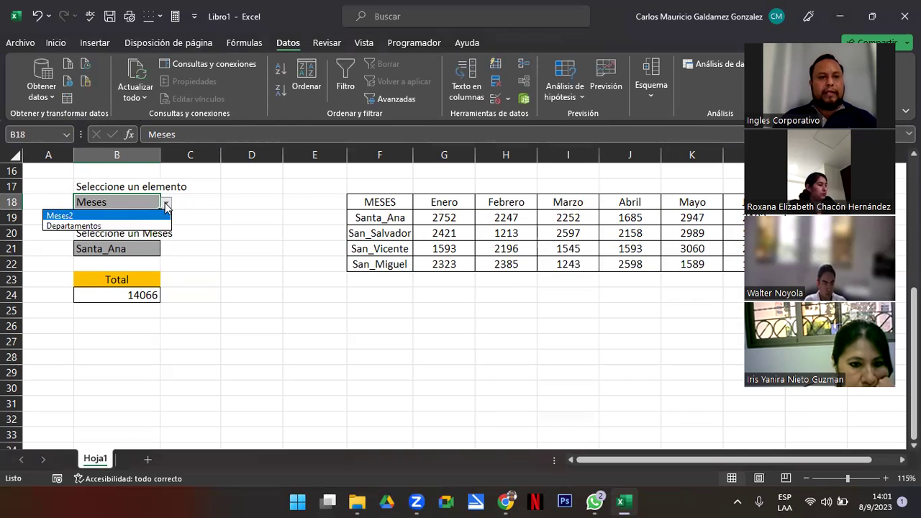
click(148, 226)
click(167, 204)
click(148, 226)
click(151, 245)
click(166, 249)
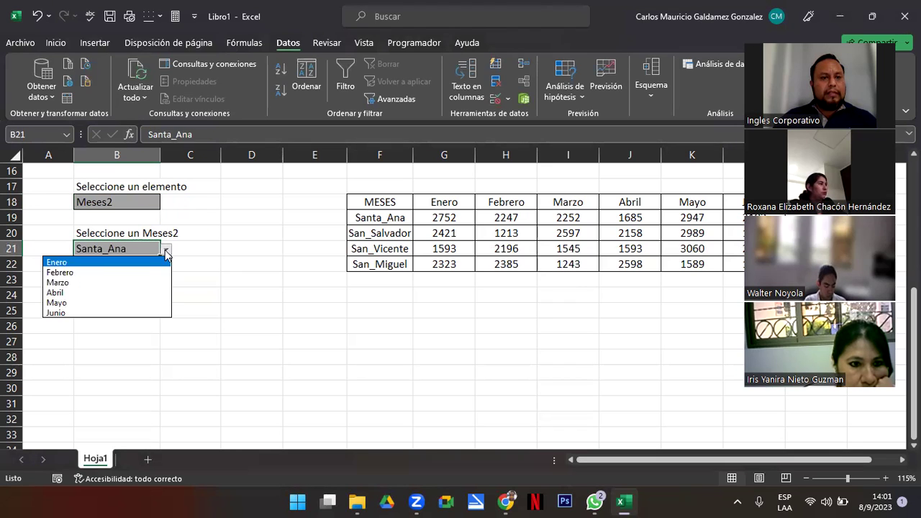
click(128, 282)
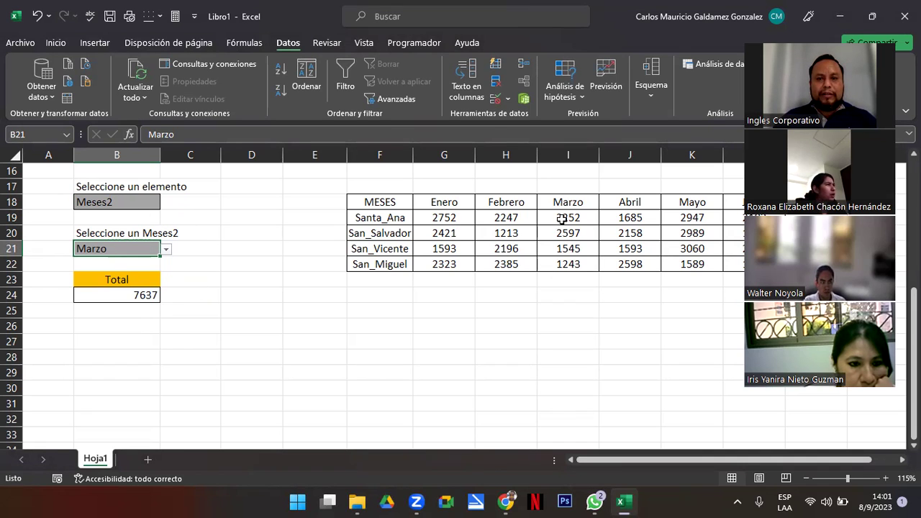
Select the Marzo values to confirm a 7637 sum, then the department names and whole table.
drag(562, 220, 564, 263)
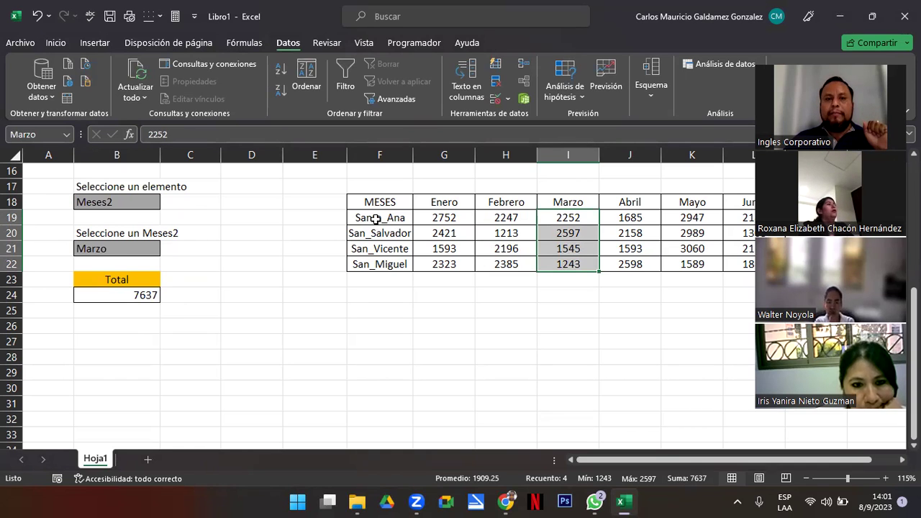
drag(375, 218, 380, 264)
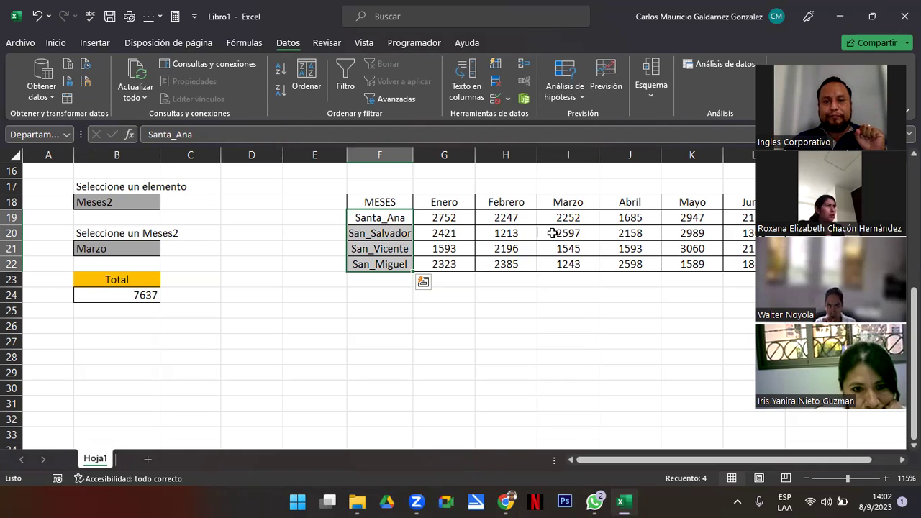
scroll(418, 214, right, 1)
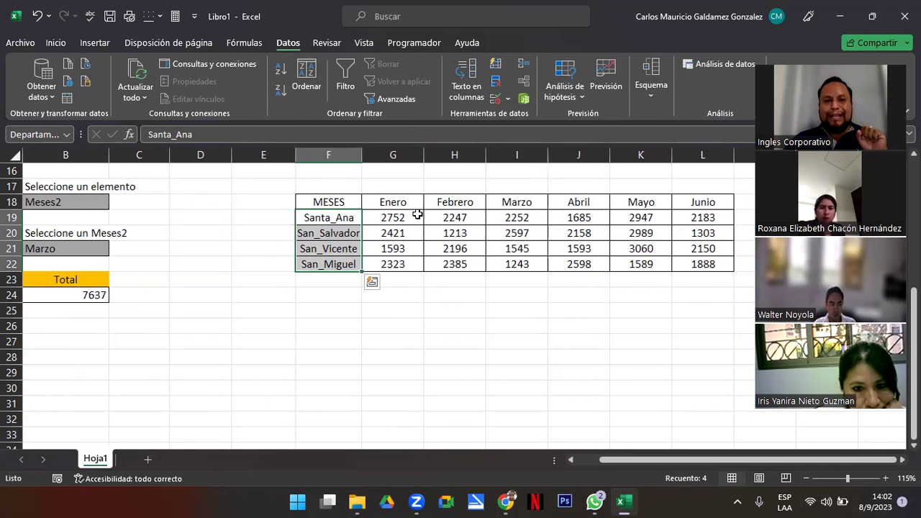
drag(329, 202, 381, 220)
drag(571, 257, 703, 264)
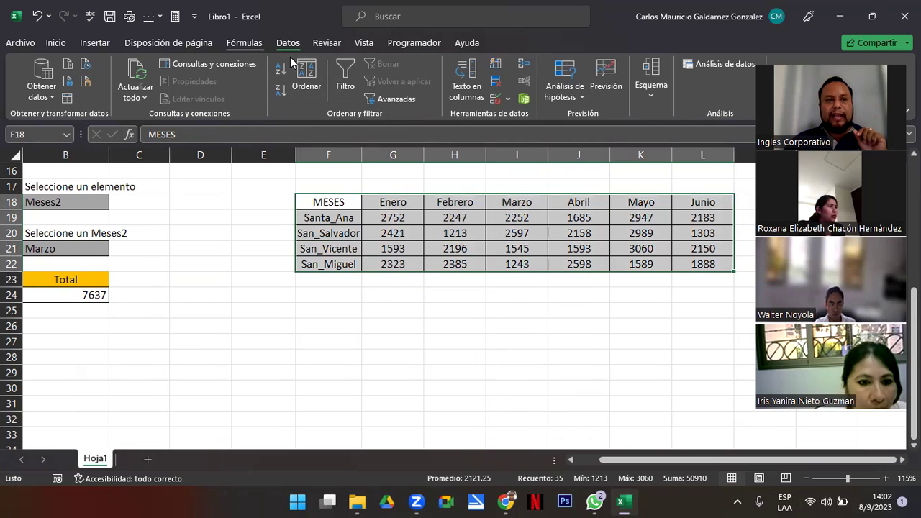
scroll(290, 57, up, 1)
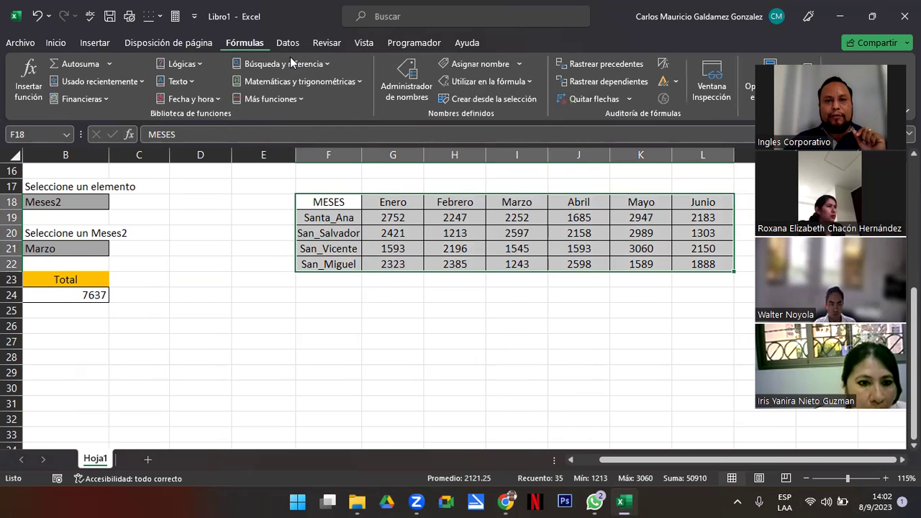
click(492, 102)
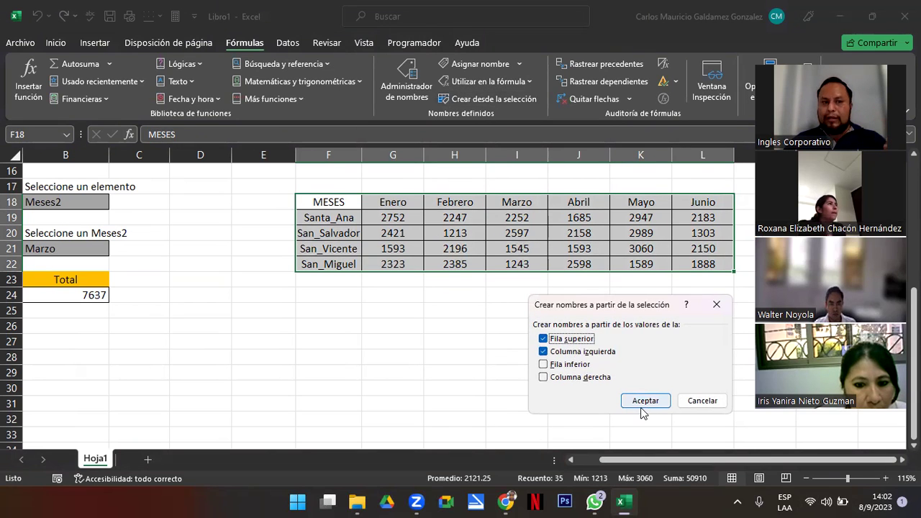
click(694, 403)
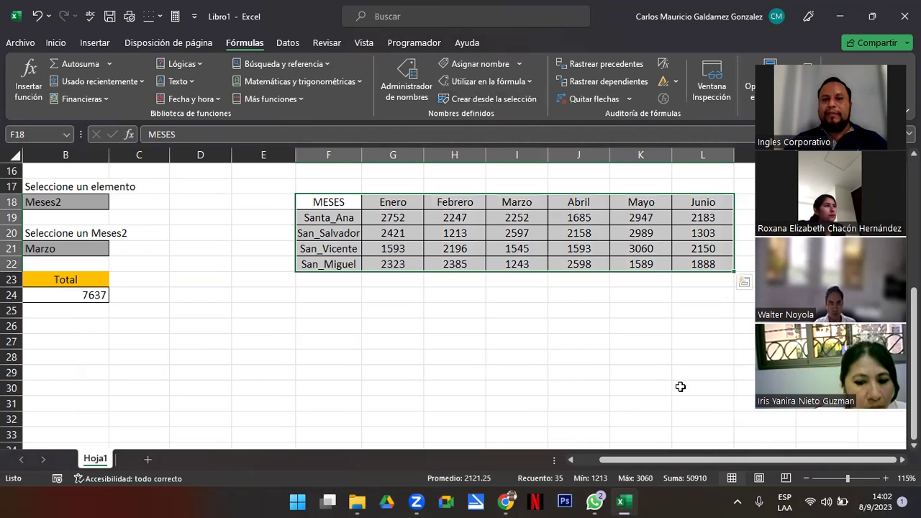
click(372, 245)
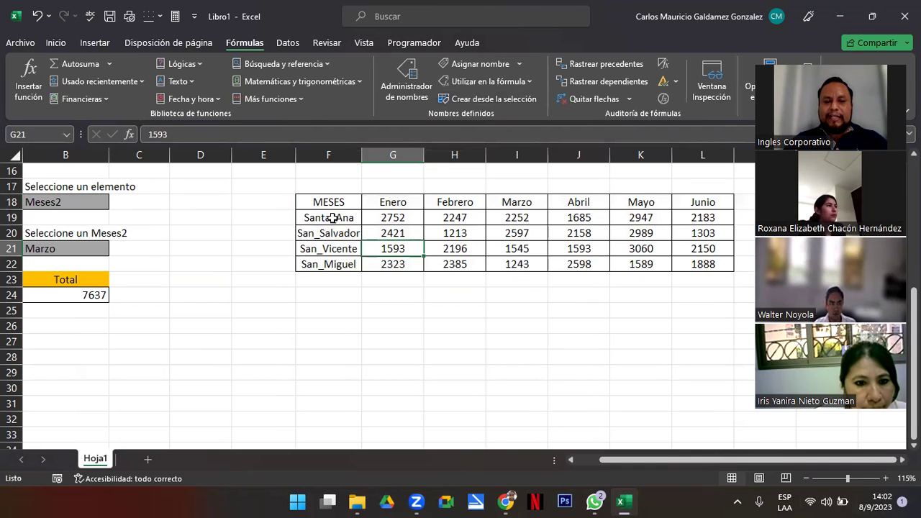
drag(332, 217, 331, 264)
click(43, 135)
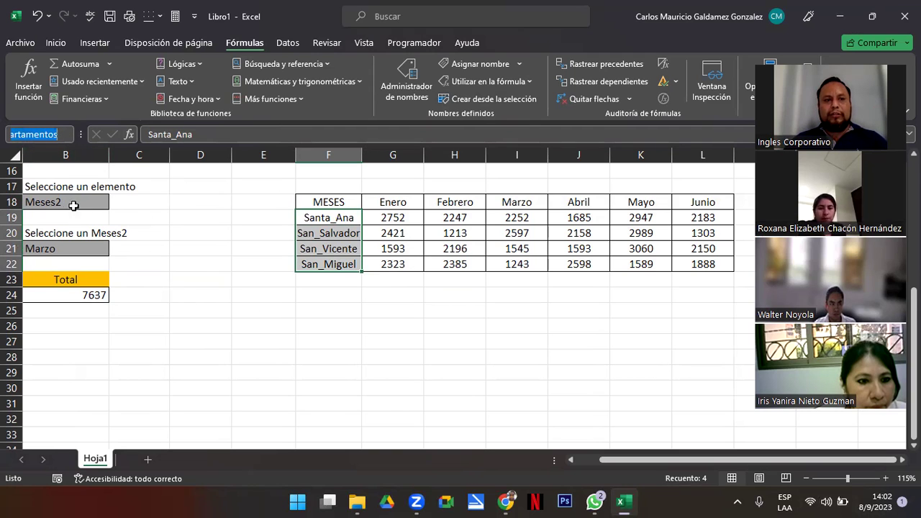
drag(385, 204, 702, 204)
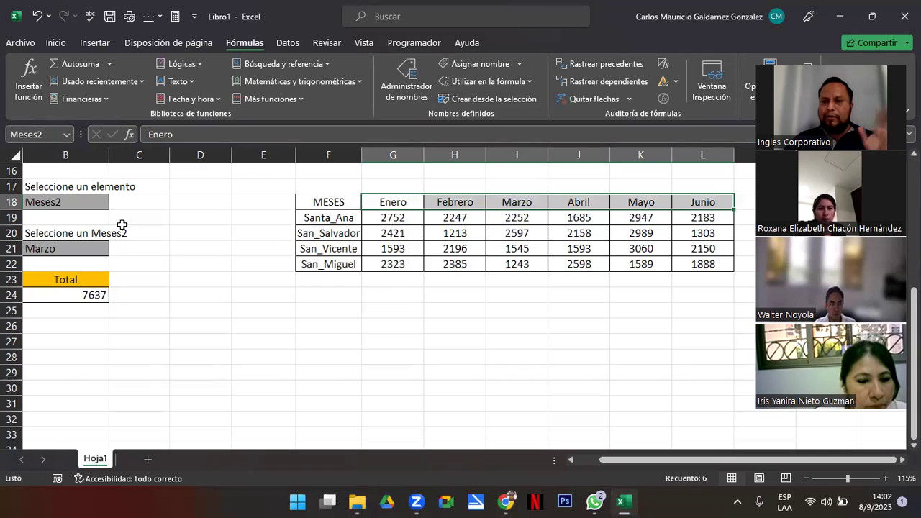
click(43, 204)
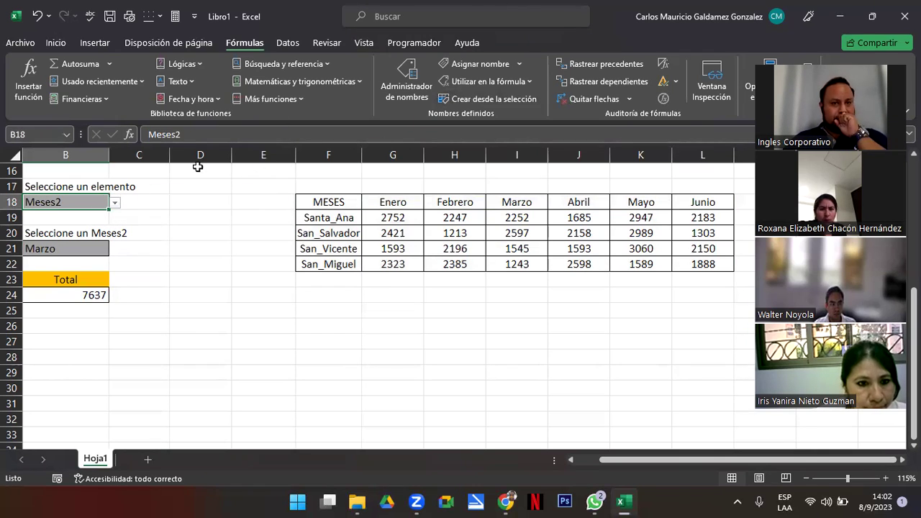
Review the validation sources of B18 and B21, confirming B21 uses =INDIRECTO($B$18).
click(288, 42)
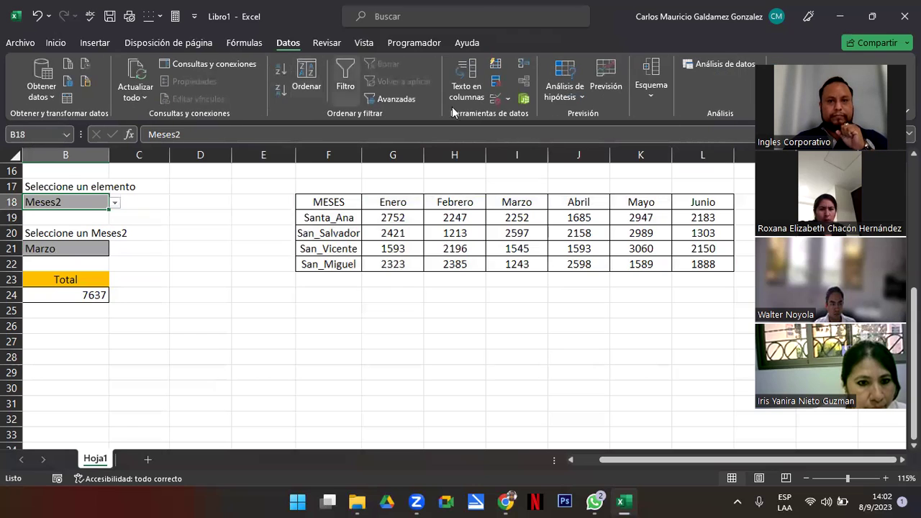
click(495, 100)
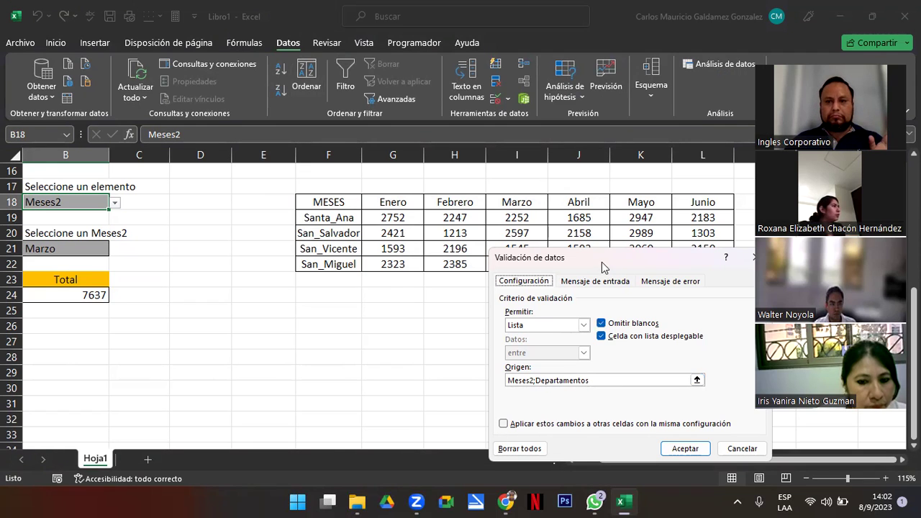
drag(596, 257, 534, 190)
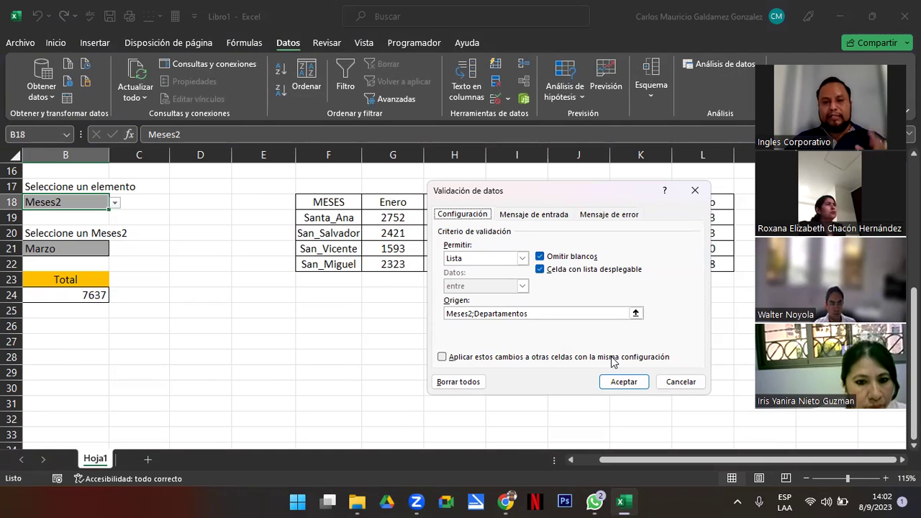
click(669, 383)
click(76, 247)
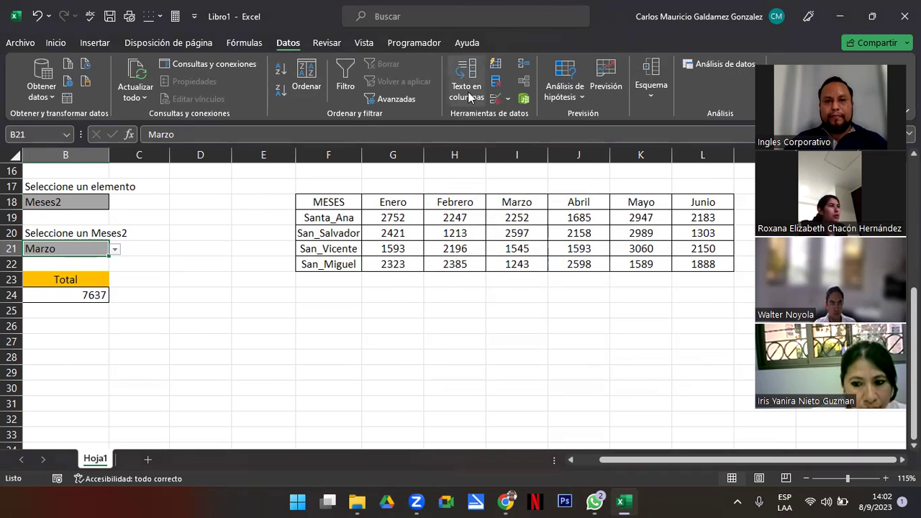
click(496, 98)
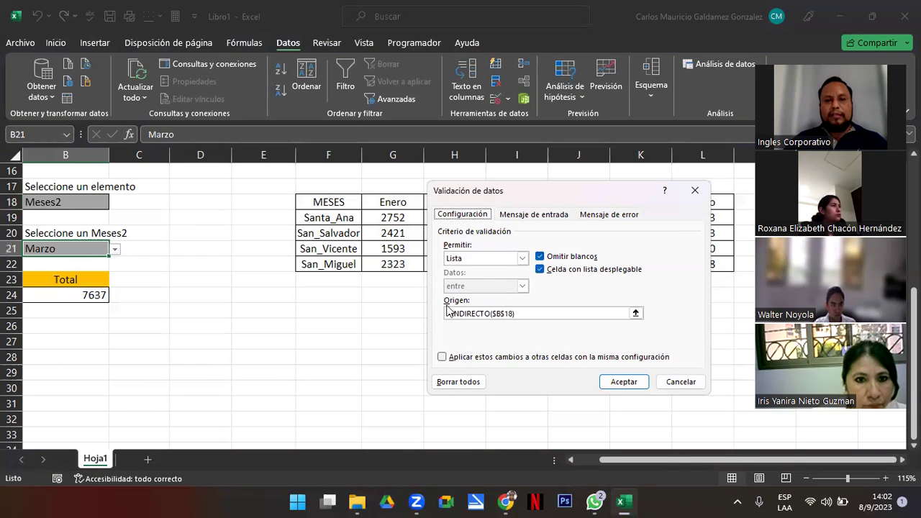
click(626, 382)
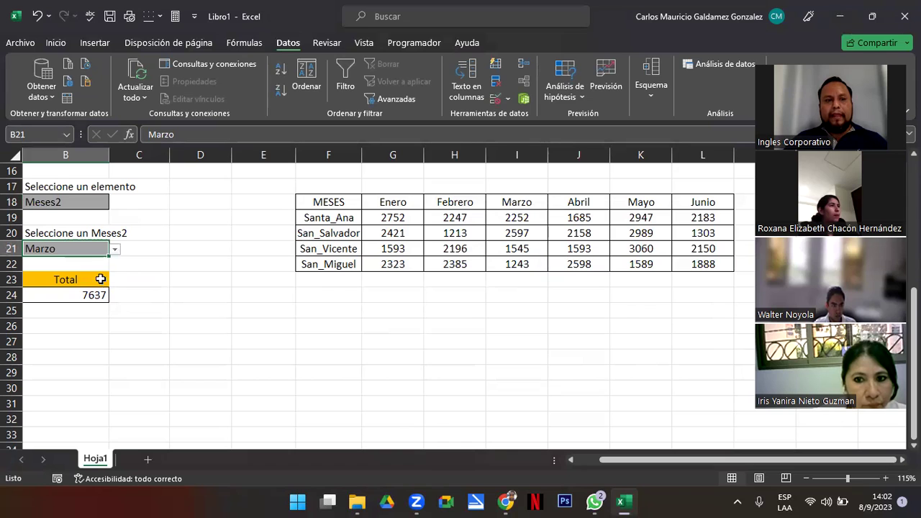
Show B24's formula =SUMA(INDIRECTO(B21)) in edit mode.
click(74, 295)
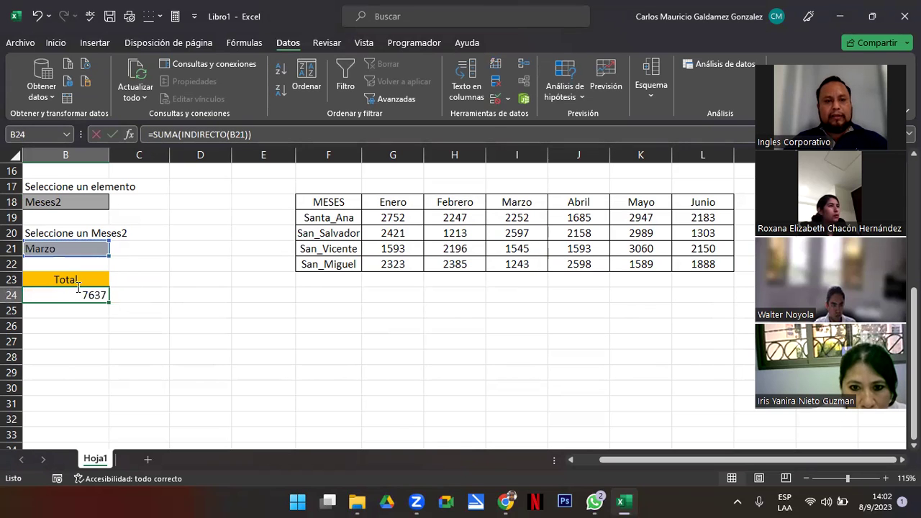
double_click(77, 289)
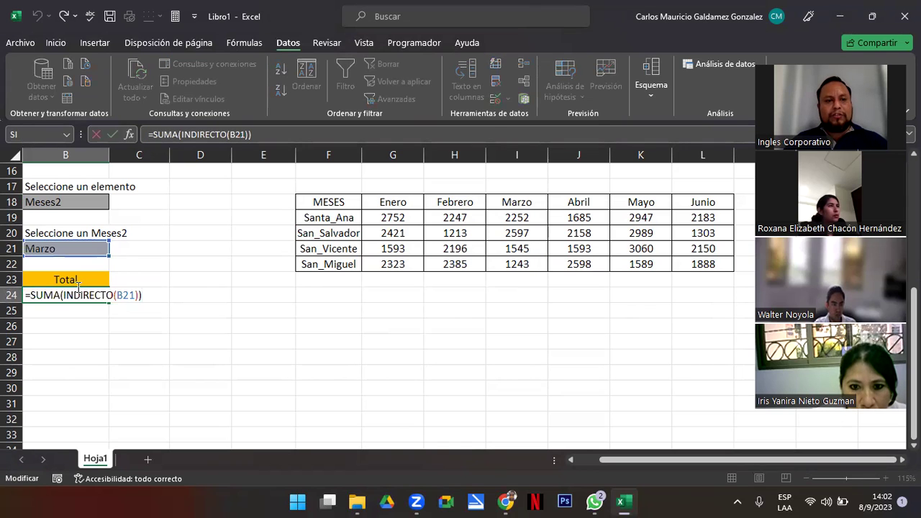
click(571, 461)
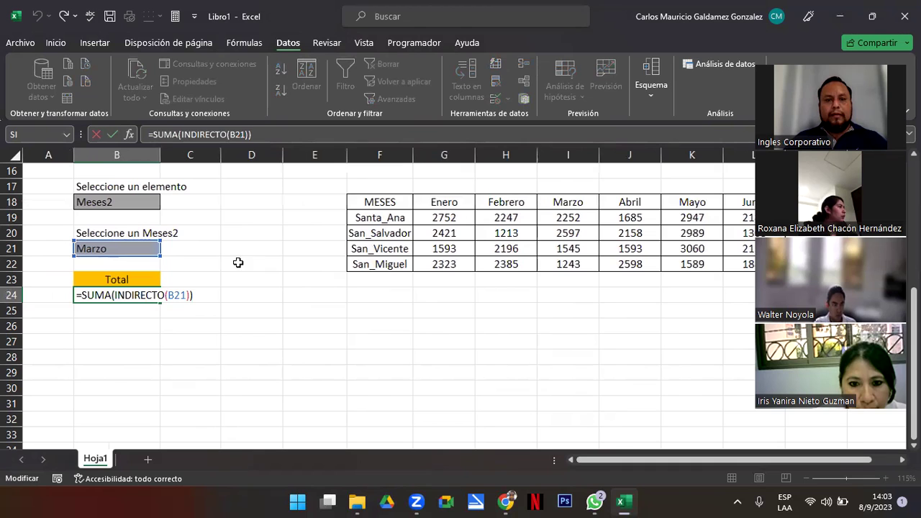
Commit the B24 formula and narrow columns D and E to about 40 and 43 pixels.
click(284, 158)
click(268, 170)
drag(282, 156, 257, 159)
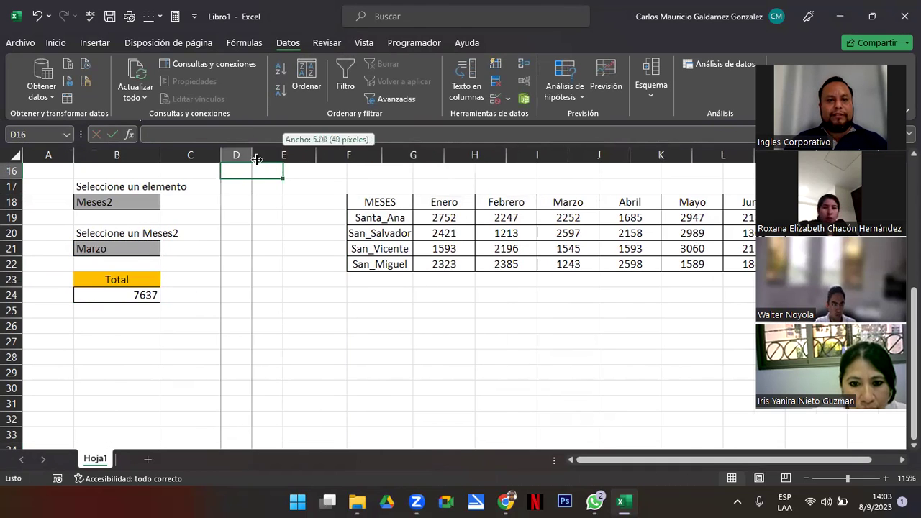
drag(316, 157, 282, 163)
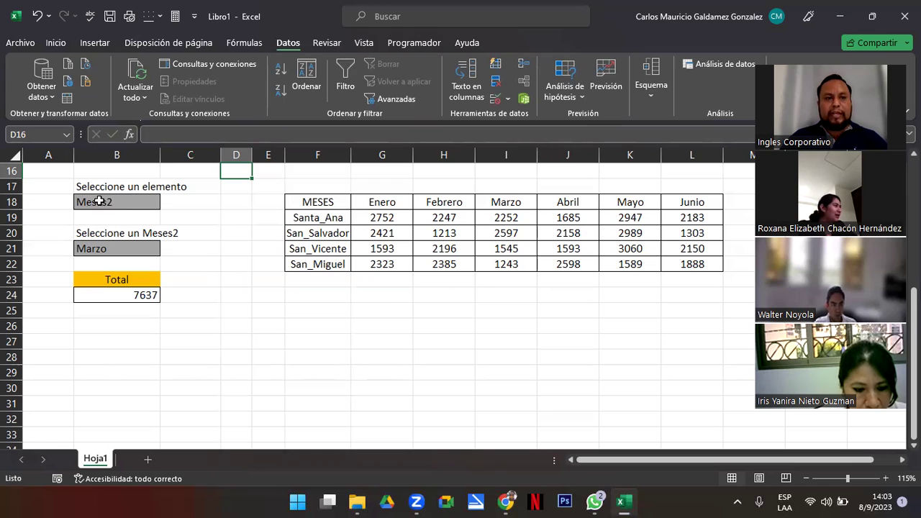
click(119, 200)
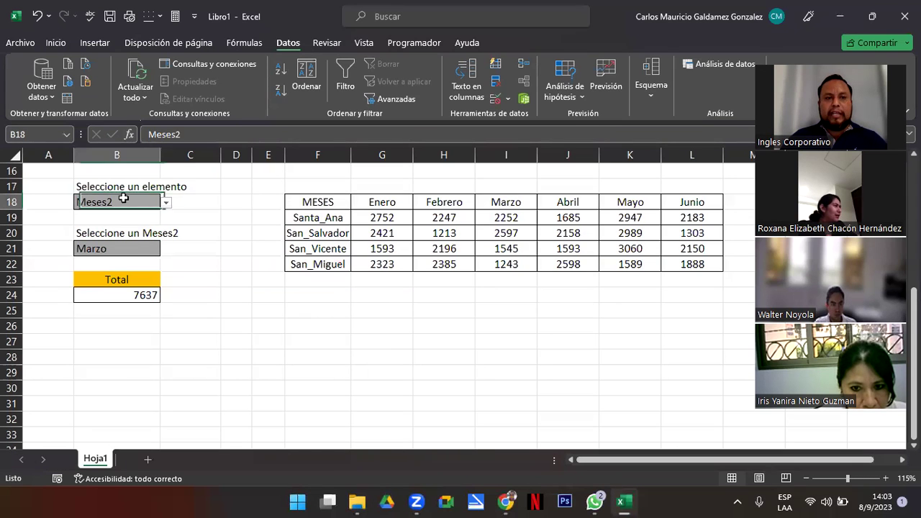
click(136, 248)
click(129, 203)
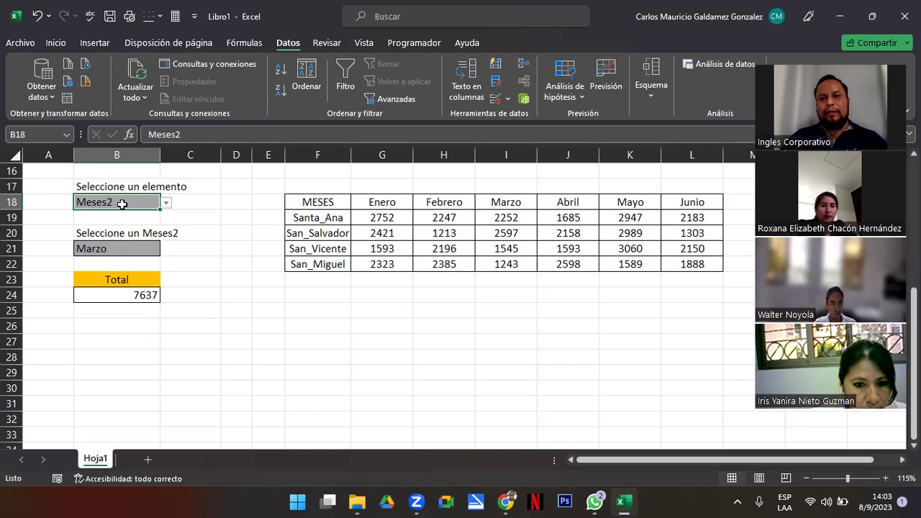
click(128, 248)
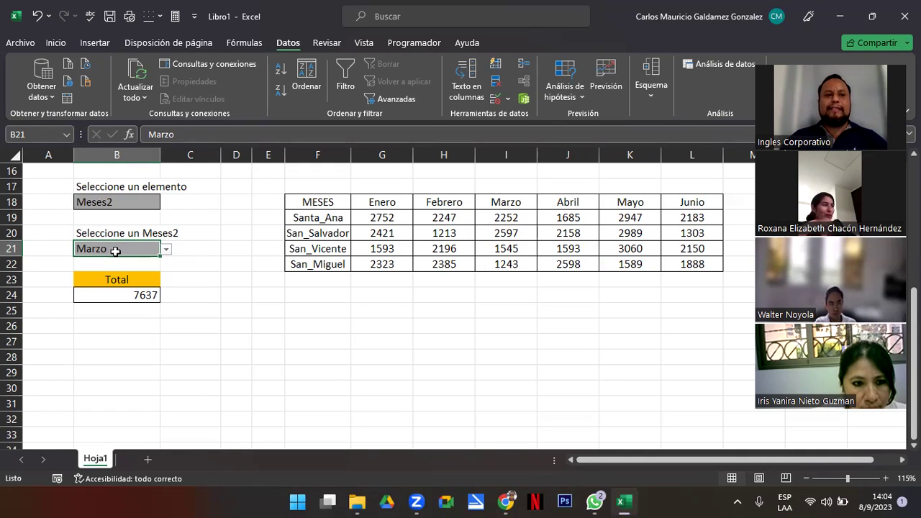
click(117, 201)
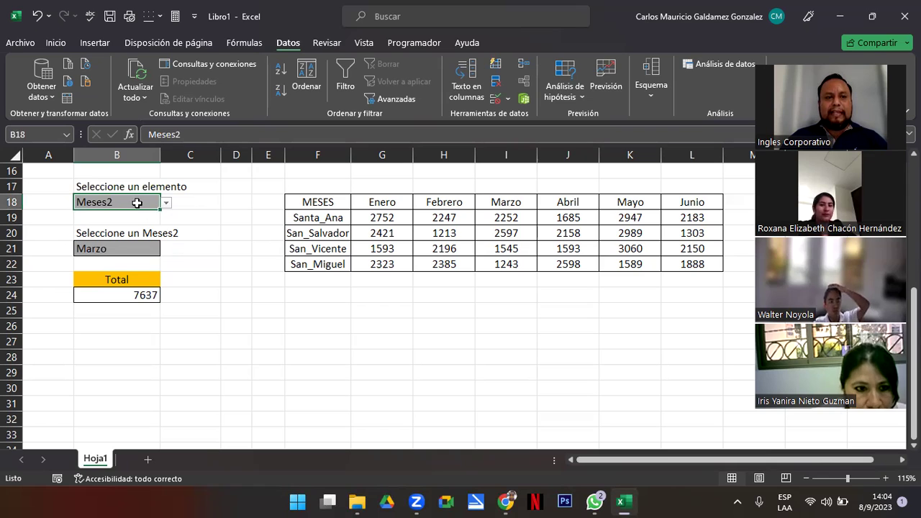
click(132, 253)
Reset B21 to Enero, then set B18 to Departamentos and B21 to Santa_Ana, giving 14066.
click(166, 249)
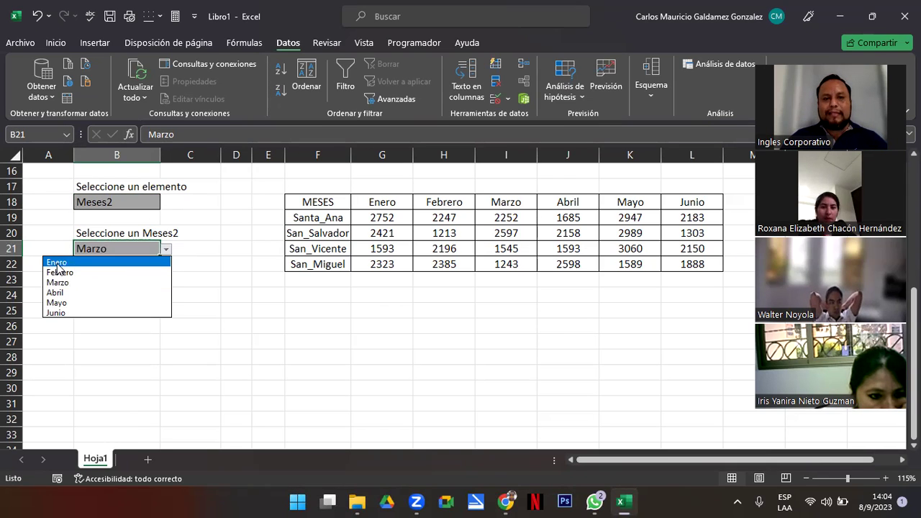
click(58, 263)
click(144, 204)
click(165, 203)
click(72, 226)
click(129, 248)
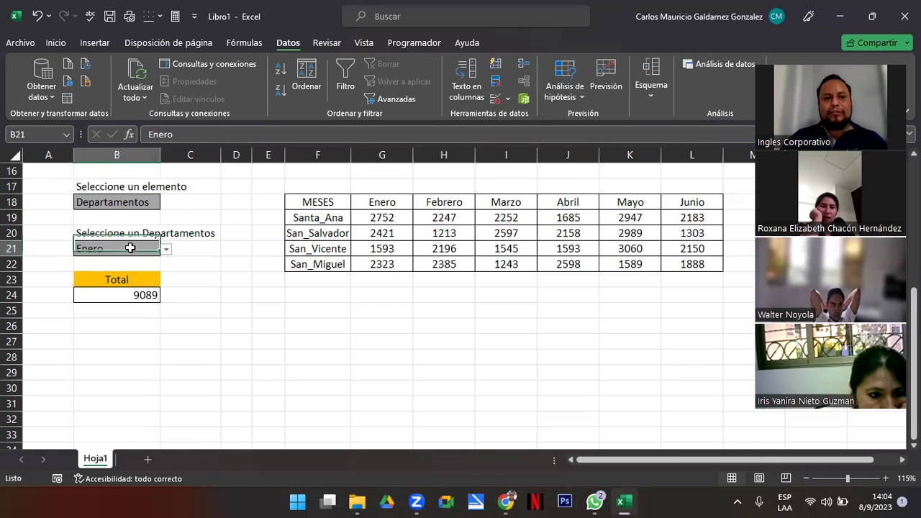
click(166, 250)
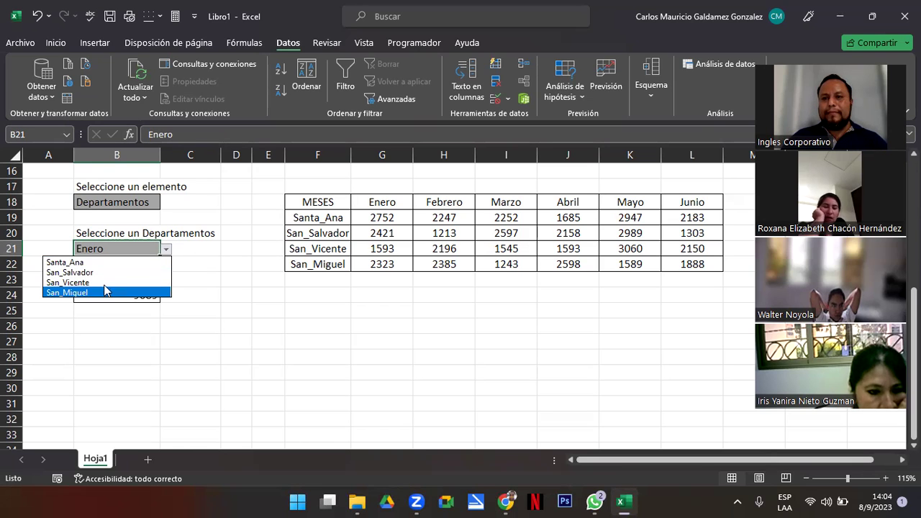
click(91, 262)
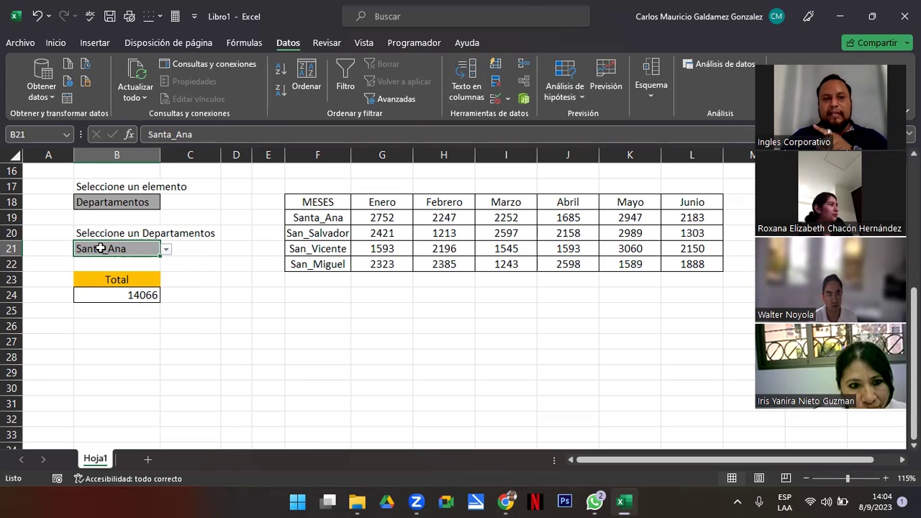
click(496, 98)
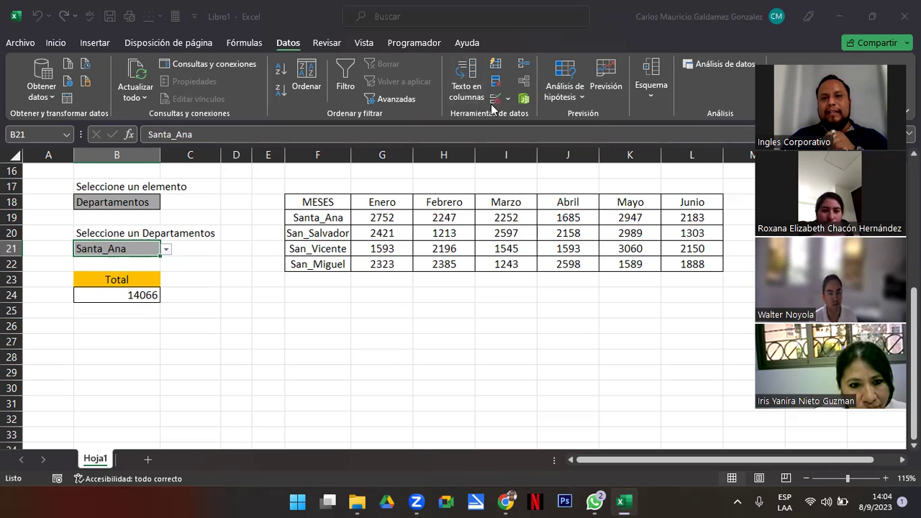
click(537, 315)
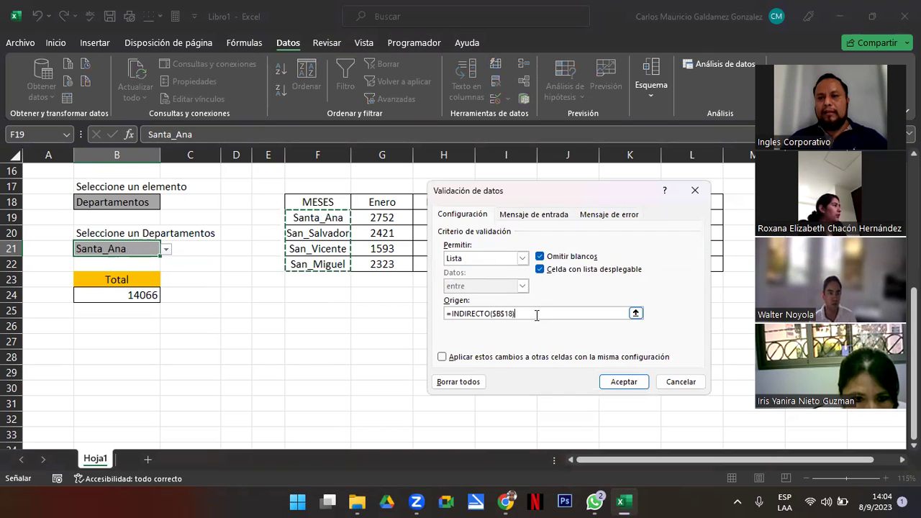
click(677, 382)
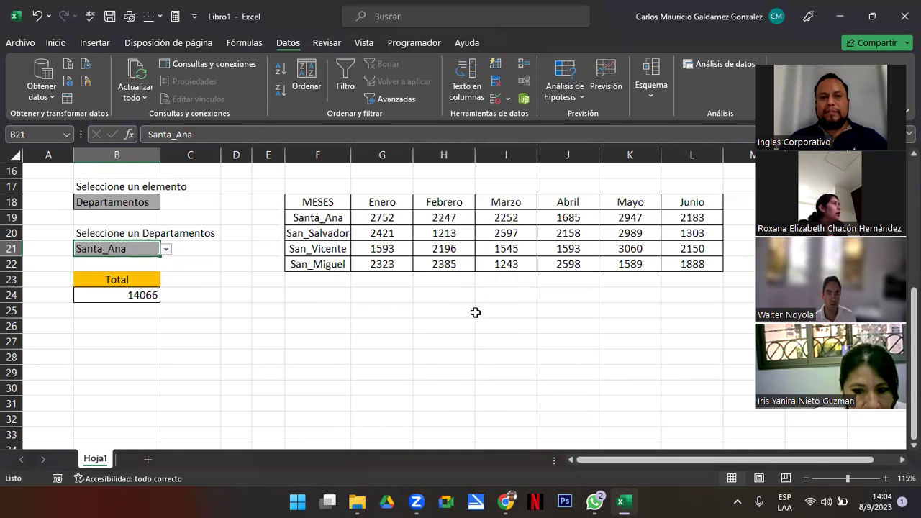
click(454, 298)
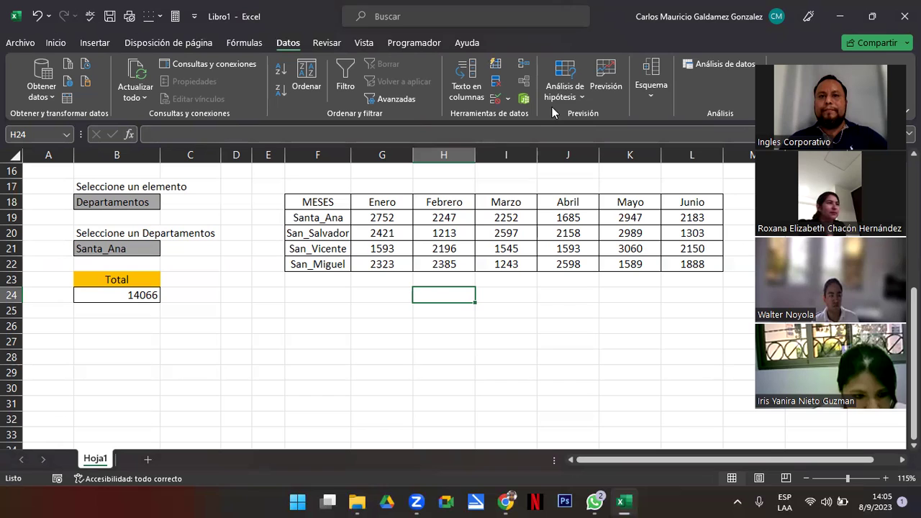
Minimize Excel, then bring it back to show the total formula in B24.
click(837, 22)
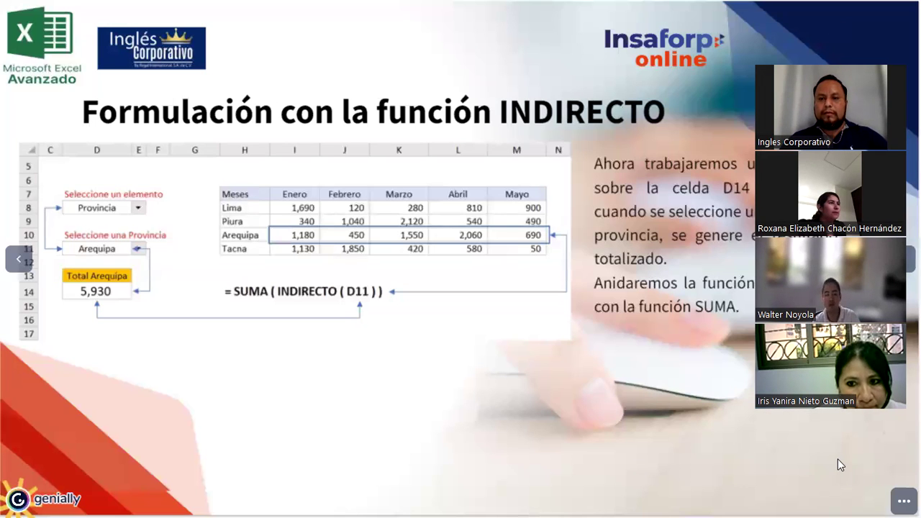
key(alt+Tab)
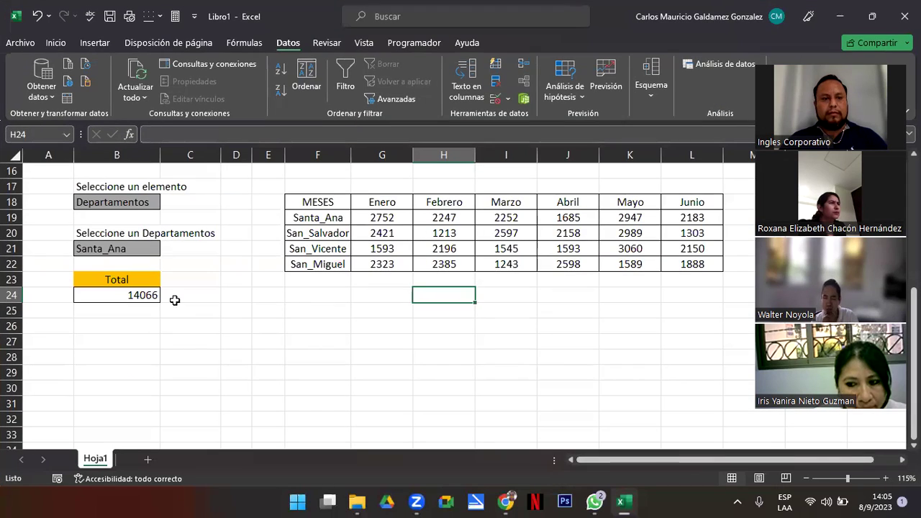
click(149, 295)
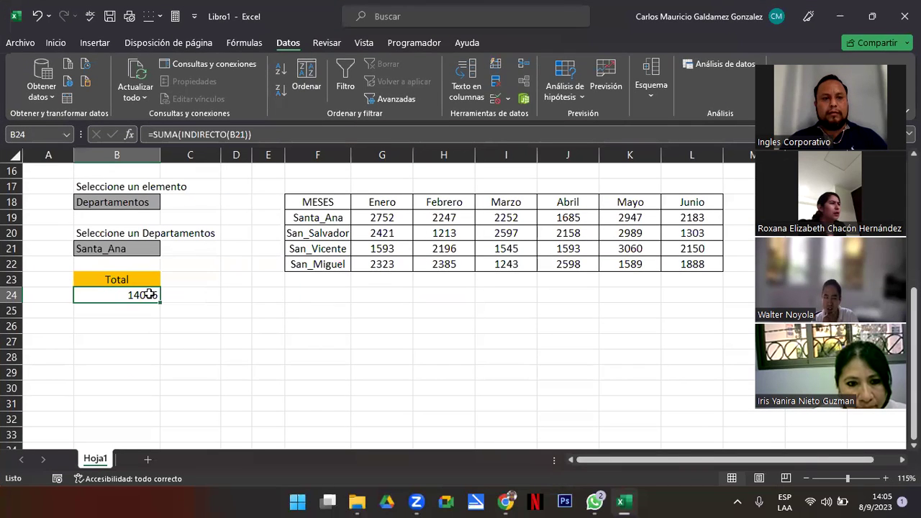
click(251, 135)
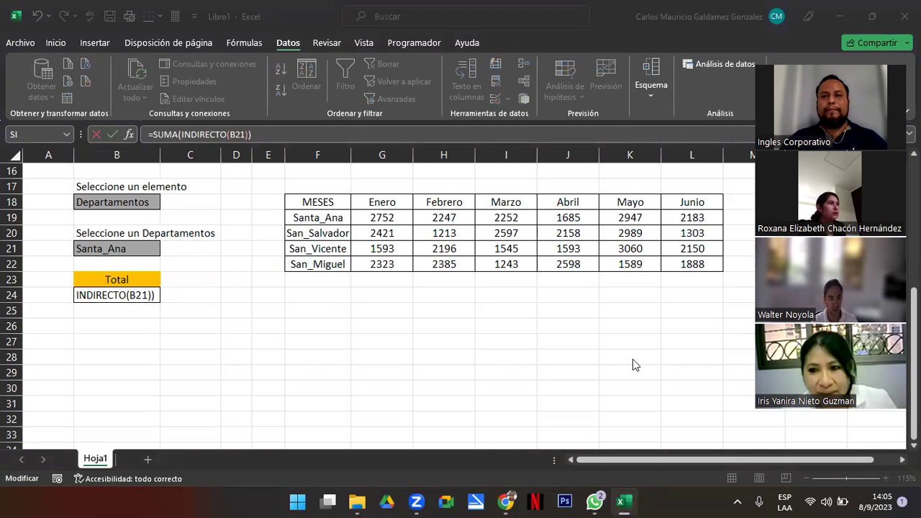
Minimize Excel and advance the Genially presentation two slides to DEMOSTRACIÓN.
click(848, 16)
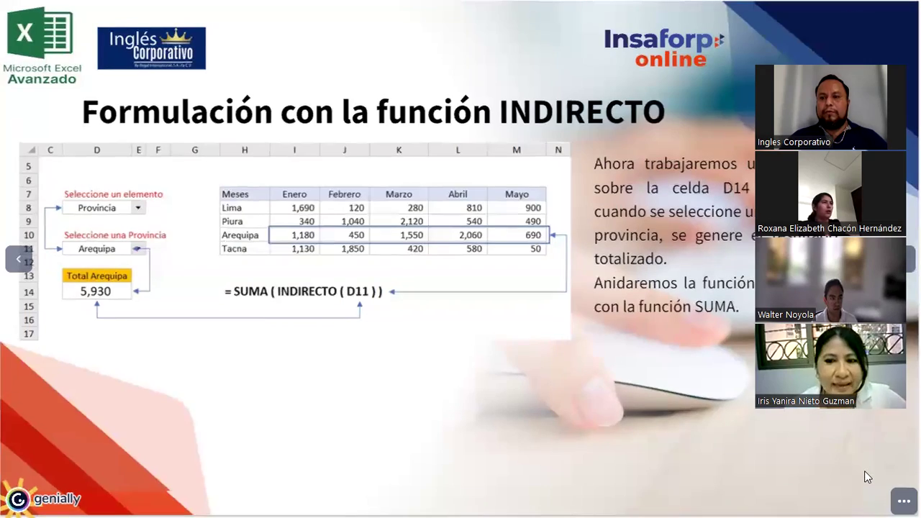
key(Right)
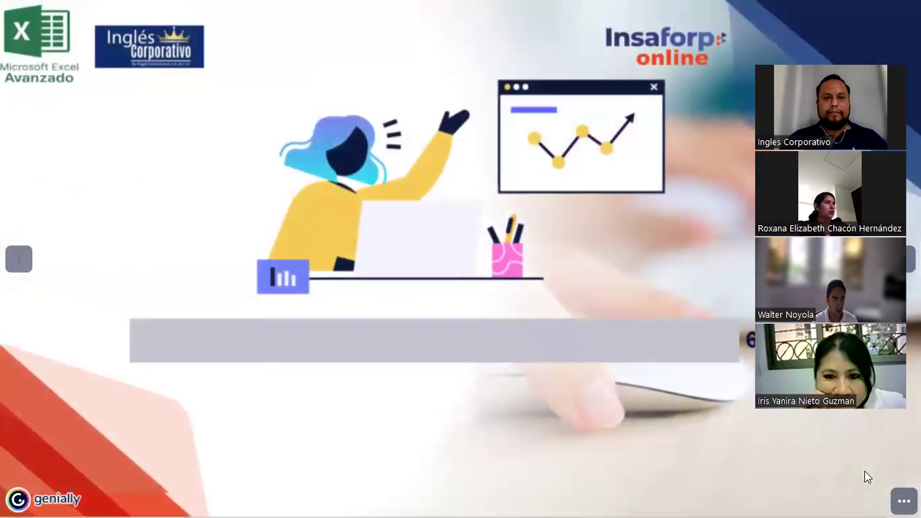
key(Right)
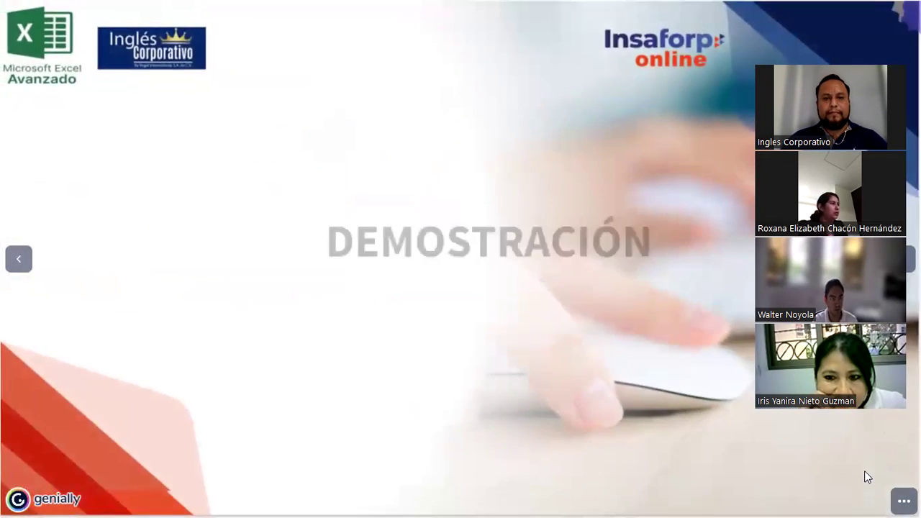